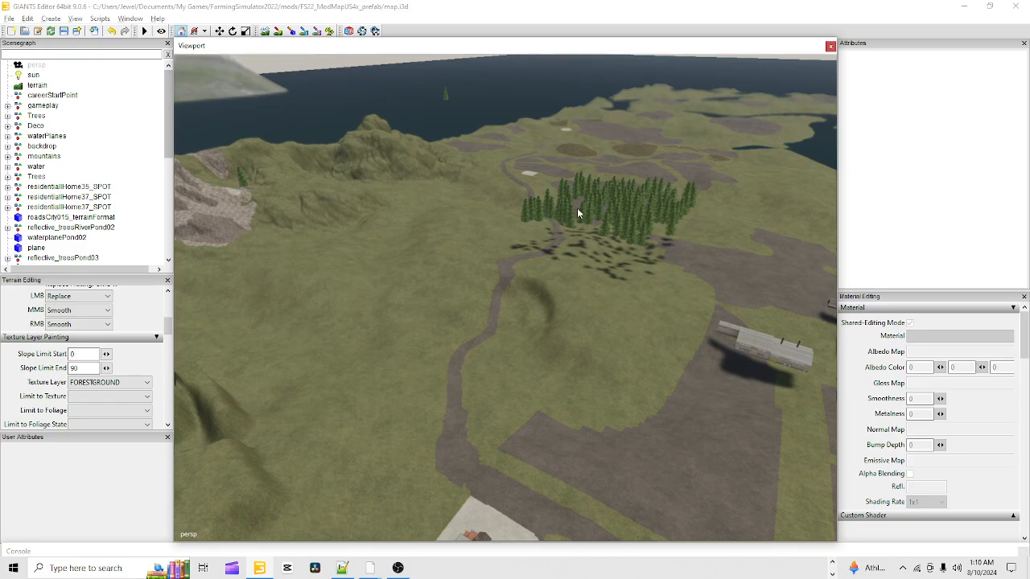
- Survey the map's forest, fields, dirt roads, river and floating farm buildings from above
alt+drag(658, 428, 520, 207)
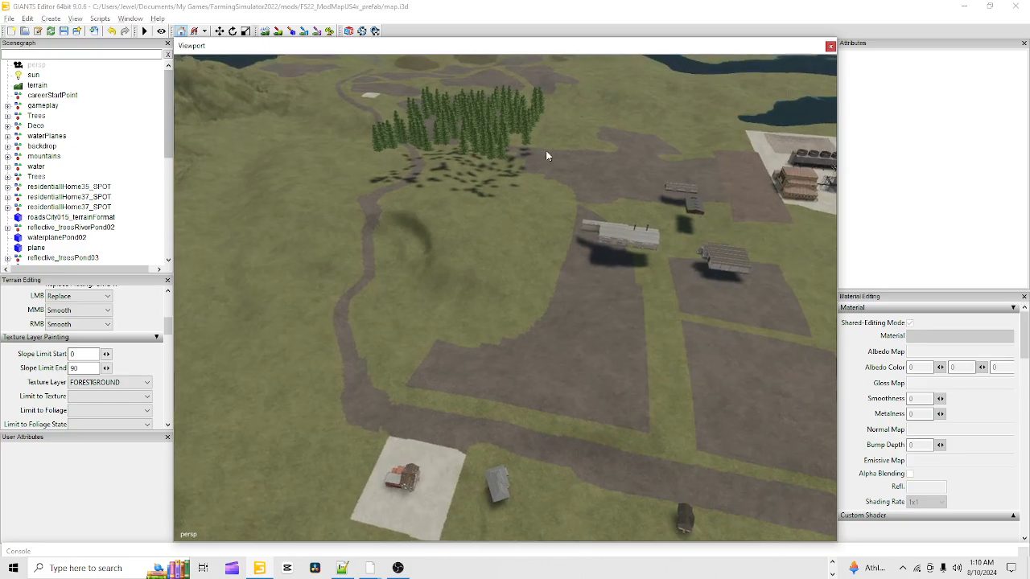
alt+drag(506, 347, 471, 306)
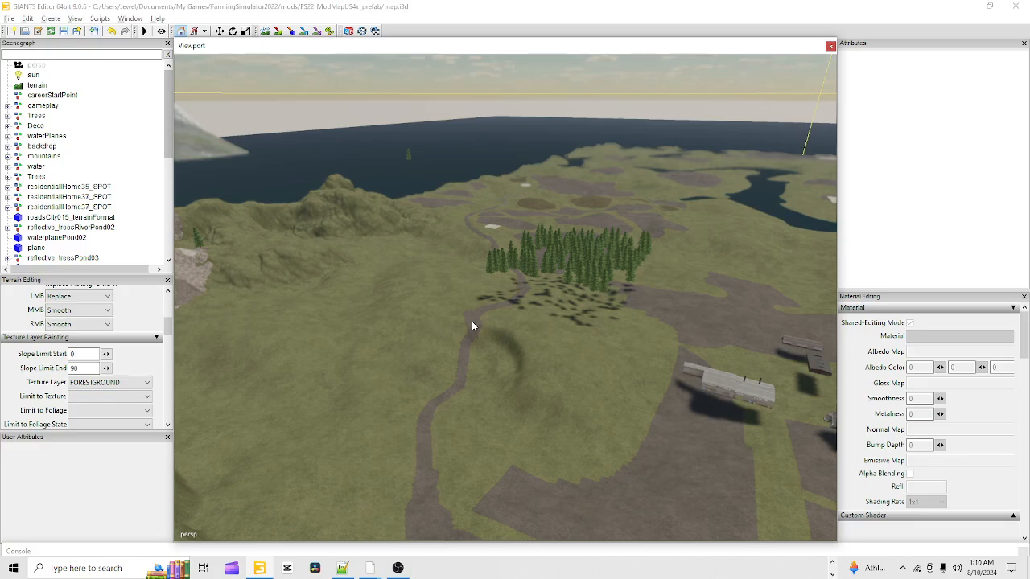
alt+drag(430, 358, 549, 364)
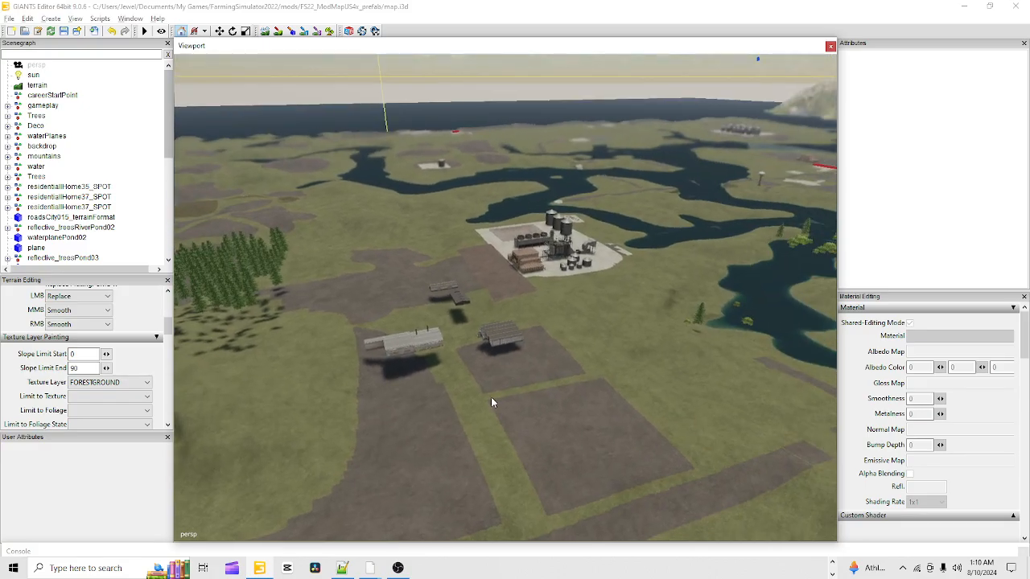
alt+drag(468, 319, 542, 342)
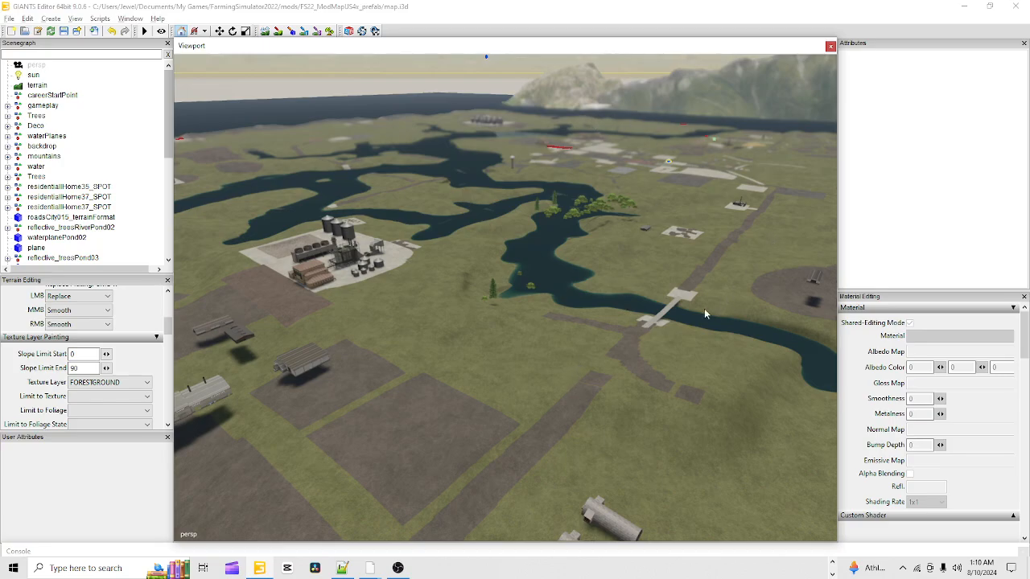
alt+drag(608, 392, 604, 292)
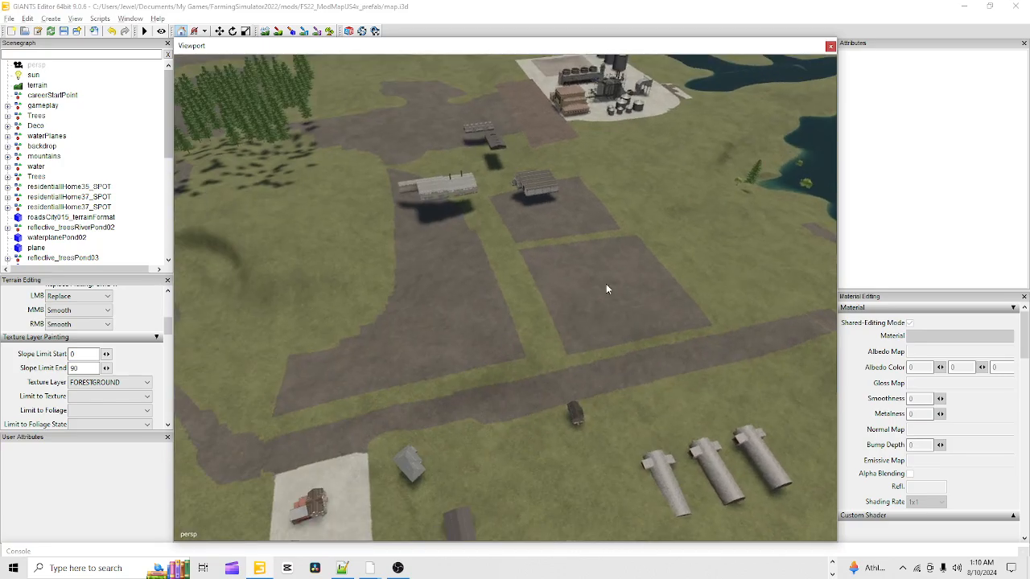
alt+drag(569, 415, 538, 397)
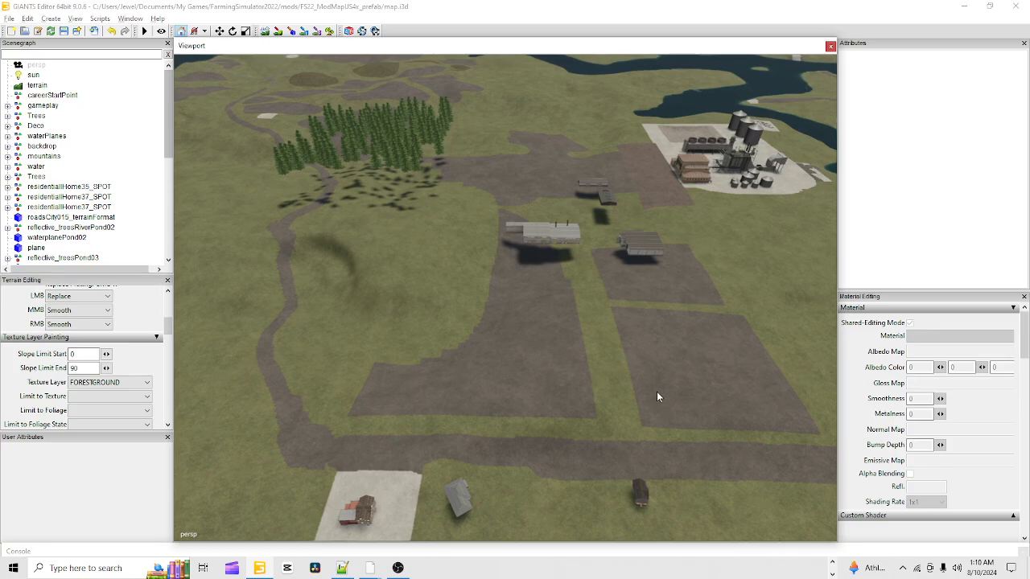
alt+drag(634, 384, 535, 415)
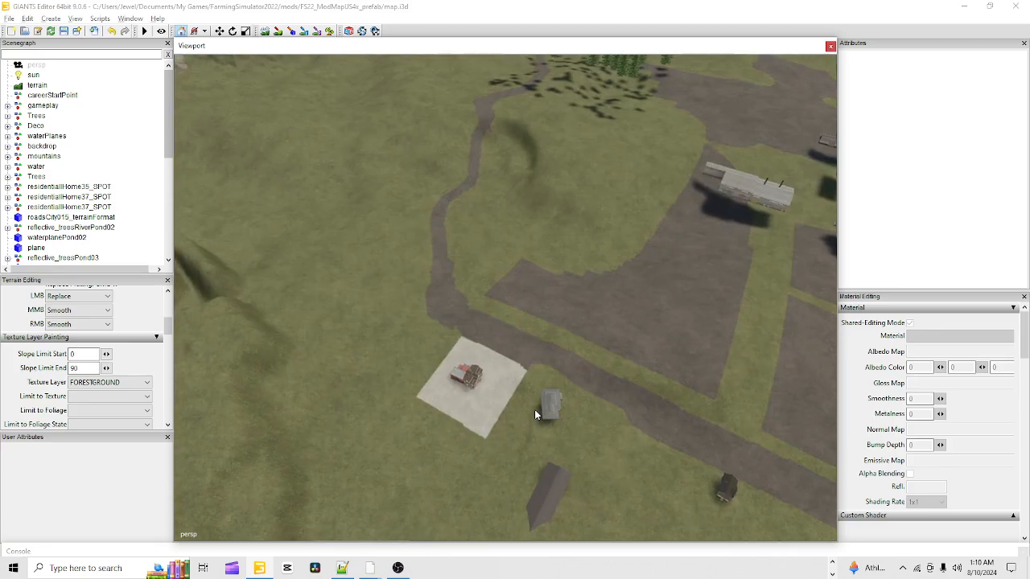
- Activate the translate tool and inspect the house on the pale paved lot beside the dirt road up close
key(w)
alt+right_drag(450, 469, 864, 247)
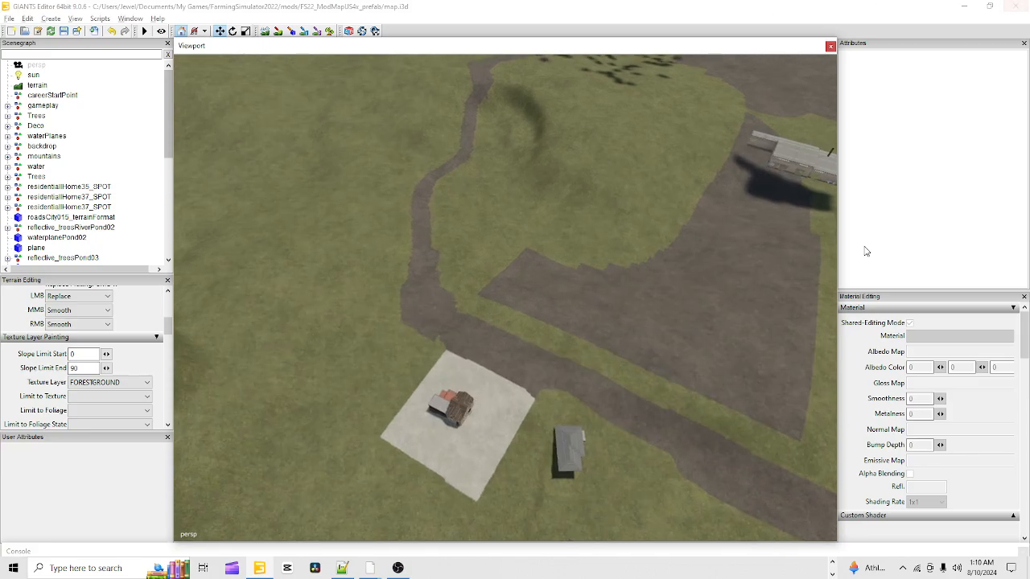
alt+right_drag(465, 476, 955, 5)
alt+right_drag(364, 493, 631, 365)
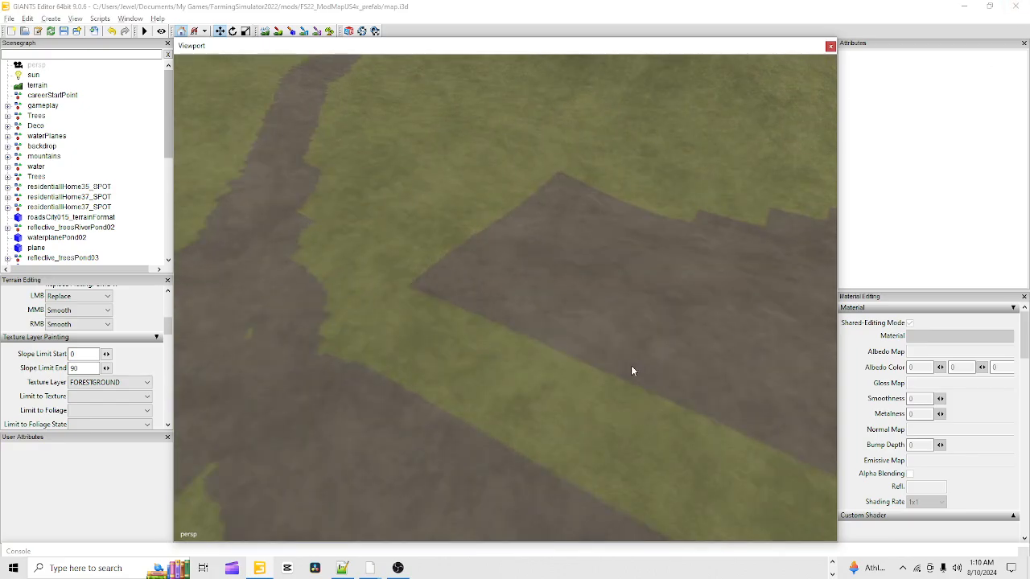
alt+right_drag(458, 402, 678, 90)
alt+drag(527, 294, 767, 249)
alt+drag(481, 320, 648, 288)
alt+right_drag(509, 374, 649, 171)
alt+drag(619, 217, 607, 236)
alt+right_drag(605, 240, 486, 345)
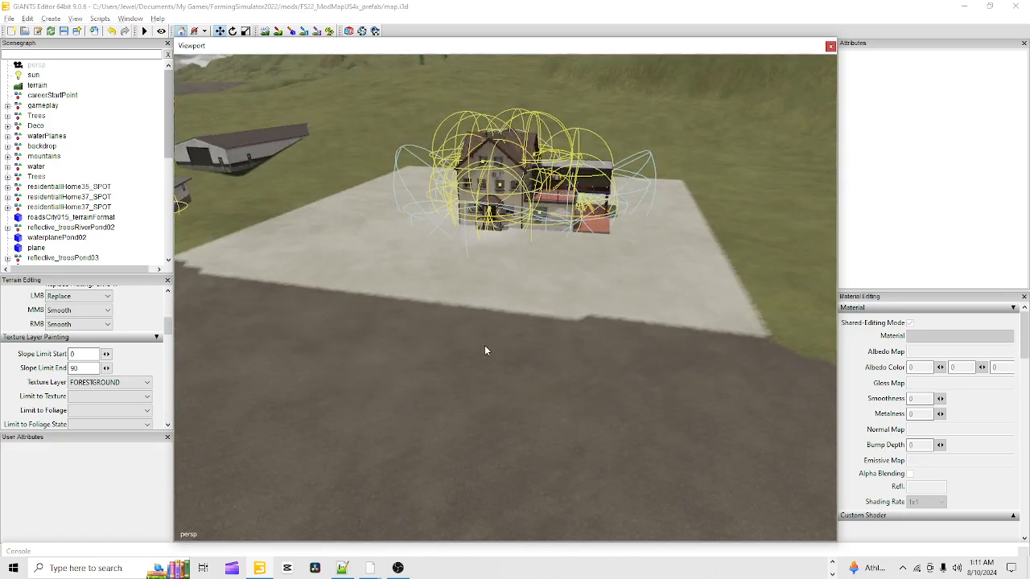
- Examine how the houses and sheds along the dirt road near the paved lot sit on the terrain
alt+drag(538, 315, 449, 301)
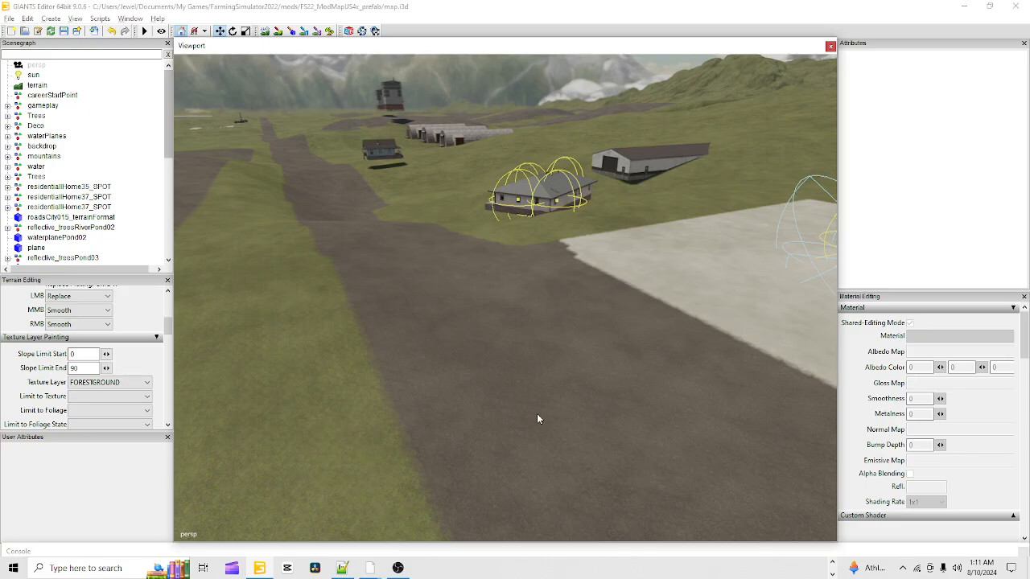
alt+drag(538, 418, 448, 200)
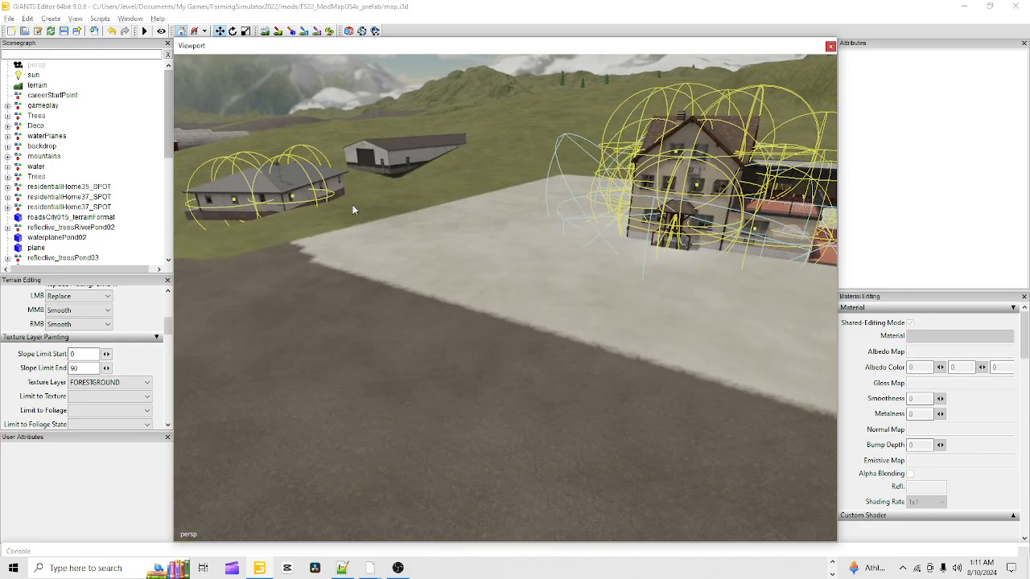
alt+drag(352, 210, 516, 318)
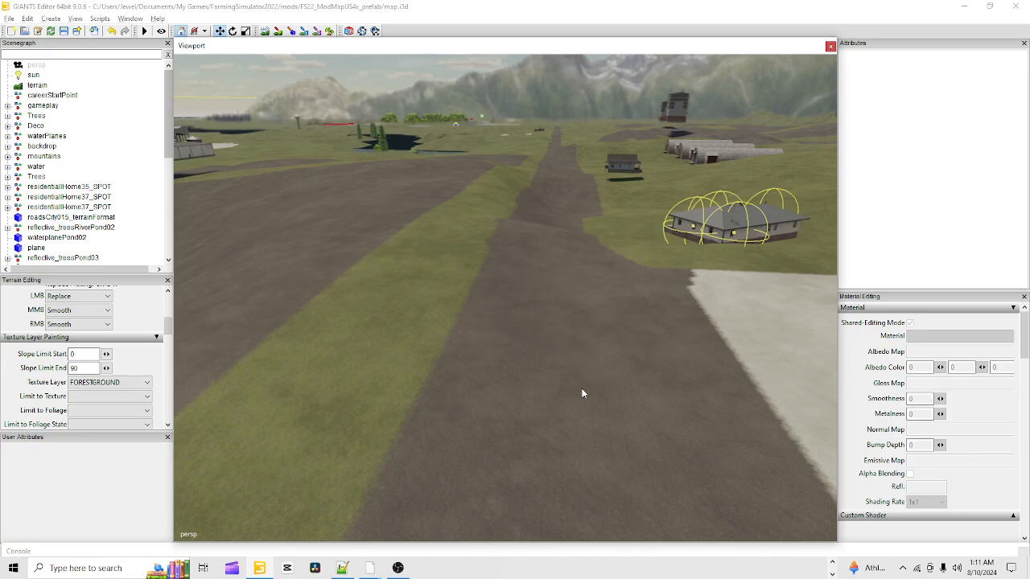
alt+drag(584, 394, 544, 305)
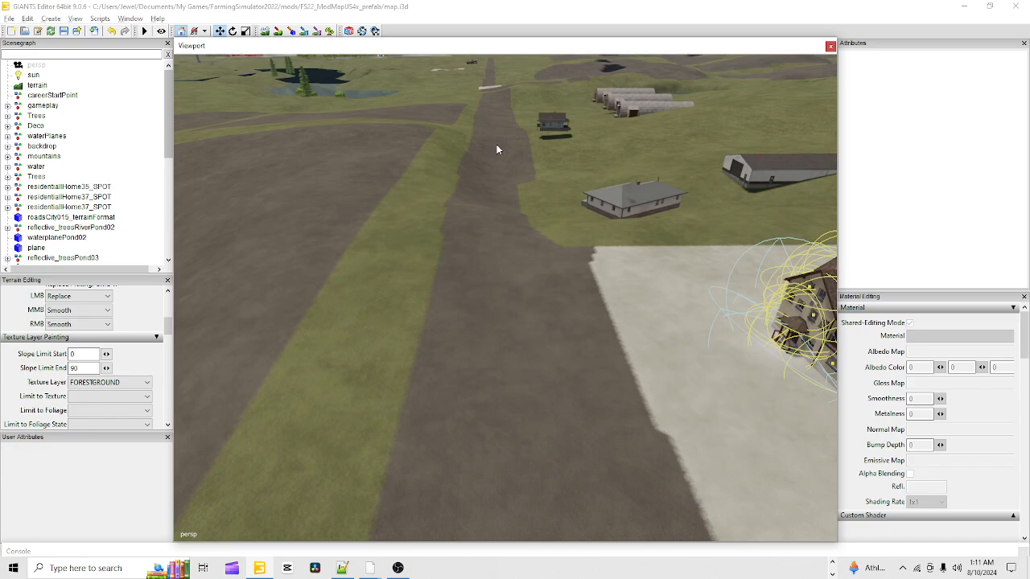
alt+drag(633, 295, 544, 354)
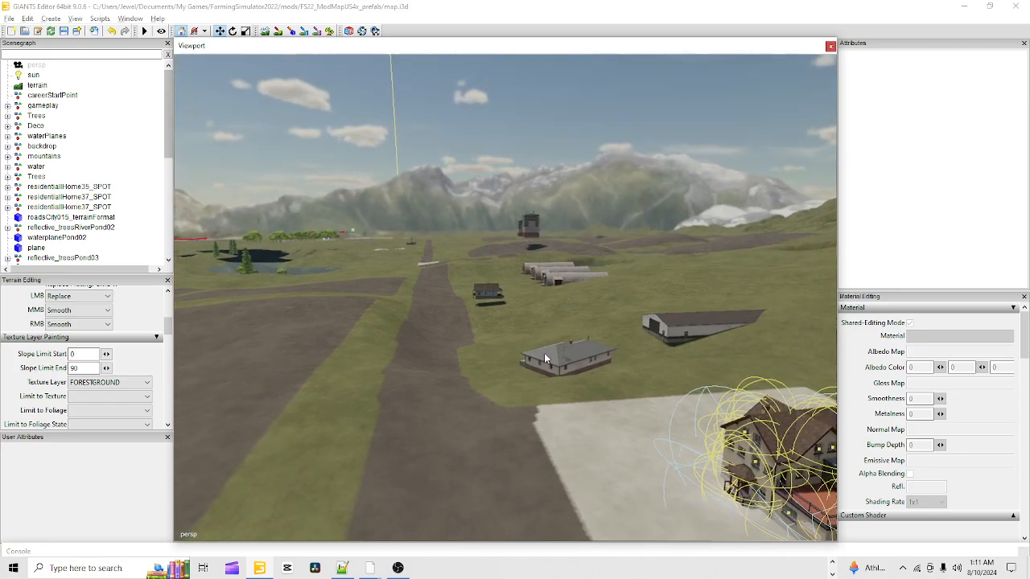
scroll(544, 354, up, 4)
alt+drag(515, 411, 544, 354)
scroll(545, 353, up, 4)
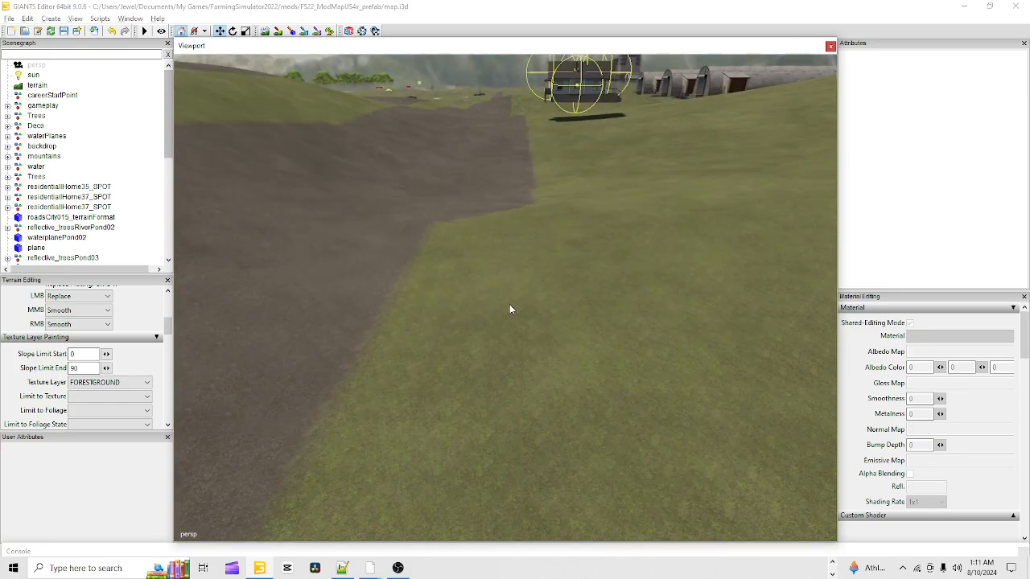
alt+drag(511, 306, 843, 266)
alt+drag(771, 264, 678, 272)
scroll(678, 271, down, 5)
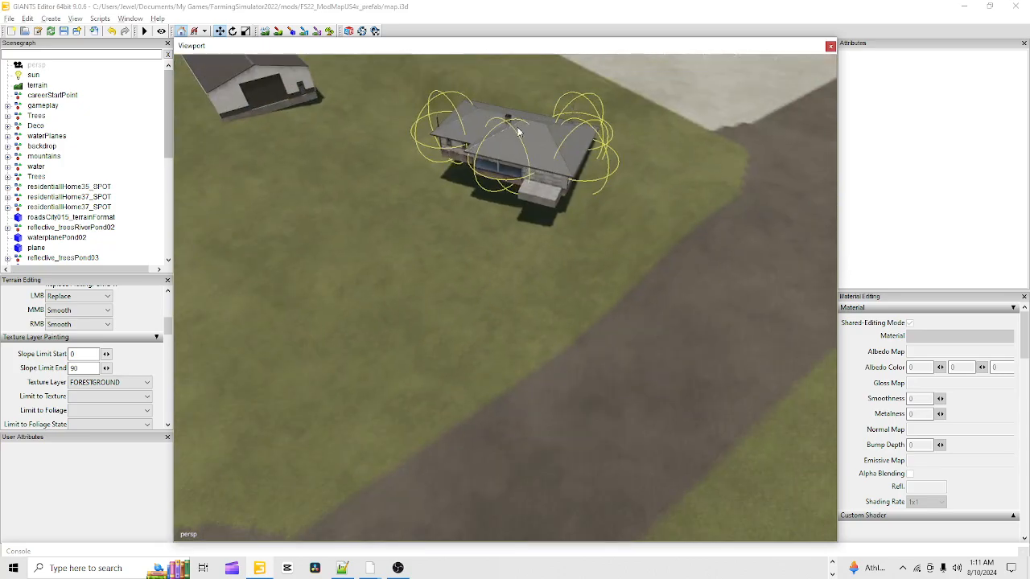
- Try to raise the residentialHouse06 building to a Y translation of about -3.16, and undo the move
click(531, 130)
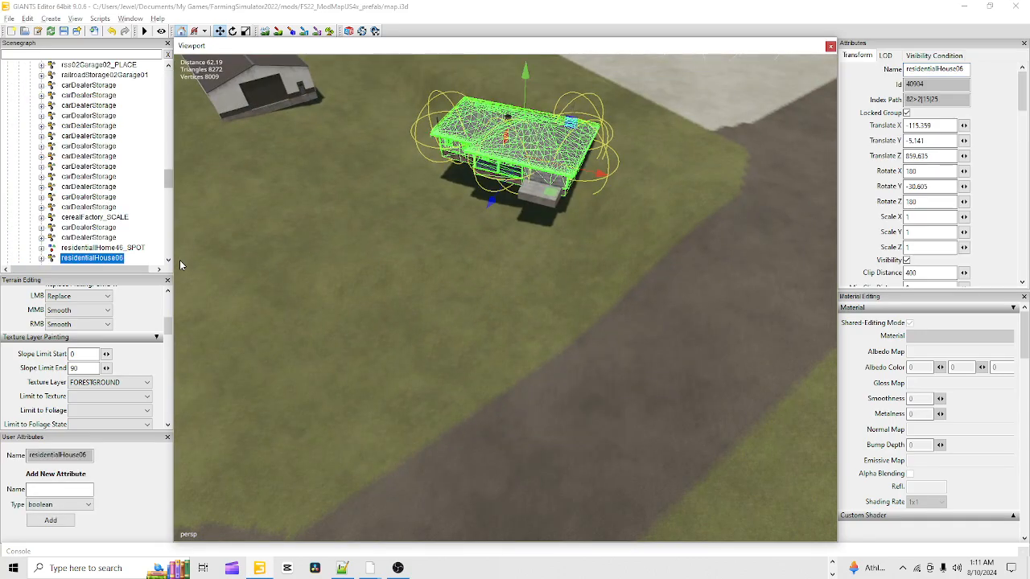
scroll(118, 256, down, 1)
alt+drag(521, 362, 547, 345)
scroll(479, 282, up, 1)
scroll(479, 283, up, 5)
alt+drag(664, 55, 385, 354)
scroll(419, 286, up, 4)
alt+drag(251, 286, 382, 389)
scroll(381, 389, down, 4)
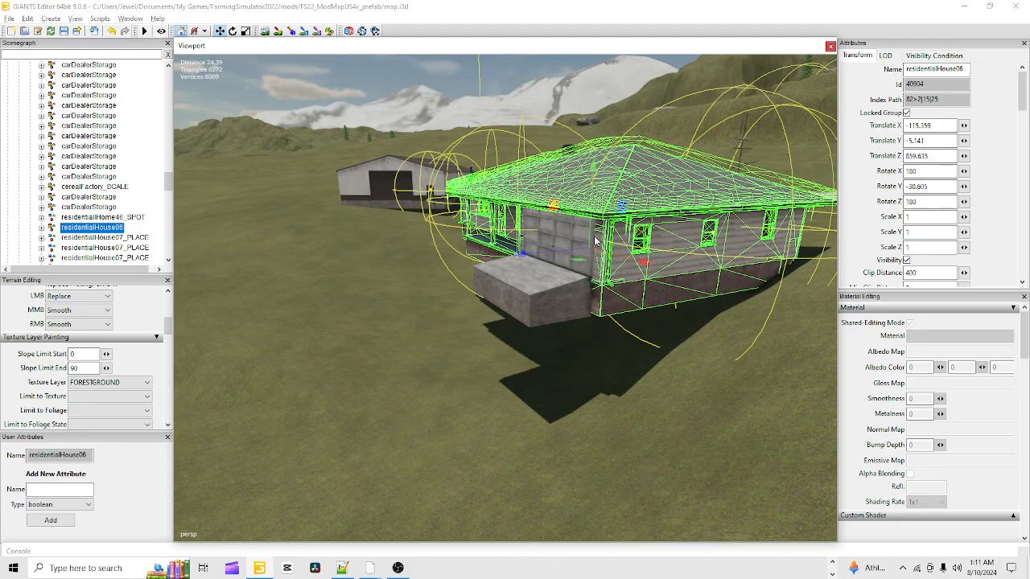
drag(593, 230, 596, 193)
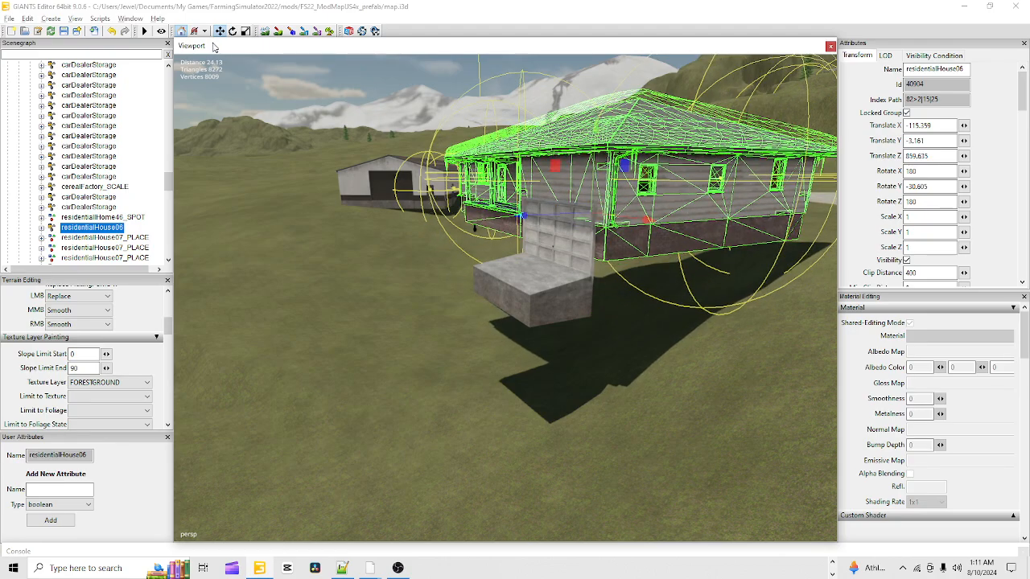
click(112, 31)
- Select the offBorderExtentions group that contains residentialHouse06 in the scene hierarchy
alt+drag(482, 314, 305, 547)
scroll(322, 527, down, 5)
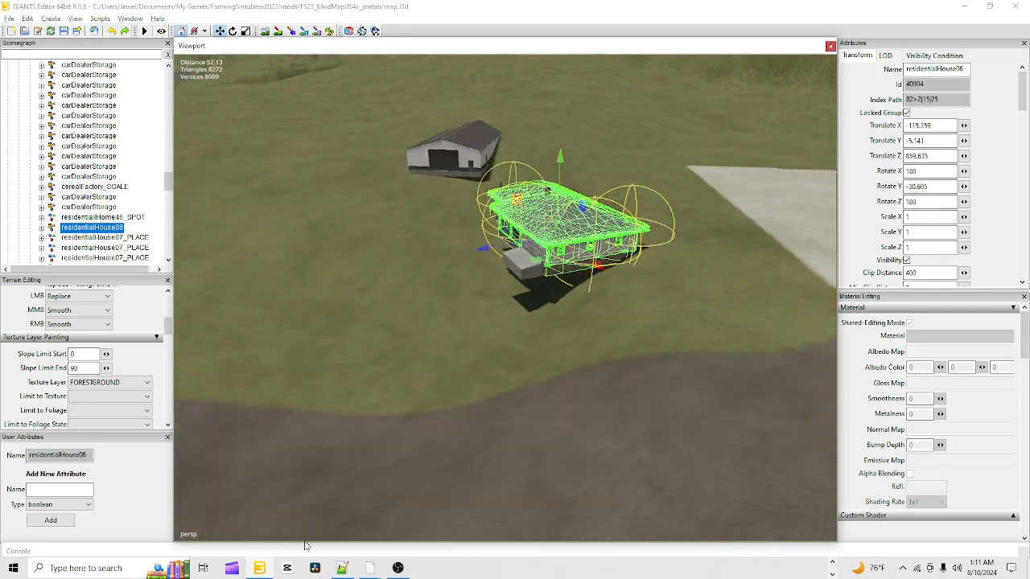
scroll(125, 219, up, 2)
scroll(108, 173, up, 3)
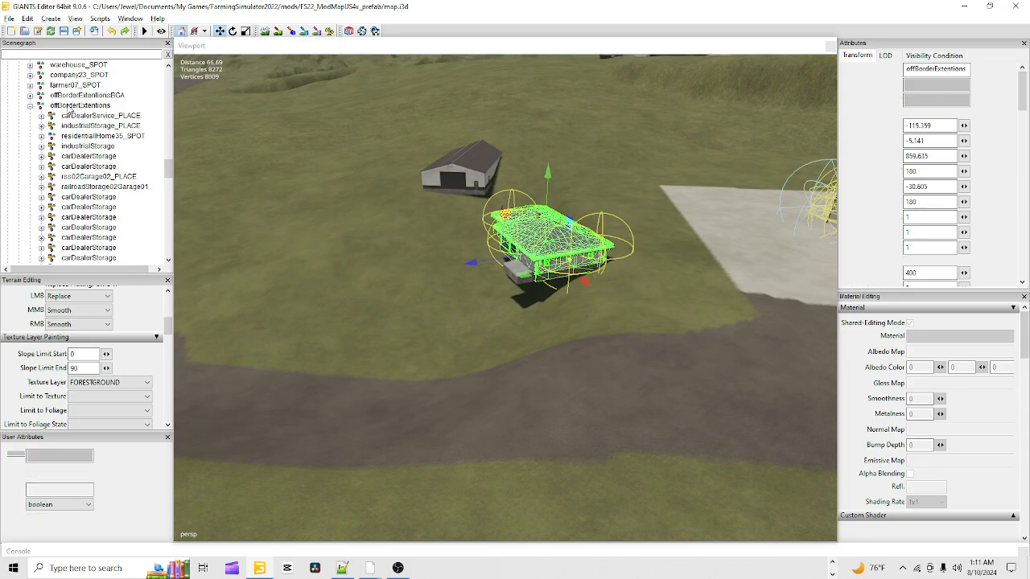
click(71, 107)
key(f)
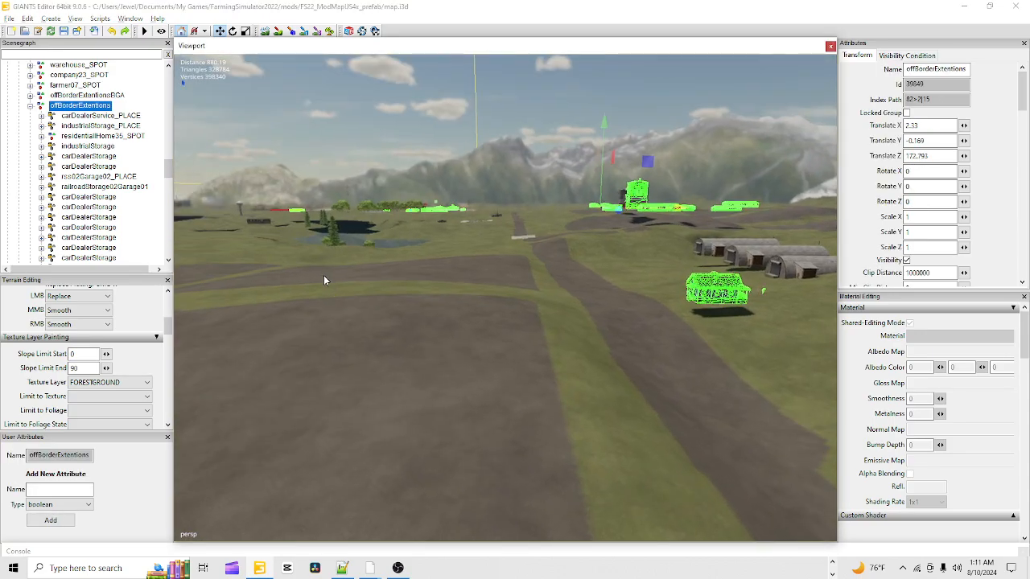
- Examine which buildings across the map are highlighted as members of the offBorderExtentions group
alt+drag(323, 279, 595, 110)
scroll(490, 302, down, 10)
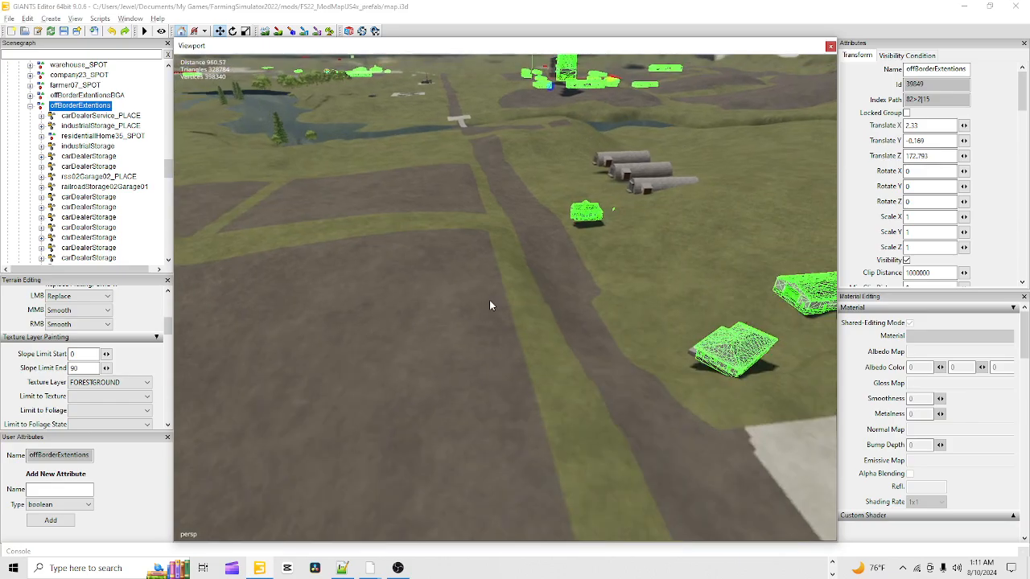
click(660, 35)
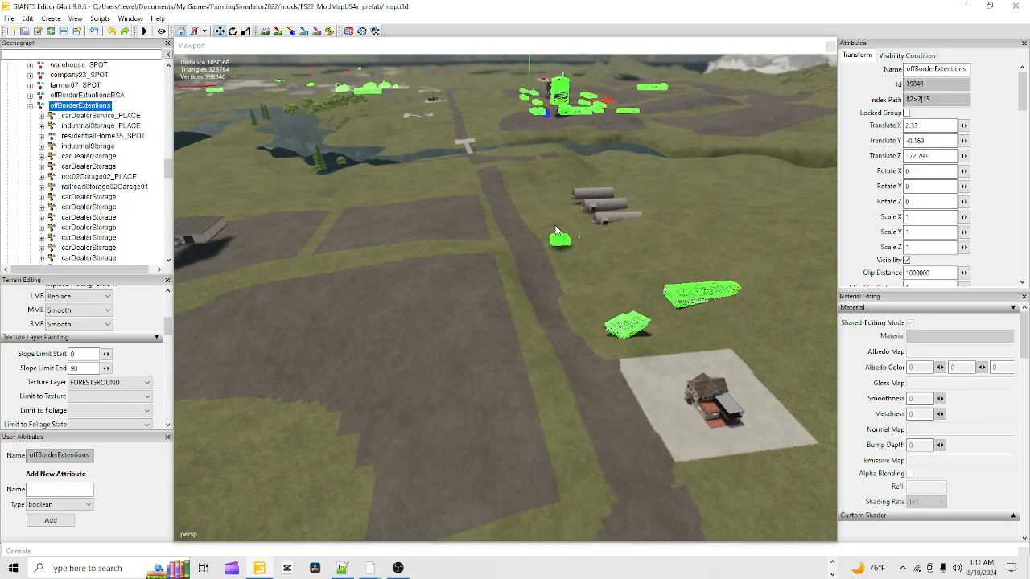
alt+drag(556, 230, 558, 312)
scroll(612, 157, down, 6)
alt+drag(357, 502, 329, 392)
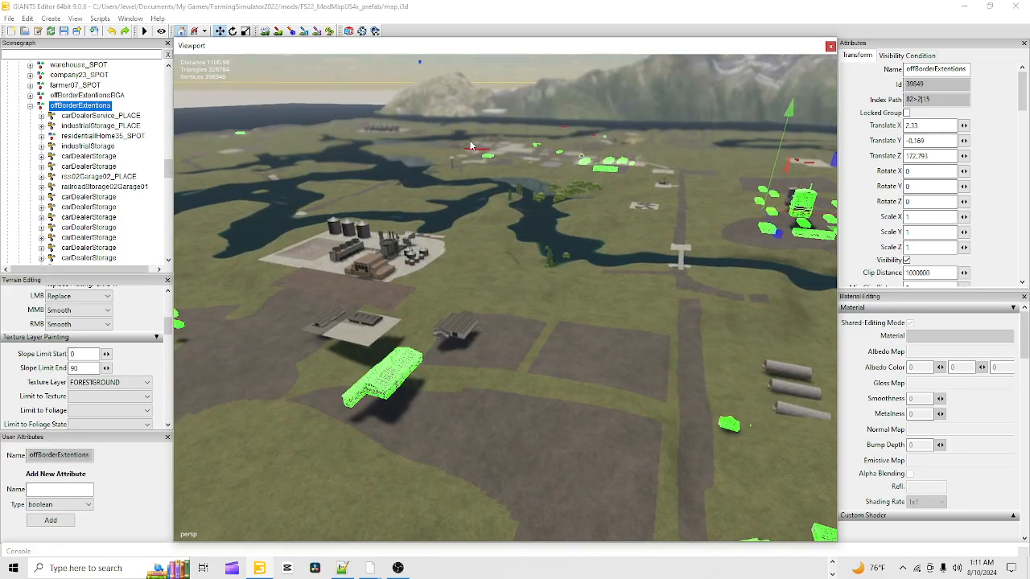
alt+drag(409, 341, 586, 415)
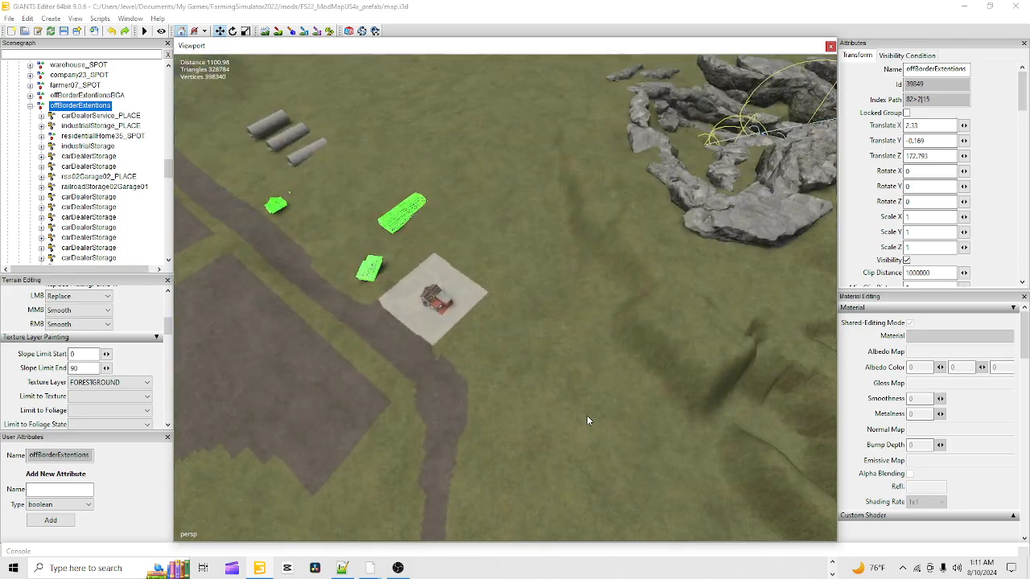
- Inspect the highlighted house and the shed behind it, checking whether the garage block belongs to the selected group
scroll(485, 427, up, 3)
scroll(383, 421, up, 3)
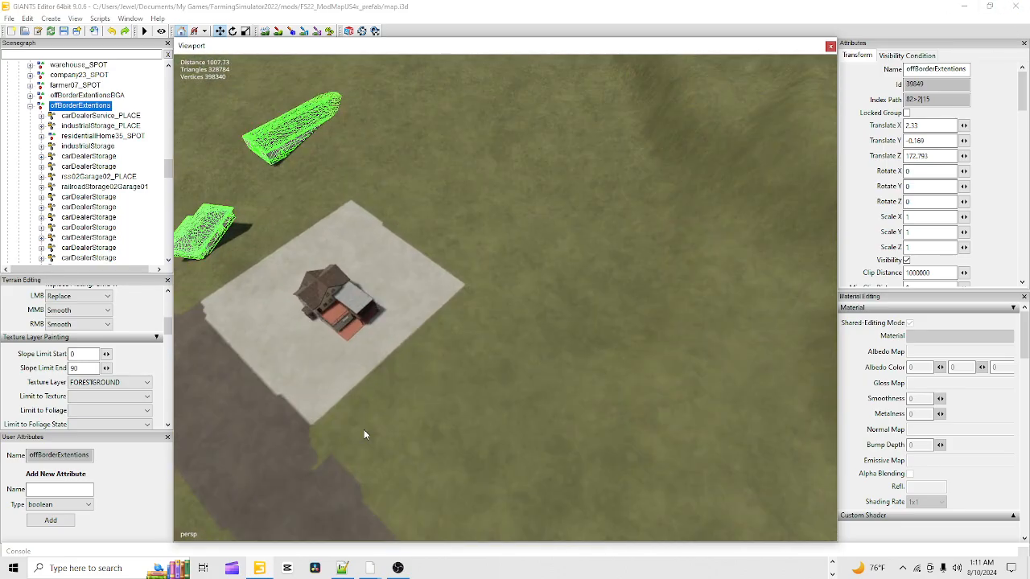
alt+drag(363, 430, 386, 499)
scroll(350, 396, up, 3)
scroll(512, 388, up, 3)
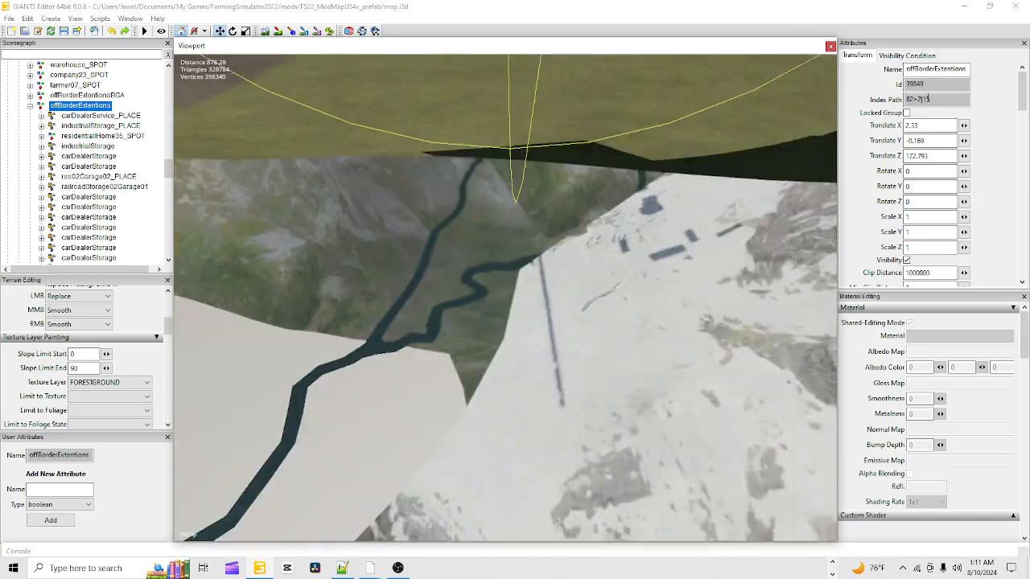
alt+drag(512, 387, 596, 386)
scroll(462, 405, down, 3)
alt+drag(462, 405, 523, 346)
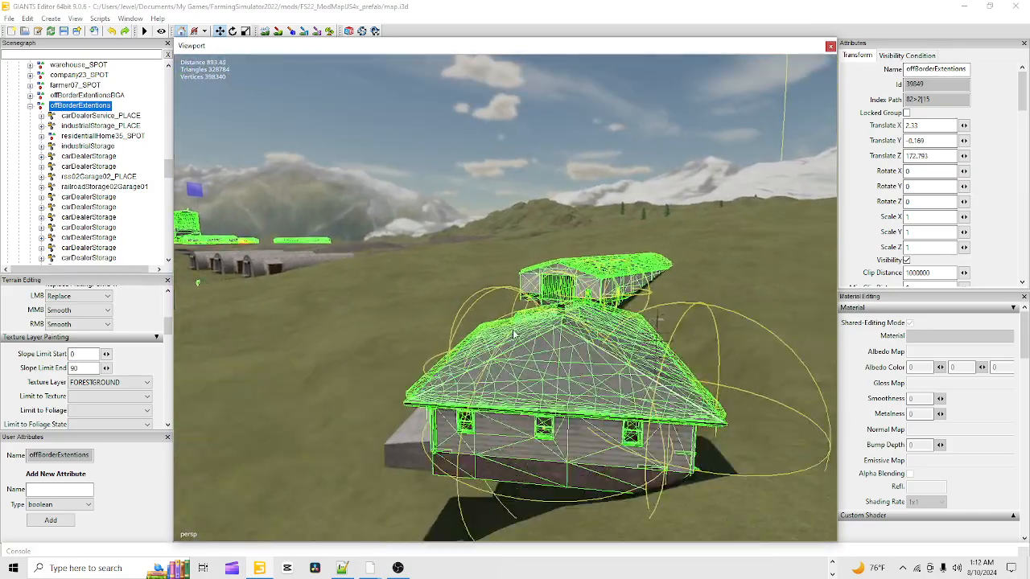
scroll(591, 343, up, 3)
alt+drag(594, 344, 278, 447)
scroll(277, 446, down, 3)
scroll(434, 350, down, 2)
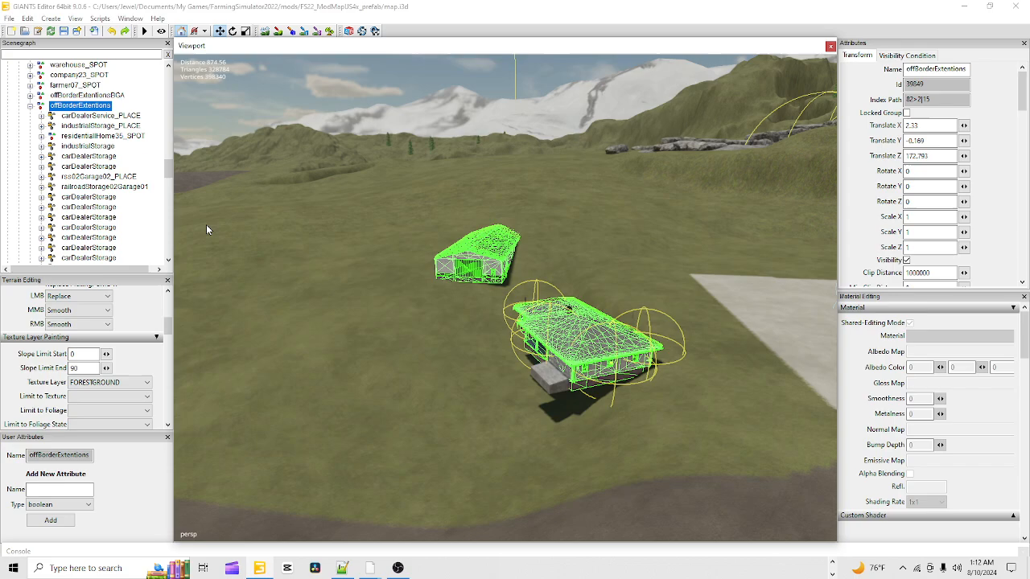
- Check the hierarchy of residentialHouse06 and its separate resHouse06GarageGate, and select the gate's parent middle_REGION group
click(555, 322)
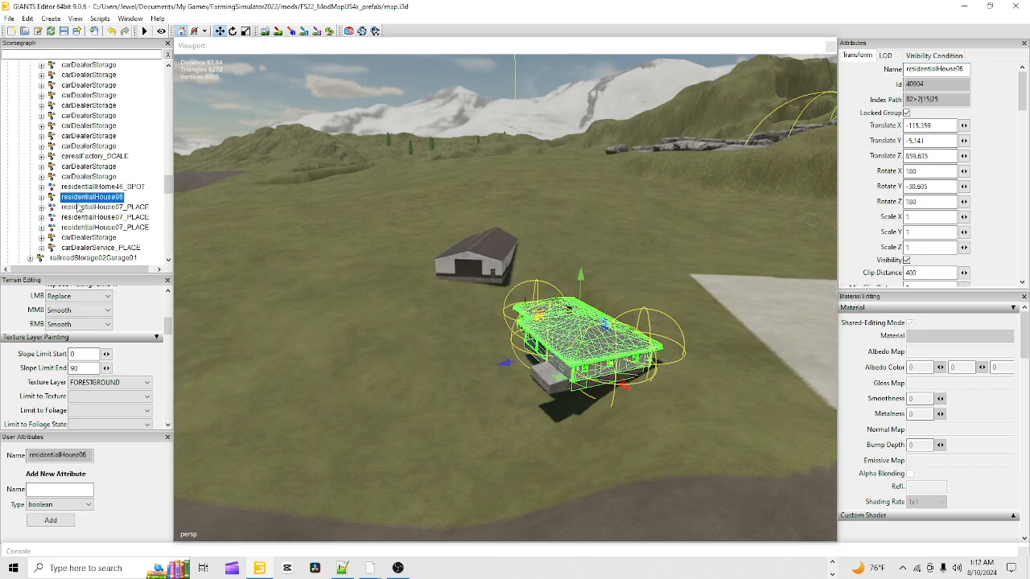
click(540, 376)
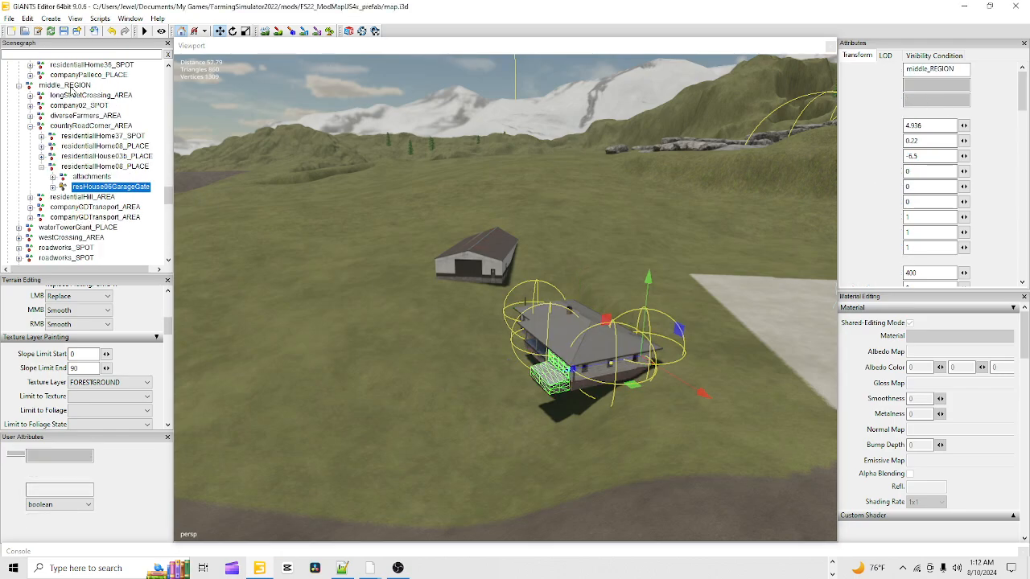
click(70, 87)
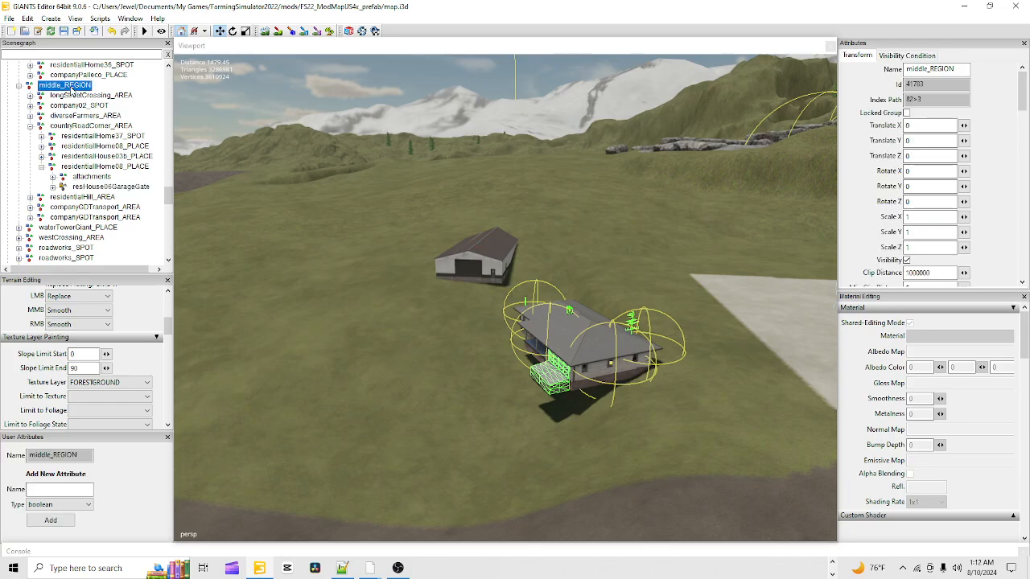
alt+drag(630, 449, 570, 458)
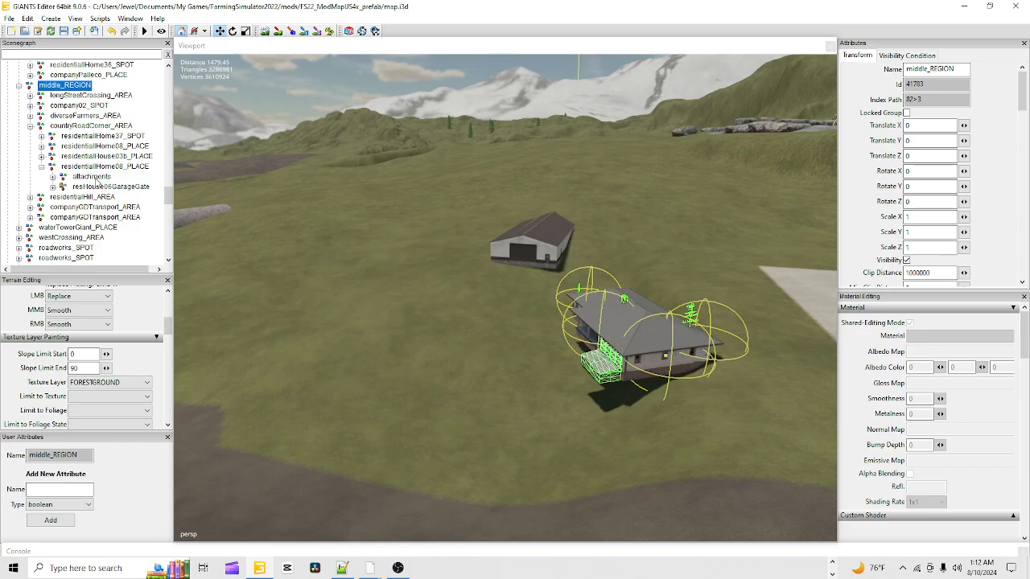
- Select residentialHouse06 and inspect it from several sides, checking whether the garage block is part of the house object
scroll(84, 167, up, 2)
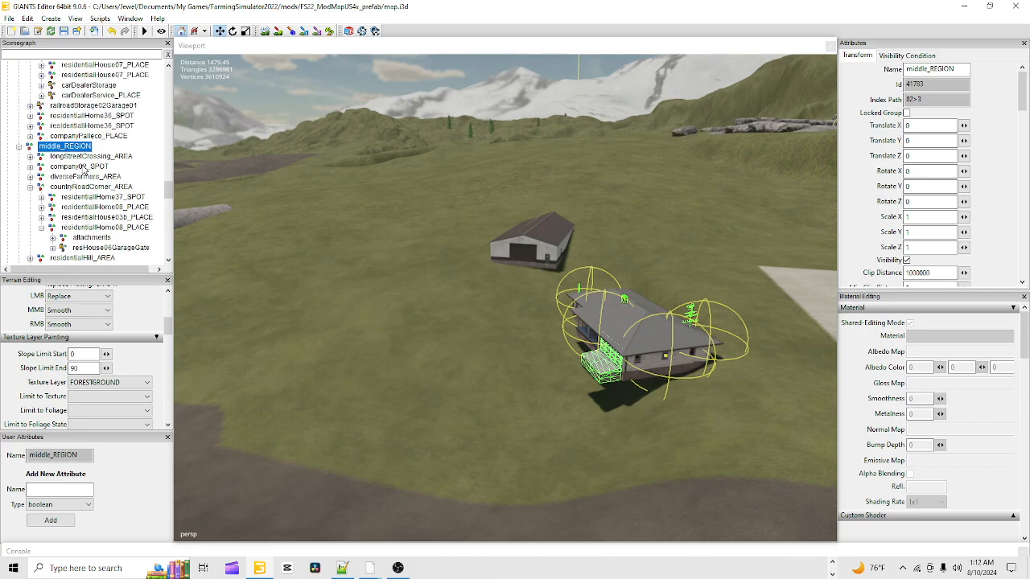
click(624, 326)
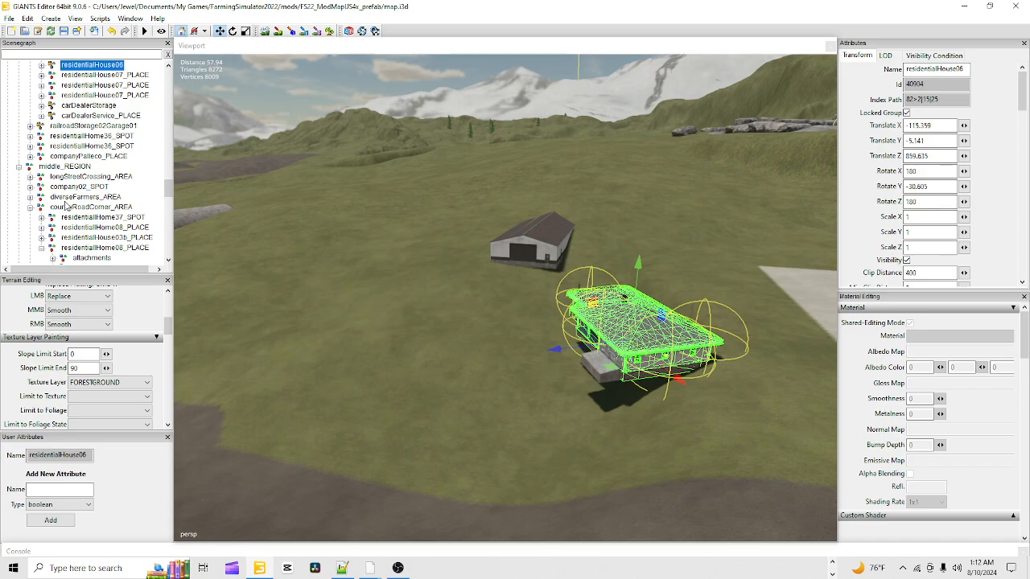
alt+drag(311, 346, 430, 411)
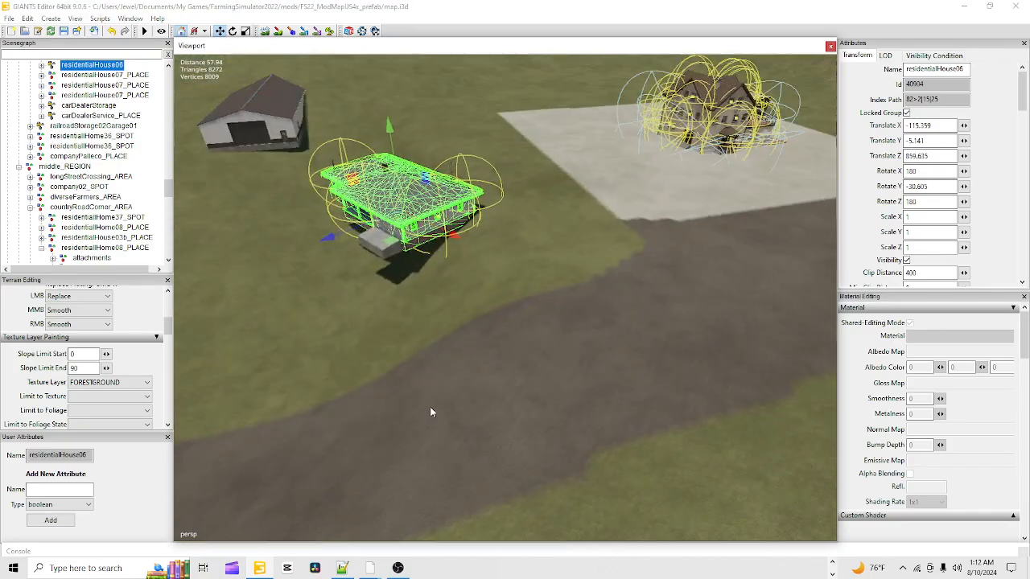
scroll(359, 334, up, 5)
alt+drag(476, 338, 311, 280)
scroll(278, 297, up, 5)
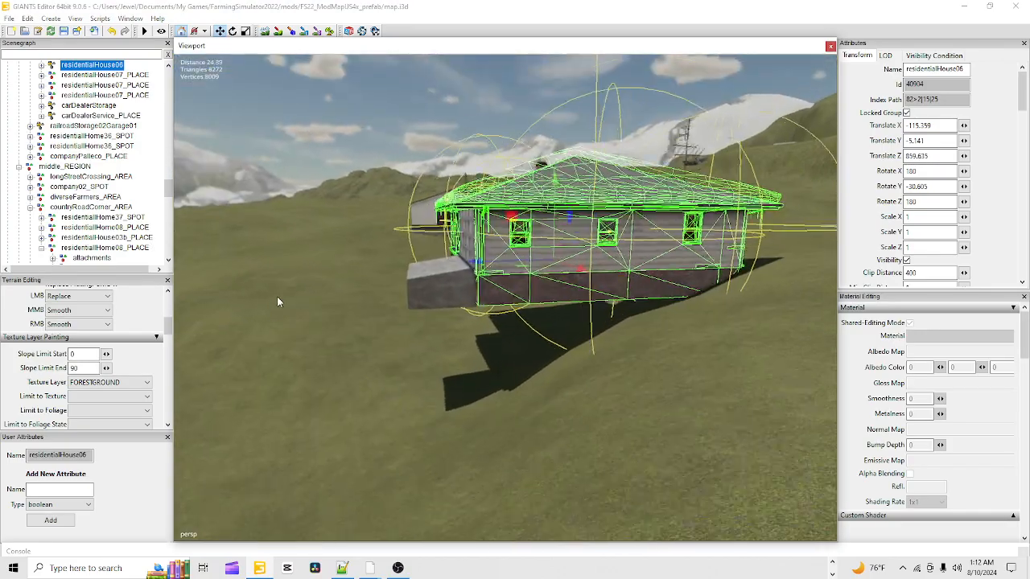
alt+drag(406, 221, 517, 271)
scroll(517, 272, down, 5)
scroll(333, 391, down, 1)
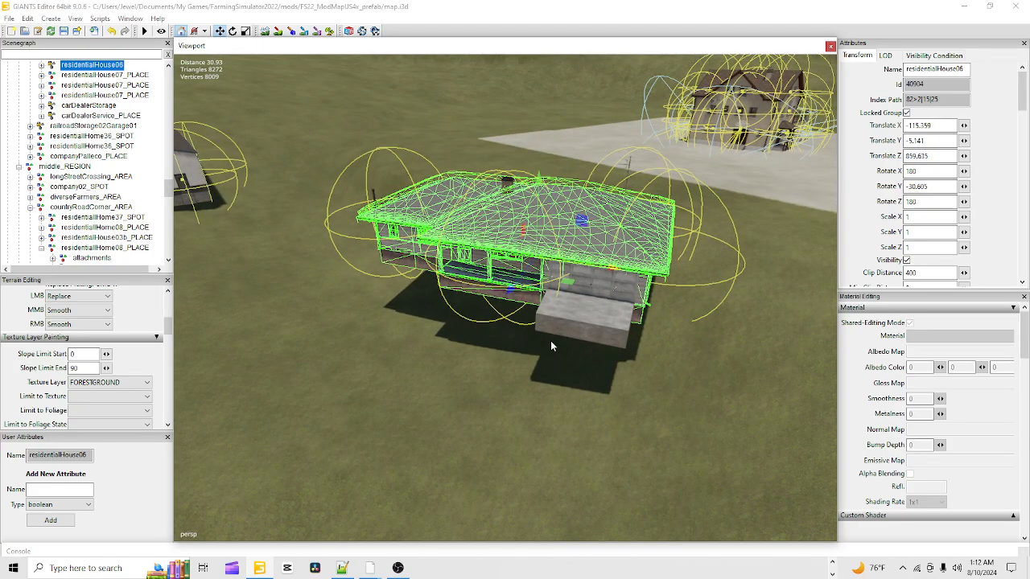
- Select the carDealerStorage shed behind the house, raise it to Translate Y 29.757 and shift it to Translate X 65.471
alt+drag(550, 340, 459, 338)
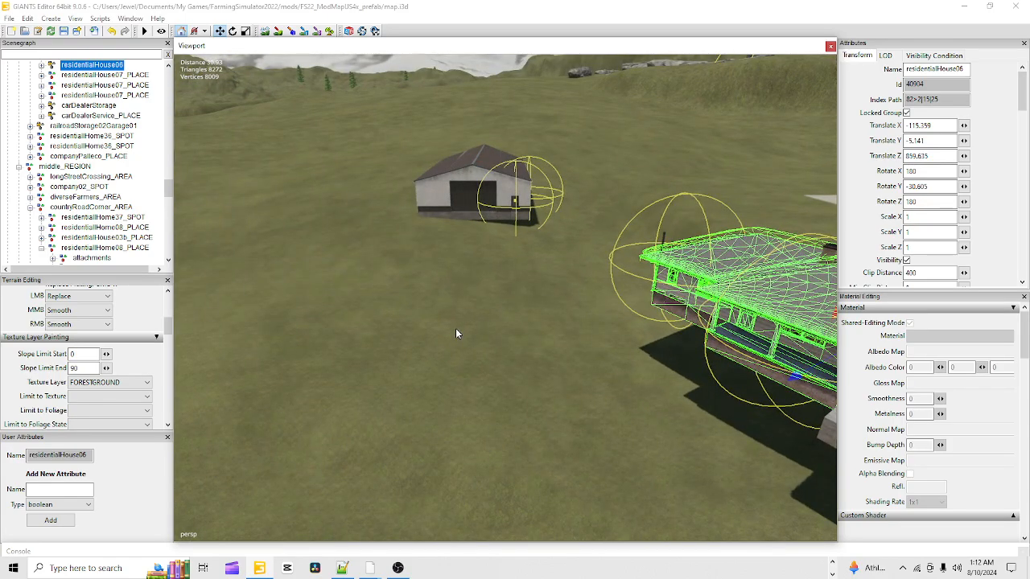
click(482, 205)
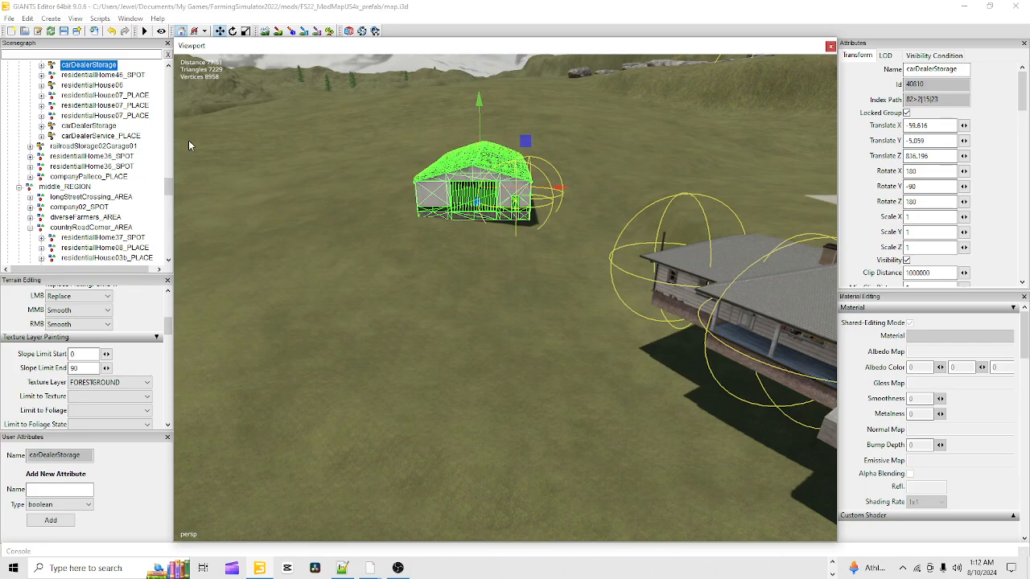
scroll(116, 145, up, 2)
alt+drag(186, 198, 121, 559)
scroll(122, 559, down, 6)
scroll(495, 232, down, 3)
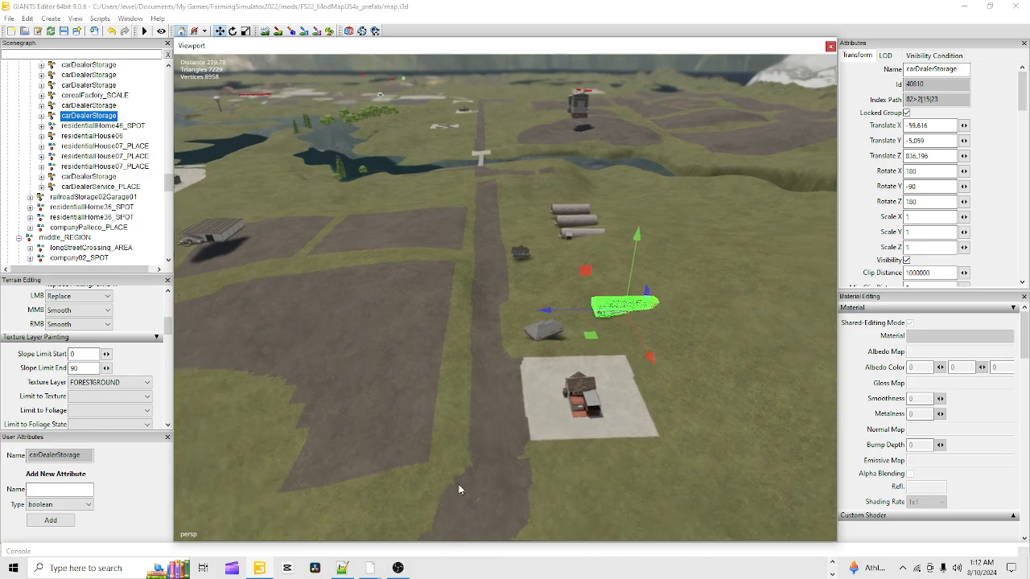
alt+drag(409, 458, 529, 347)
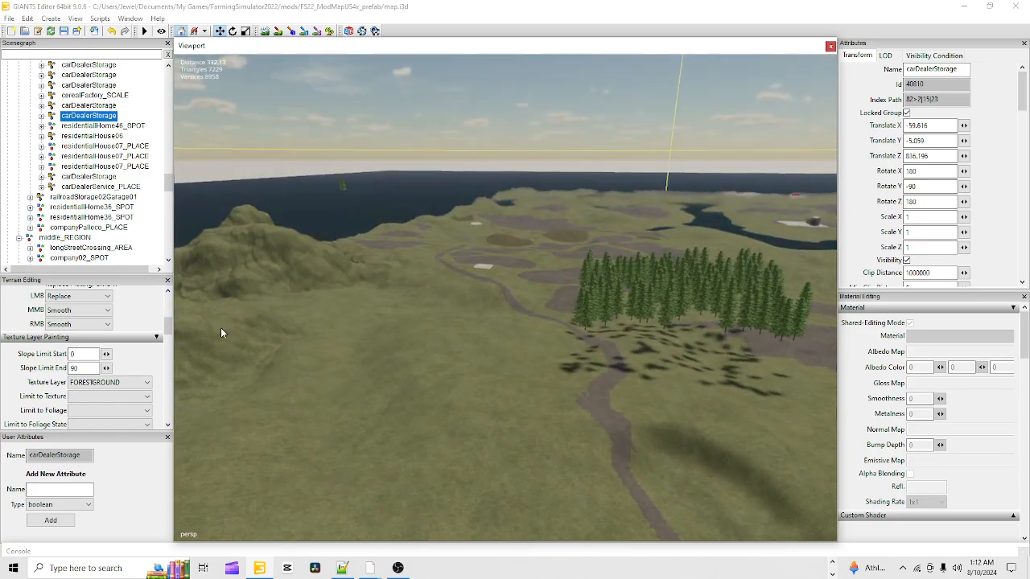
drag(478, 322, 498, 267)
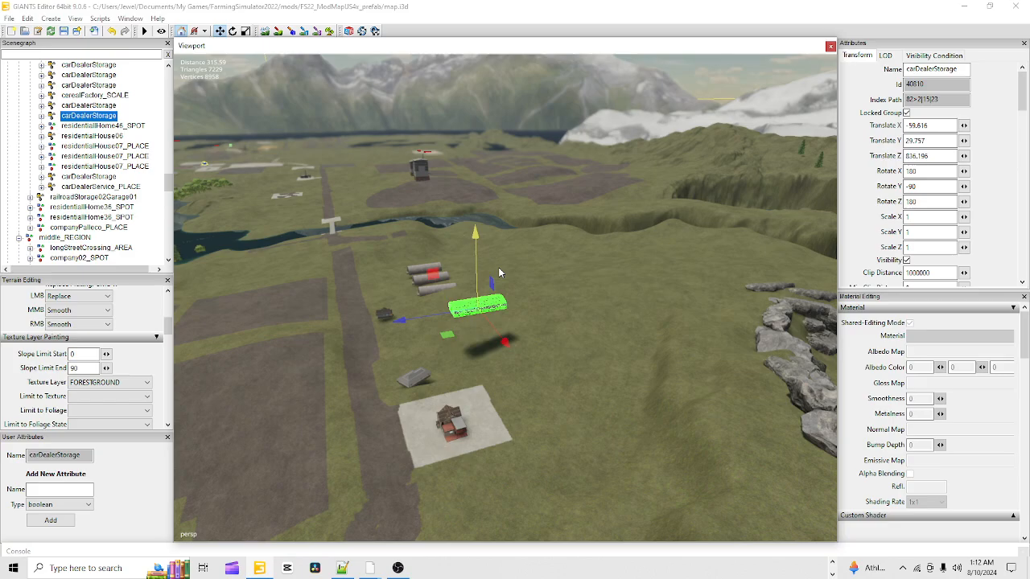
drag(451, 315, 606, 305)
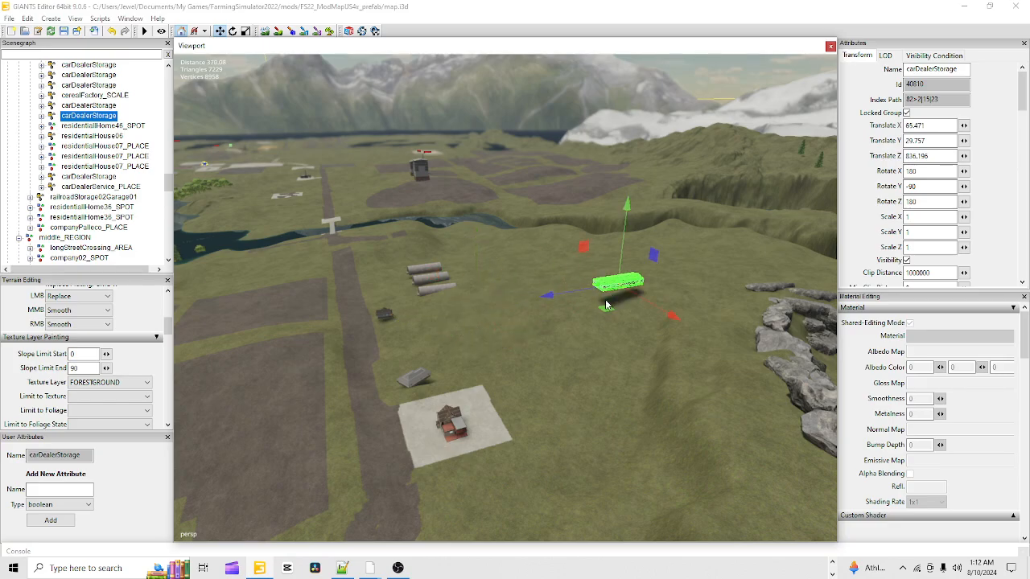
- Return to residentialHouse06 and slide it away from its garage block to Translate X -103.857 and Translate Z 852.831
alt+drag(527, 397, 493, 418)
scroll(492, 418, up, 3)
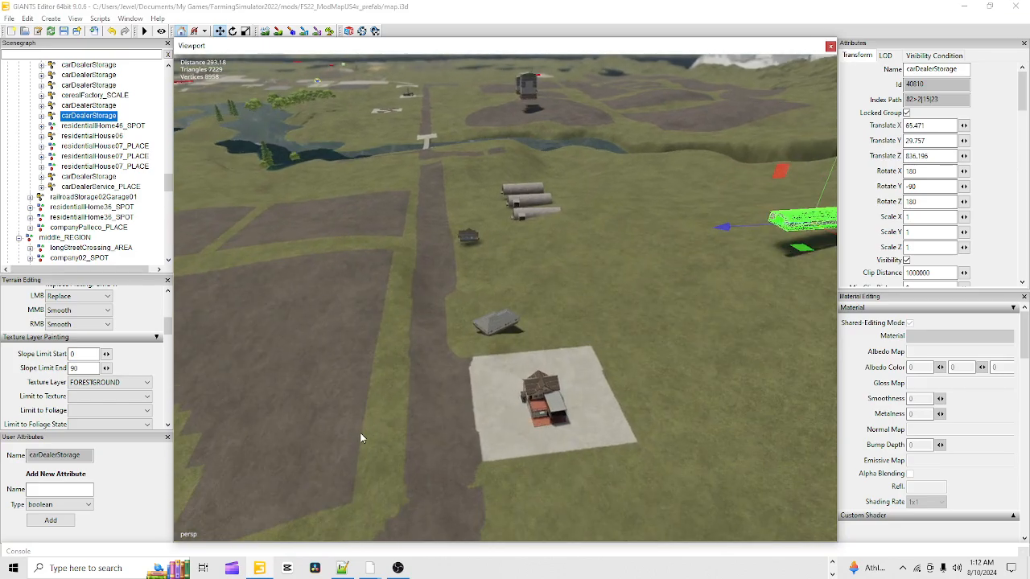
scroll(361, 437, up, 3)
alt+drag(458, 365, 431, 366)
scroll(448, 350, up, 3)
scroll(549, 294, up, 3)
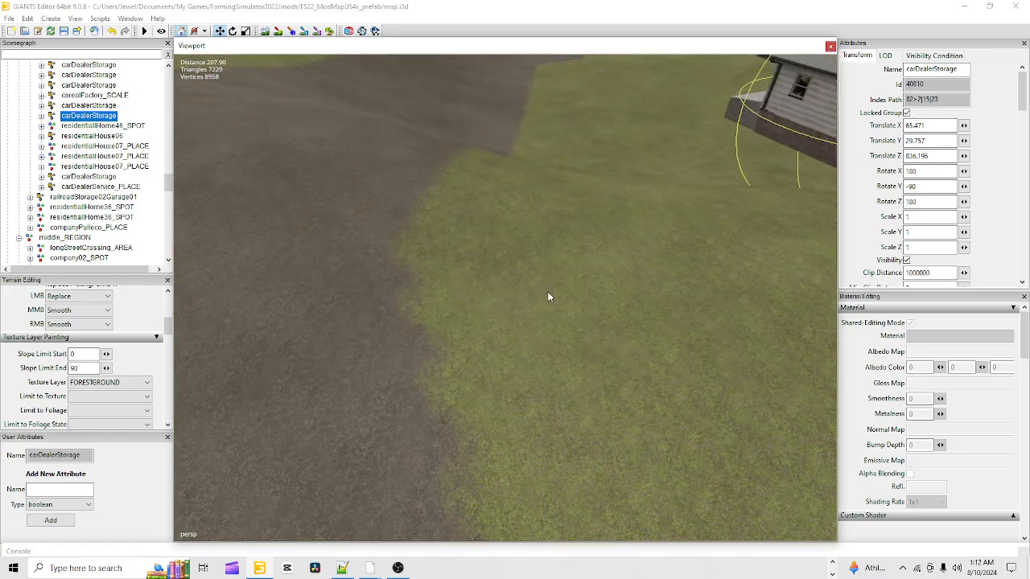
alt+drag(549, 293, 662, 212)
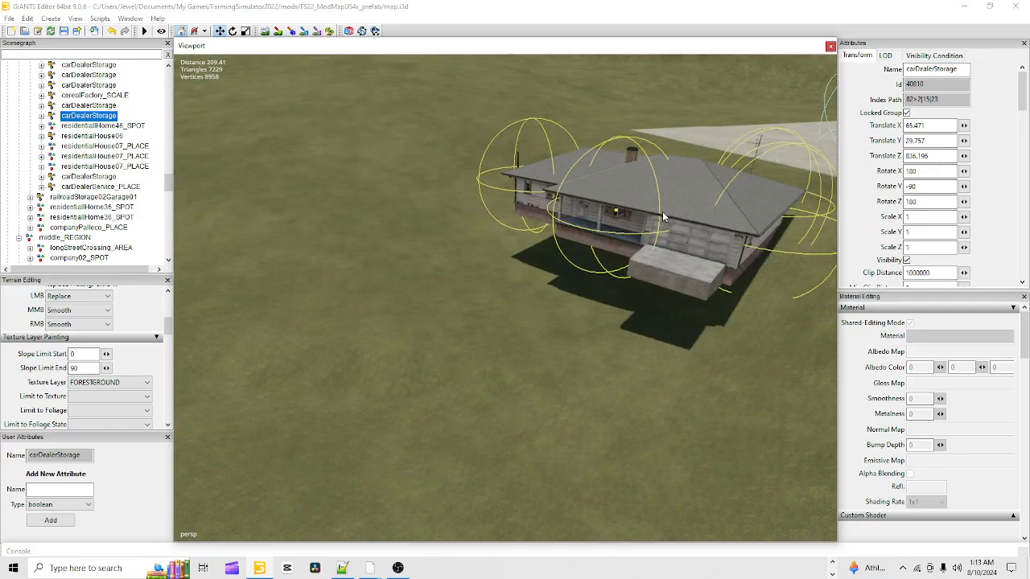
click(670, 209)
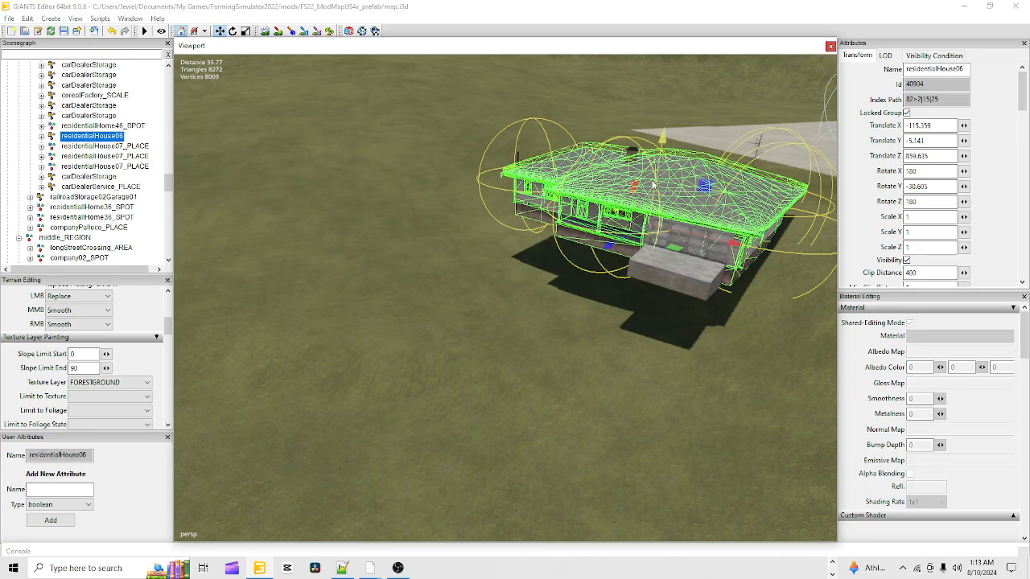
drag(641, 204, 492, 188)
- Examine the moved house and the parts left behind, including the garage door and its concrete block
alt+drag(566, 385, 519, 345)
alt+right_drag(519, 344, 584, 300)
scroll(563, 302, up, 4)
alt+drag(540, 311, 668, 282)
scroll(478, 343, up, 4)
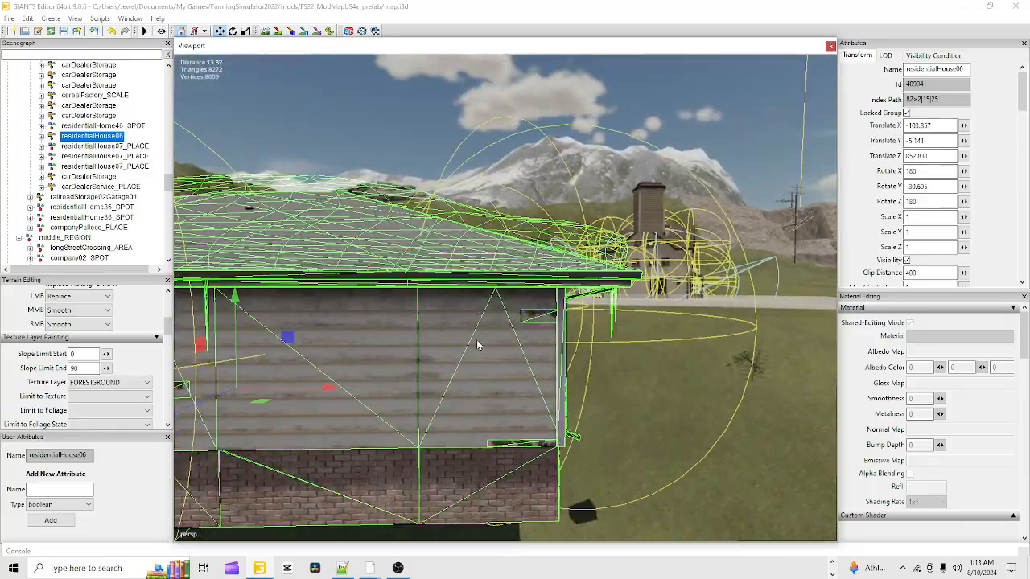
alt+drag(478, 343, 482, 395)
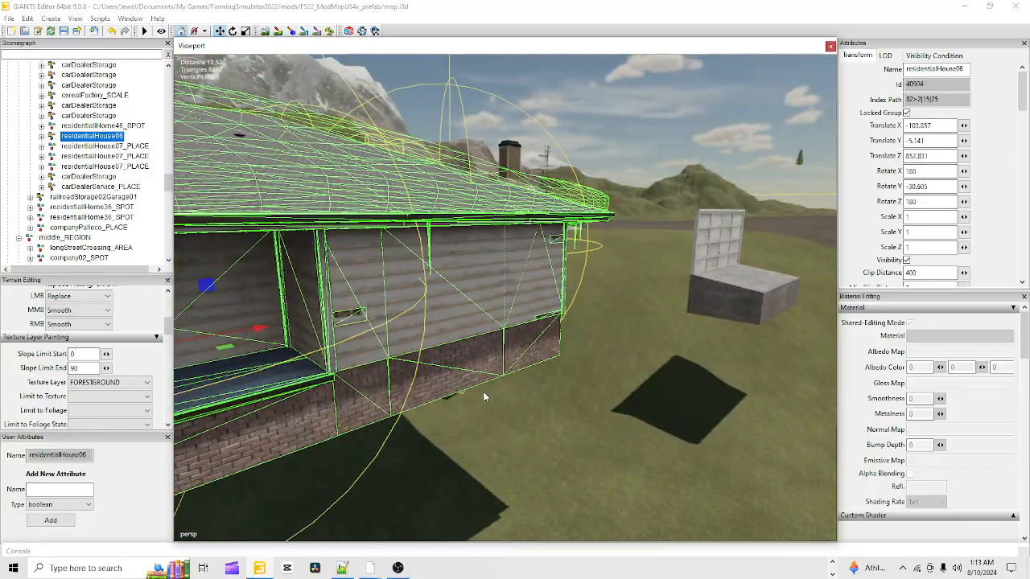
alt+right_drag(530, 281, 340, 439)
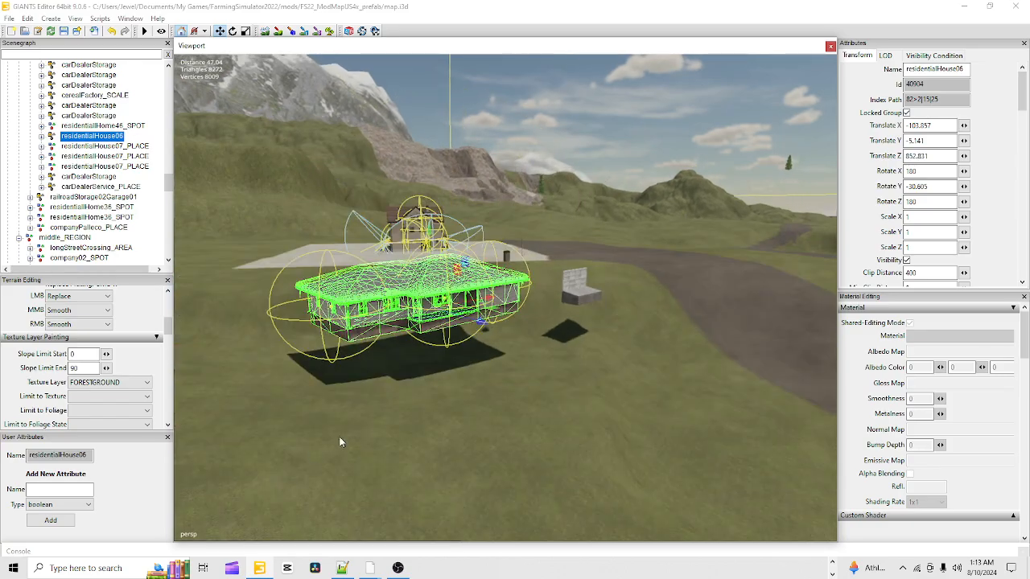
scroll(558, 331, up, 3)
alt+drag(504, 408, 579, 279)
scroll(487, 314, up, 3)
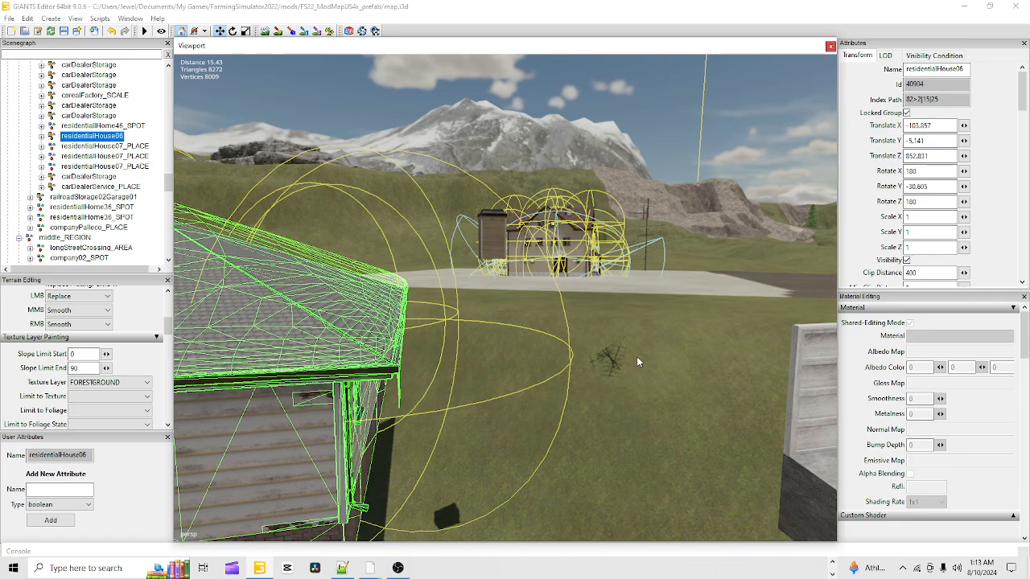
alt+right_drag(620, 252, 468, 392)
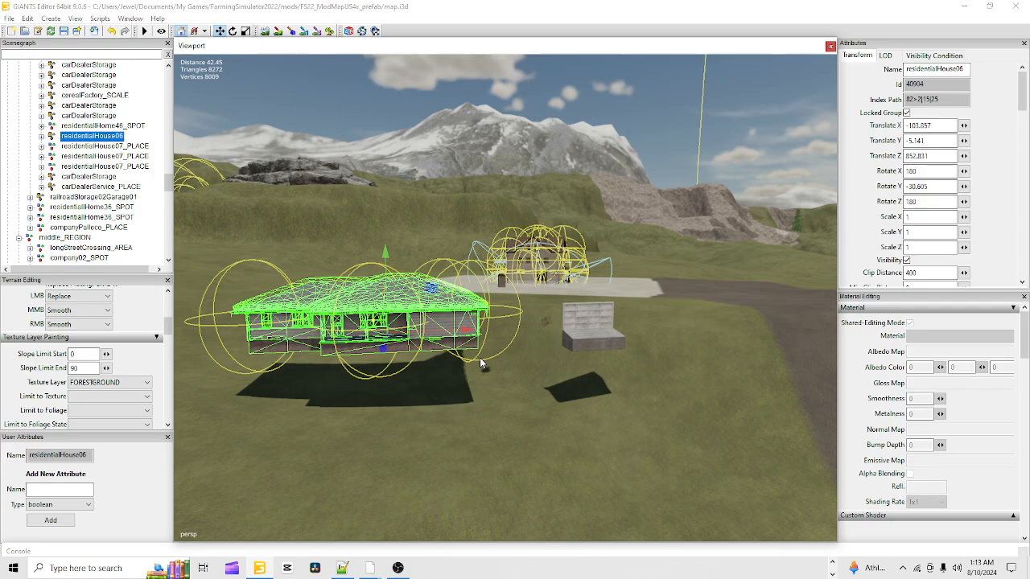
- Move residentialHouse06 farther across the field to Translate X -54.195, Y -0.843 and Z 823.455
drag(442, 328, 437, 382)
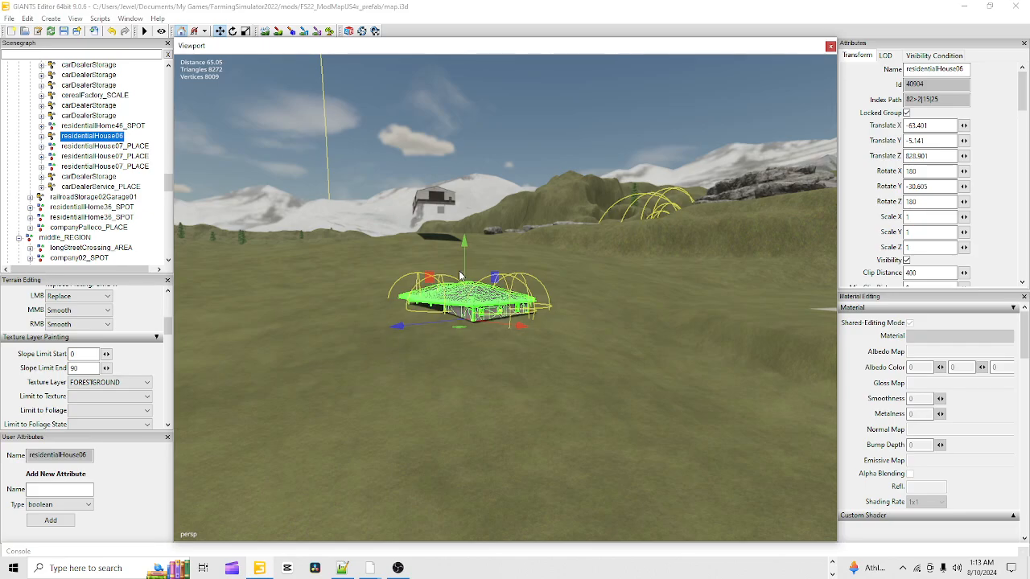
drag(458, 270, 464, 262)
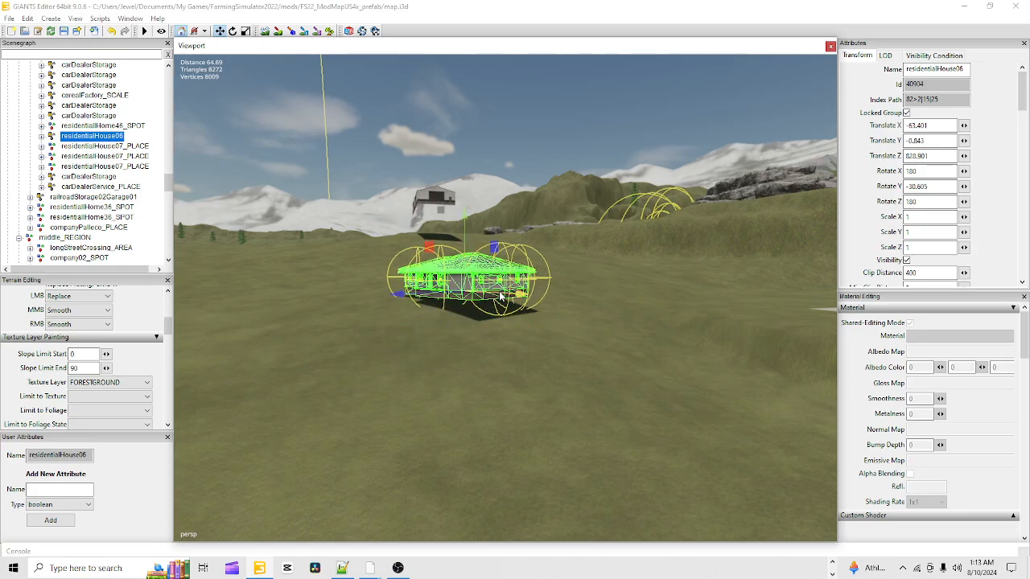
drag(500, 297, 430, 280)
- Select the garage gate left behind and its parent group residentialHome08_PLACE in the hierarchy
alt+drag(453, 355, 592, 311)
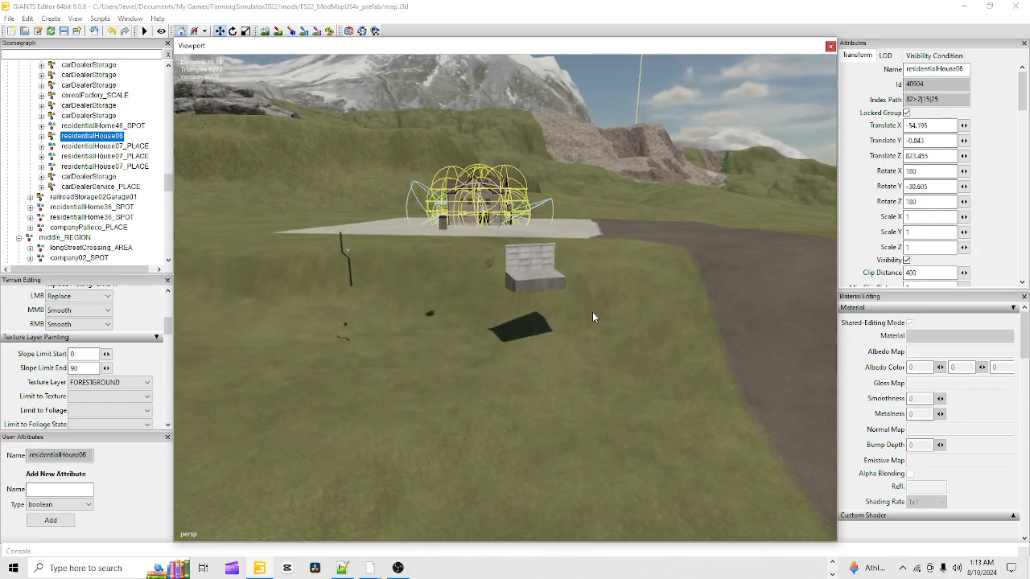
click(539, 281)
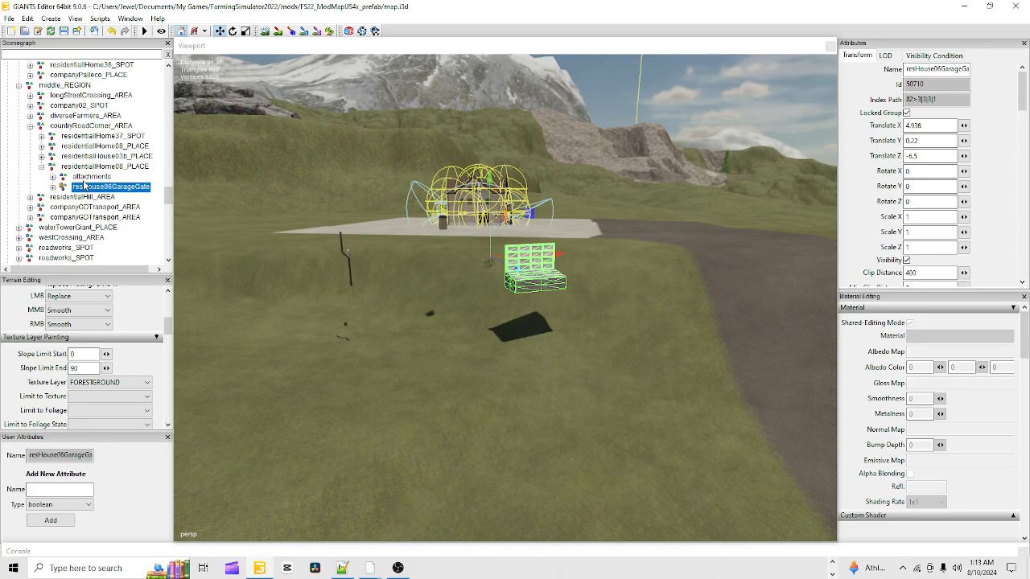
click(97, 168)
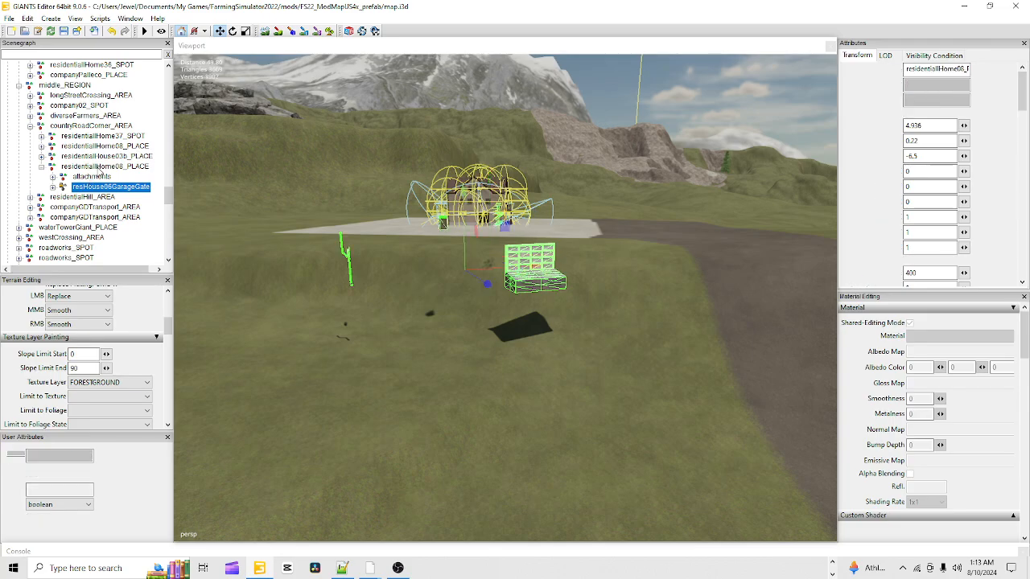
- Survey the surrounding terrain and compare the position of the residentialHome08_PLACE parts with that of the moved house
alt+drag(413, 320, 191, 373)
scroll(568, 208, down, 10)
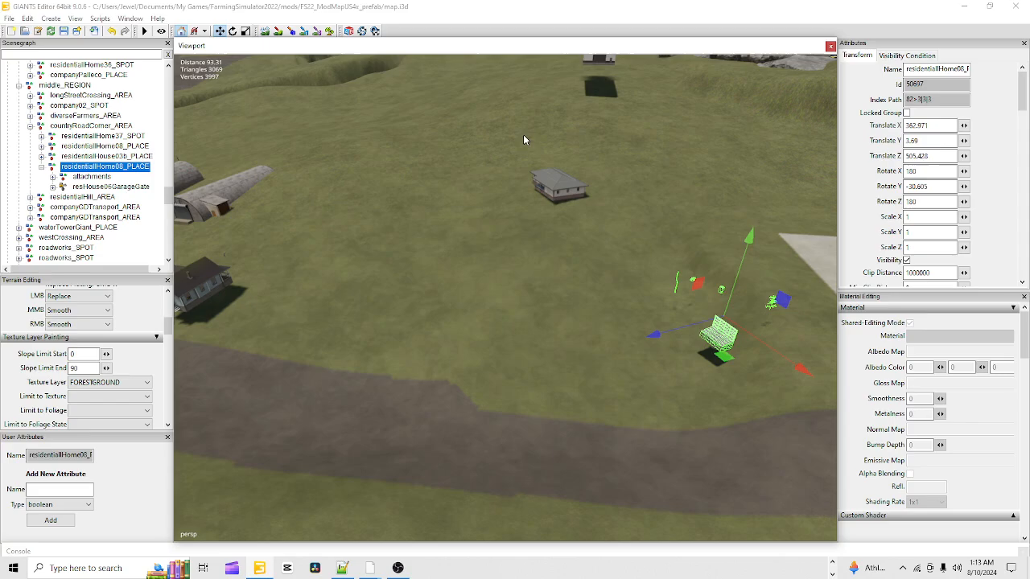
alt+drag(577, 282, 368, 330)
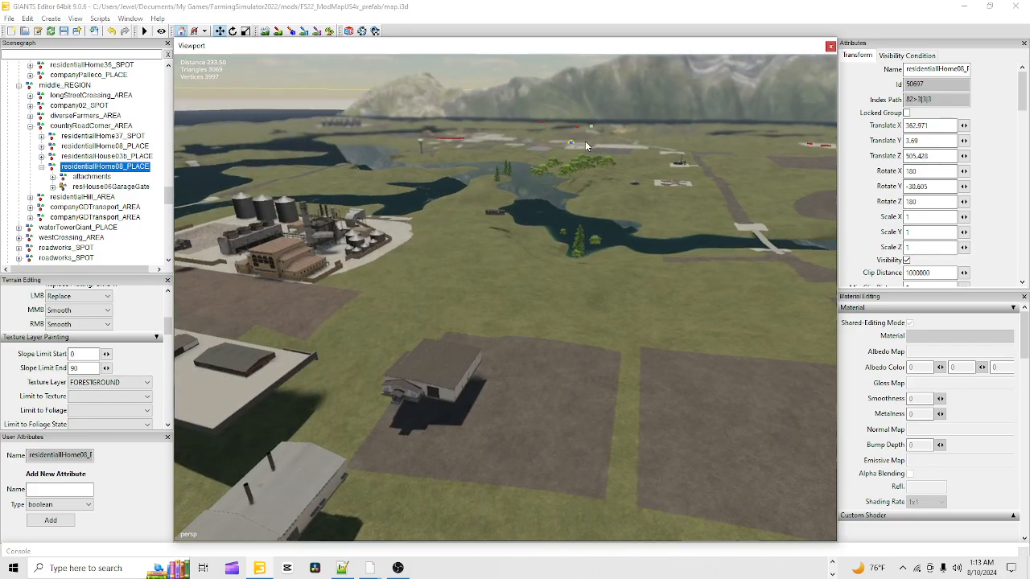
mouse_move(559, 315)
alt+mouse_down()
mouse_move(273, 260)
mouse_move(209, 274)
mouse_move(788, 366)
mouse_move(495, 375)
alt+mouse_up()
alt+drag(353, 429, 386, 400)
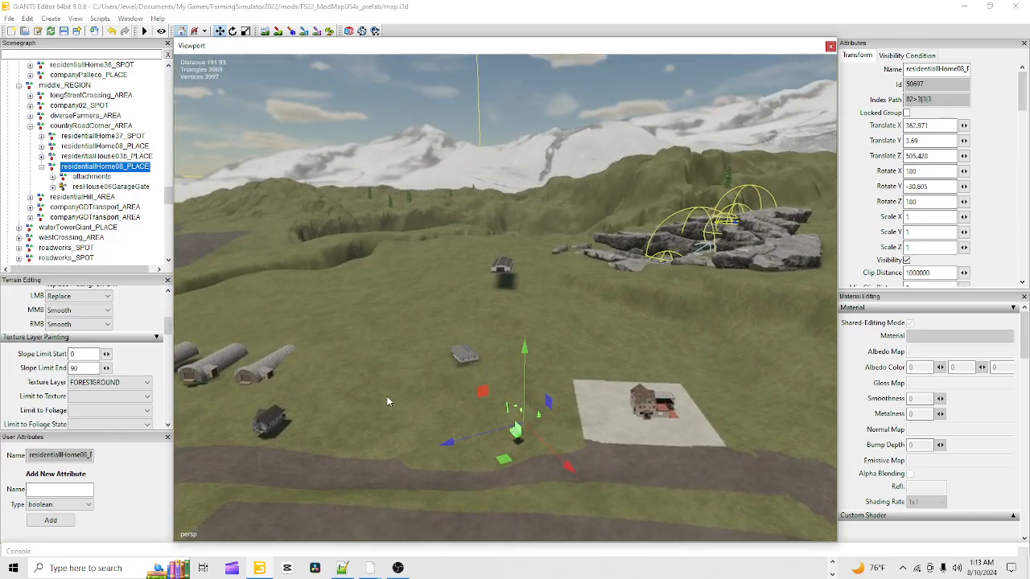
alt+right_drag(386, 399, 724, 14)
alt+right_drag(499, 354, 764, 64)
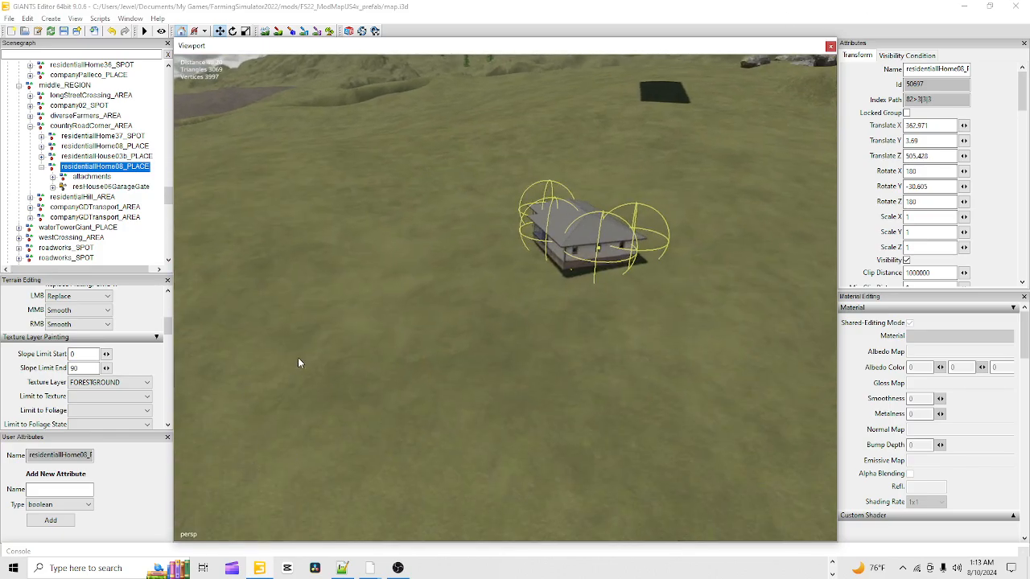
alt+right_drag(298, 357, 424, 221)
alt+drag(424, 221, 609, 288)
alt+right_drag(609, 293, 512, 396)
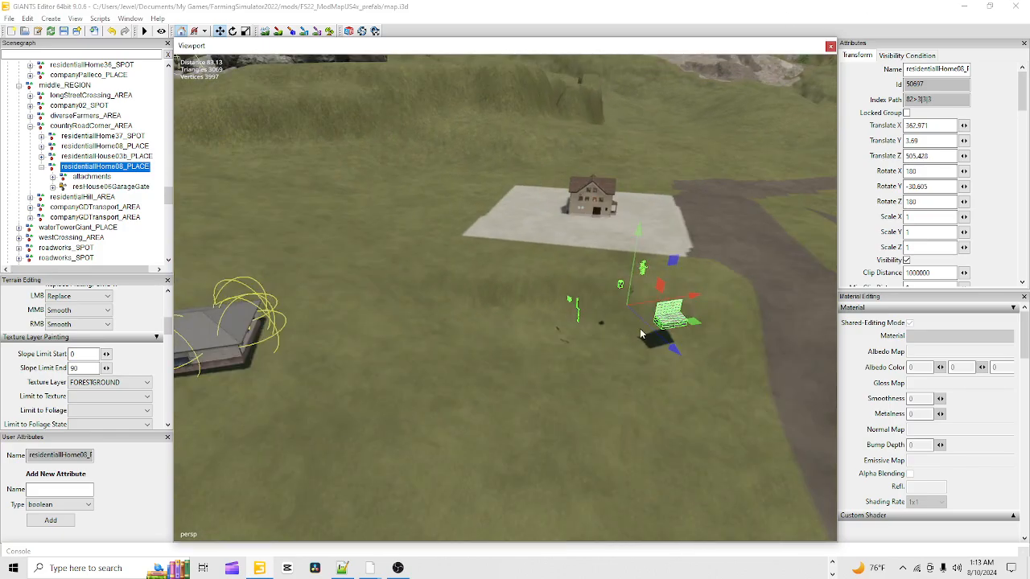
- Move the residentialHome08_PLACE group across to the relocated house at Translate X 423.971 and Translate Z 469.345
drag(654, 307, 229, 340)
alt+drag(370, 399, 273, 410)
alt+right_drag(273, 410, 644, 145)
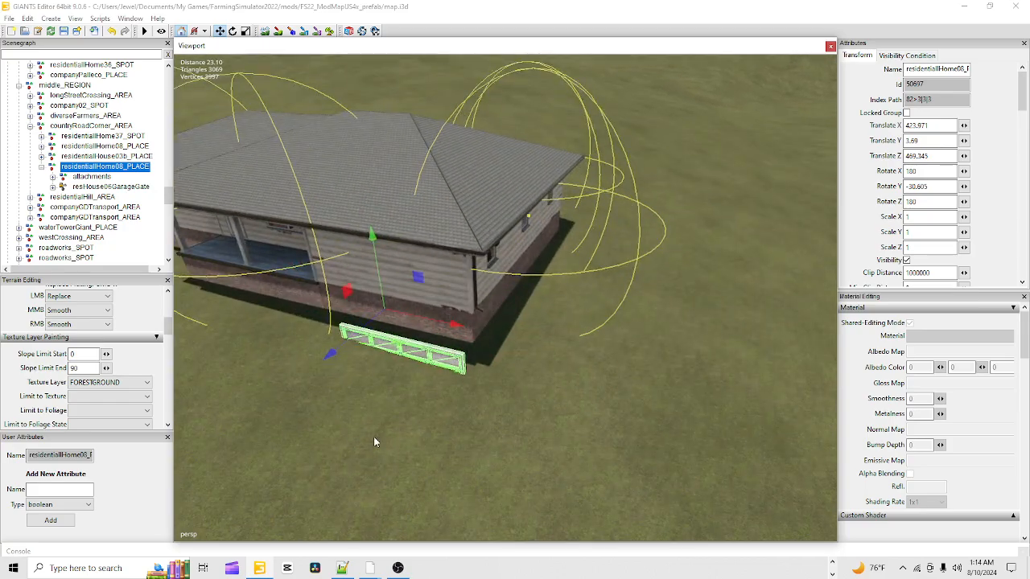
- Raise the residentialHome08_PLACE group to Translate Y 8.084 and check how the garage gate fits the house opening
alt+drag(374, 436, 397, 370)
drag(403, 309, 399, 231)
alt+drag(414, 337, 463, 413)
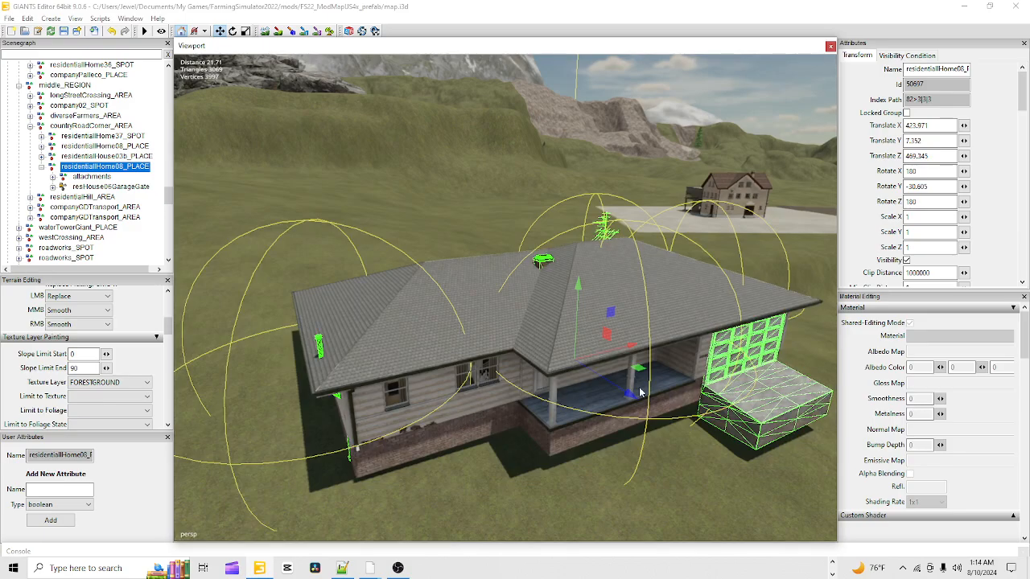
drag(576, 307, 581, 303)
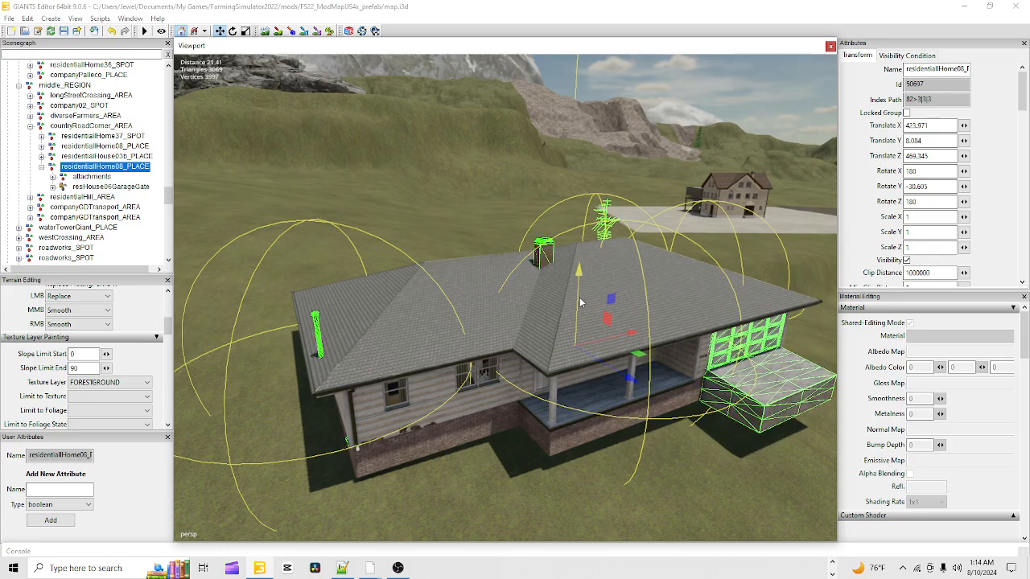
alt+drag(553, 410, 627, 417)
scroll(595, 285, up, 10)
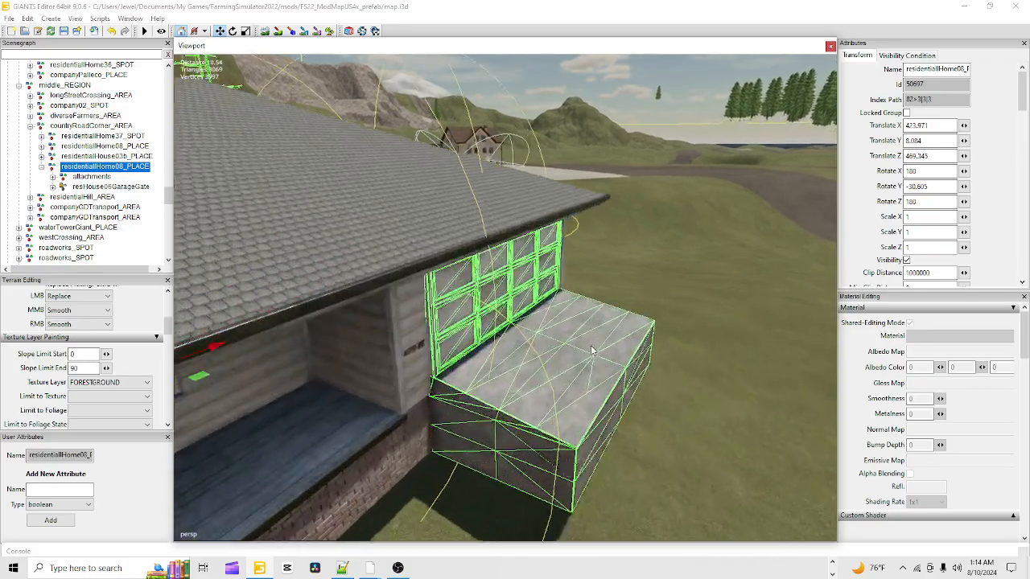
scroll(594, 285, down, 8)
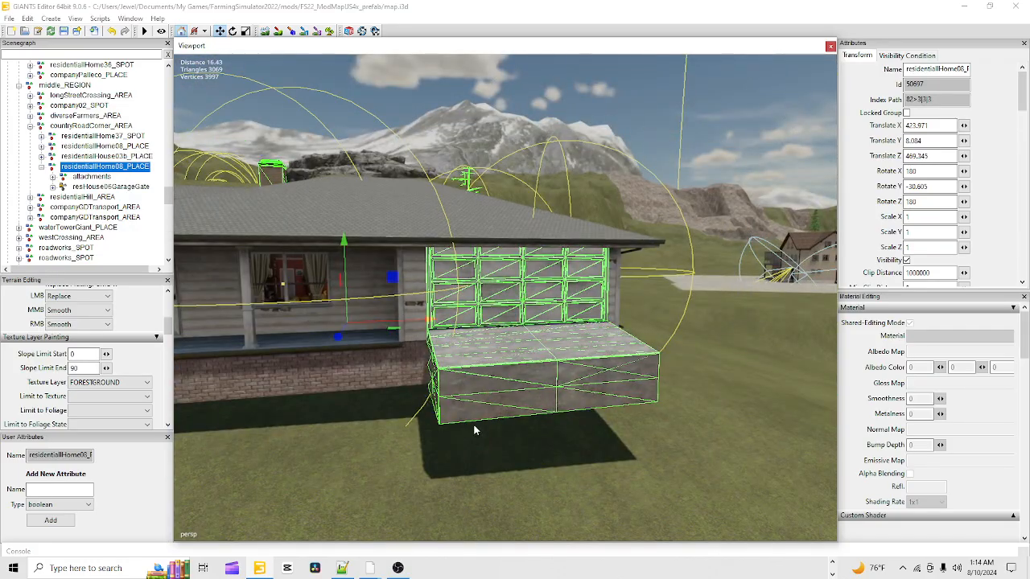
- Lower the residentialHome08_PLACE group to Translate Y 7.6 and check the garage gate's height in the house opening
drag(346, 276, 340, 289)
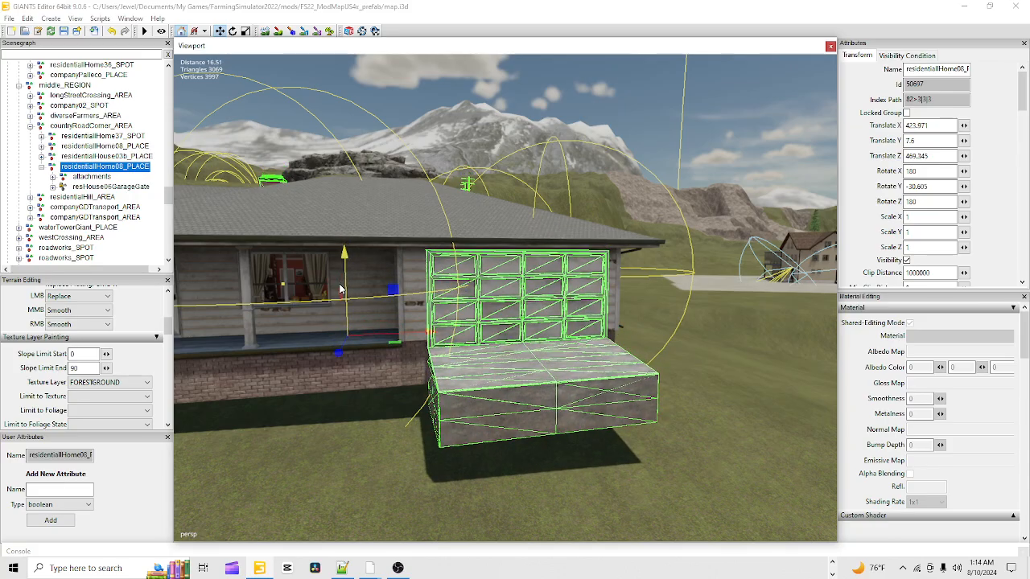
alt+drag(407, 416, 449, 429)
scroll(449, 429, up, 6)
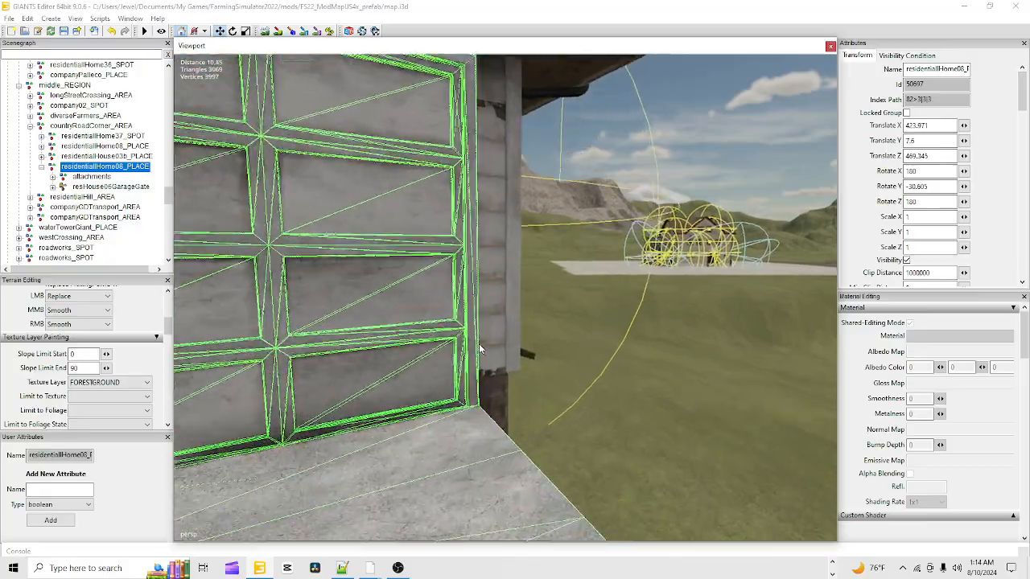
alt+drag(479, 344, 190, 322)
scroll(421, 309, down, 8)
alt+drag(427, 429, 479, 441)
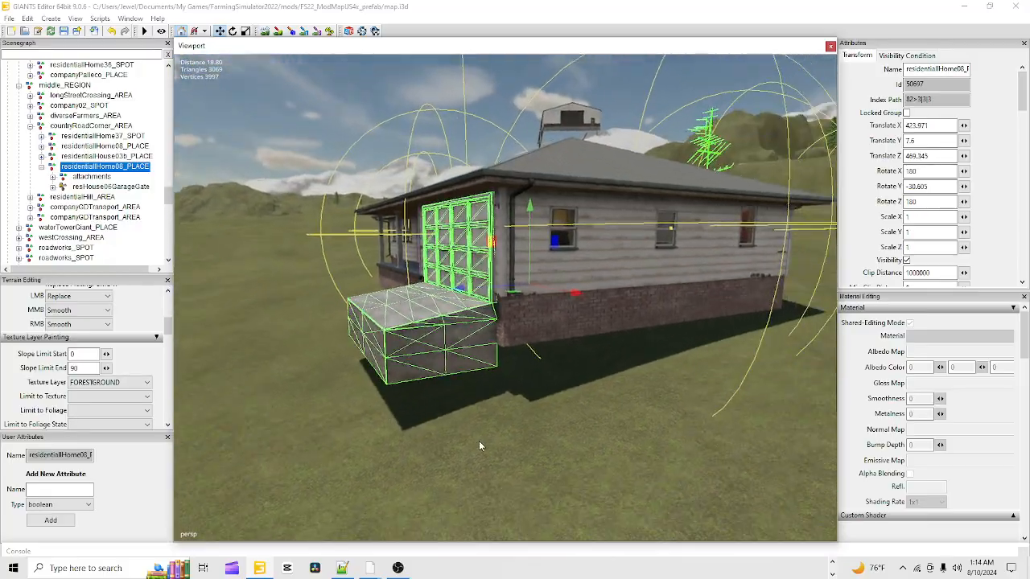
- Examine how the garage gate and concrete ramp line up with the house's corner, foundation and the surrounding ground
scroll(489, 371, up, 7)
scroll(491, 366, up, 2)
alt+drag(468, 381, 591, 381)
scroll(464, 352, up, 5)
scroll(579, 390, down, 8)
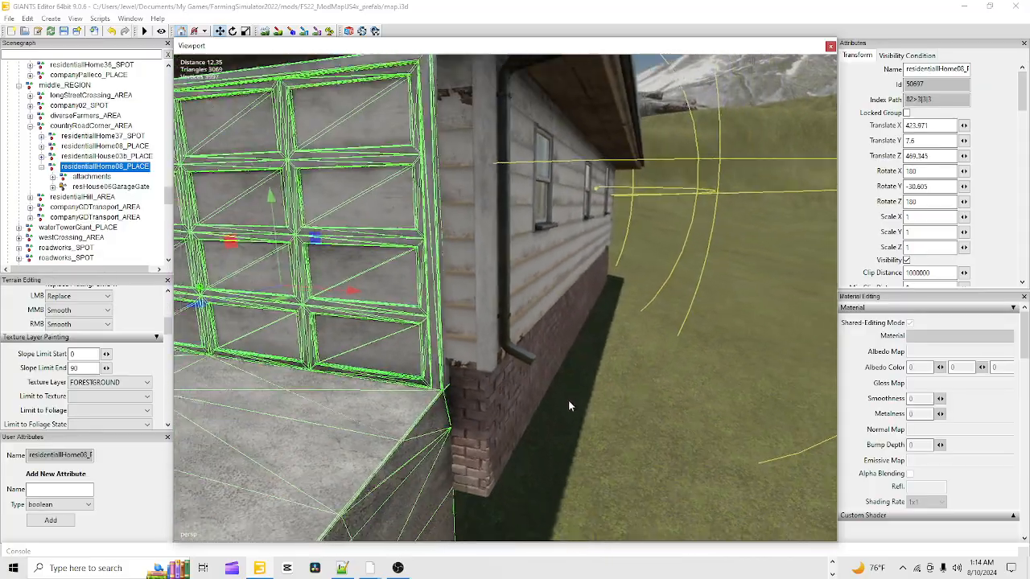
scroll(538, 422, down, 6)
alt+drag(536, 423, 555, 354)
scroll(593, 279, up, 8)
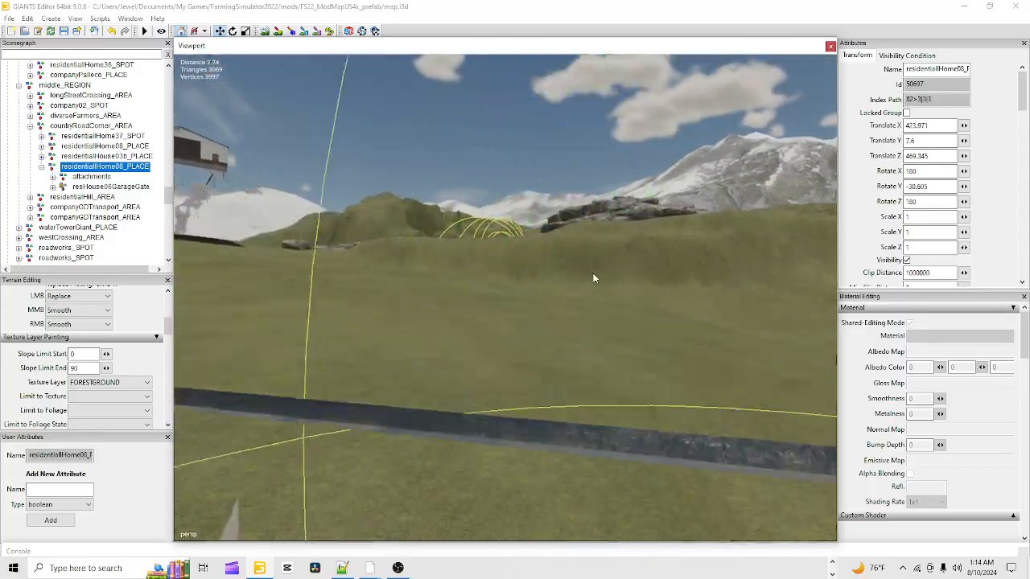
alt+drag(593, 278, 312, 359)
scroll(311, 360, down, 4)
alt+drag(349, 388, 434, 291)
scroll(560, 330, down, 10)
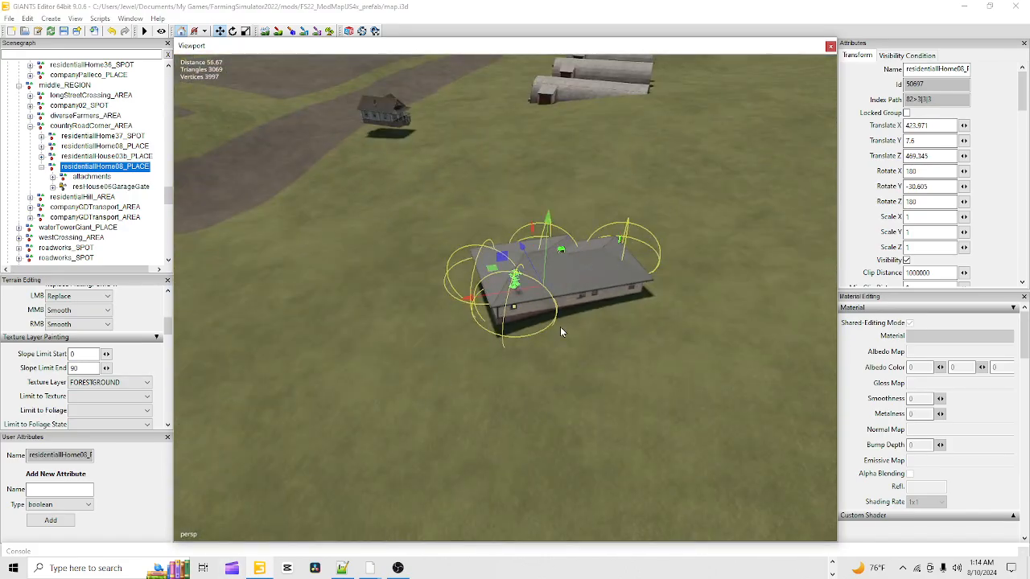
- Select residentialHouse07 beside the road and its parent group residentialHouse07_PLACE in the hierarchy
alt+drag(560, 330, 460, 334)
click(726, 256)
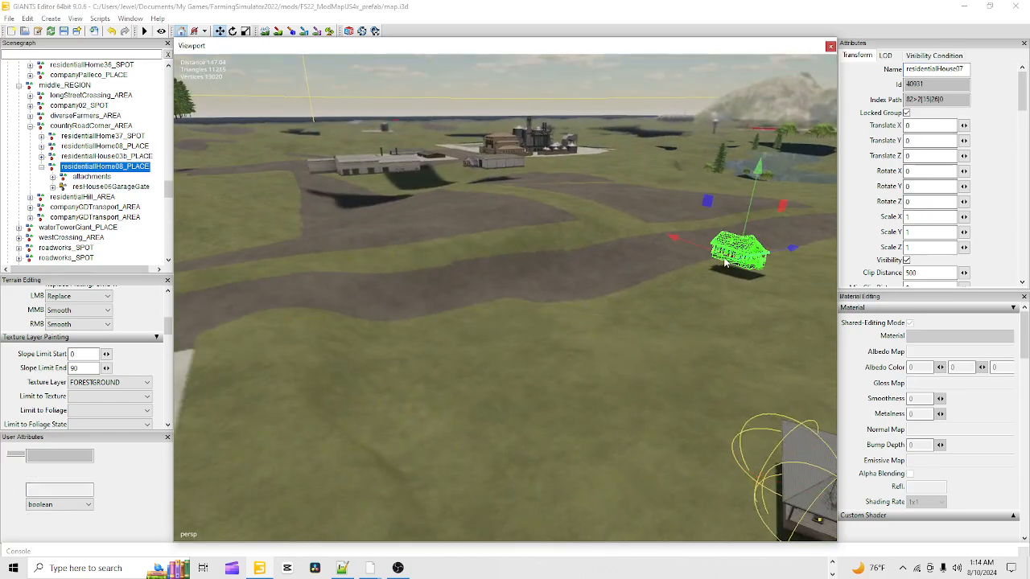
alt+drag(528, 346, 483, 425)
scroll(528, 265, up, 4)
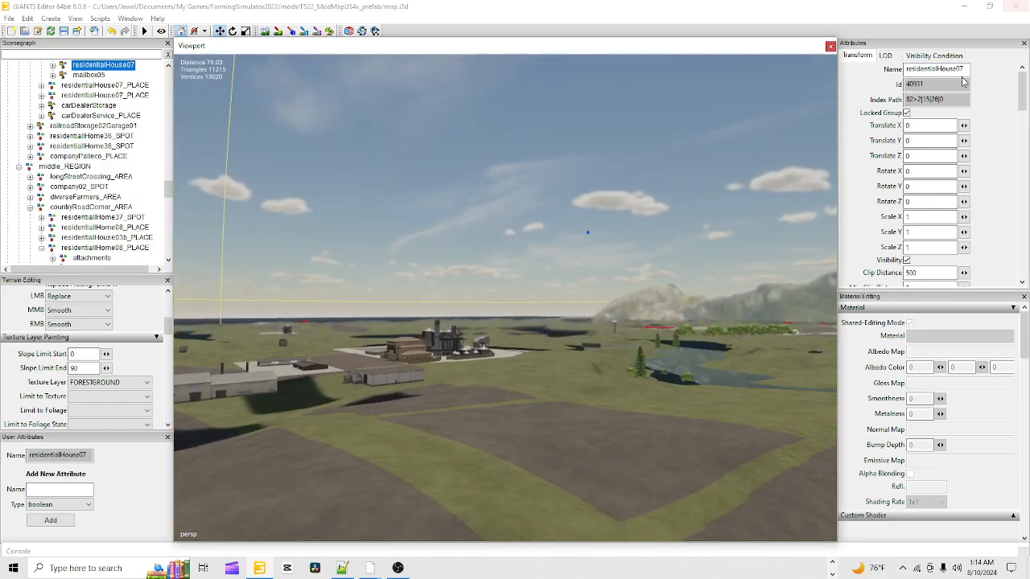
alt+drag(528, 257, 584, 316)
scroll(583, 316, down, 10)
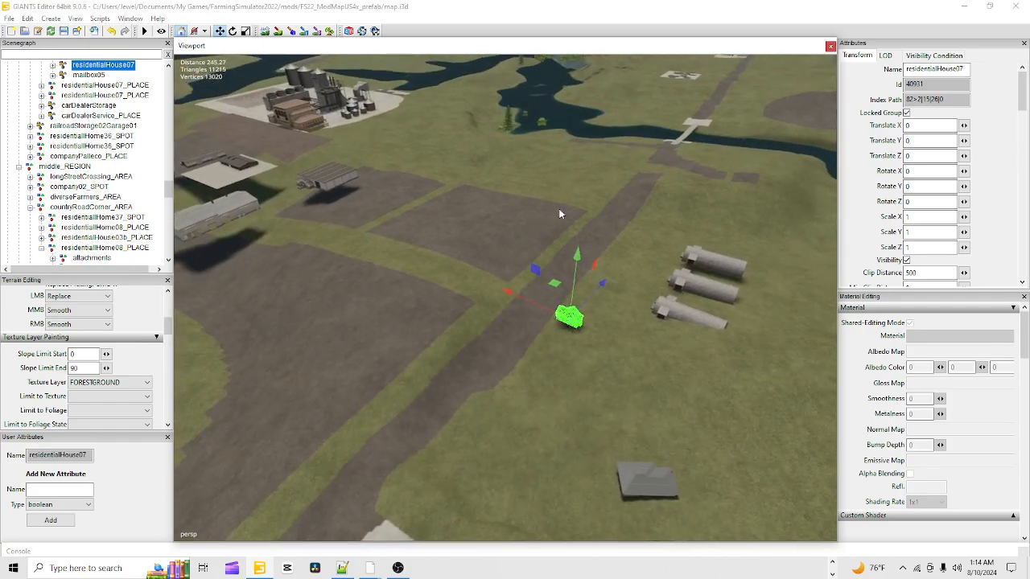
alt+drag(560, 212, 356, 263)
key(f)
scroll(123, 172, up, 2)
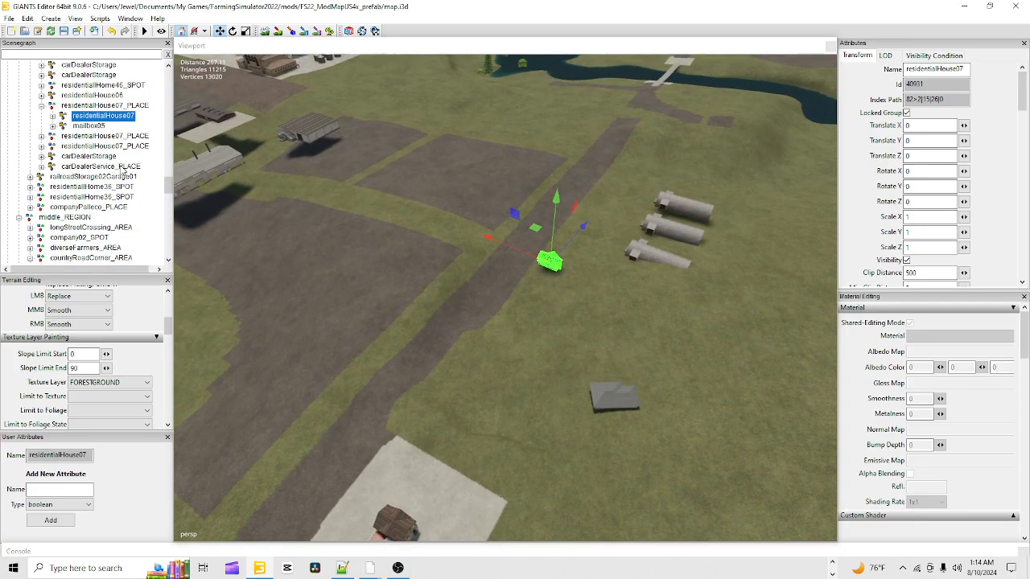
click(105, 106)
- Survey the terrain, roads and buildings around the residentialHouse07_PLACE group
alt+drag(393, 327, 245, 312)
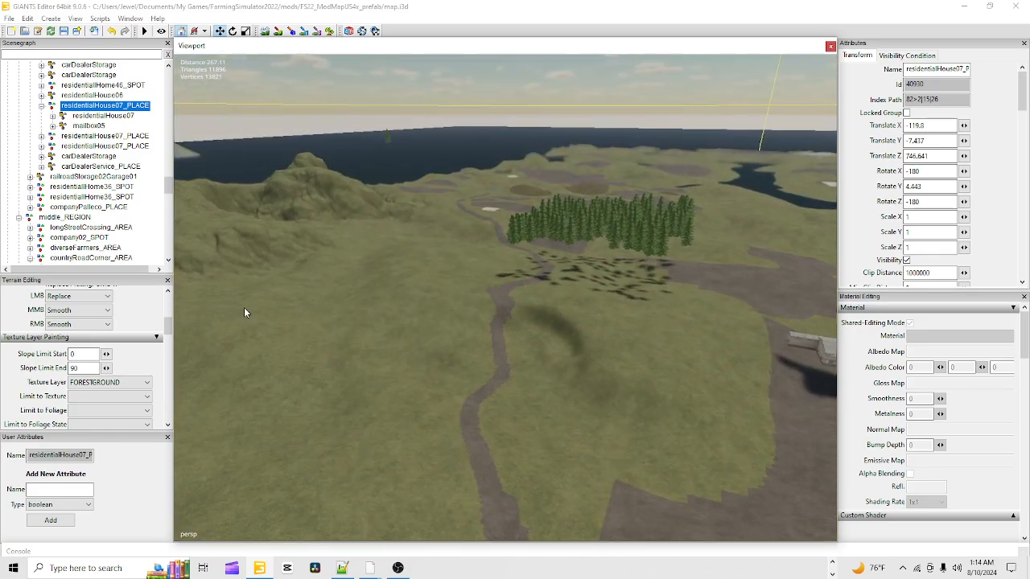
alt+drag(245, 309, 463, 306)
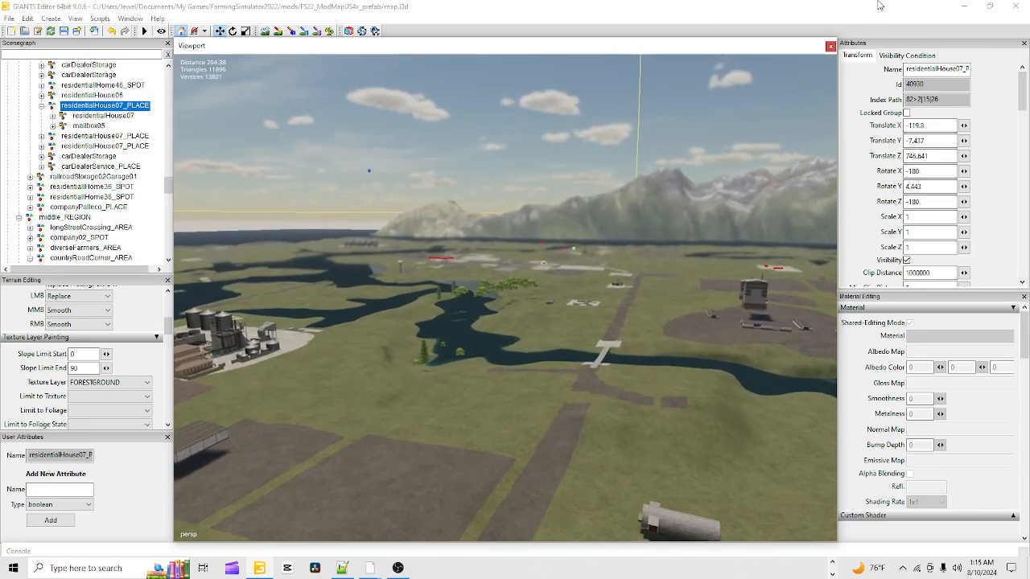
scroll(875, 5, up, 2)
alt+drag(619, 217, 585, 368)
scroll(451, 402, down, 5)
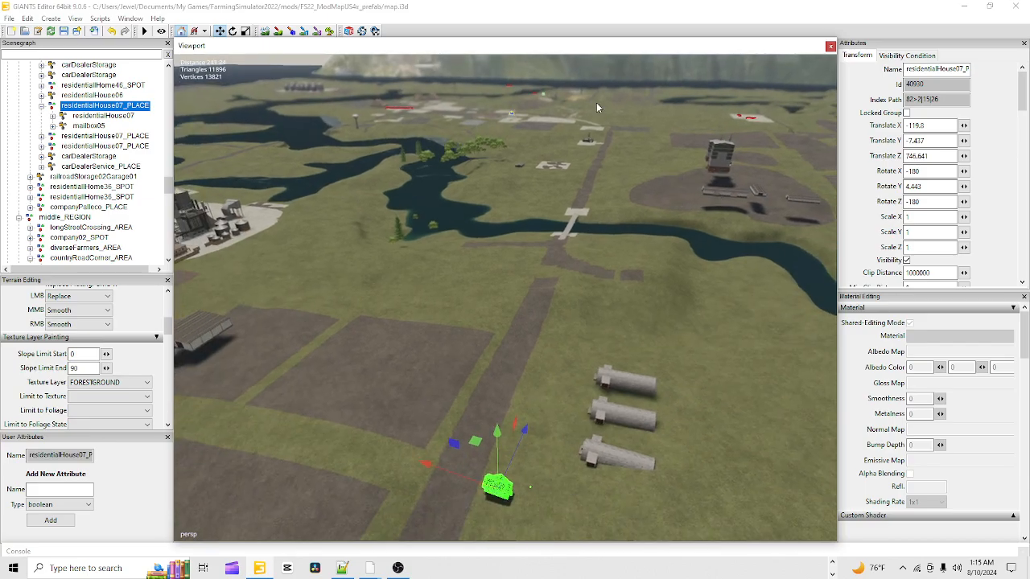
scroll(515, 306, down, 5)
alt+drag(571, 346, 515, 322)
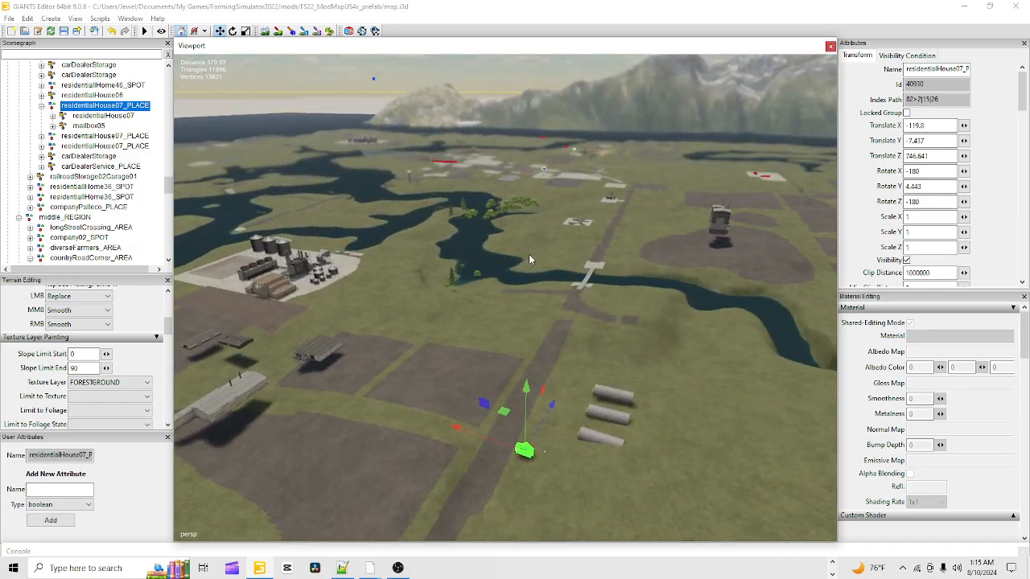
scroll(362, 434, up, 3)
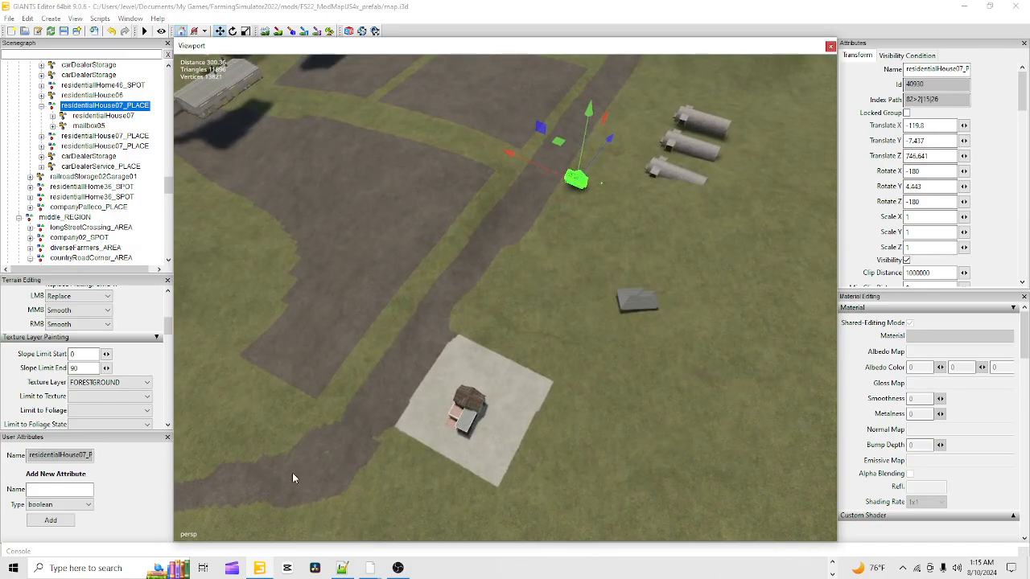
alt+drag(550, 398, 538, 339)
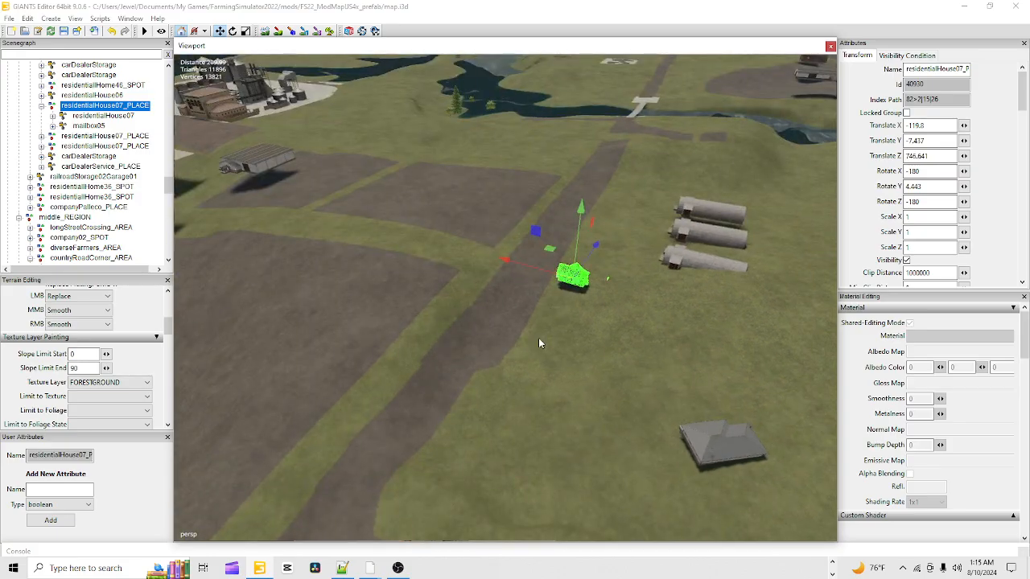
scroll(718, 398, up, 3)
- Move the residentialHouse07_PLACE group across the grass to Translate X -2.411, Translate Y 3.621 and Translate Z 706.834
click(398, 568)
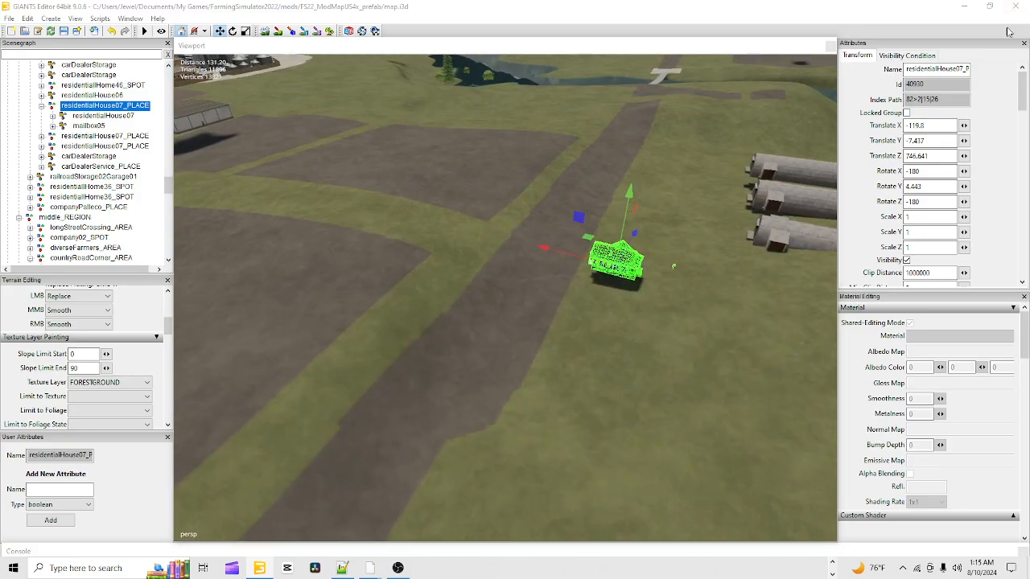
scroll(598, 417, up, 5)
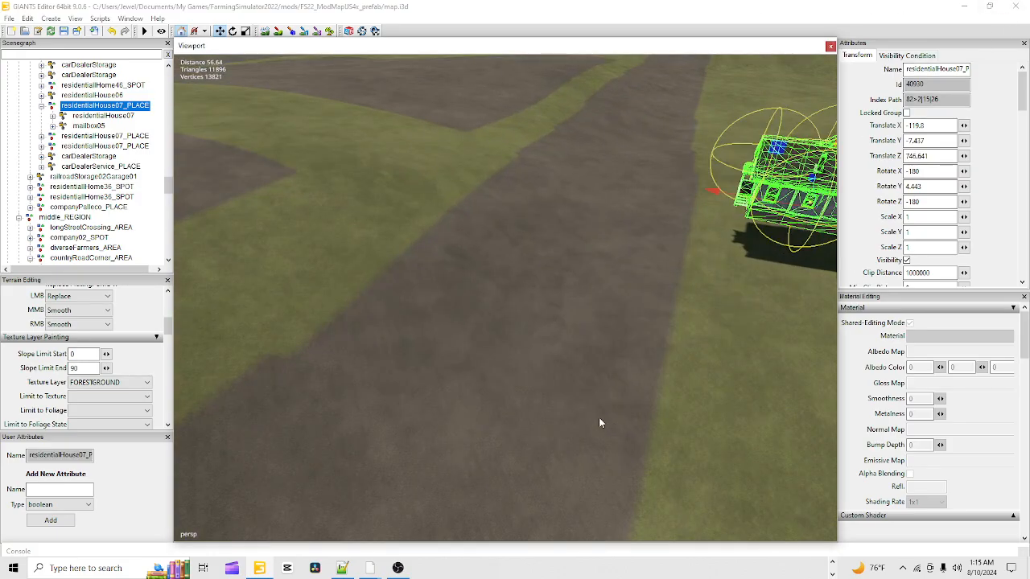
alt+drag(598, 417, 685, 370)
scroll(685, 370, up, 4)
alt+drag(581, 270, 684, 354)
scroll(576, 355, down, 5)
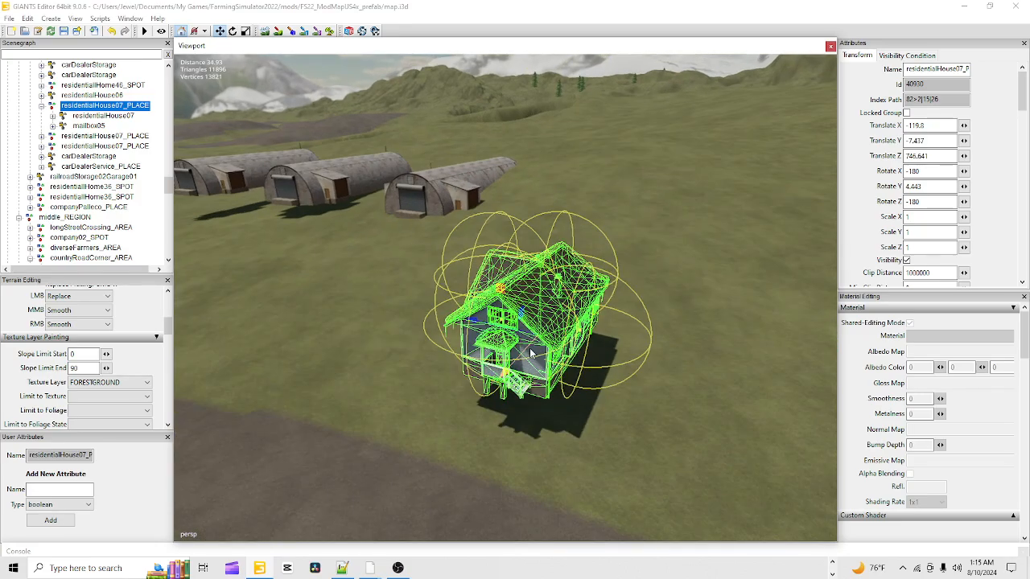
drag(512, 366, 660, 178)
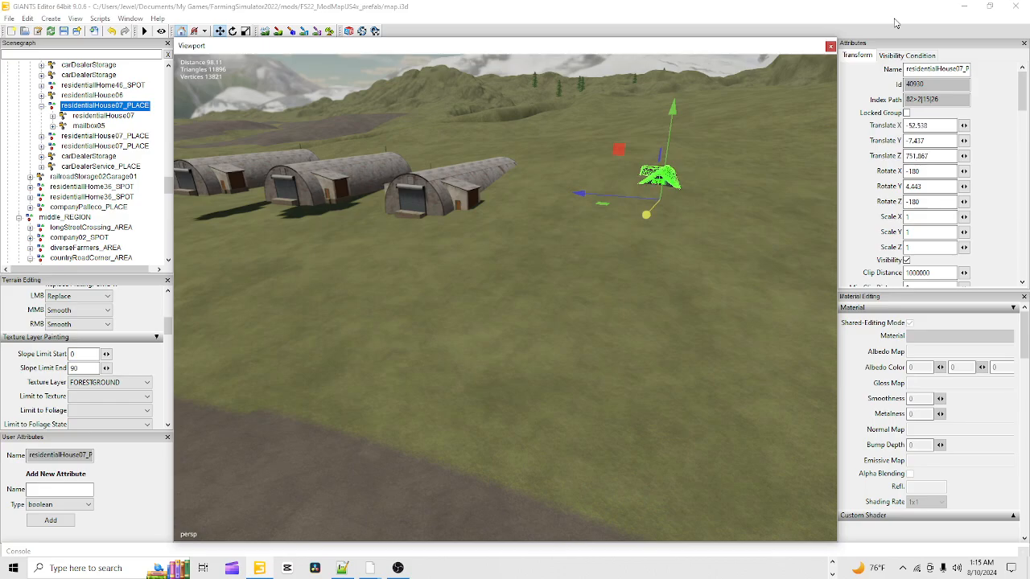
drag(669, 143, 672, 90)
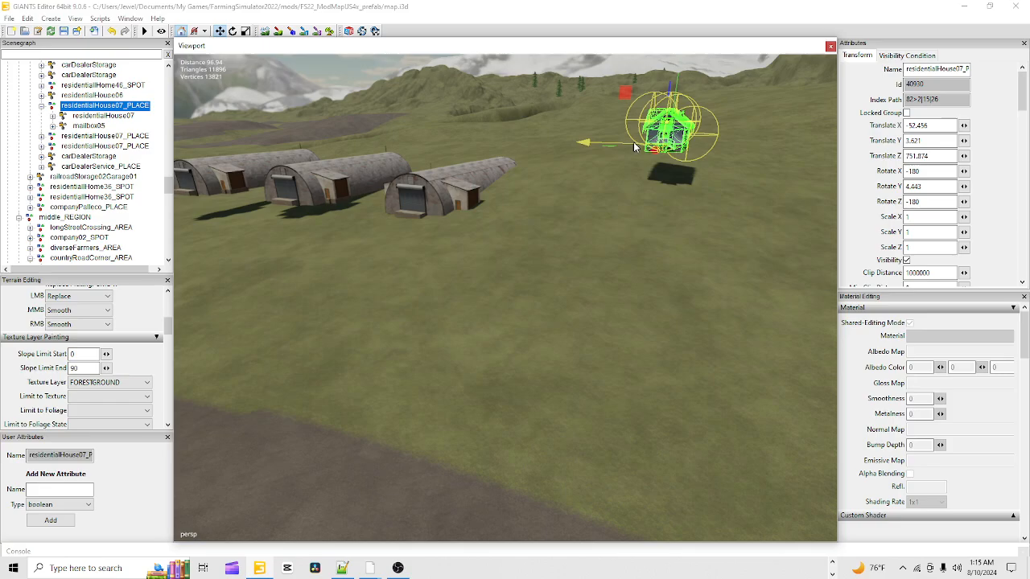
drag(635, 147, 583, 124)
- Inspect the dirt road, the concrete lot and the grassland beside the placed houses
alt+drag(650, 258, 507, 285)
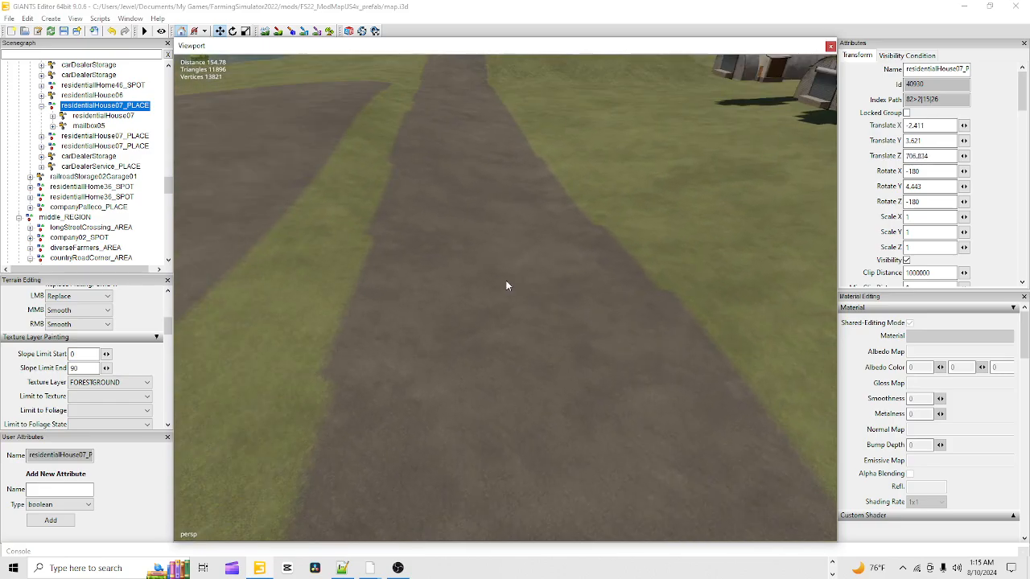
alt+middle_drag(507, 284, 211, 499)
scroll(412, 374, up, 2)
alt+drag(413, 373, 764, 398)
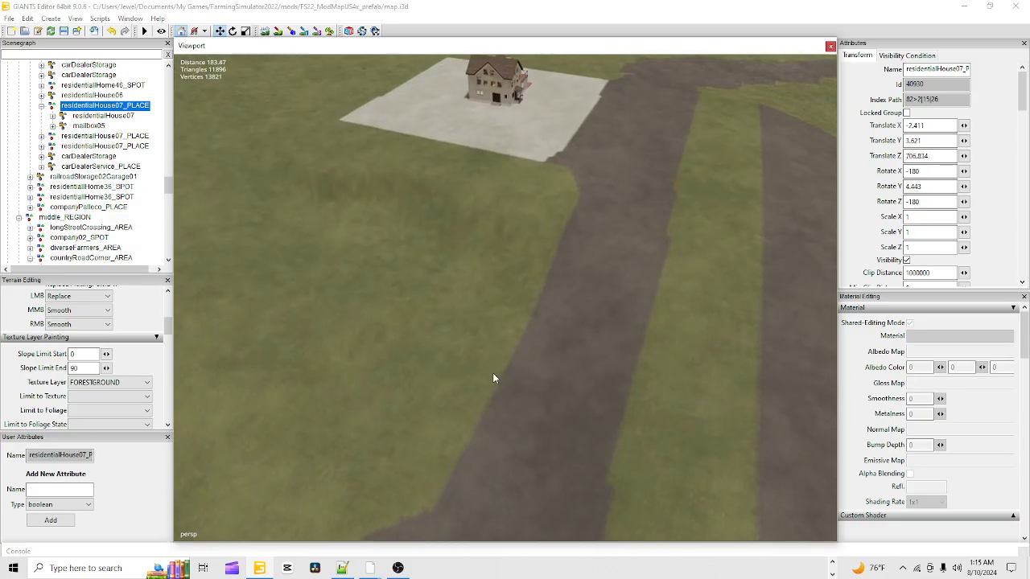
alt+middle_drag(494, 377, 780, 54)
alt+drag(507, 322, 395, 293)
alt+middle_drag(396, 292, 636, 96)
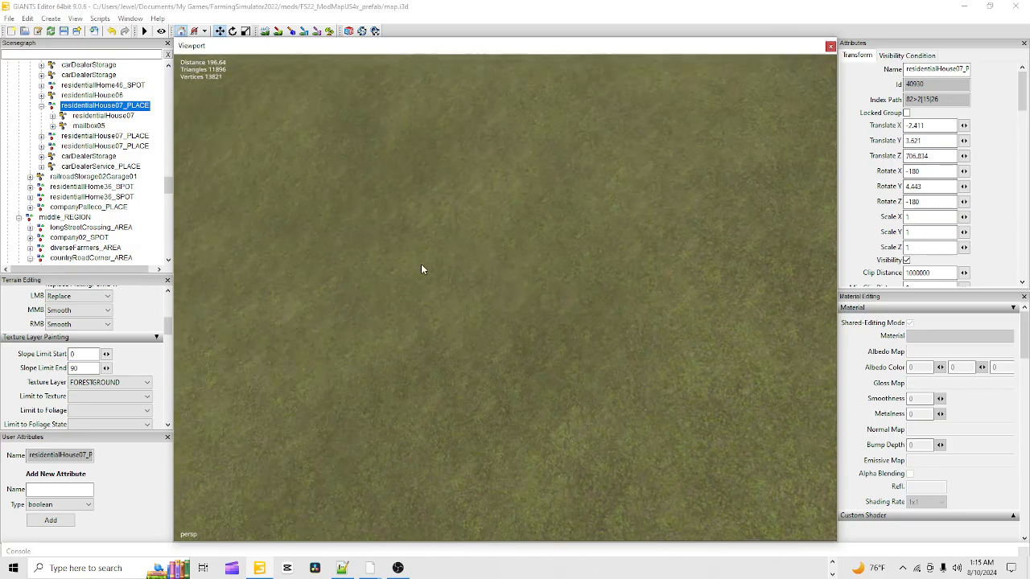
alt+drag(421, 263, 288, 246)
alt+middle_drag(288, 246, 261, 401)
alt+drag(445, 408, 438, 378)
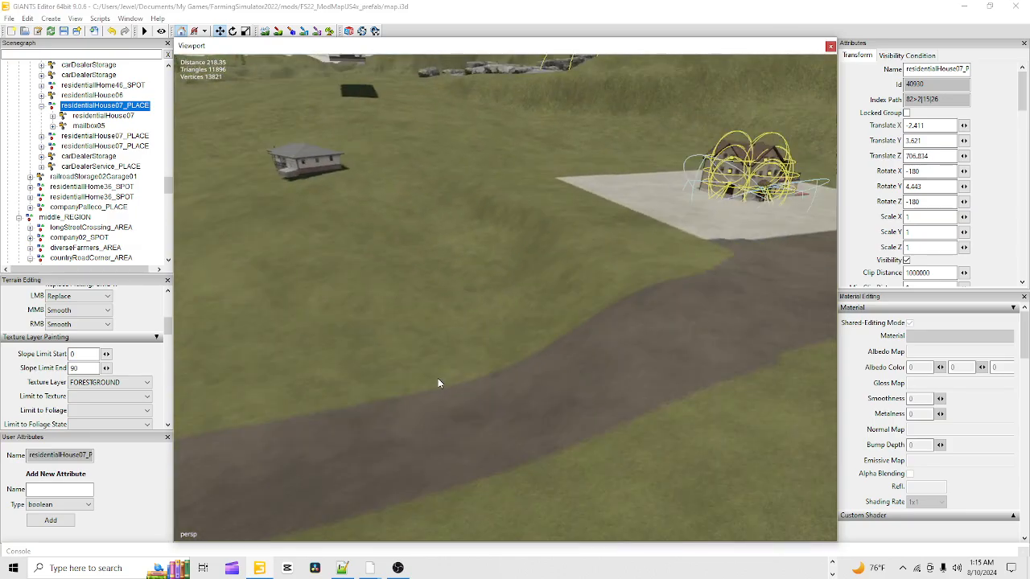
- Turn on terrain sculpting and set the brush type to Square
click(263, 30)
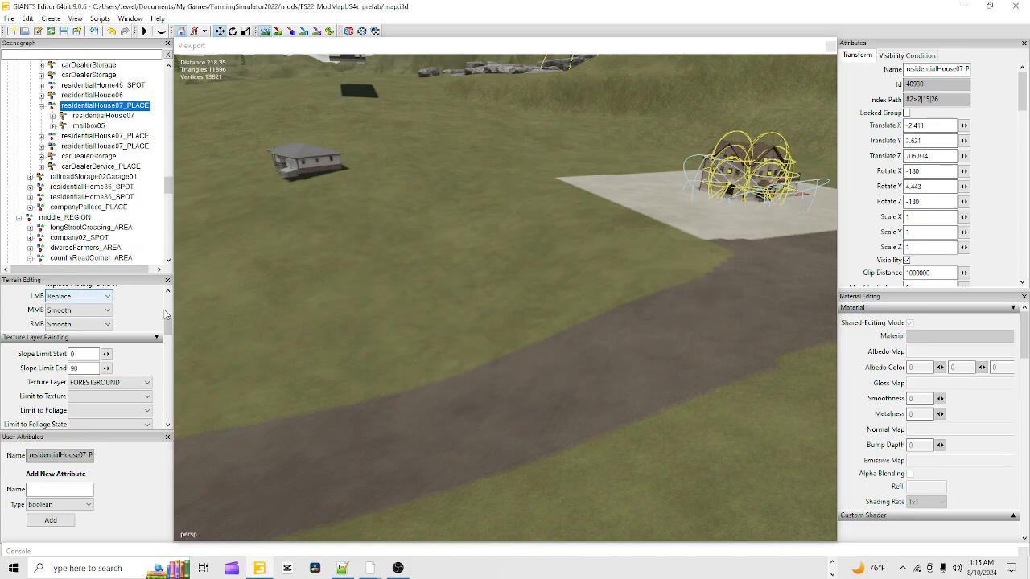
scroll(126, 322, up, 3)
click(80, 296)
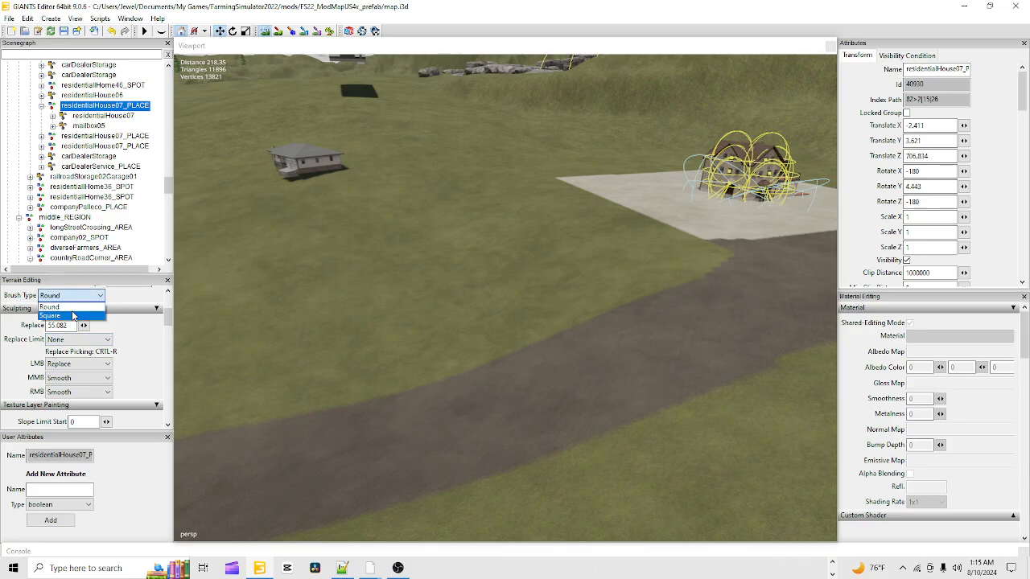
click(64, 316)
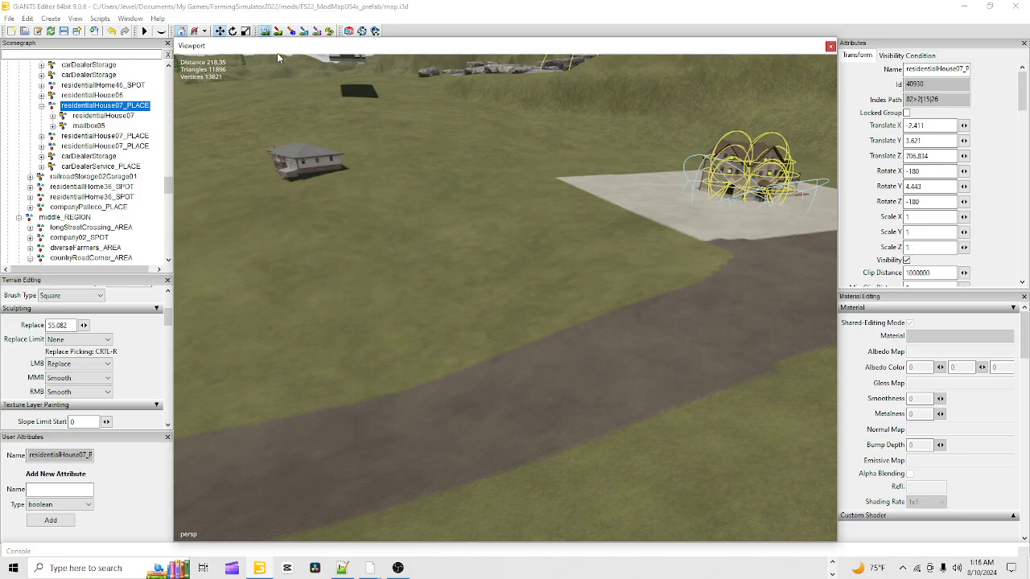
- With terrain sculpting active, pick the concrete lot's height beside the road as the Replace value, 83.837
alt+drag(408, 384, 470, 270)
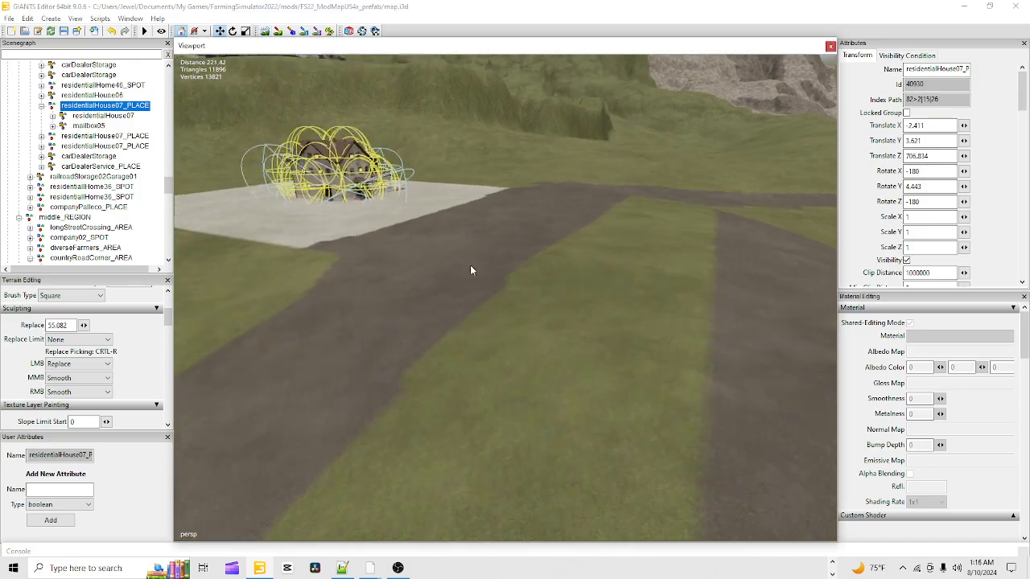
scroll(470, 271, up, 3)
alt+drag(540, 309, 442, 393)
scroll(566, 326, up, 3)
alt+drag(566, 326, 250, 370)
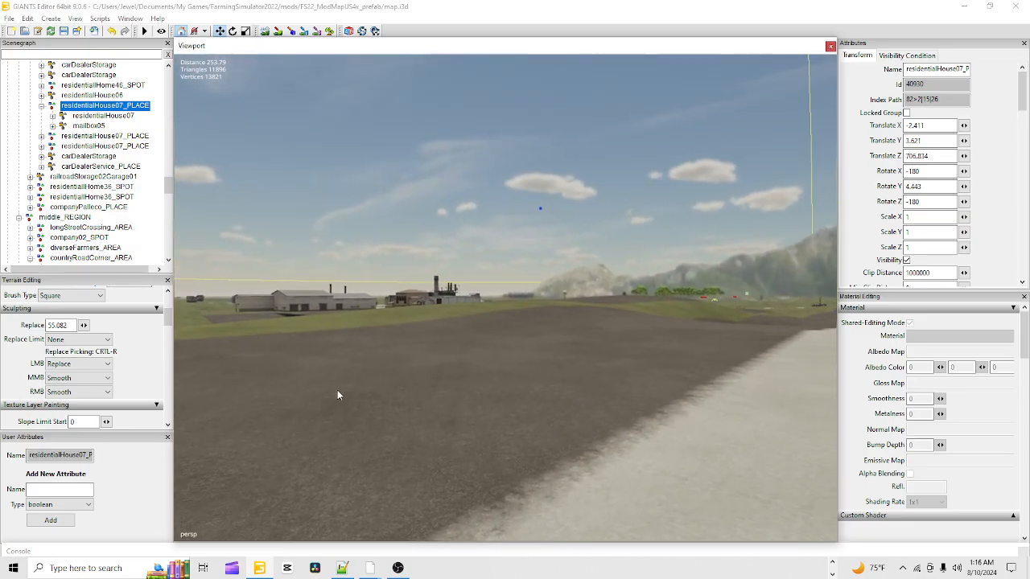
alt+drag(338, 395, 393, 504)
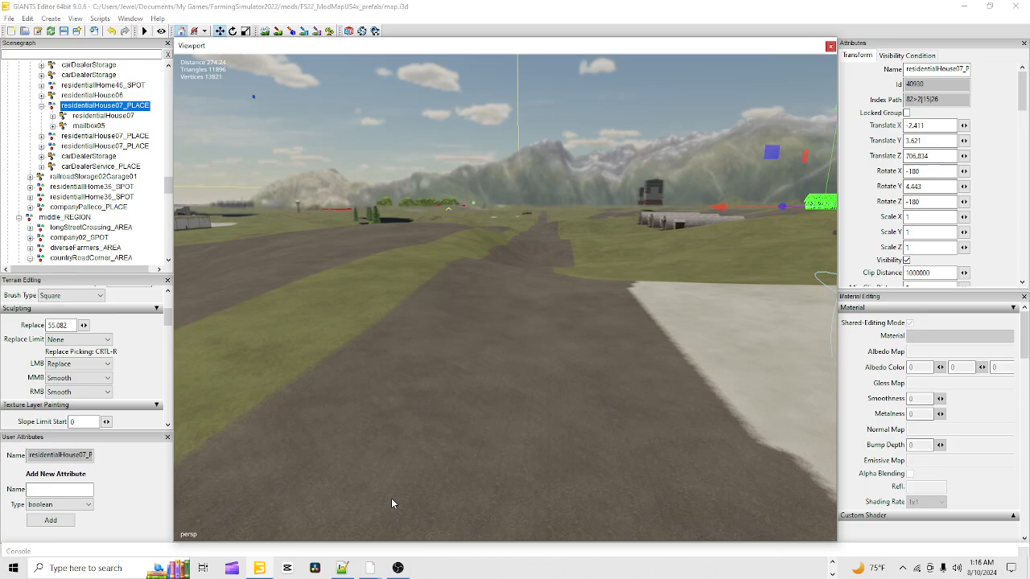
alt+drag(376, 437, 432, 453)
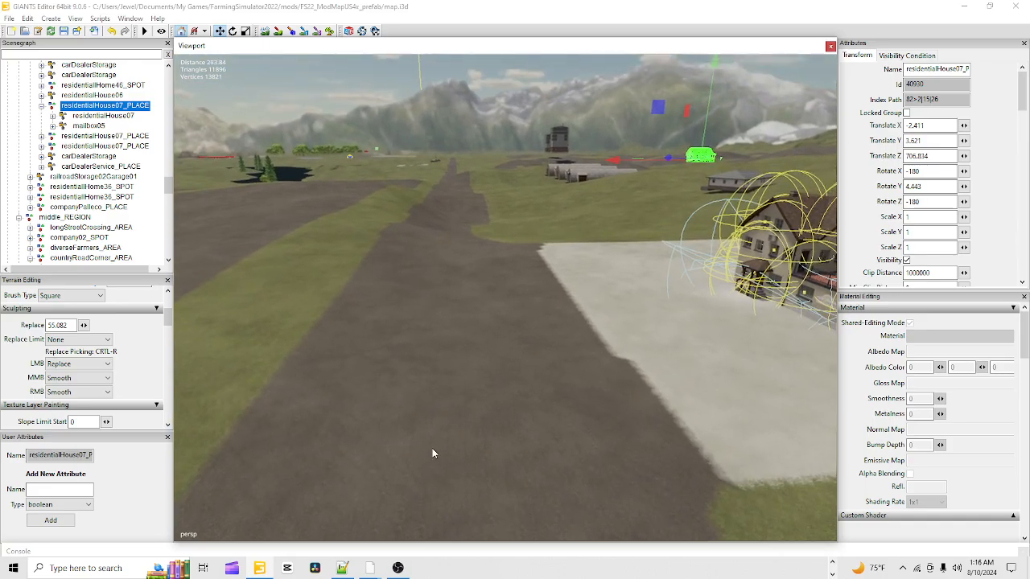
click(267, 32)
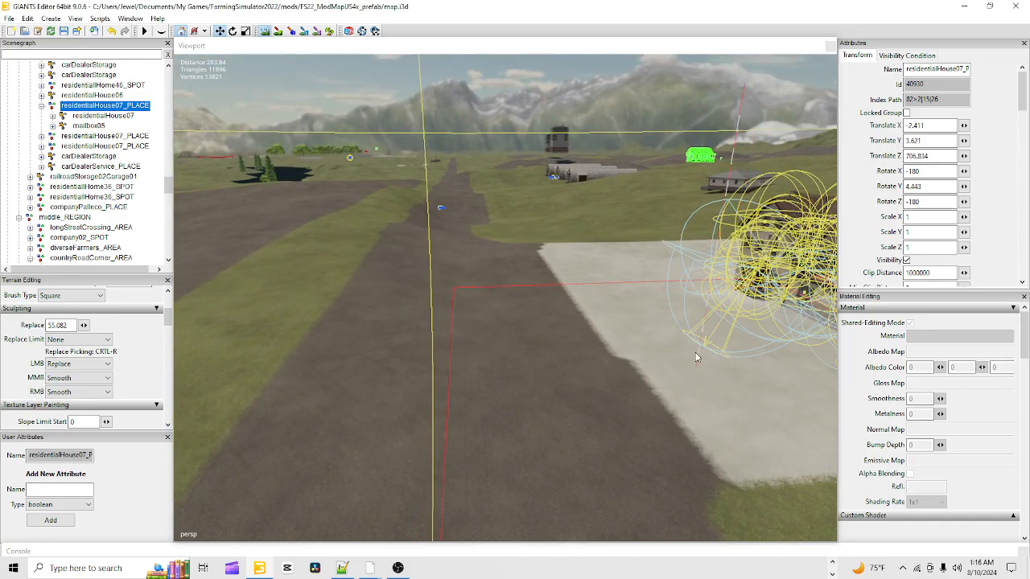
click(666, 312)
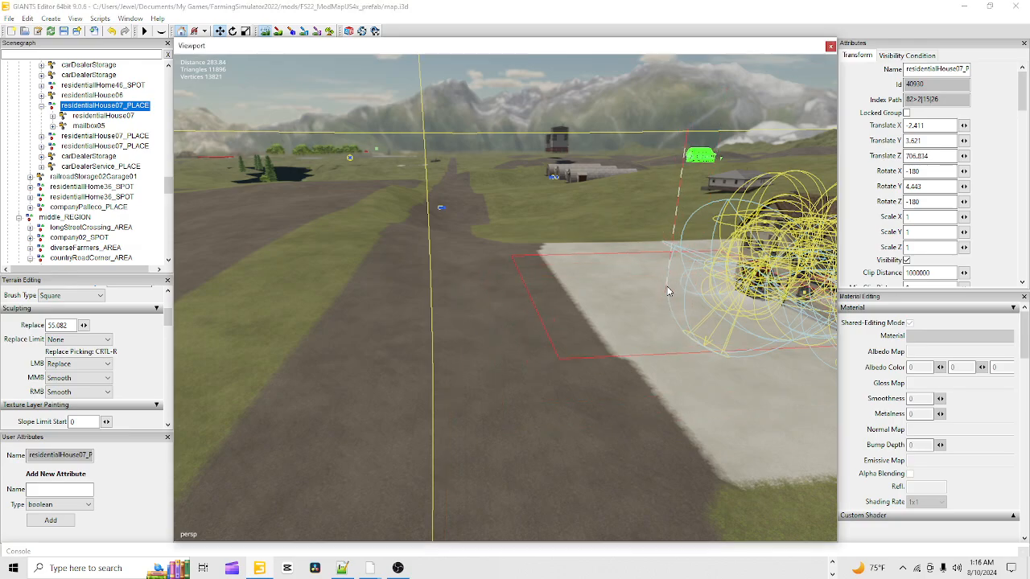
ctrl+right_click(686, 286)
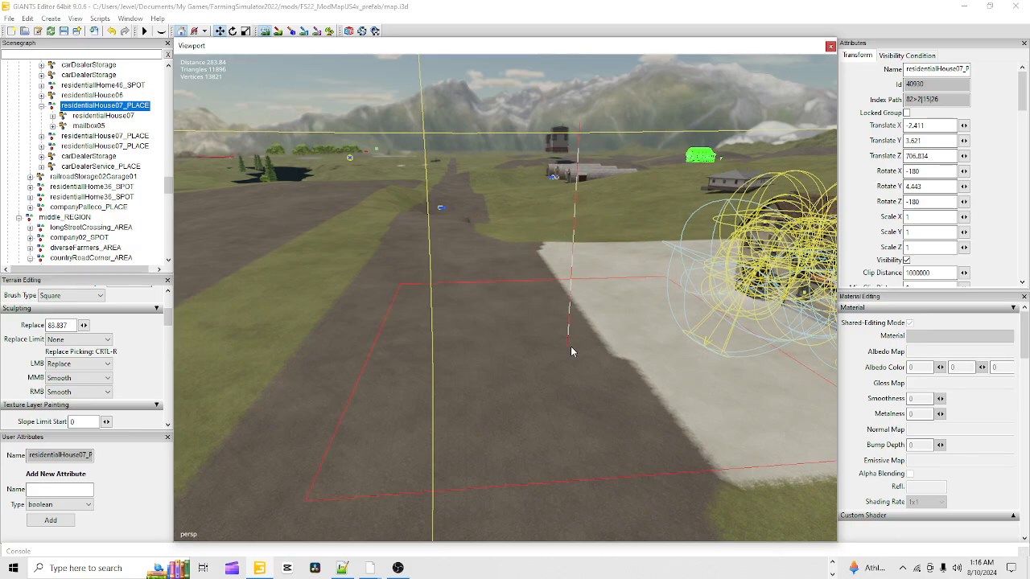
- Turn off terrain sculpting and inspect the uneven dirt road running past the concrete lot towards the arched barns
click(261, 30)
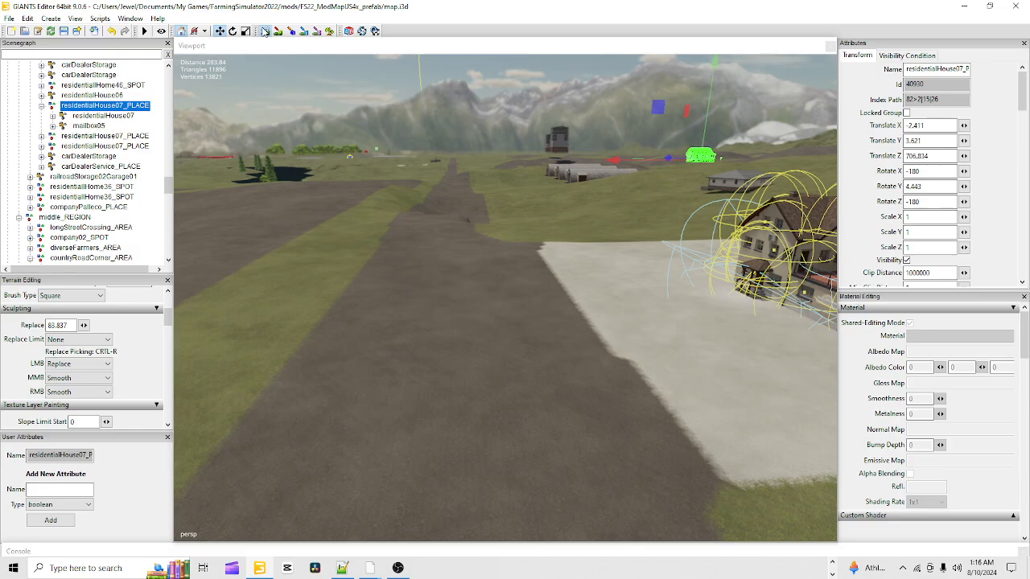
alt+drag(426, 340, 404, 396)
scroll(404, 396, up, 3)
scroll(610, 156, up, 2)
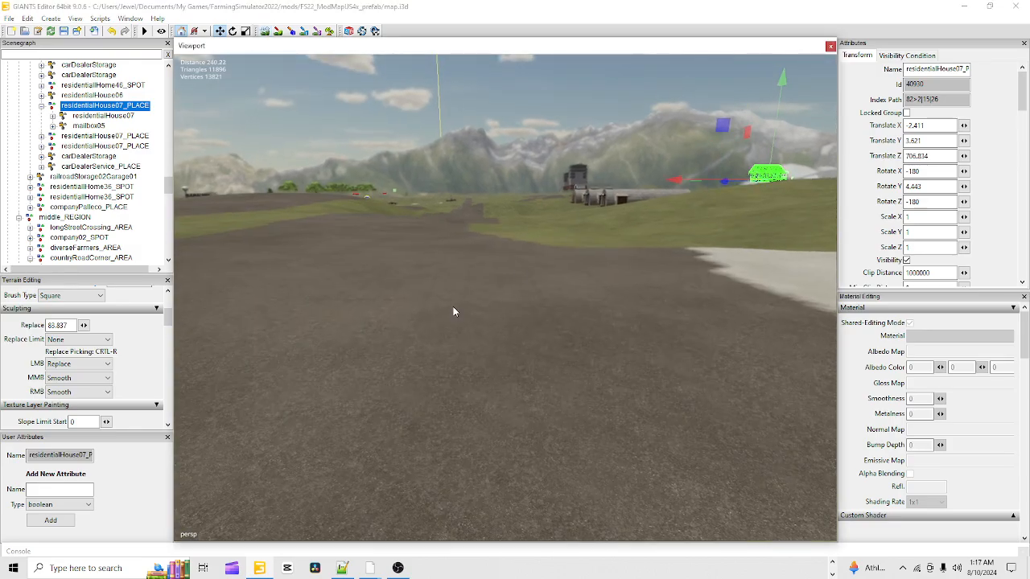
alt+drag(453, 310, 526, 392)
scroll(815, 306, down, 3)
alt+drag(609, 405, 418, 412)
scroll(480, 440, up, 2)
alt+drag(480, 445, 467, 379)
scroll(467, 379, down, 3)
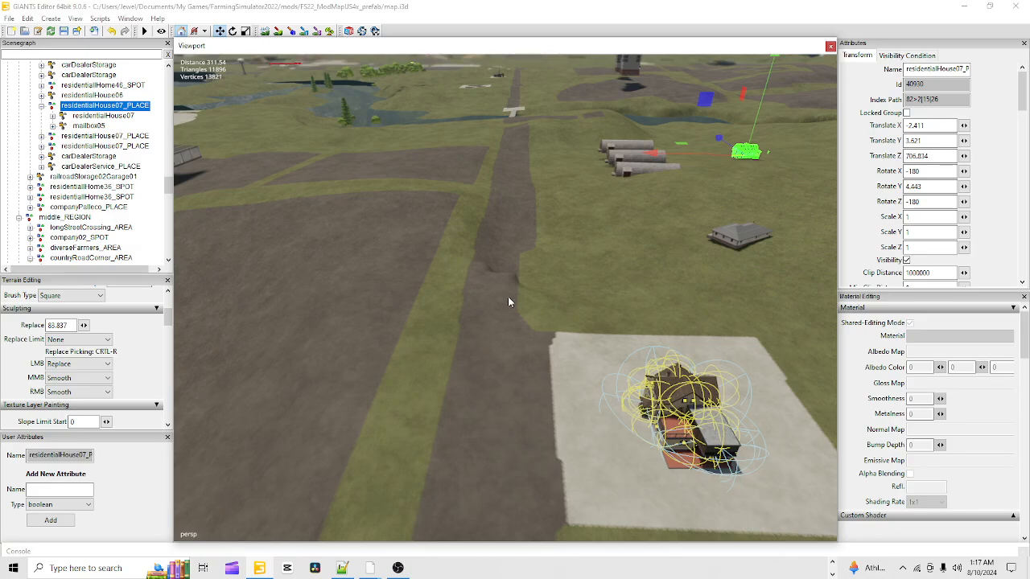
alt+right_drag(494, 369, 909, 5)
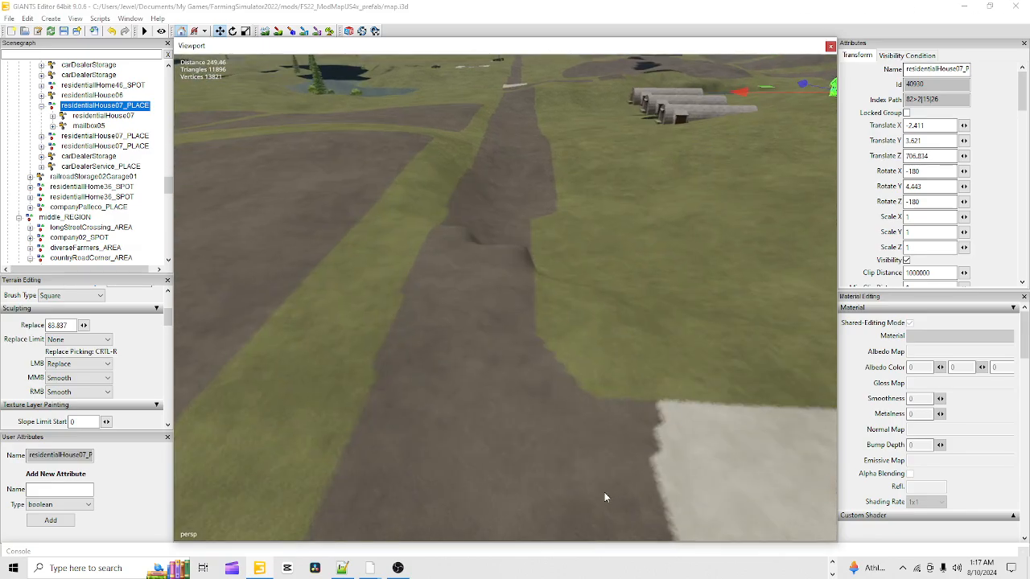
alt+right_drag(605, 493, 744, 80)
alt+drag(568, 403, 539, 311)
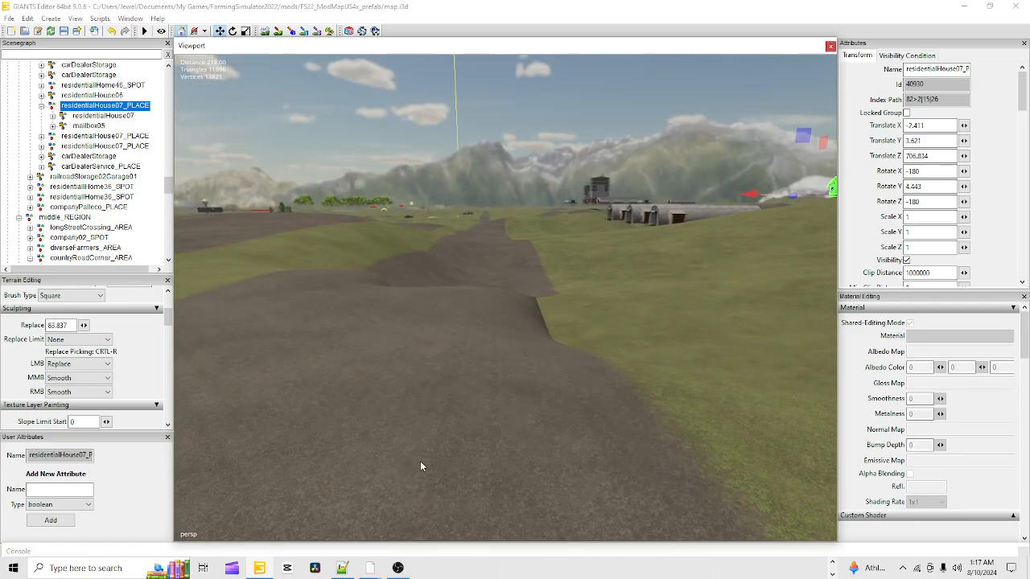
- Examine the raised hump in the dirt road from its far side, looking back towards the house on the concrete lot
alt+right_drag(420, 461, 709, 147)
alt+drag(709, 150, 410, 302)
alt+right_drag(576, 143, 459, 321)
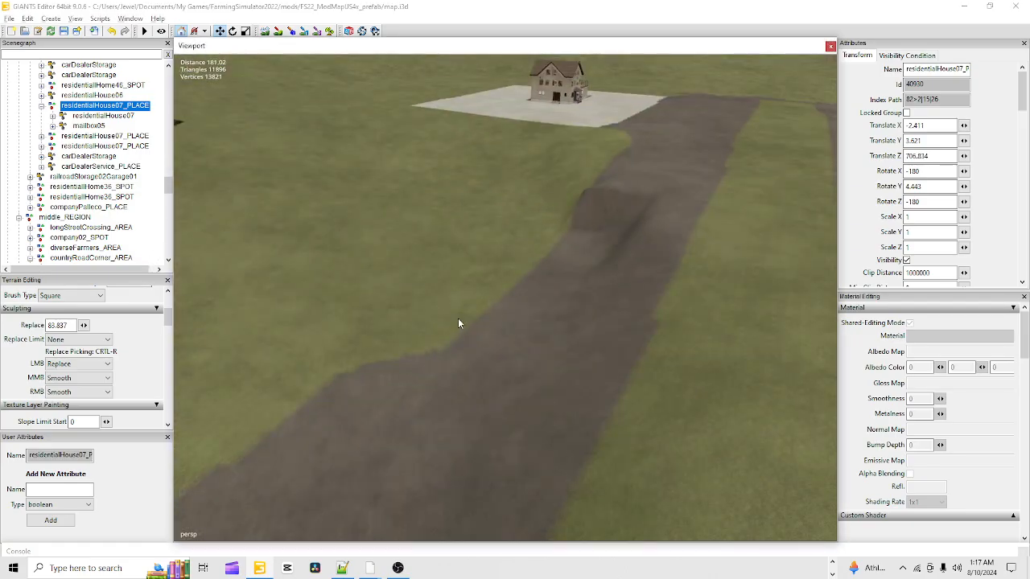
alt+drag(459, 321, 439, 384)
alt+right_drag(439, 381, 567, 147)
alt+drag(567, 146, 487, 400)
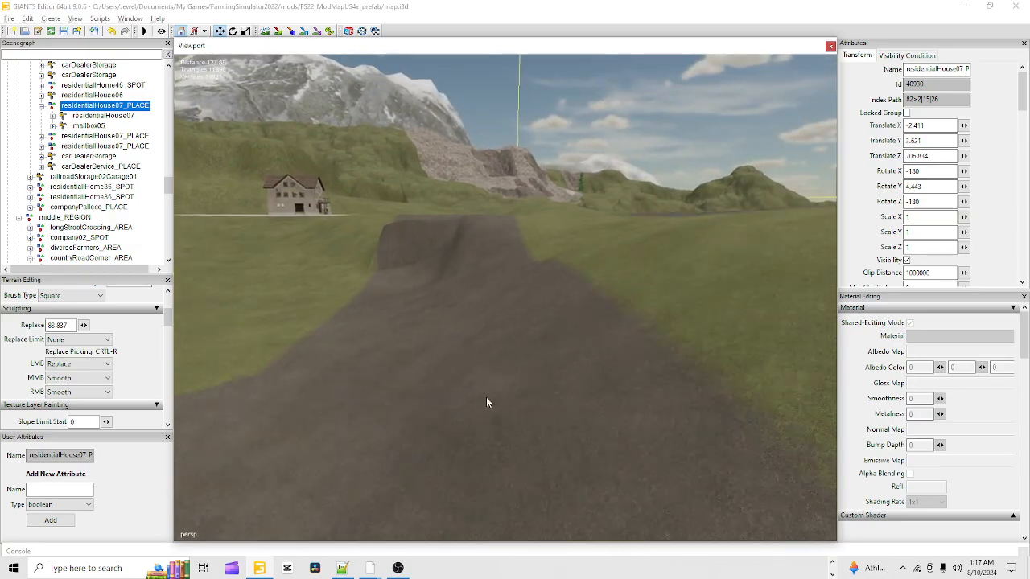
alt+right_drag(487, 400, 430, 502)
alt+drag(489, 432, 502, 458)
alt+right_drag(555, 297, 545, 475)
alt+drag(546, 474, 545, 514)
alt+right_drag(546, 514, 761, 64)
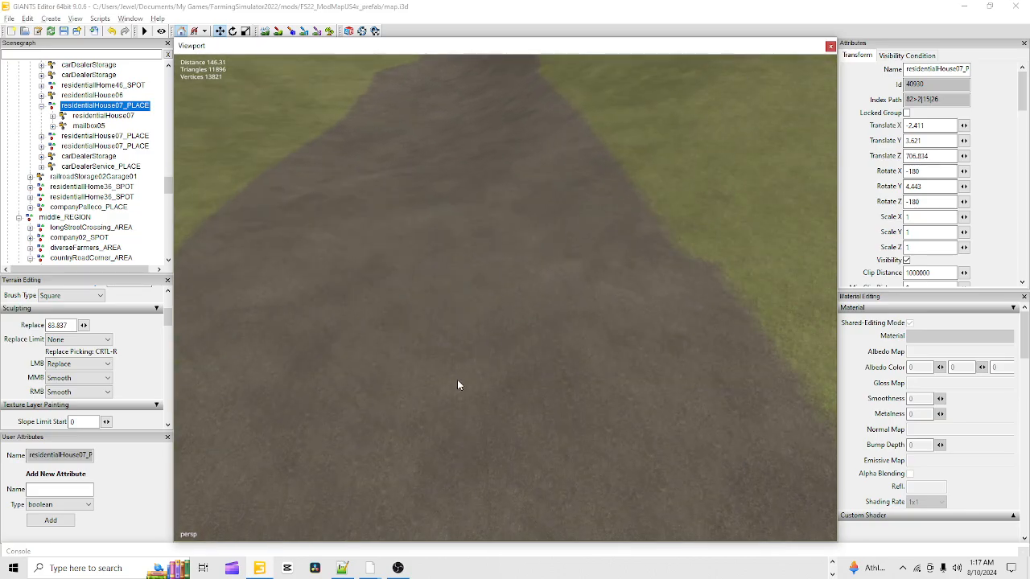
alt+drag(457, 380, 634, 344)
alt+drag(564, 360, 482, 177)
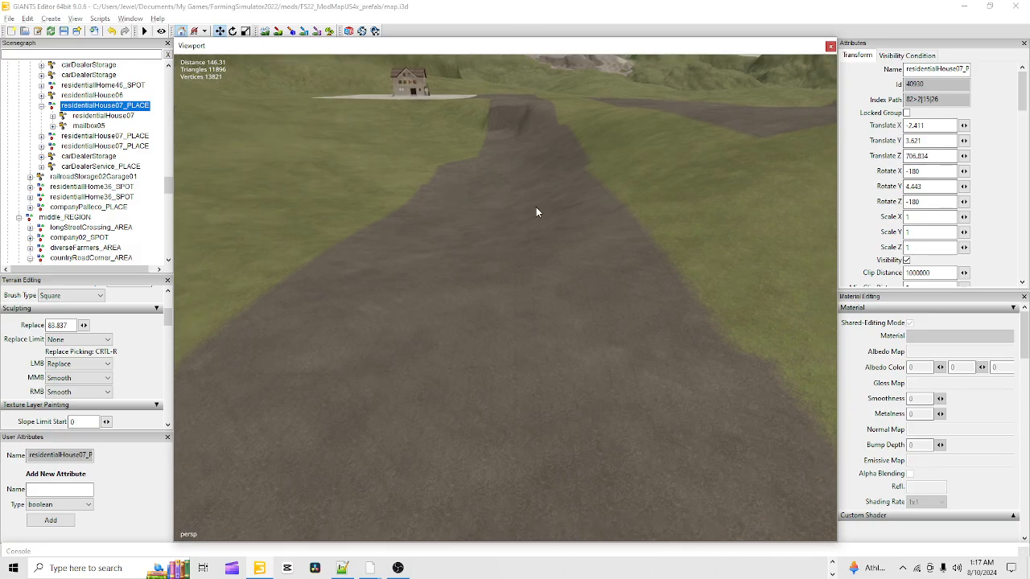
alt+drag(529, 423, 382, 152)
- With terrain sculpting on, raise the dirt road and its grass verge below the concrete lot to the Replace height 83.837
click(266, 32)
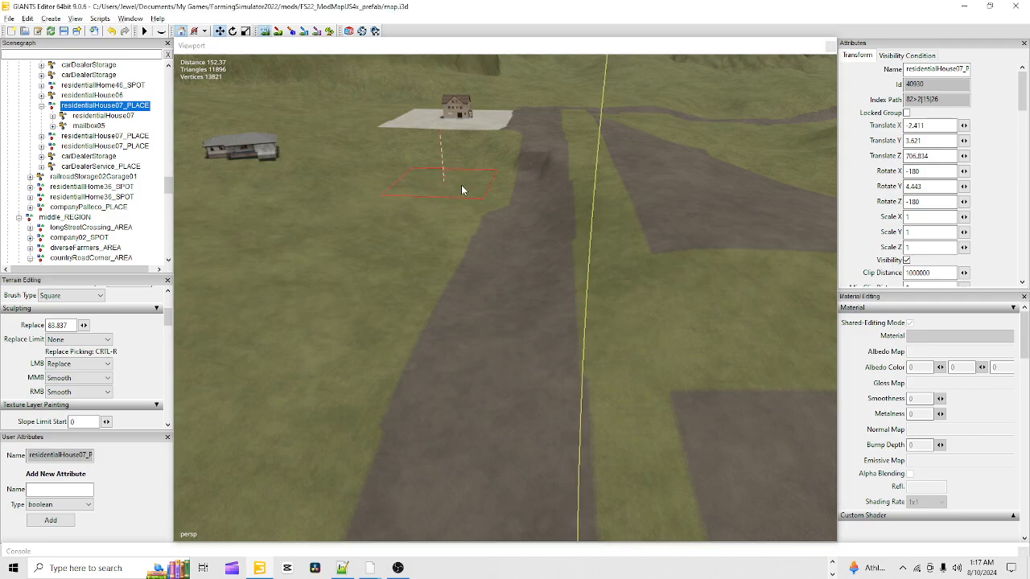
mouse_move(538, 161)
mouse_down()
mouse_move(526, 145)
mouse_move(515, 149)
mouse_move(464, 260)
mouse_move(500, 264)
mouse_up()
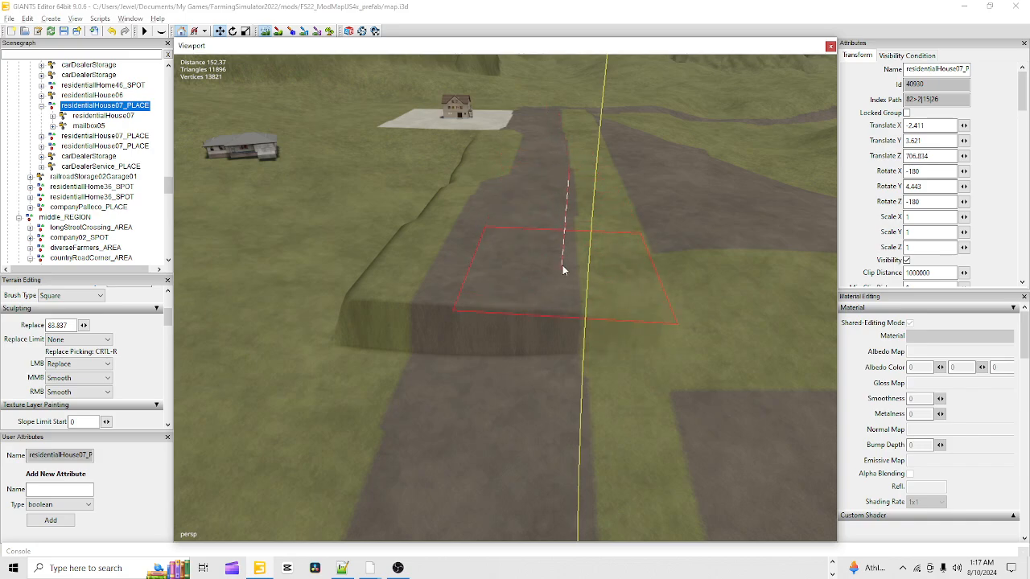
mouse_move(471, 230)
mouse_down()
mouse_move(429, 263)
mouse_move(457, 185)
mouse_up()
mouse_move(486, 150)
mouse_down()
mouse_move(488, 130)
mouse_move(427, 132)
mouse_up()
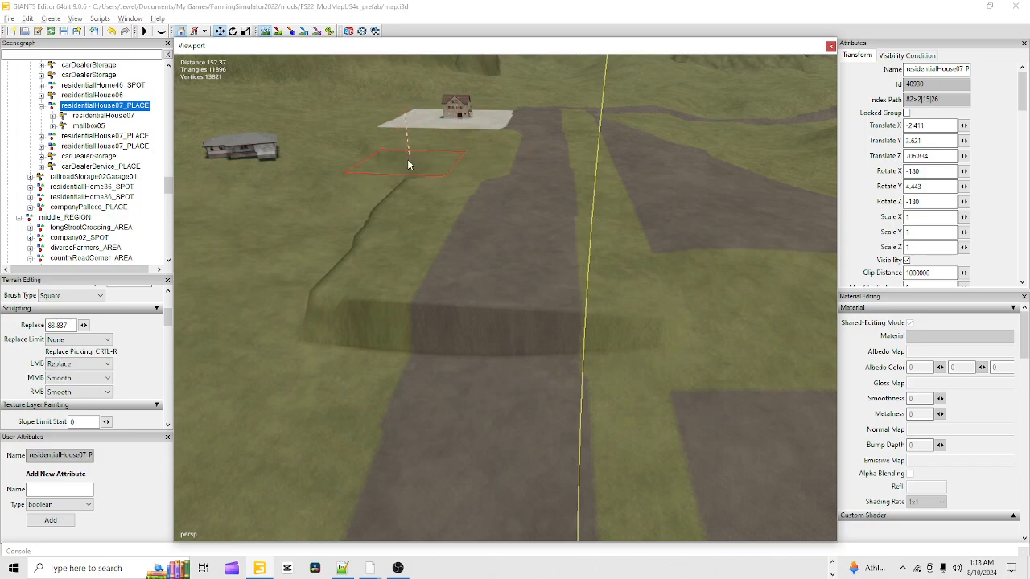
- Smooth the raised bank and the step across the road into the surrounding ground, and reduce the brush radius to 12.95
click(338, 278)
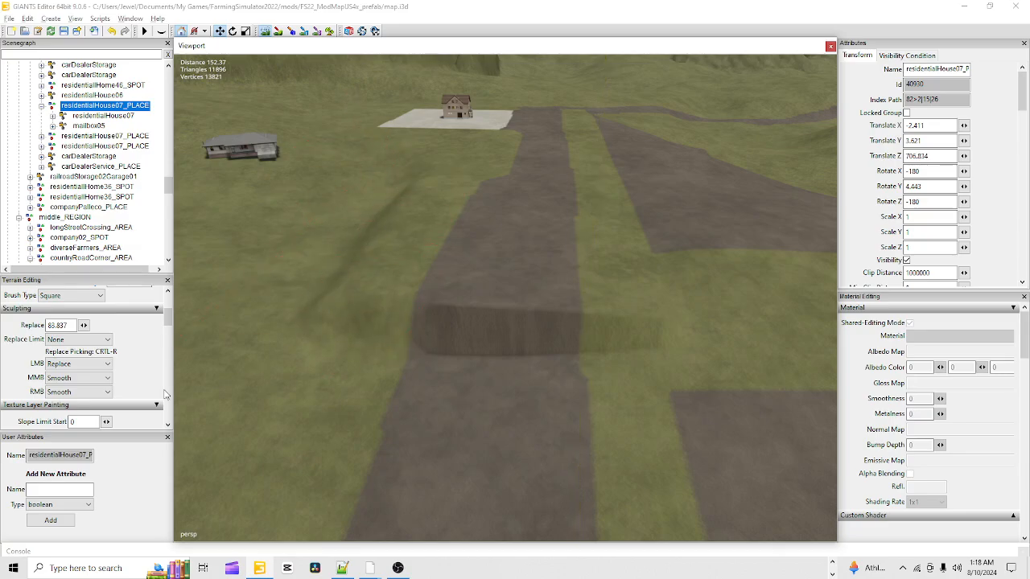
click(64, 393)
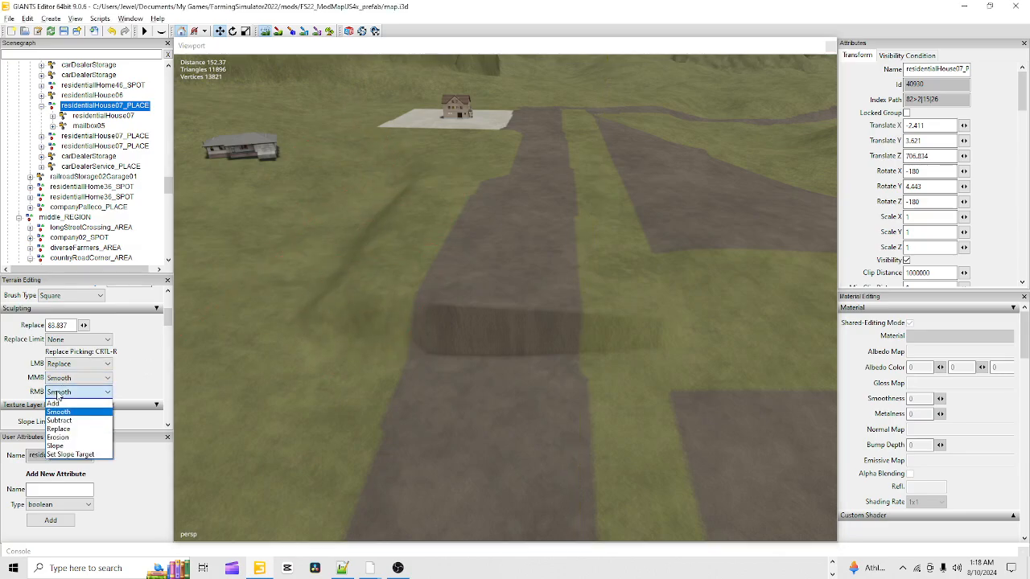
click(89, 393)
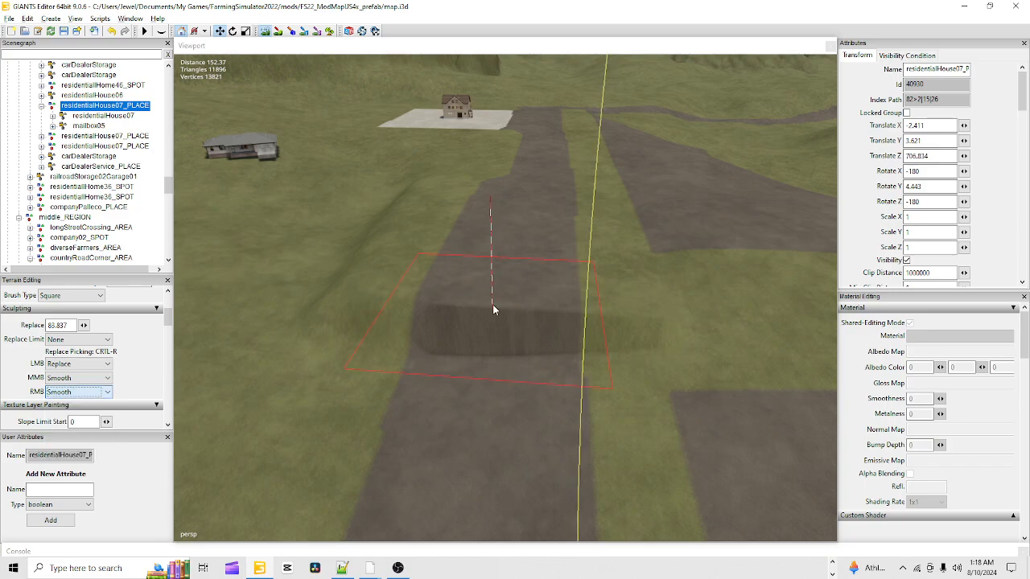
mouse_move(414, 228)
right_down()
mouse_move(396, 225)
mouse_move(354, 308)
right_up()
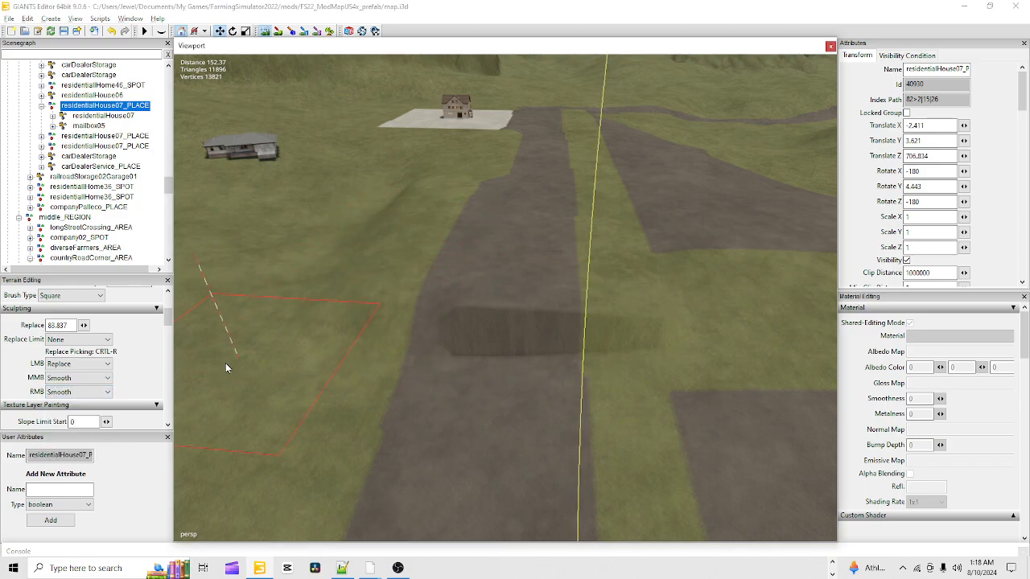
scroll(155, 362, up, 3)
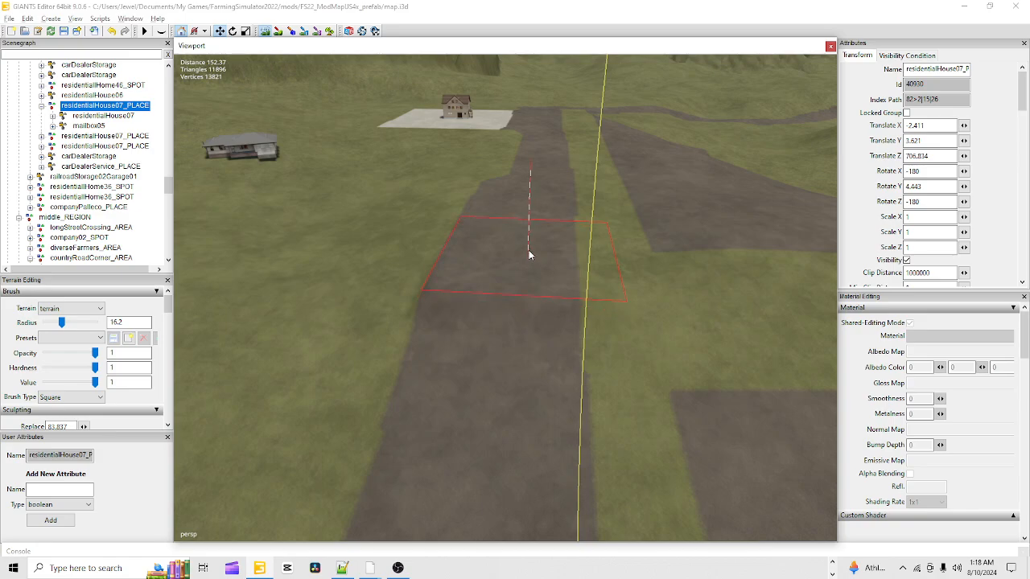
mouse_move(508, 207)
mouse_down()
mouse_move(481, 337)
mouse_move(528, 297)
mouse_move(603, 354)
mouse_move(480, 380)
mouse_move(469, 317)
mouse_up()
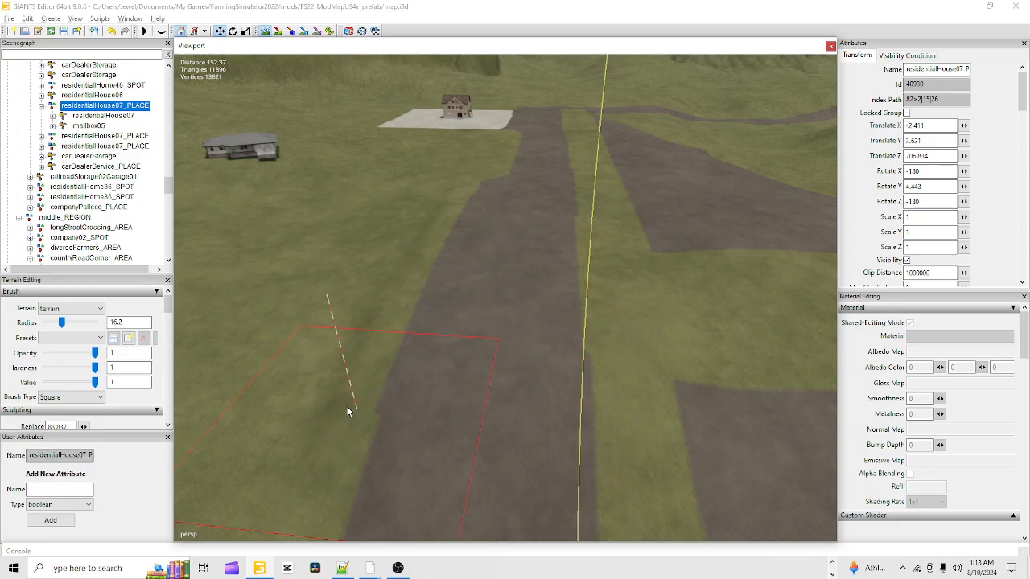
scroll(276, 386, down, 3)
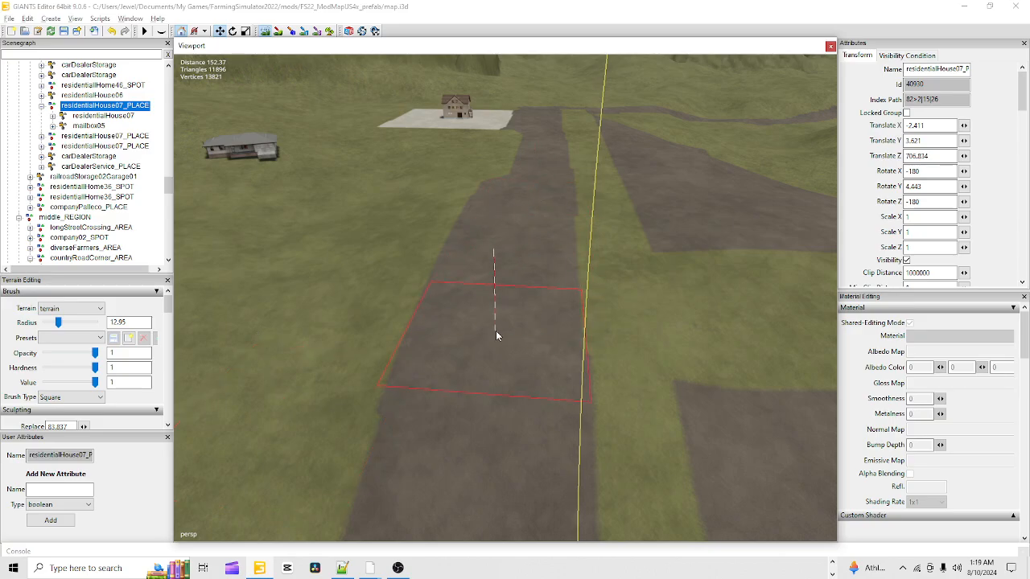
- Review the smoothed road, pick 71.716 as the Replace value, and cut the ground beside the road's lower stretch to that height
click(266, 32)
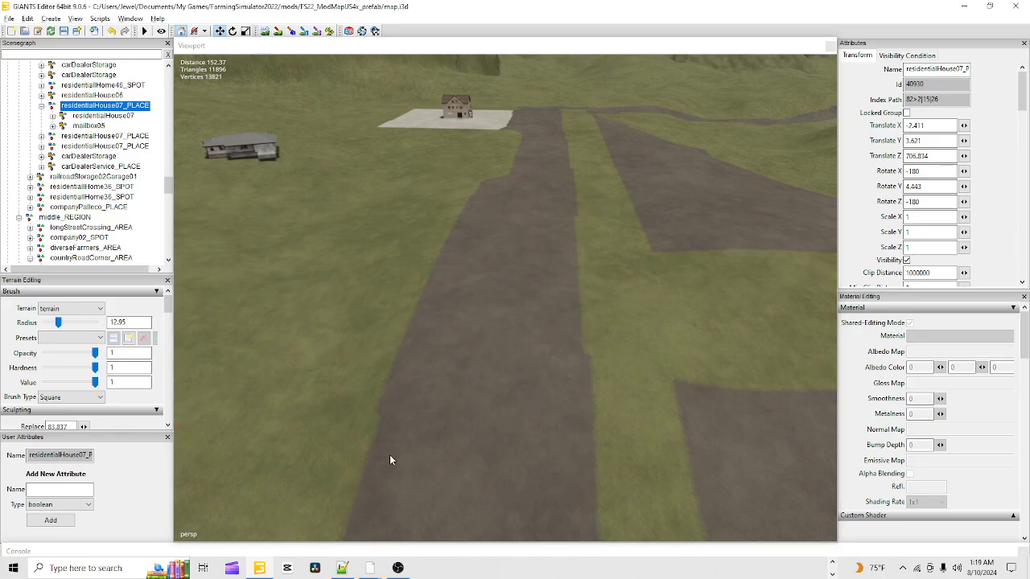
alt+right_drag(389, 454, 657, 124)
mouse_move(657, 124)
alt+mouse_down()
mouse_move(523, 252)
mouse_move(523, 361)
alt+mouse_up()
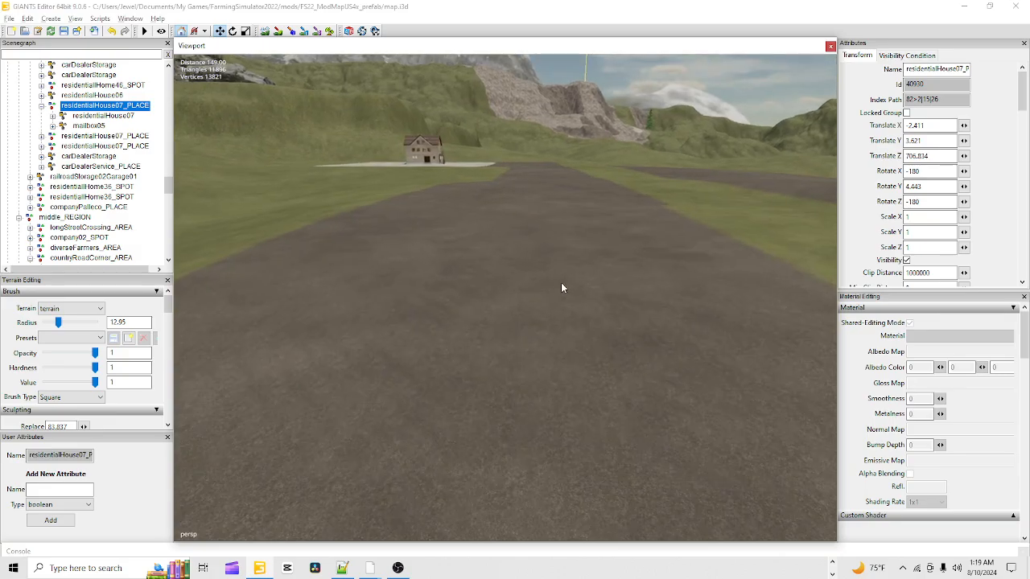
alt+drag(512, 226, 487, 154)
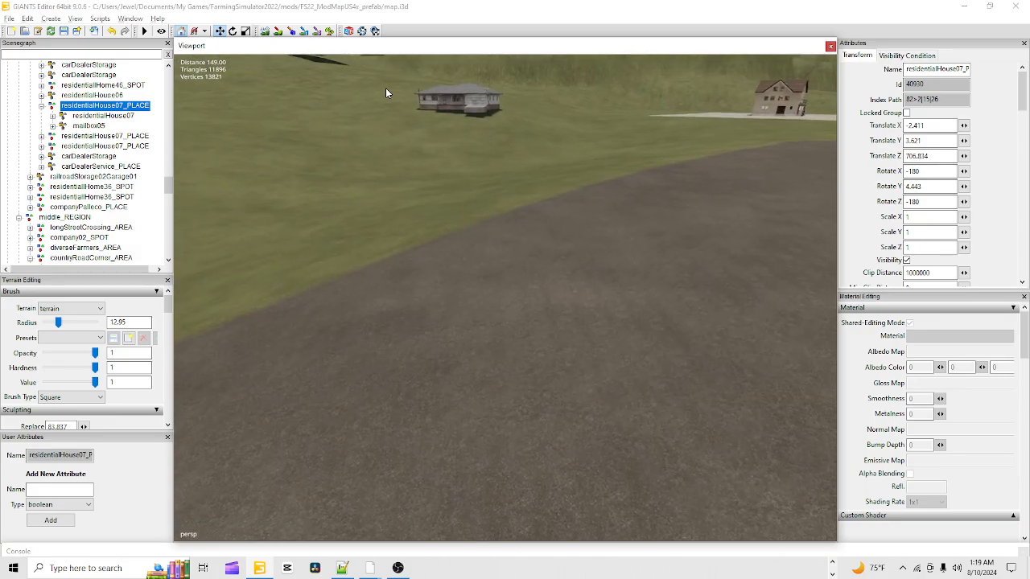
alt+drag(385, 93, 456, 402)
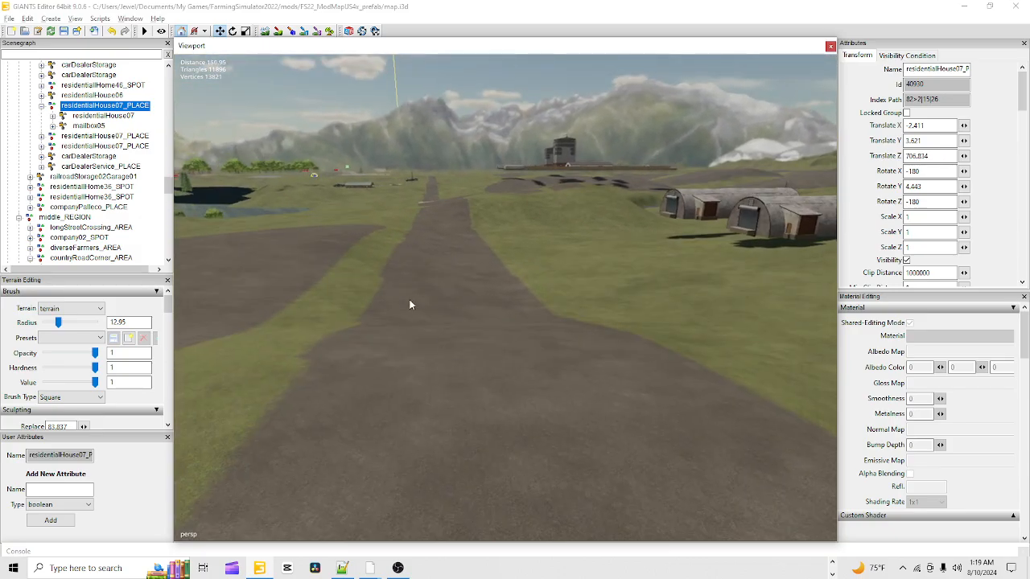
click(263, 29)
click(340, 353)
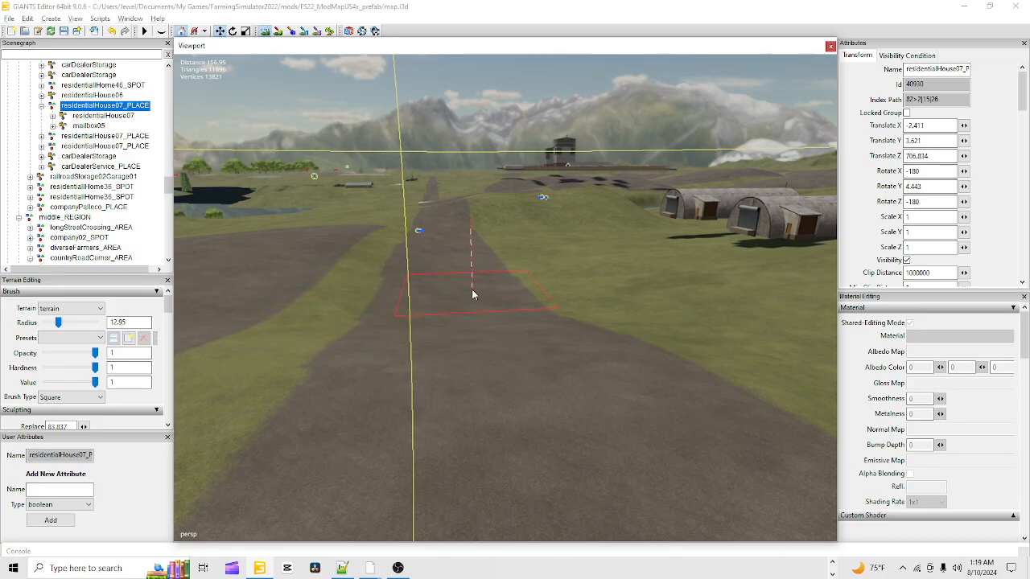
mouse_move(473, 294)
mouse_down()
mouse_move(418, 312)
mouse_move(428, 245)
mouse_move(390, 314)
mouse_up()
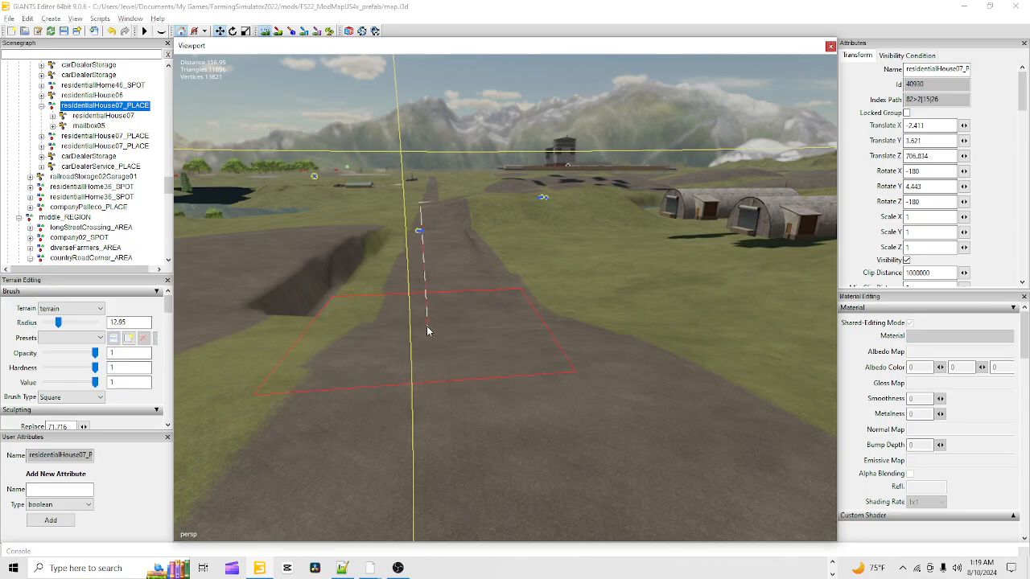
- Smooth the cut bank between the road and the adjacent dirt field, and set the brush radius to 15.95
mouse_move(334, 338)
mouse_down()
mouse_move(339, 295)
mouse_move(372, 241)
mouse_up()
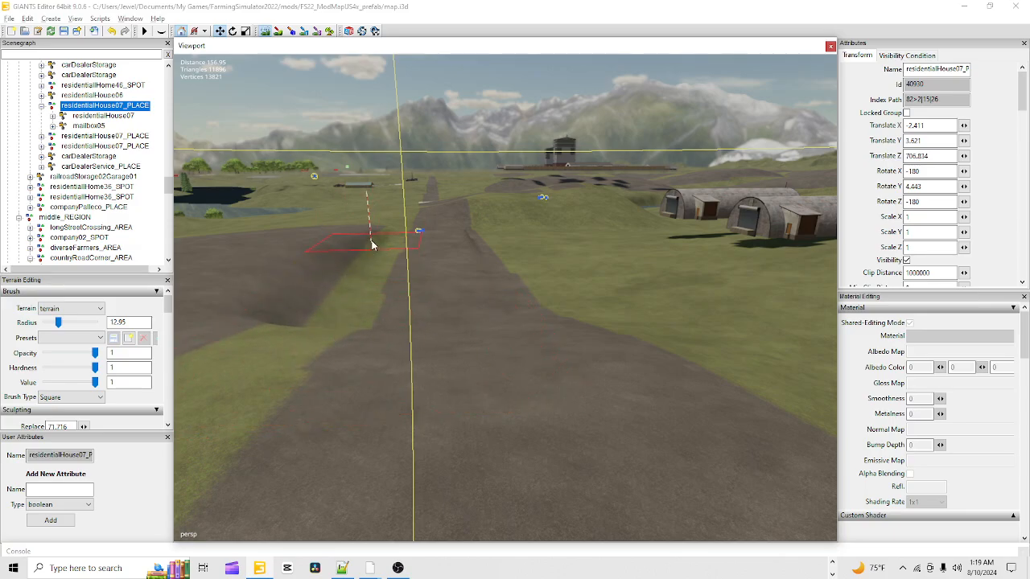
drag(308, 308, 277, 343)
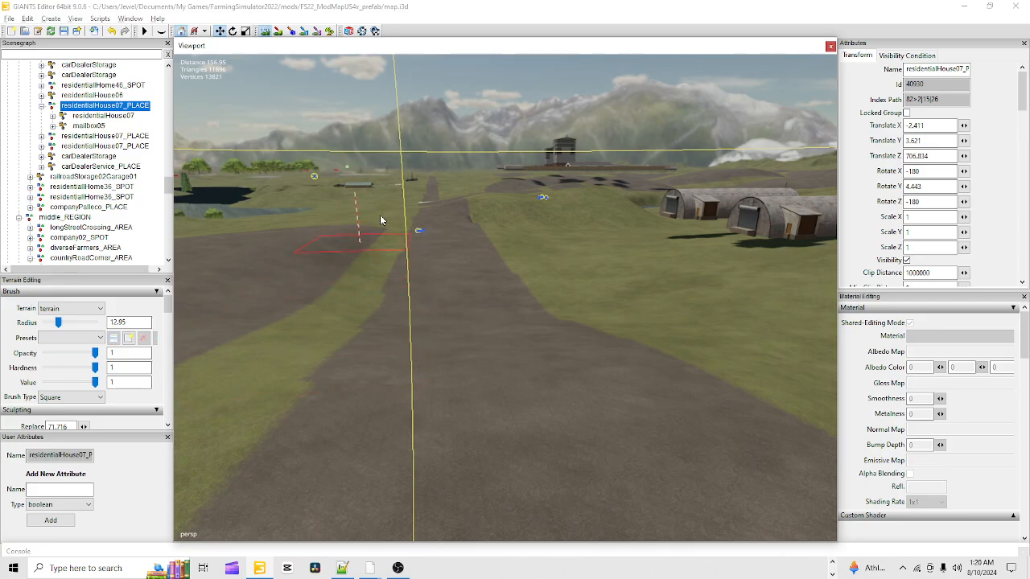
ctrl+scroll(352, 241, up, 3)
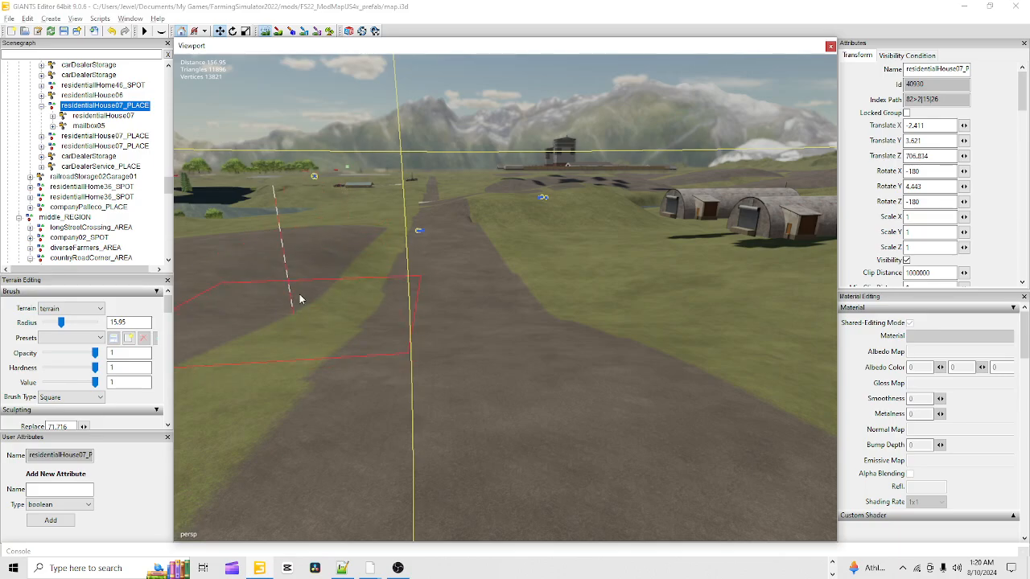
- Turn off terrain sculpting and inspect the slope of the reshaped road and the neighbouring dirt field from ground level
click(264, 30)
mouse_move(460, 317)
alt+mouse_down()
mouse_move(487, 365)
mouse_move(447, 340)
alt+mouse_up()
scroll(462, 411, up, 5)
alt+drag(416, 394, 435, 359)
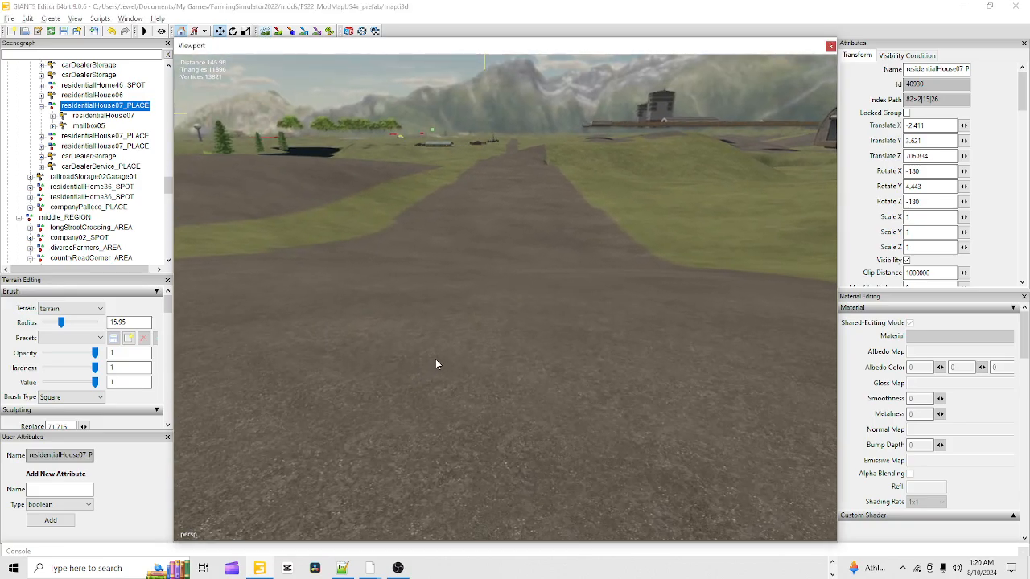
alt+drag(438, 467, 440, 423)
alt+right_drag(439, 423, 481, 339)
alt+drag(481, 342, 158, 308)
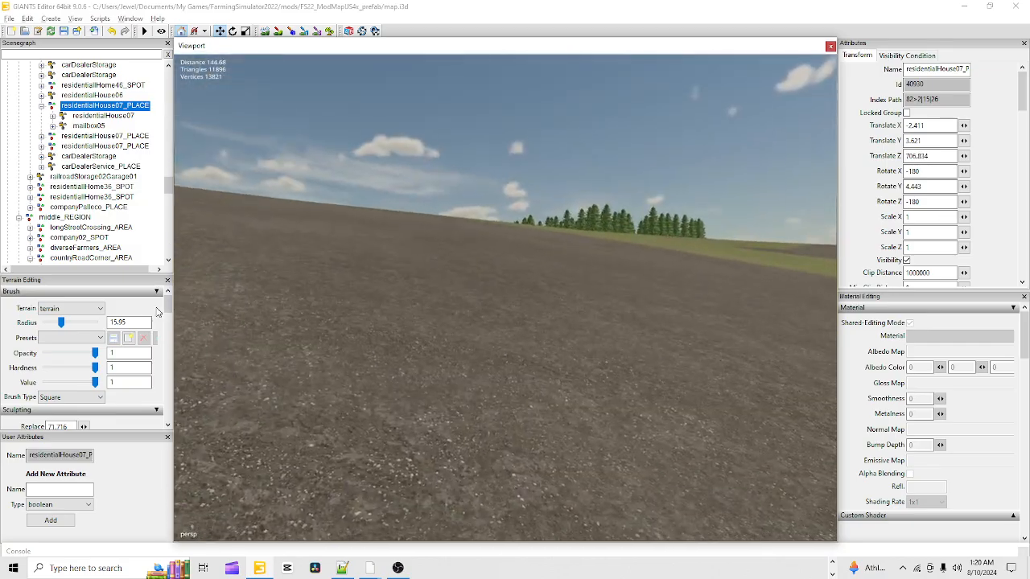
alt+right_drag(483, 370, 559, 314)
alt+right_drag(364, 465, 463, 436)
alt+drag(519, 326, 645, 342)
alt+right_drag(645, 341, 772, 187)
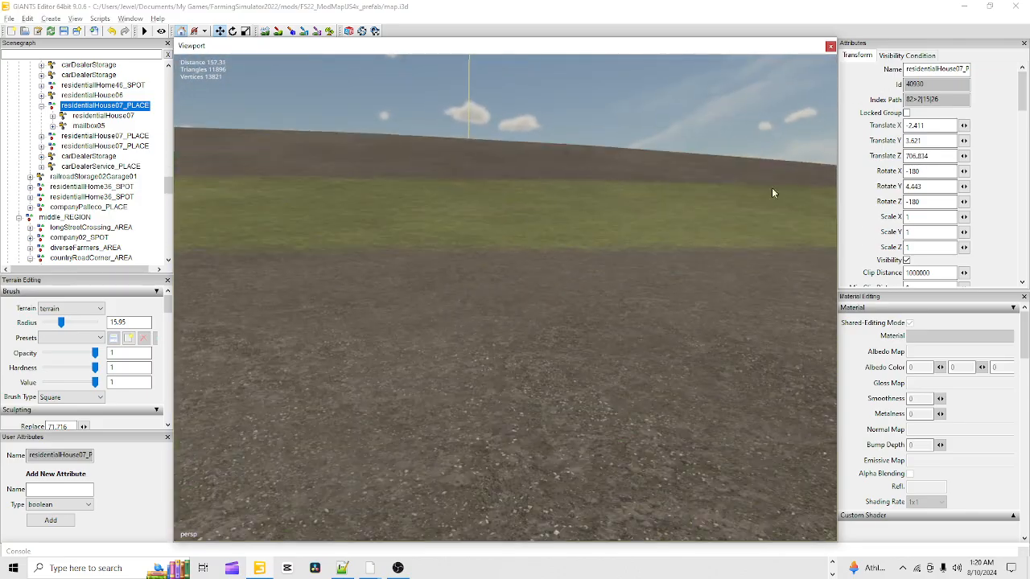
alt+drag(230, 332, 512, 342)
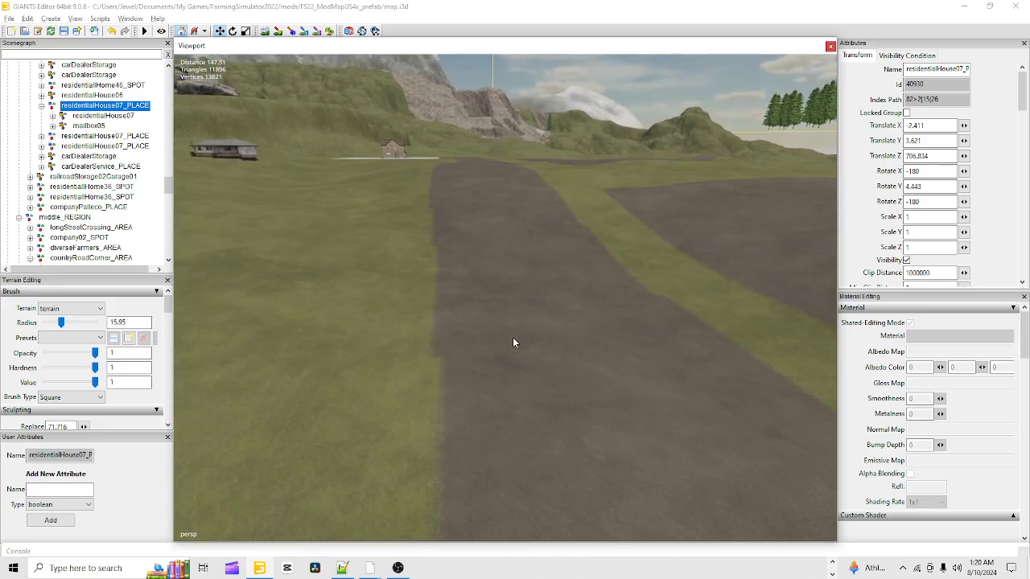
- Smooth the remaining step and cut bank along the dirt road's grass edge into the surrounding ground
click(279, 32)
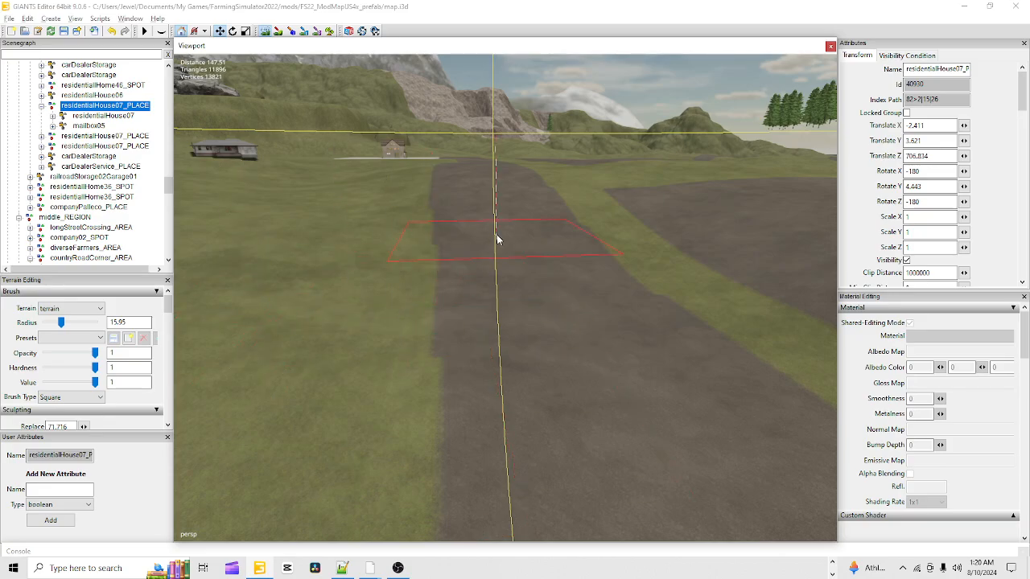
click(268, 34)
alt+drag(503, 447, 668, 120)
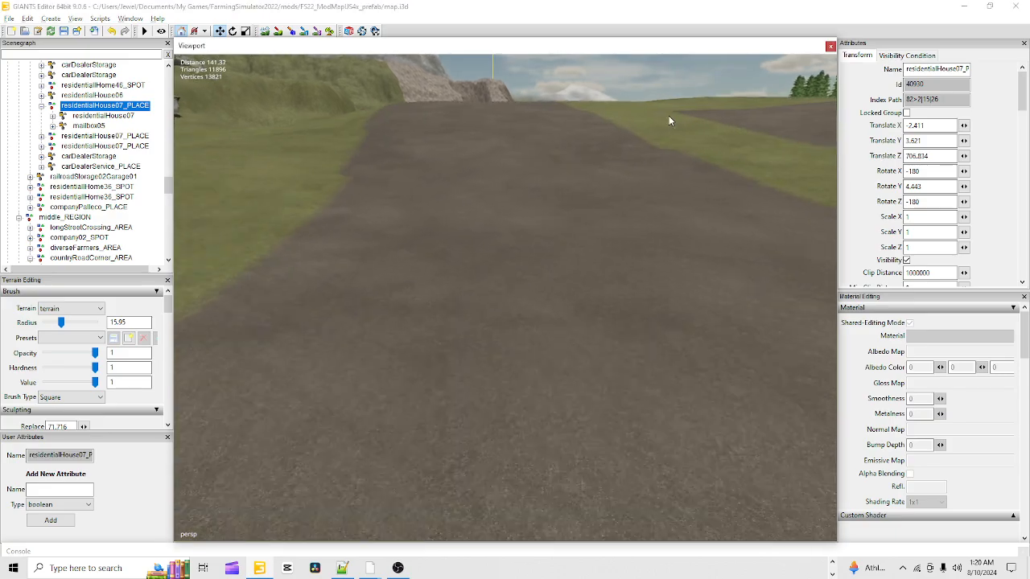
alt+drag(487, 273, 929, 317)
alt+drag(583, 383, 615, 489)
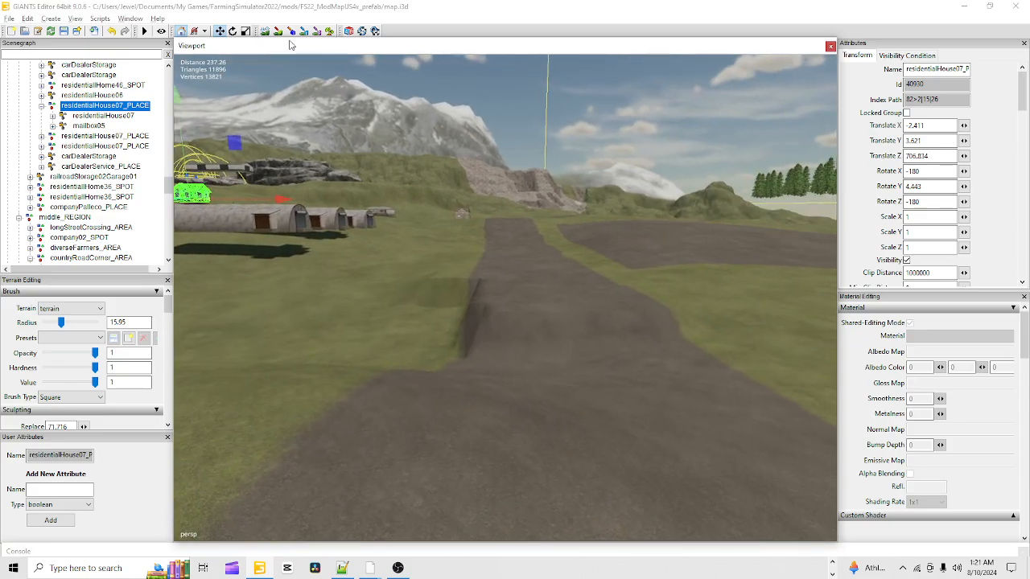
click(268, 33)
mouse_move(492, 293)
mouse_down()
mouse_move(494, 275)
mouse_move(501, 329)
mouse_move(667, 317)
mouse_up()
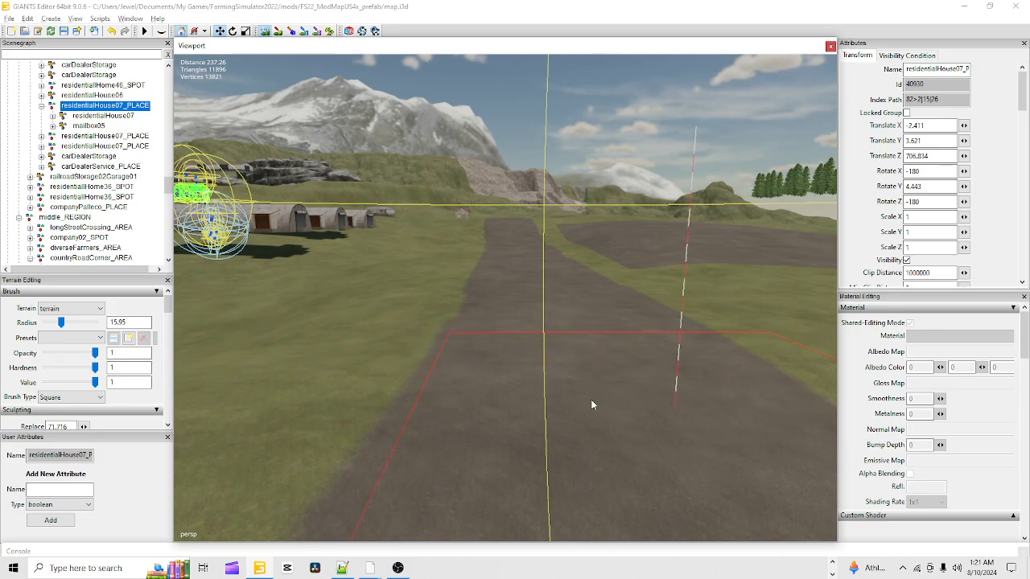
click(265, 33)
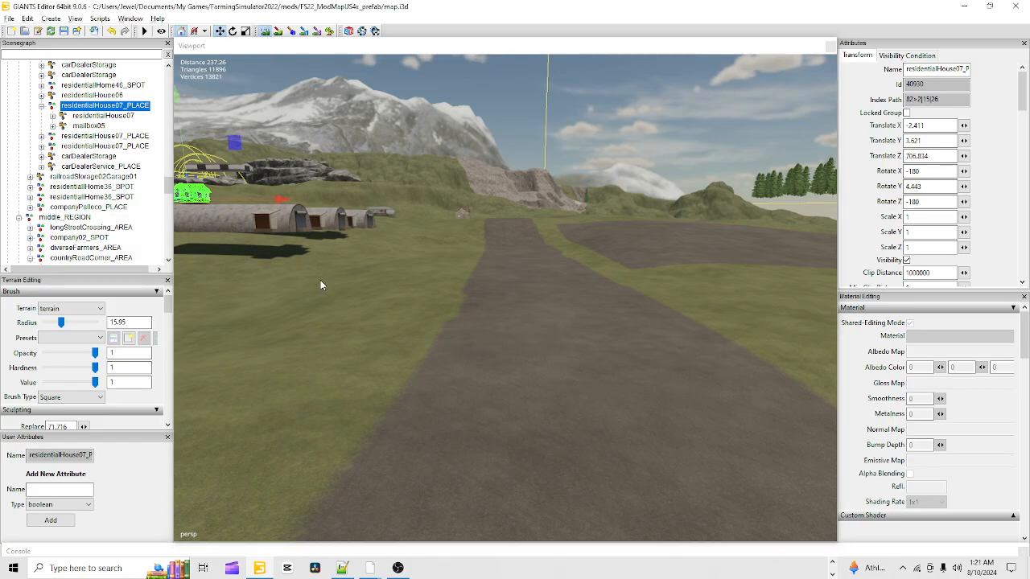
- Pick 74.21 as the Replace value at the grass gap in the road, and level the ground around the gap to that height
scroll(586, 333, up, 5)
mouse_move(454, 391)
alt+mouse_down()
mouse_move(722, 425)
mouse_move(828, 419)
alt+mouse_up()
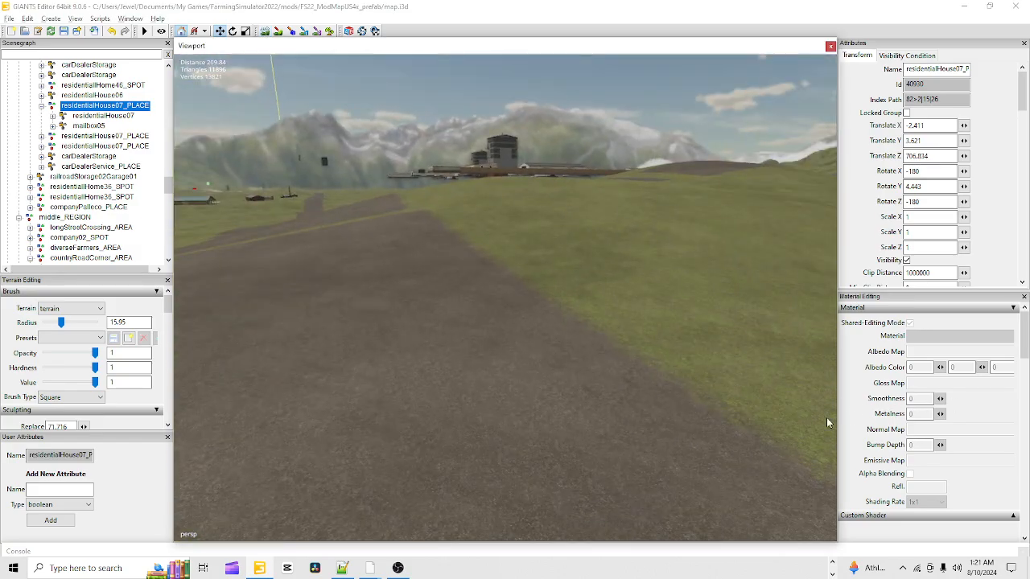
alt+drag(554, 457, 400, 515)
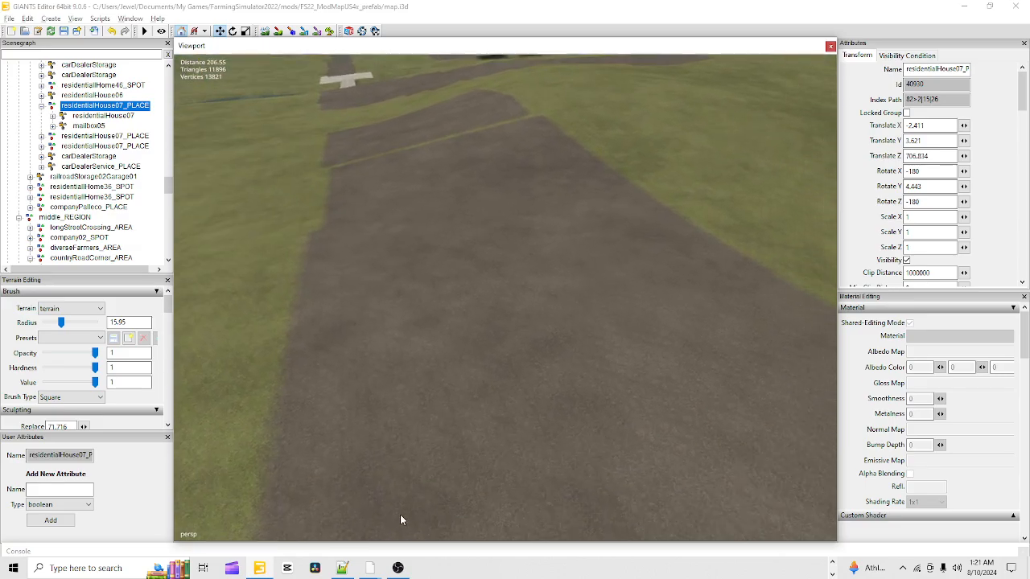
scroll(464, 359, up, 4)
alt+drag(510, 394, 451, 279)
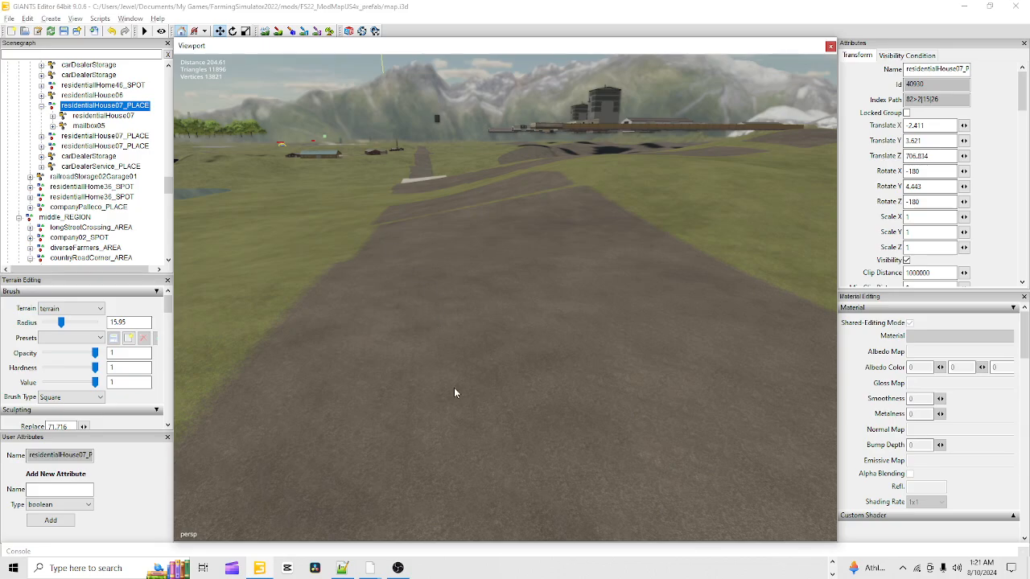
alt+drag(482, 437, 411, 442)
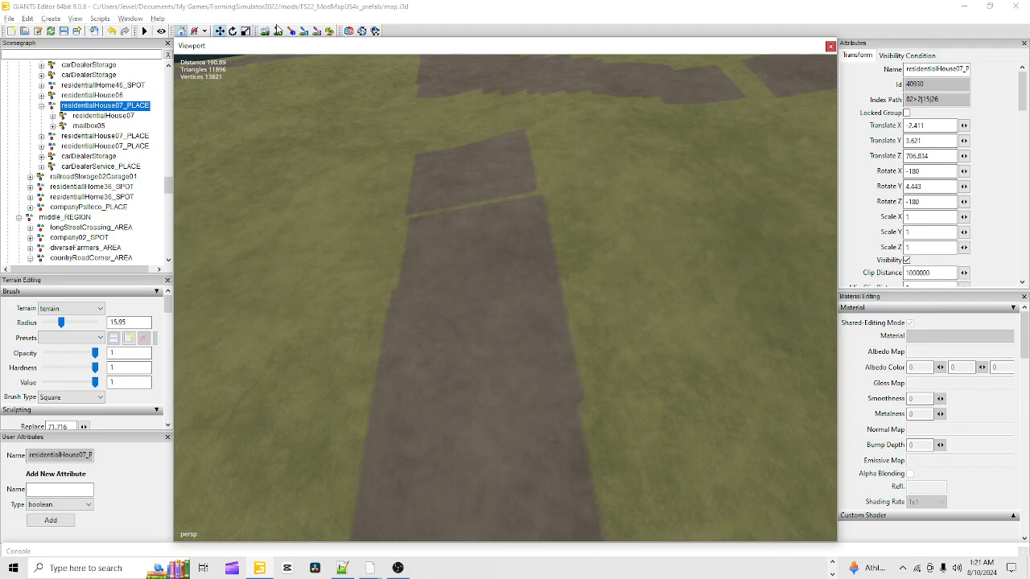
click(266, 31)
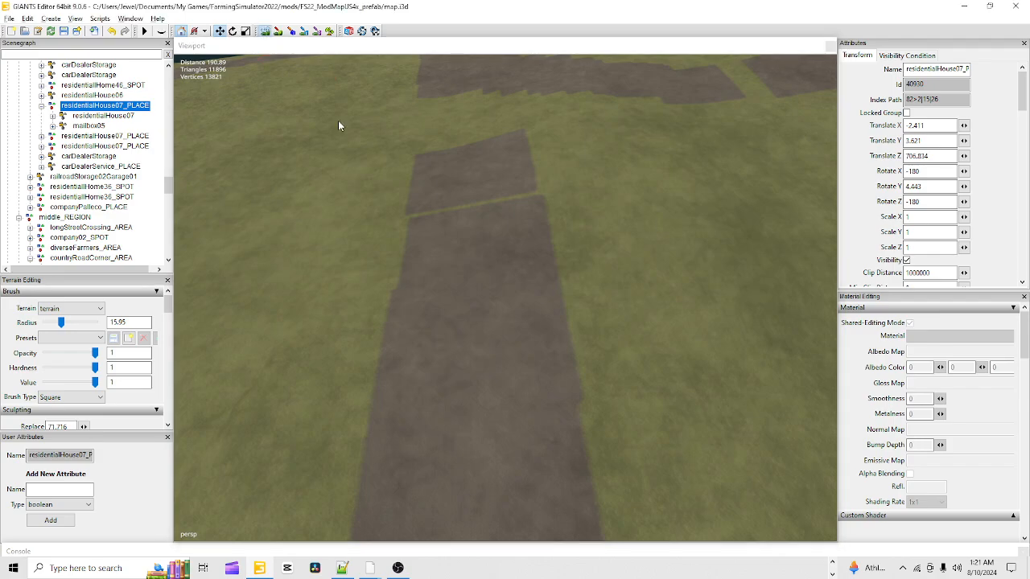
right_click(552, 195)
mouse_move(551, 196)
mouse_down()
mouse_move(453, 181)
mouse_move(425, 202)
mouse_move(550, 181)
mouse_move(554, 148)
mouse_move(411, 147)
mouse_move(427, 126)
mouse_move(532, 117)
mouse_move(443, 109)
mouse_move(458, 112)
mouse_up()
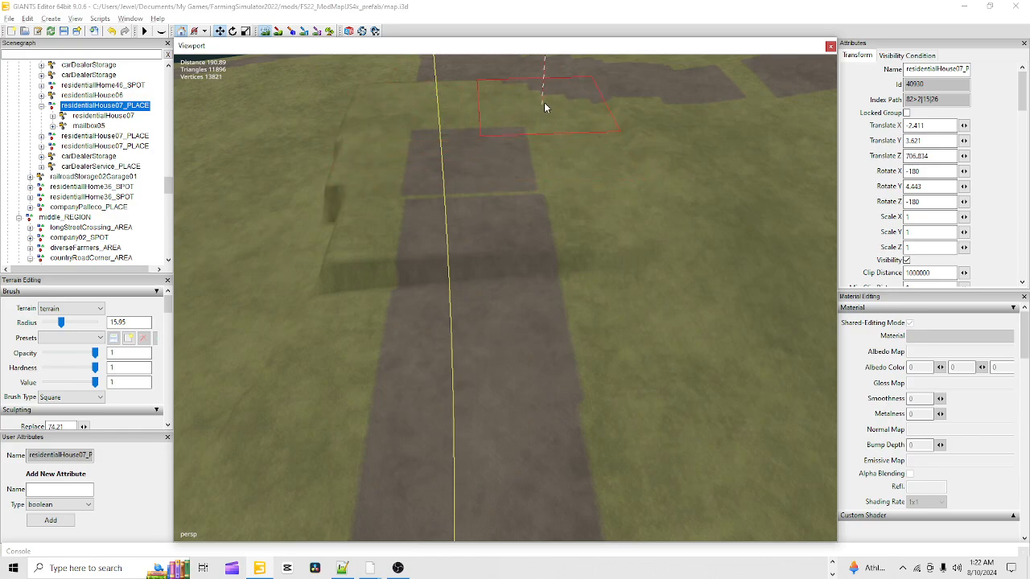
- Extend the levelled ground around the road's end, smooth its banks into the grass, and turn off terrain sculpting
mouse_move(544, 107)
mouse_down()
mouse_move(447, 125)
mouse_move(388, 106)
mouse_move(361, 201)
mouse_move(347, 210)
mouse_move(346, 301)
mouse_move(442, 224)
mouse_up()
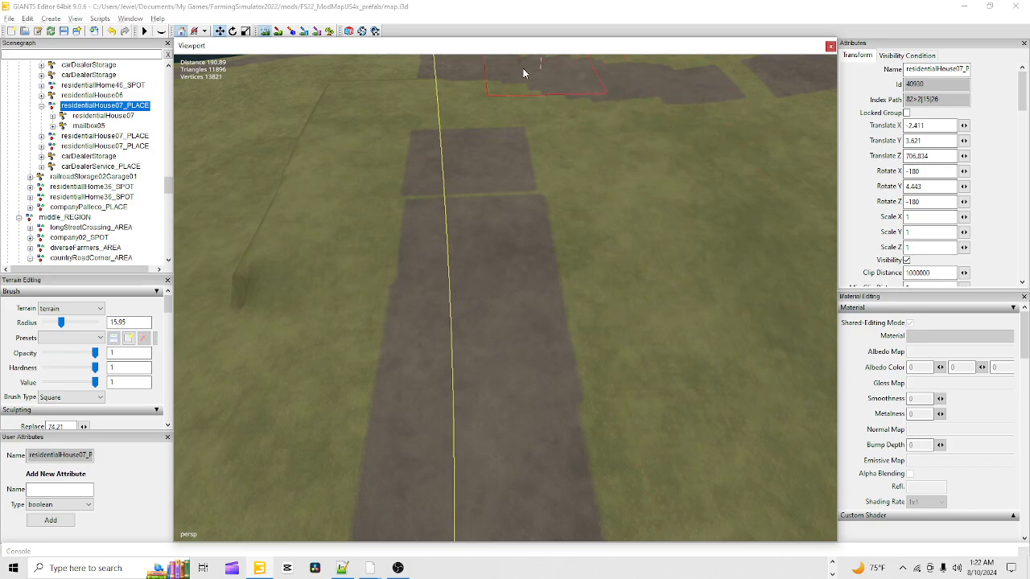
mouse_move(523, 69)
mouse_down()
mouse_move(416, 86)
mouse_move(487, 88)
mouse_move(412, 95)
mouse_move(603, 95)
mouse_move(360, 95)
mouse_up()
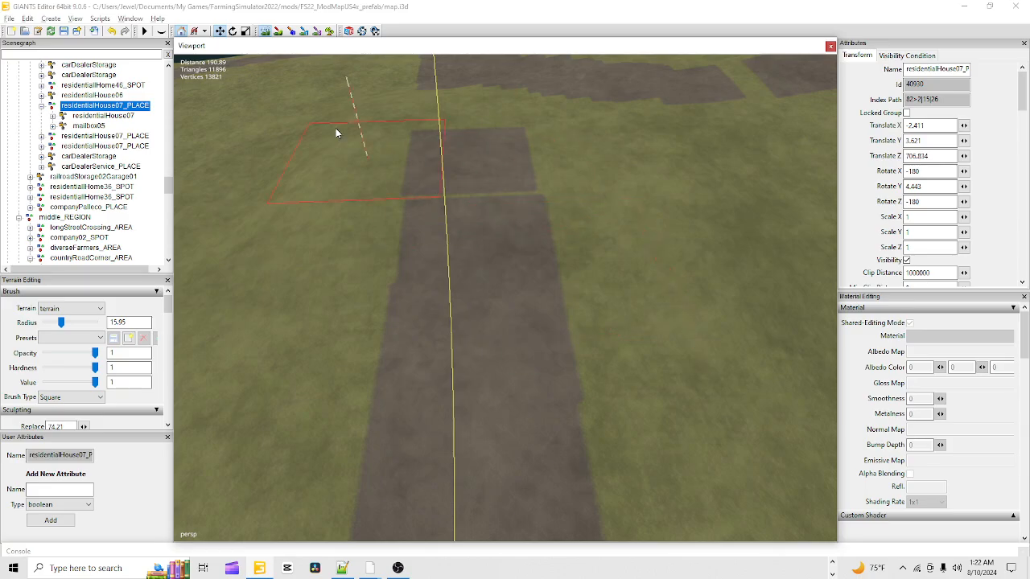
click(267, 29)
- Examine the slope of the levelled road end and the surrounding ground from low viewpoints in both directions
scroll(511, 318, up, 3)
scroll(607, 83, up, 5)
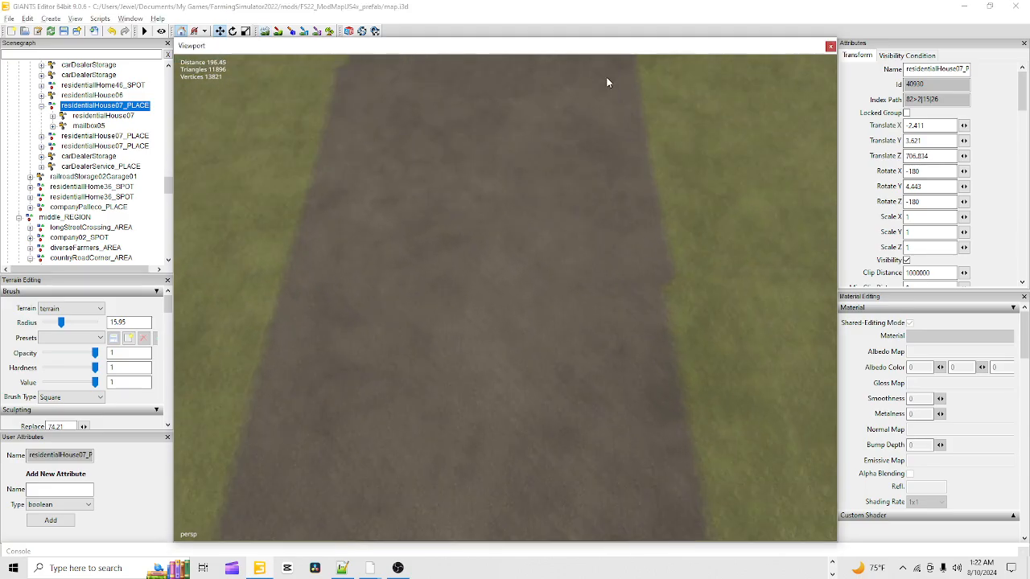
alt+drag(533, 439, 528, 332)
scroll(491, 425, up, 3)
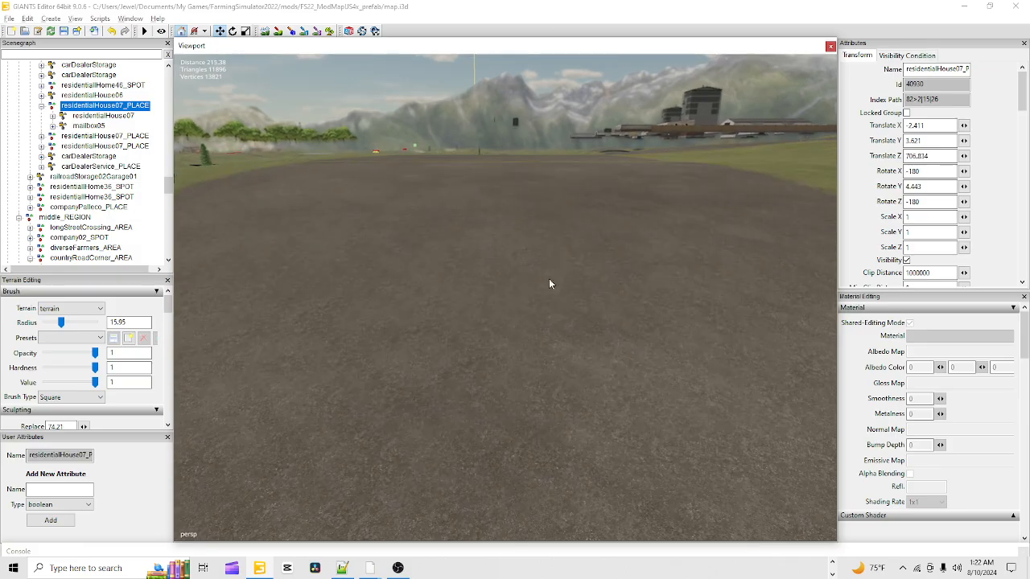
alt+drag(548, 451, 546, 372)
mouse_move(515, 417)
alt+right_down()
mouse_move(613, 258)
mouse_move(721, 160)
mouse_move(540, 408)
mouse_move(684, 278)
alt+right_up()
alt+right_drag(458, 488, 492, 456)
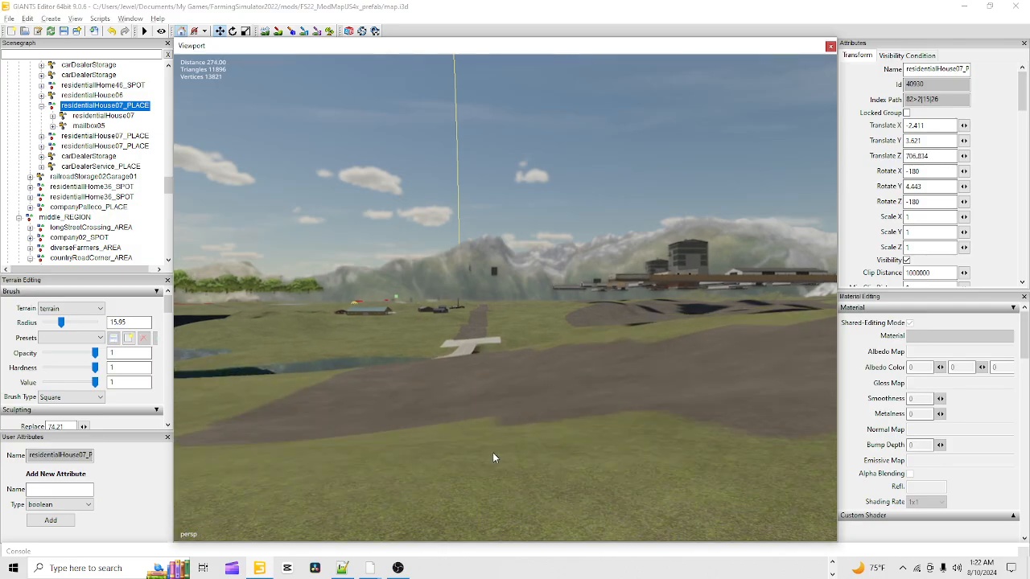
alt+drag(563, 423, 485, 429)
alt+drag(533, 331, 378, 375)
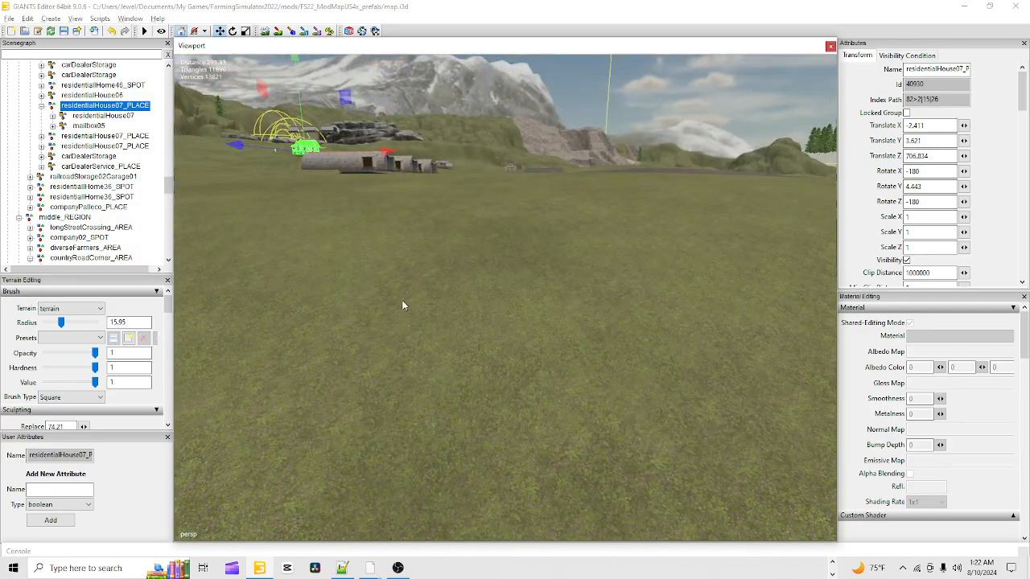
- Paint the DIRT texture layer across the grass between the road's end and the wide dirt patch to join them
alt+right_drag(402, 303, 456, 421)
alt+drag(550, 365, 573, 419)
alt+right_drag(573, 418, 490, 424)
alt+drag(489, 423, 488, 398)
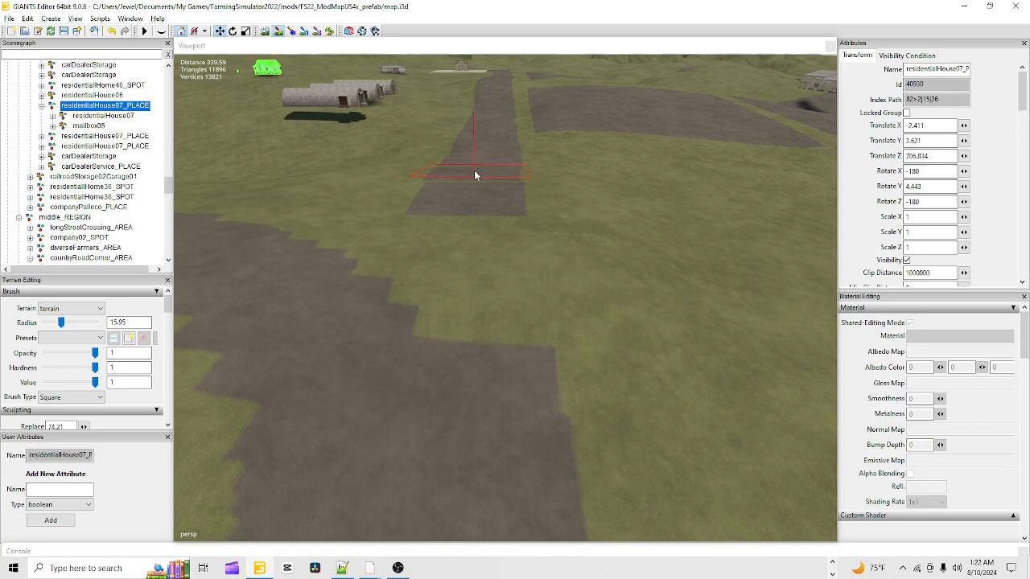
scroll(119, 400, down, 1)
scroll(119, 400, down, 3)
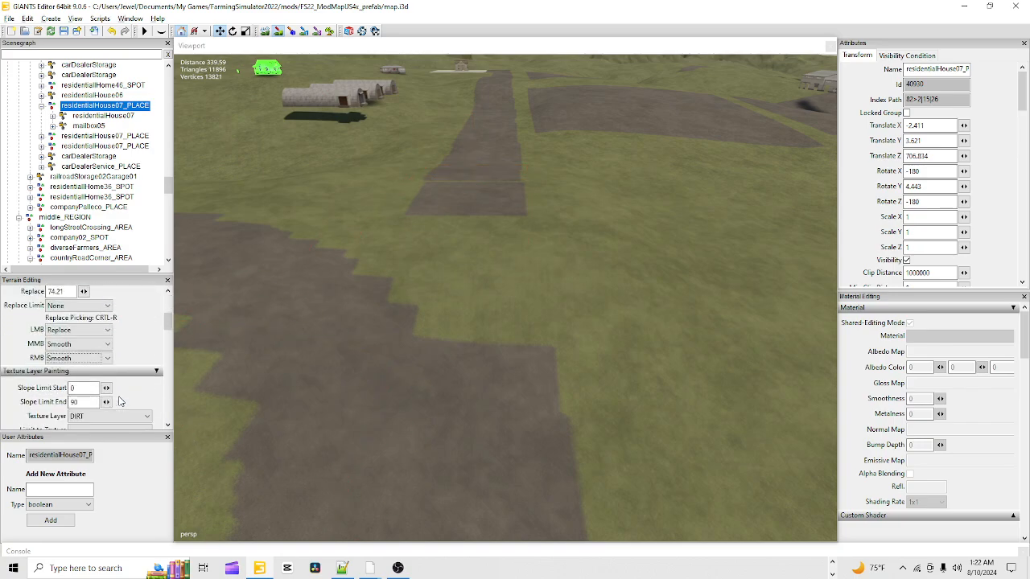
click(120, 416)
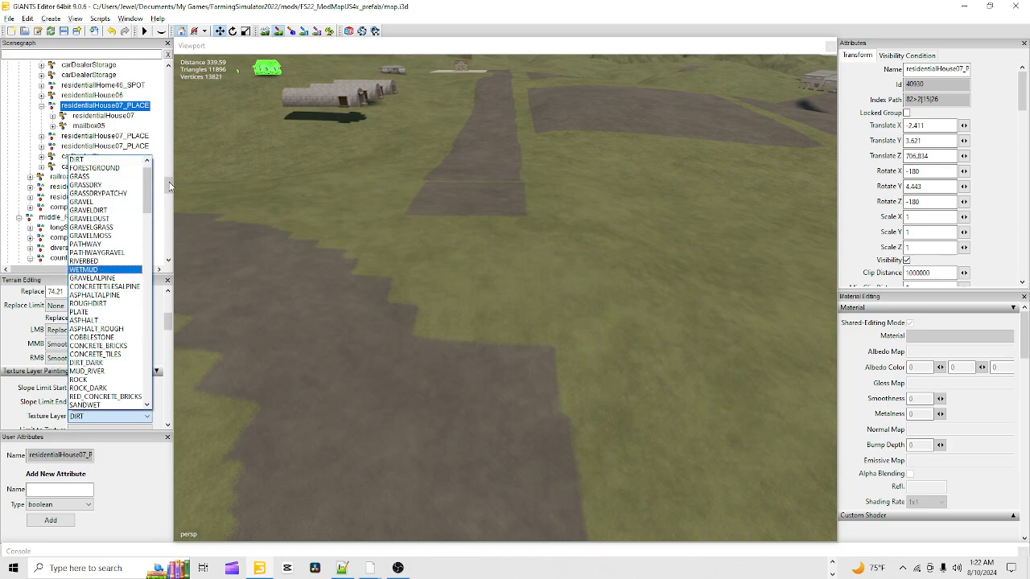
click(113, 160)
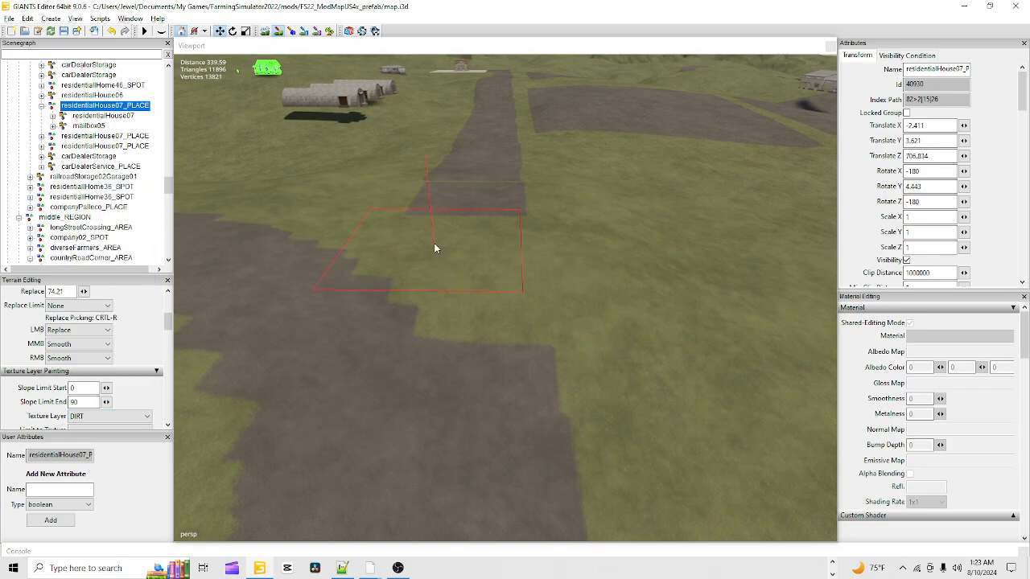
click(435, 243)
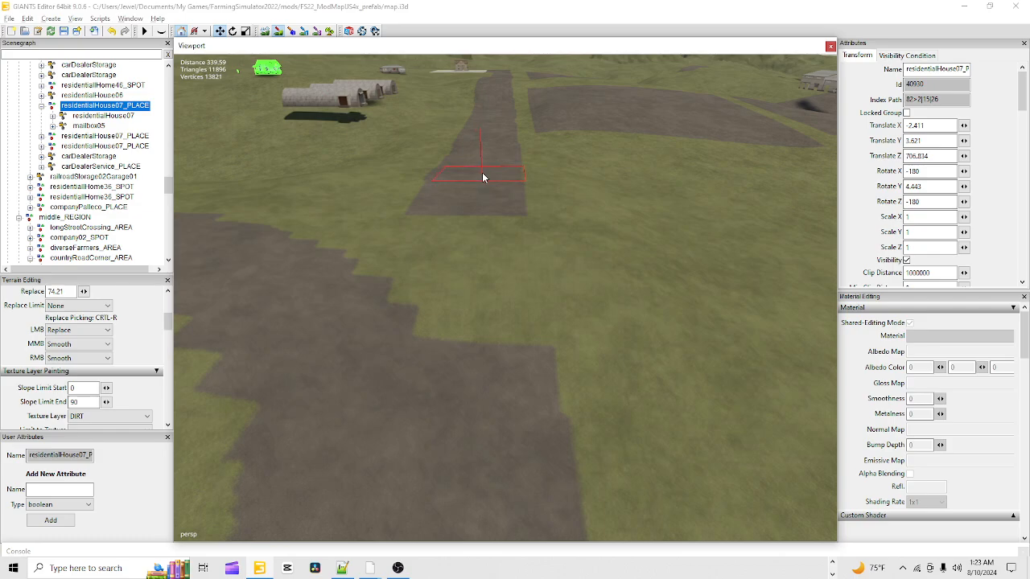
mouse_move(483, 176)
mouse_down()
mouse_move(464, 287)
mouse_move(474, 321)
mouse_up()
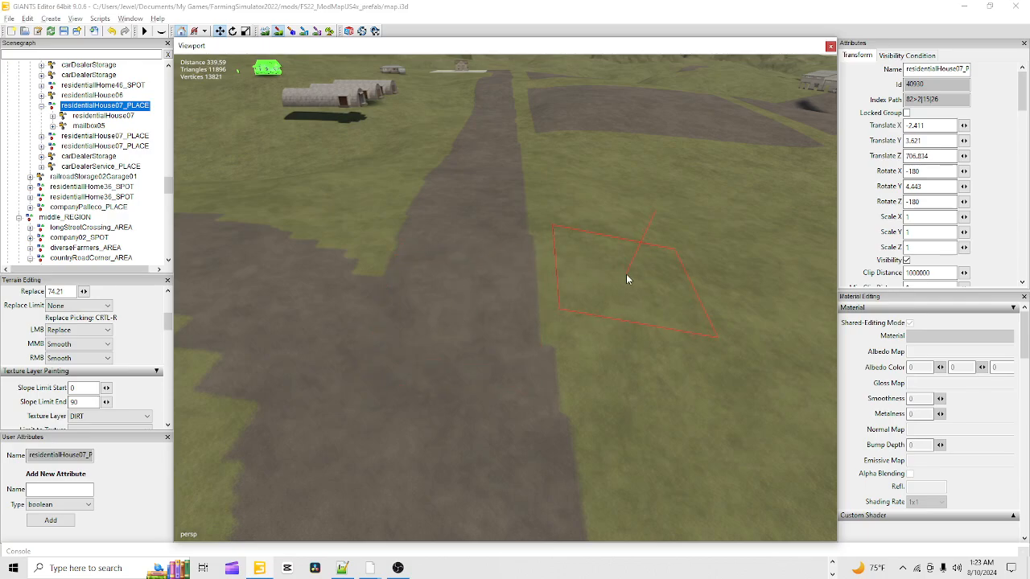
- Paint GRASS over the wide dirt patch and the jagged road edges to narrow the dirt to road width
mouse_move(309, 232)
mouse_down()
mouse_move(234, 322)
mouse_move(213, 373)
mouse_up()
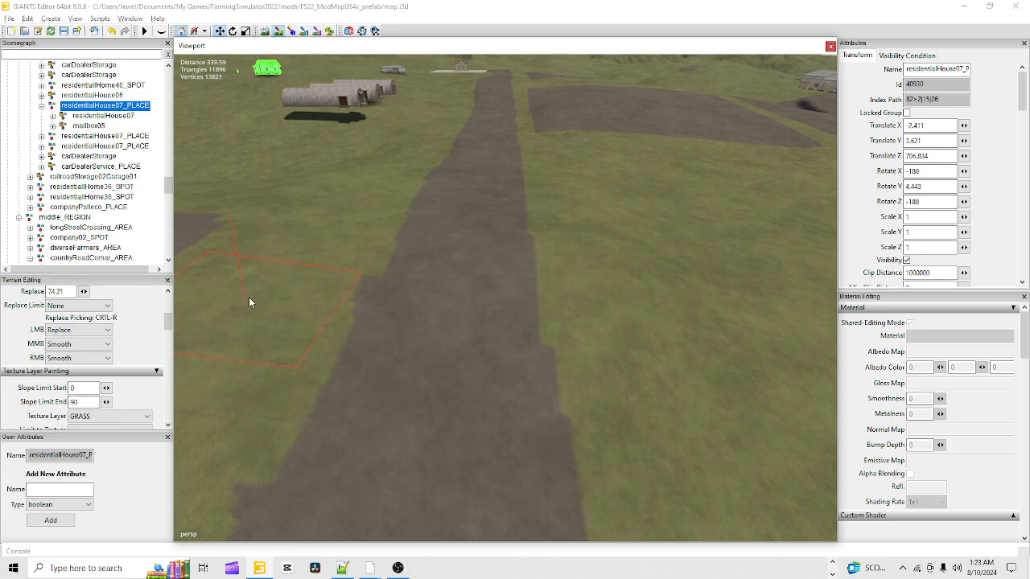
mouse_move(267, 292)
mouse_down()
mouse_move(278, 299)
mouse_move(274, 313)
mouse_move(241, 368)
mouse_move(181, 433)
mouse_up()
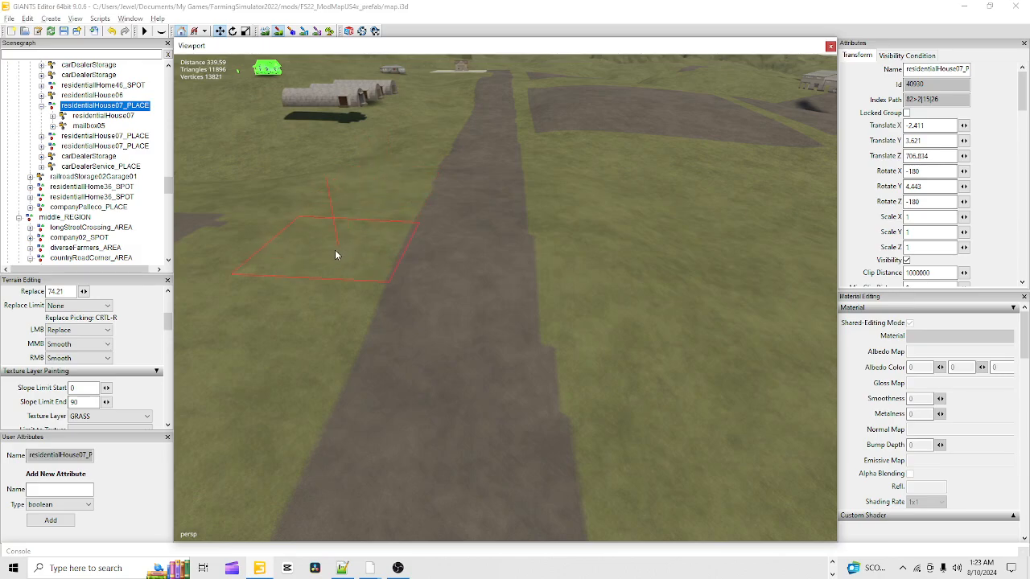
drag(322, 275, 209, 422)
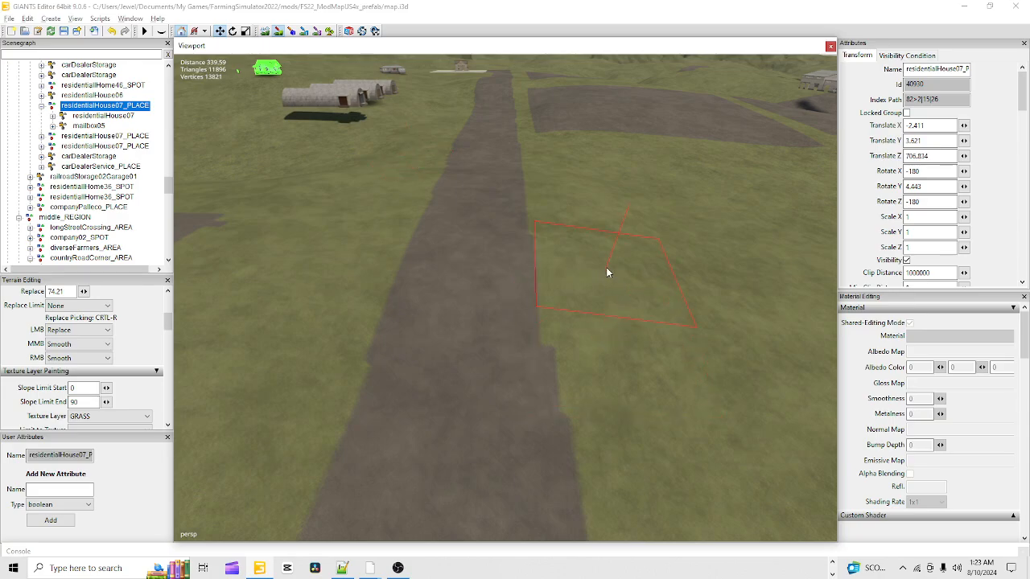
mouse_move(621, 326)
mouse_down()
mouse_move(665, 450)
mouse_move(659, 483)
mouse_up()
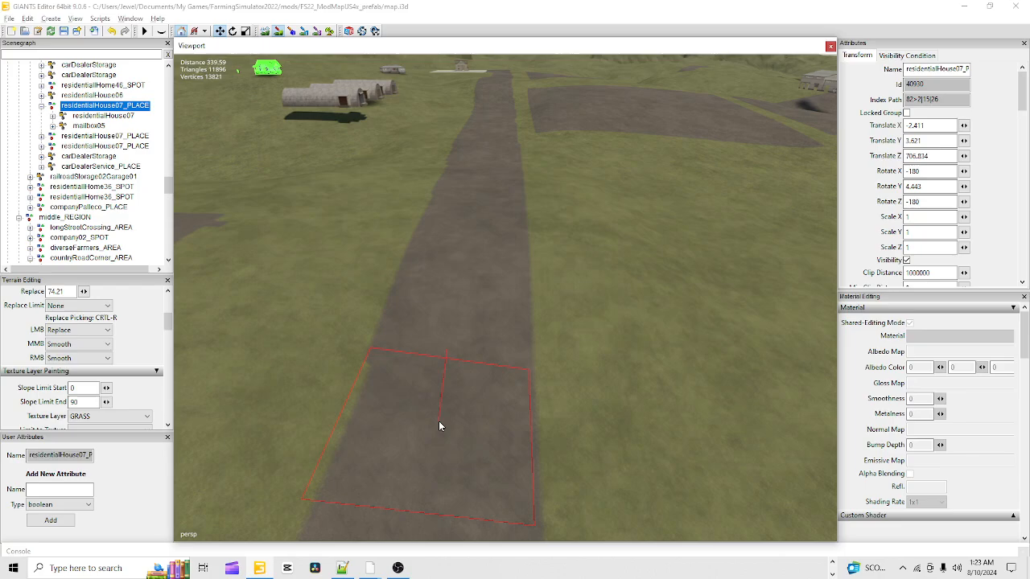
- Touch up the ragged edge of the near road stretch with DIRT and GRASS, and turn off texture painting
key(ctrl+r)
drag(439, 421, 443, 416)
drag(440, 461, 428, 475)
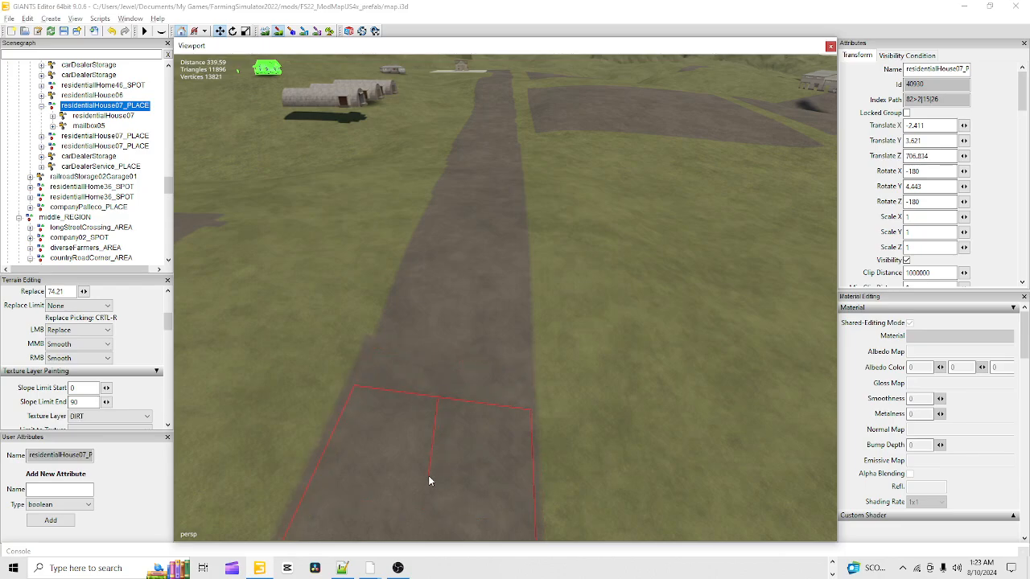
key(ctrl+r)
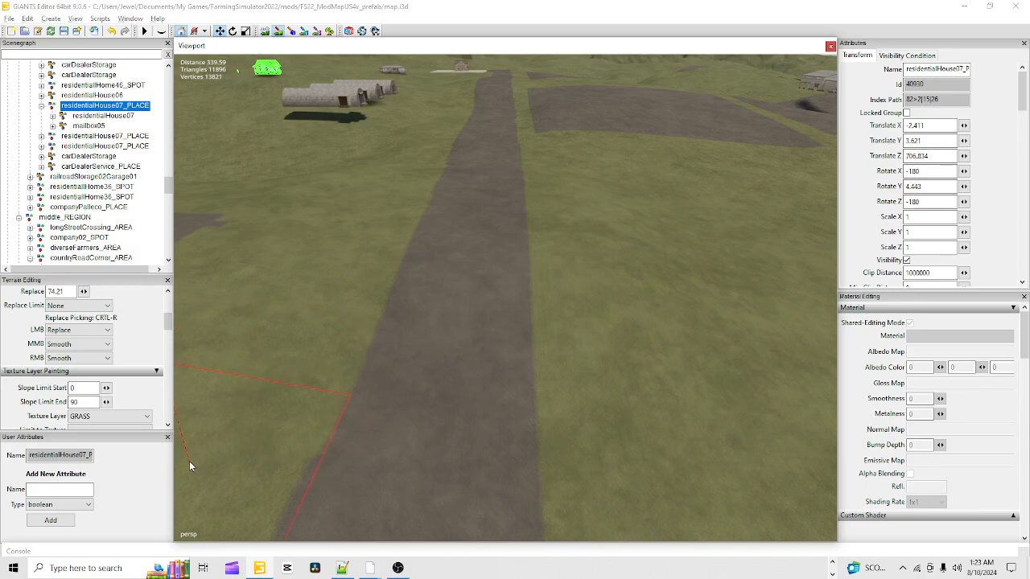
click(280, 31)
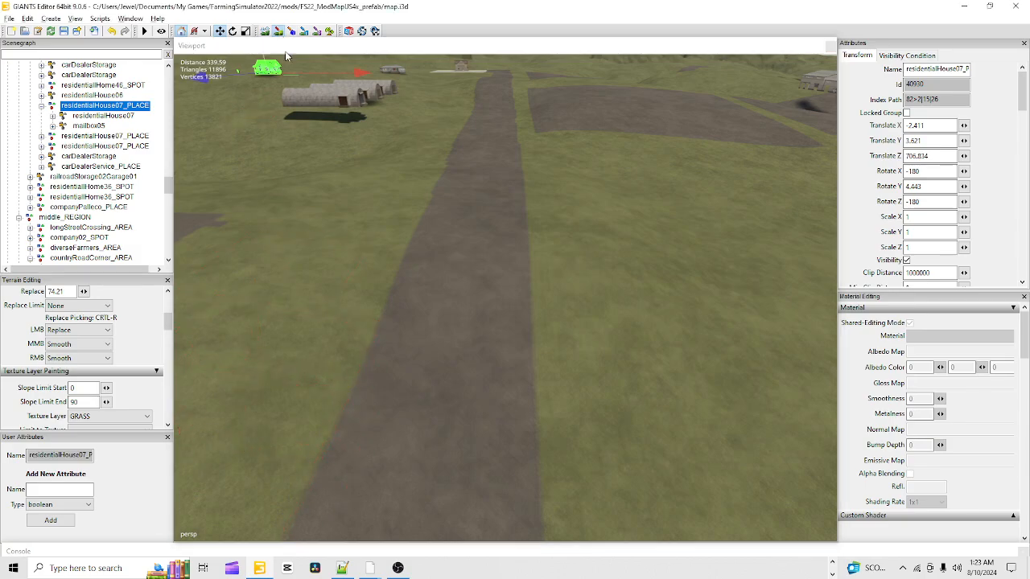
- Examine the newly painted road stretch and its slope at ground level, looking toward the houses
alt+drag(378, 362, 367, 411)
scroll(389, 349, up, 2)
alt+right_drag(388, 349, 552, 41)
alt+drag(547, 80, 522, 219)
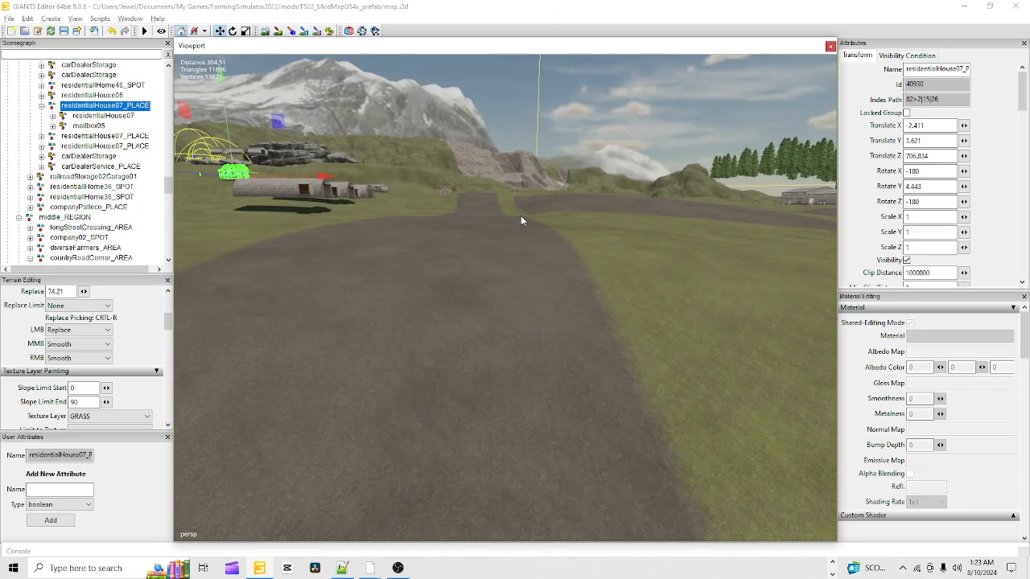
alt+right_drag(499, 298, 435, 408)
alt+drag(439, 241, 547, 261)
alt+right_drag(547, 262, 627, 210)
alt+drag(757, 321, 610, 346)
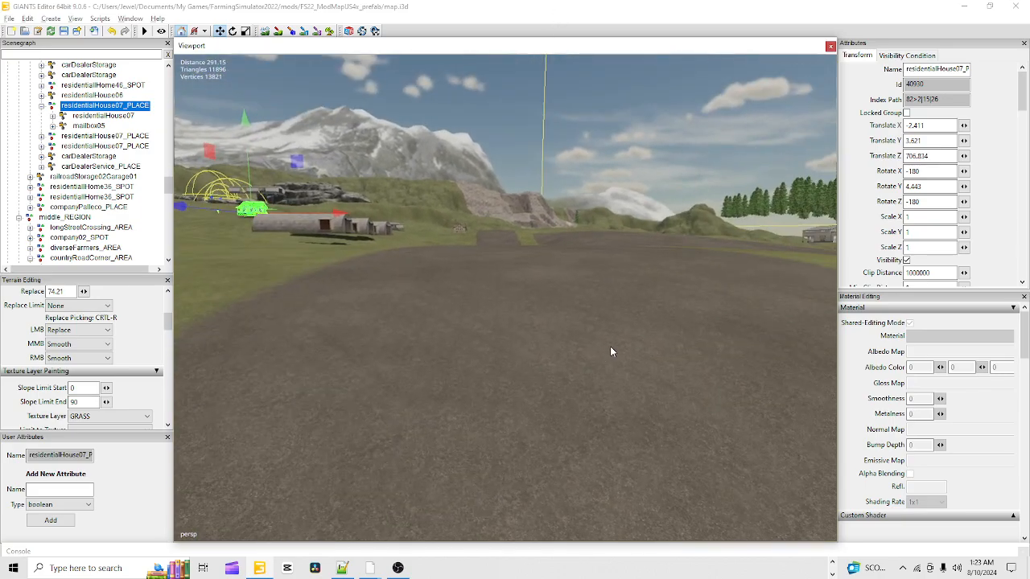
- Smooth the ground along the newly joined road stretch and its verge with terrain sculpting, and leave the sculpting mode
alt+right_drag(610, 346, 570, 448)
alt+drag(720, 411, 630, 412)
alt+right_drag(631, 412, 712, 270)
alt+drag(627, 419, 670, 350)
alt+right_drag(669, 350, 659, 418)
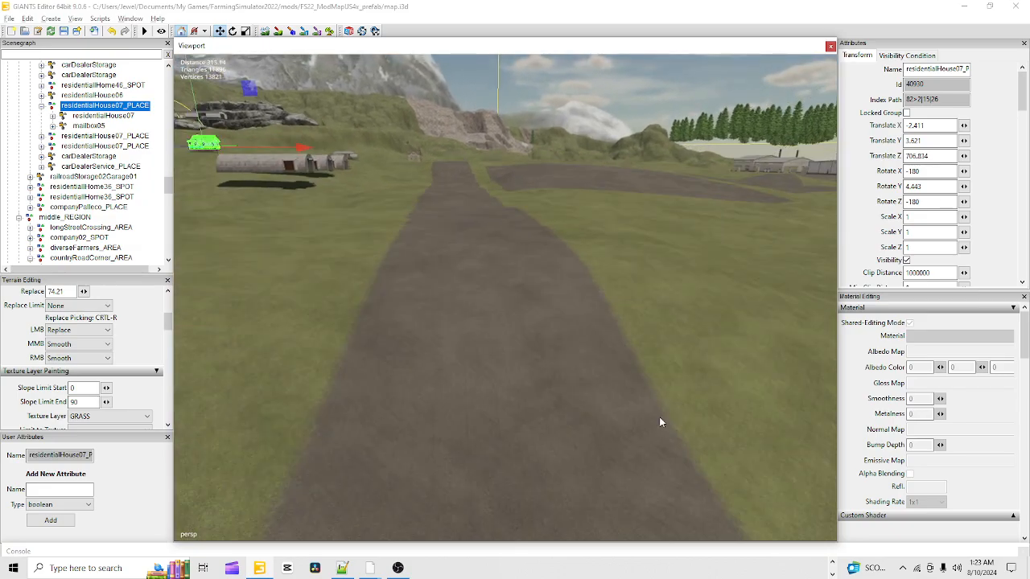
click(265, 31)
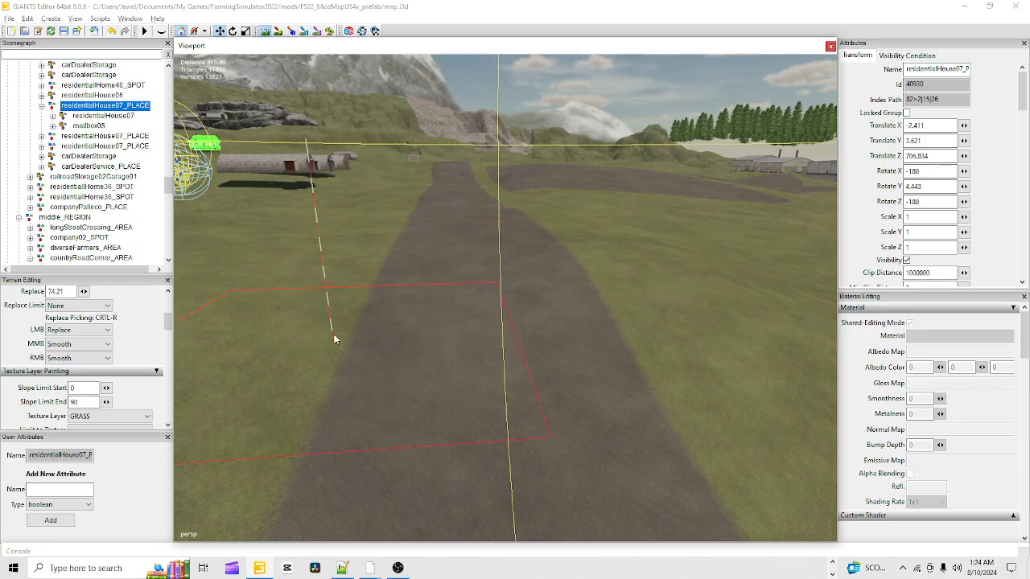
click(267, 32)
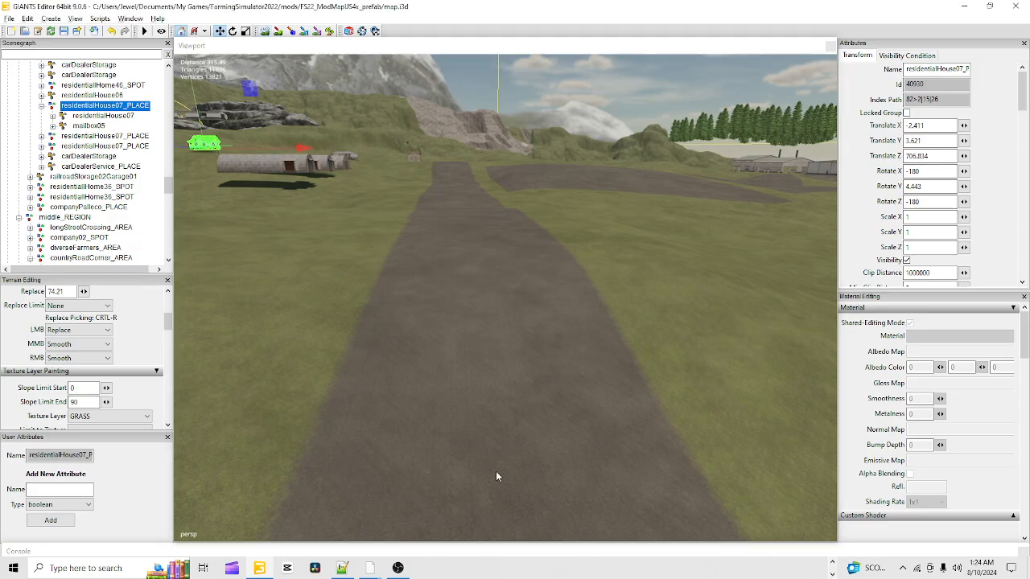
- Paint DIRT along the jagged verge on the house side of the road to widen it into a straight edge
alt+right_drag(496, 471, 549, 210)
alt+drag(507, 355, 443, 376)
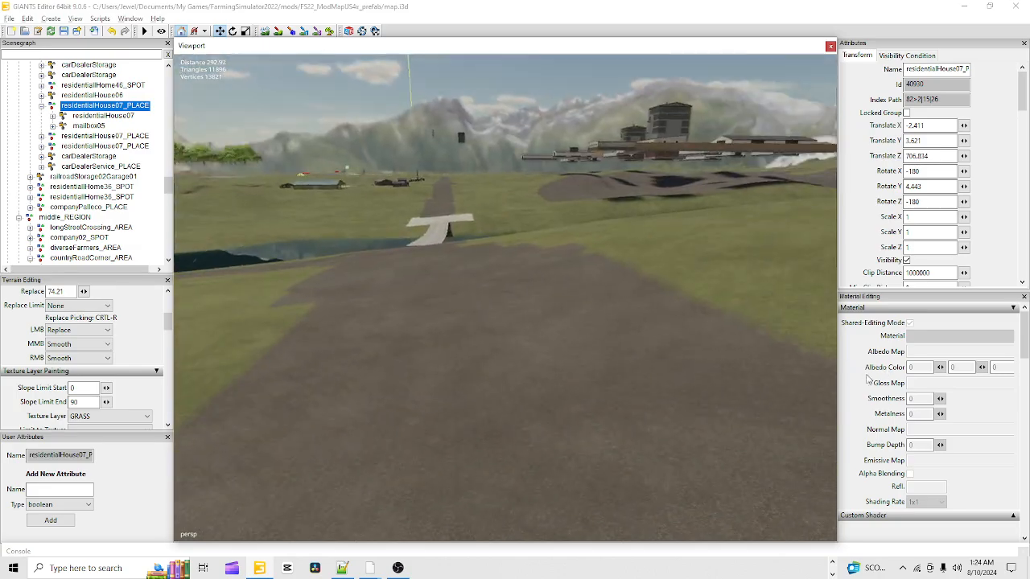
alt+drag(480, 480, 458, 420)
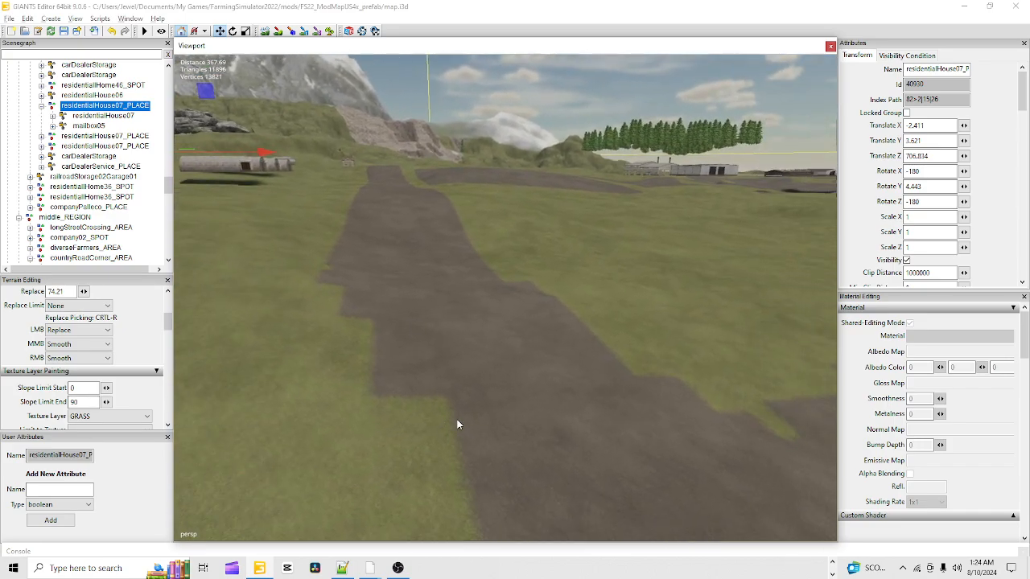
click(280, 31)
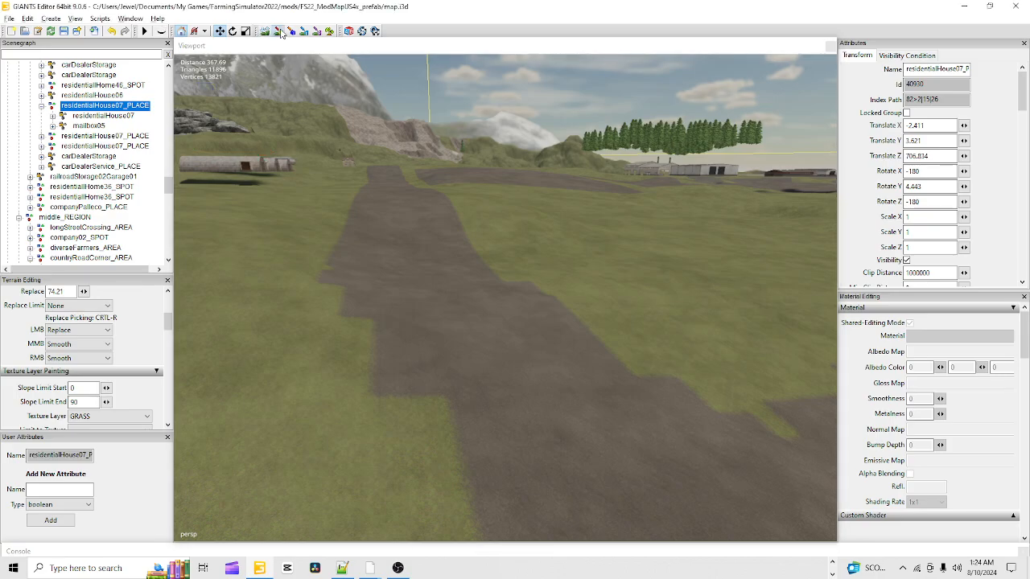
click(417, 294)
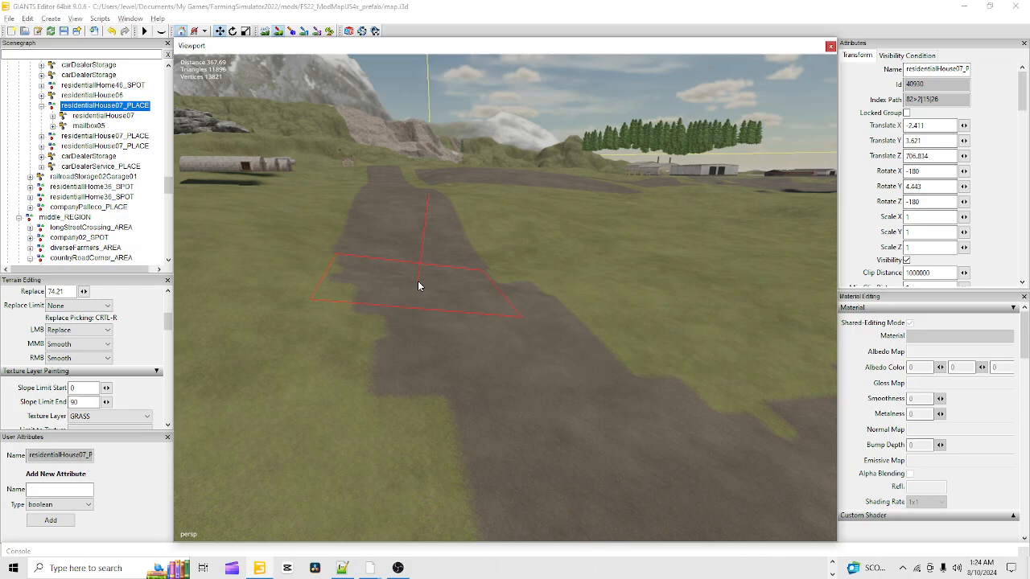
key(ctrl+r)
mouse_move(412, 265)
mouse_down()
mouse_move(426, 357)
mouse_move(460, 450)
mouse_up()
- Paint GRASS over the uneven road edge opposite the houses and touch up that edge with DIRT
key(ctrl+r)
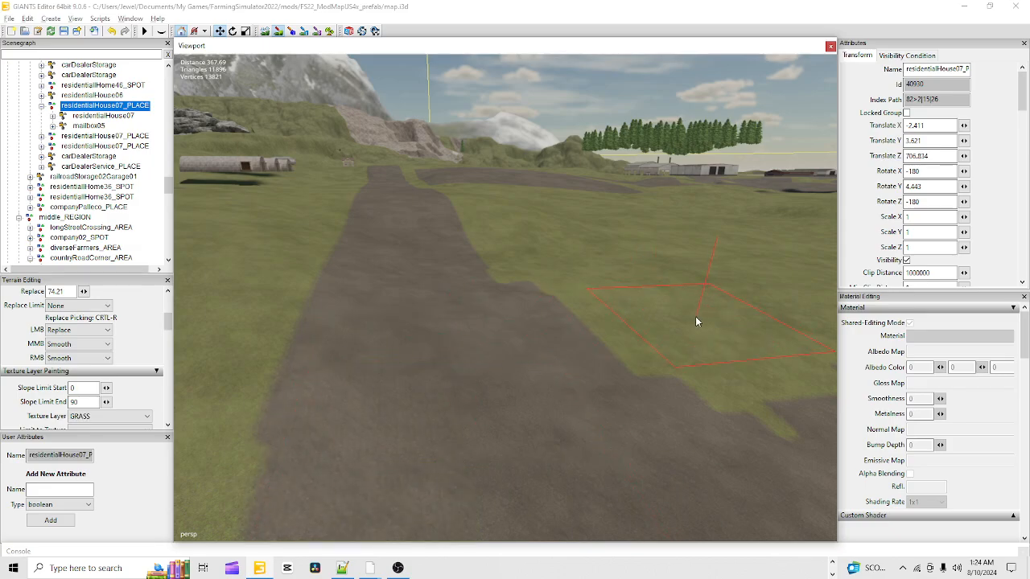
mouse_move(697, 322)
mouse_down()
mouse_move(627, 335)
mouse_move(605, 301)
mouse_up()
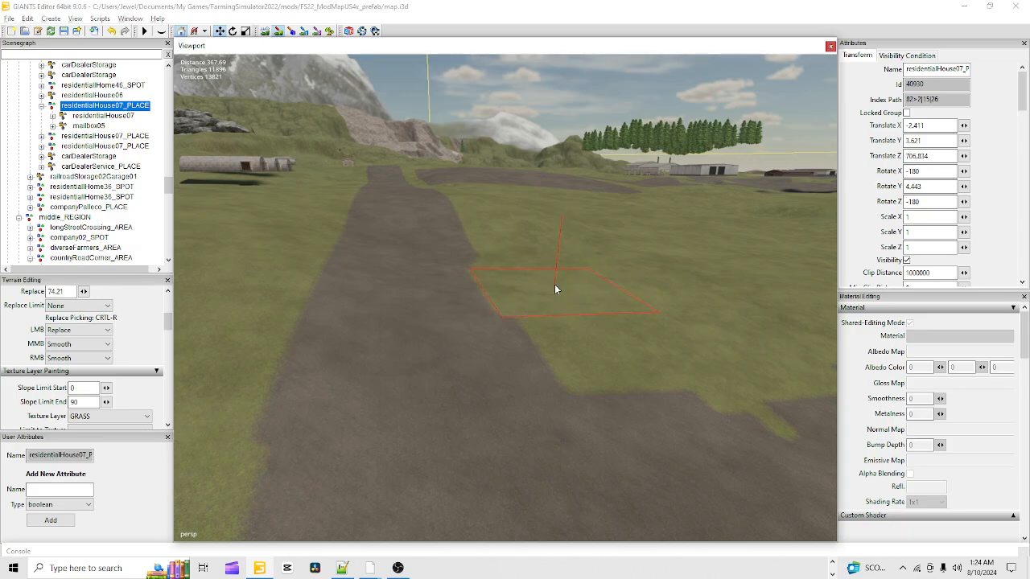
key(ctrl+t)
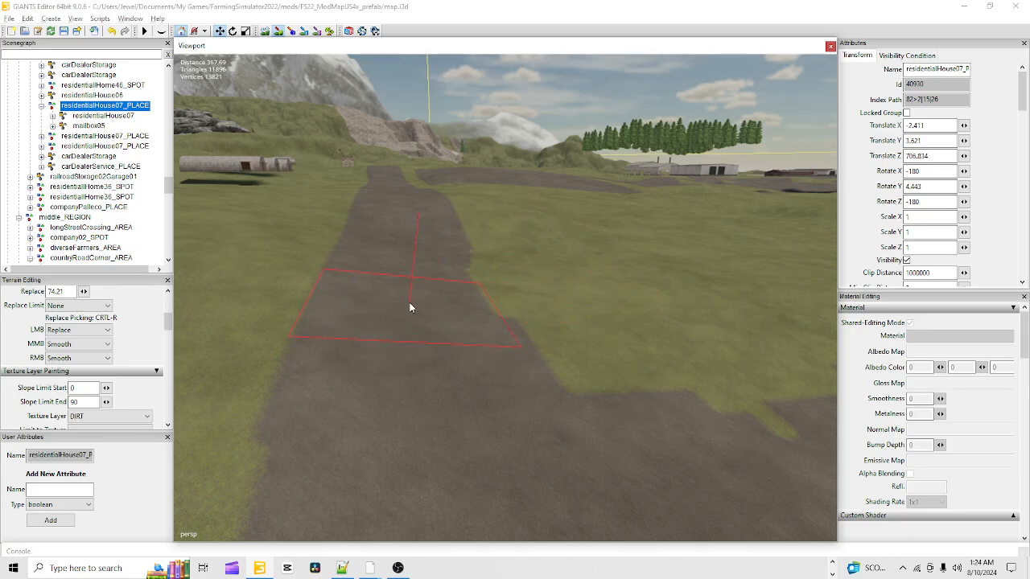
drag(415, 267, 415, 256)
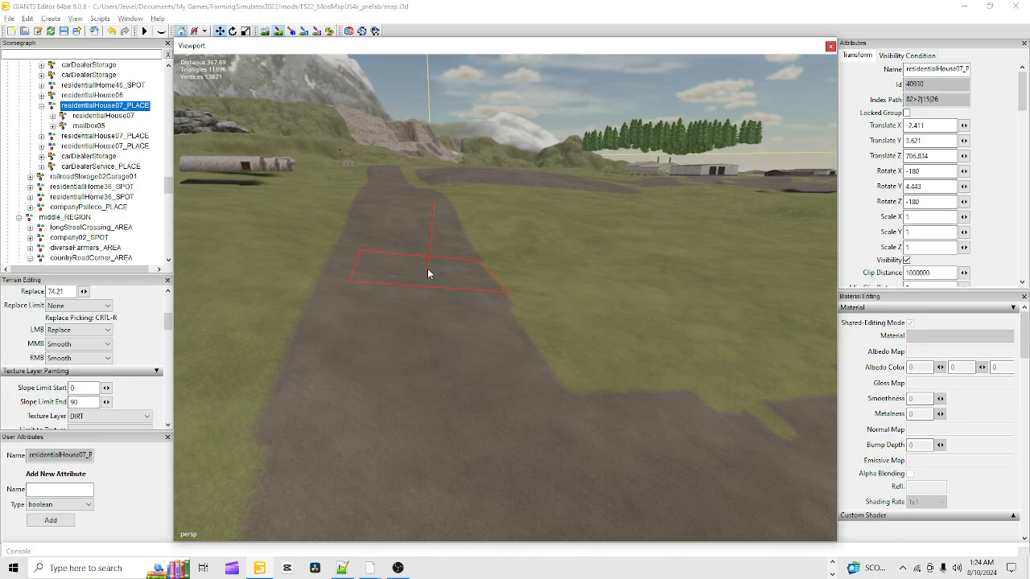
drag(427, 268, 454, 342)
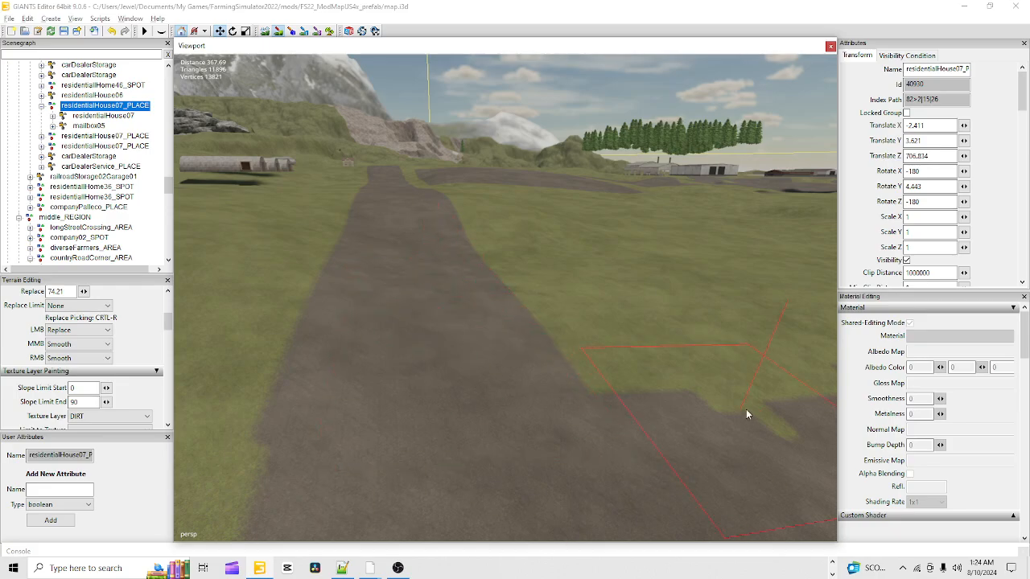
- Cover the dirt patch branching off the near road with GRASS, straighten the opposite edge with DIRT, and turn off texture painting
key(ctrl+r)
mouse_move(756, 357)
mouse_down()
mouse_move(784, 415)
mouse_move(766, 447)
mouse_up()
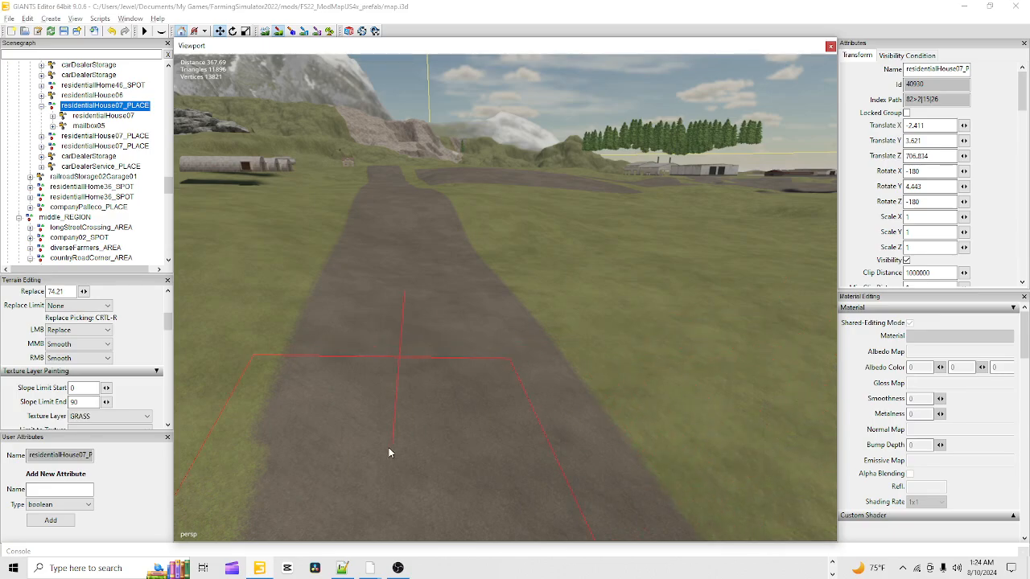
key(ctrl+r)
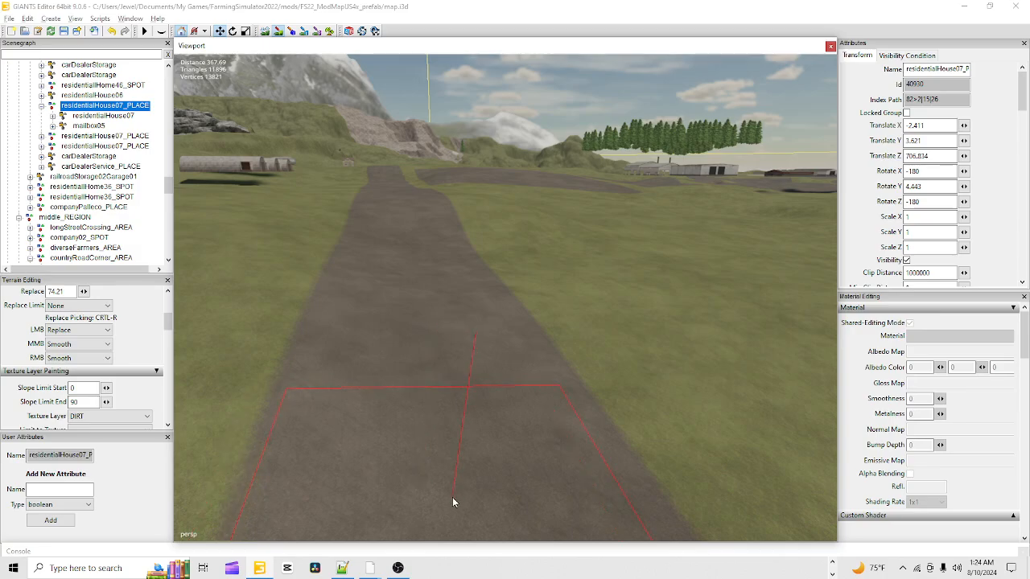
click(279, 32)
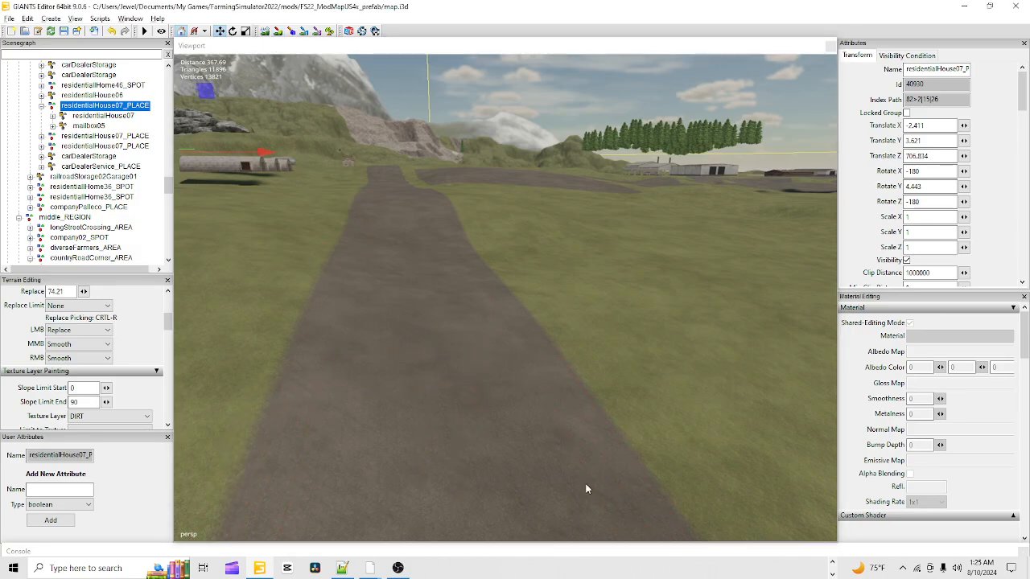
- Sample a replace height of 65.01 beside the road and level the road and its verges to that height
mouse_move(587, 486)
alt+mouse_down()
mouse_move(565, 478)
mouse_move(564, 333)
mouse_move(600, 342)
alt+mouse_up()
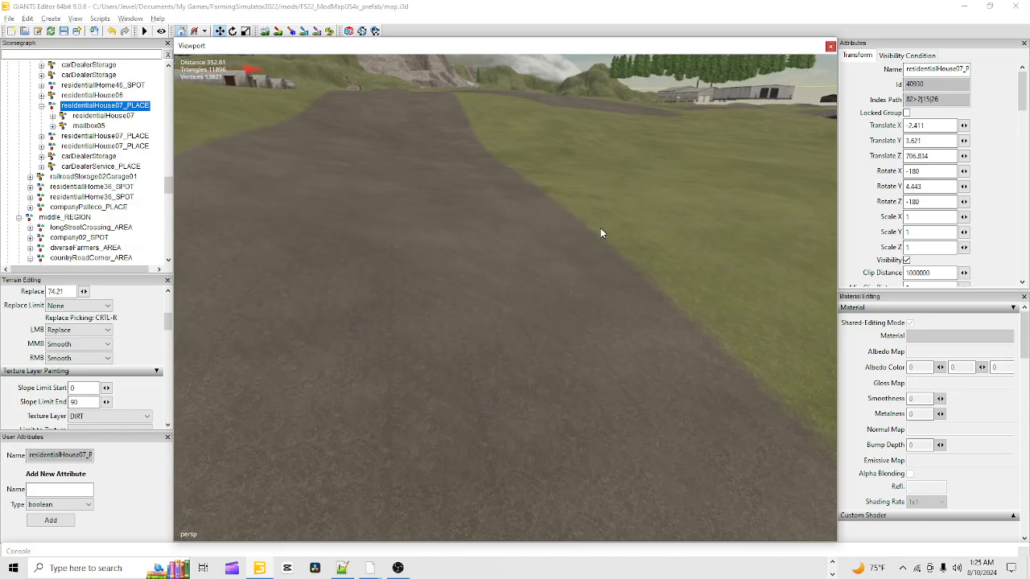
alt+drag(600, 234, 651, 284)
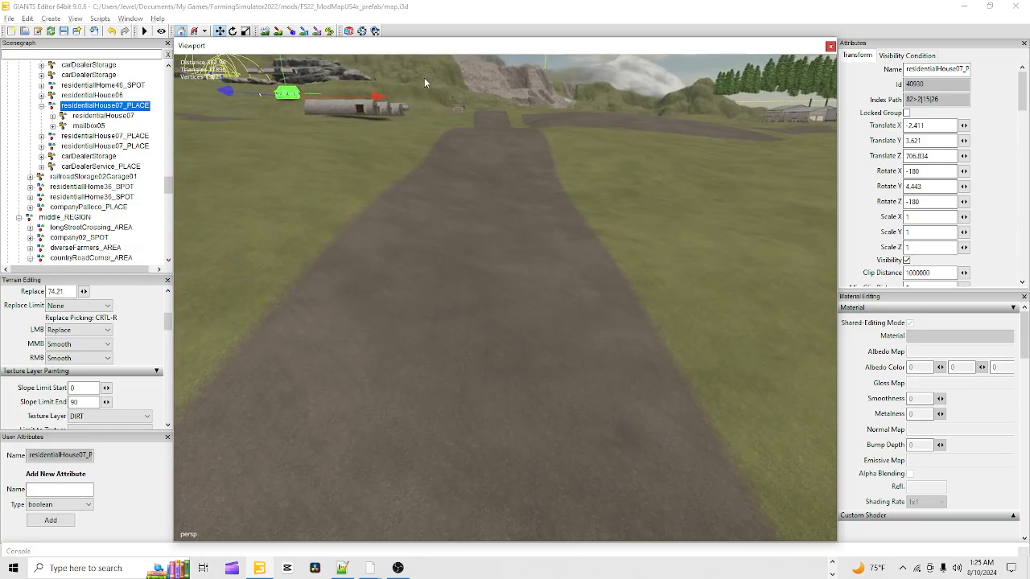
click(265, 32)
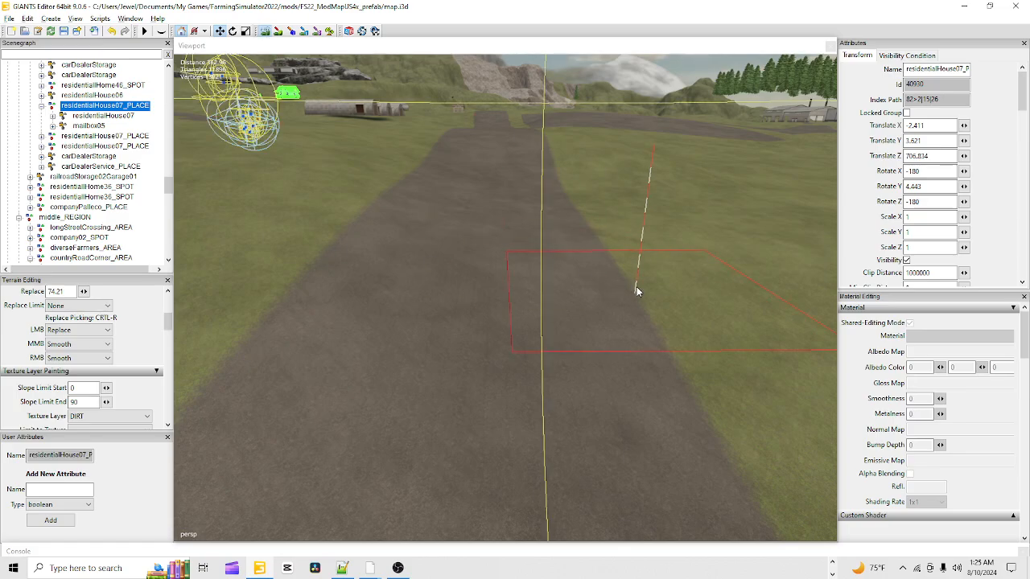
ctrl+right_click(635, 239)
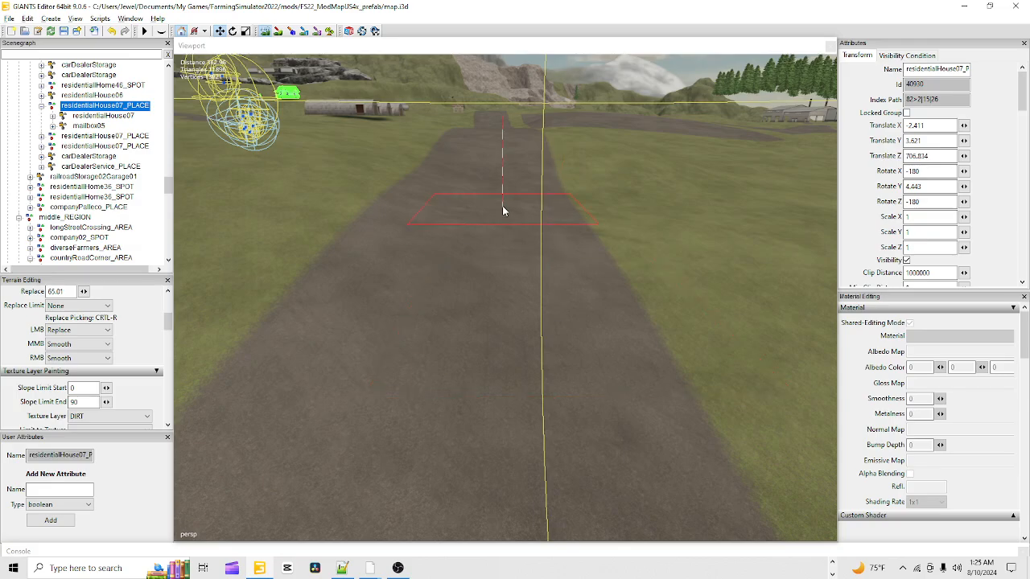
click(535, 214)
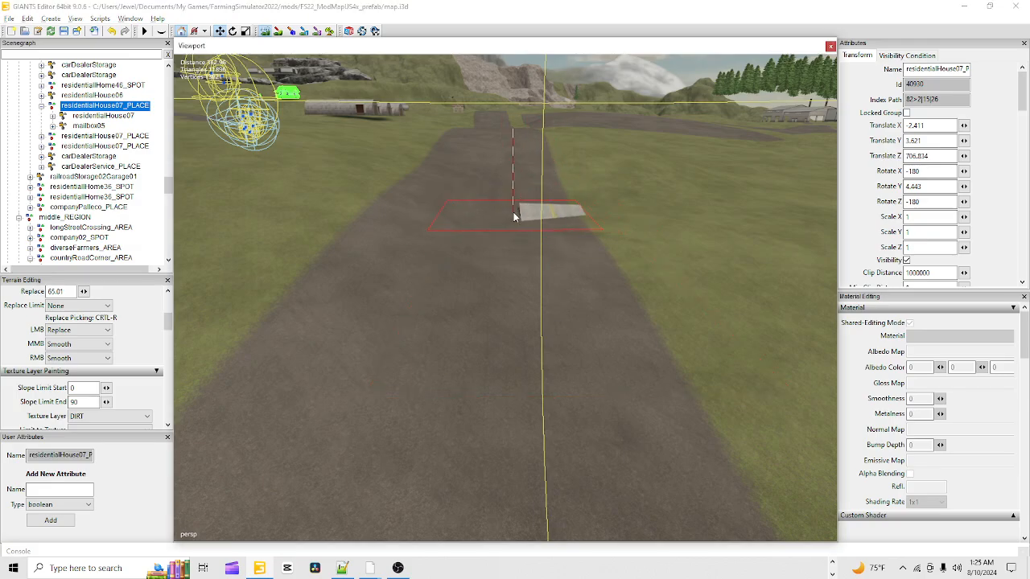
mouse_move(551, 215)
mouse_down()
mouse_move(565, 215)
mouse_move(552, 203)
mouse_move(457, 204)
mouse_move(400, 225)
mouse_move(383, 268)
mouse_move(345, 237)
mouse_move(303, 338)
mouse_up()
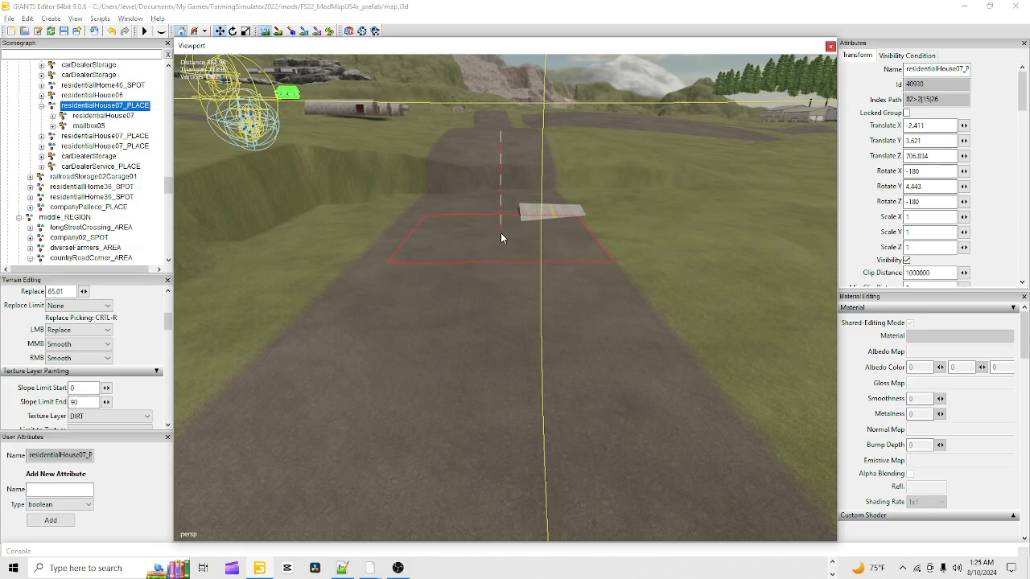
- Smooth the steep banks around the levelled road section by the concrete slab, and leave the sculpting mode
mouse_move(509, 159)
right_down()
mouse_move(497, 185)
mouse_move(485, 173)
mouse_move(473, 184)
mouse_move(473, 152)
right_up()
mouse_move(472, 152)
mouse_down()
mouse_move(473, 184)
mouse_move(372, 184)
mouse_move(222, 218)
mouse_up()
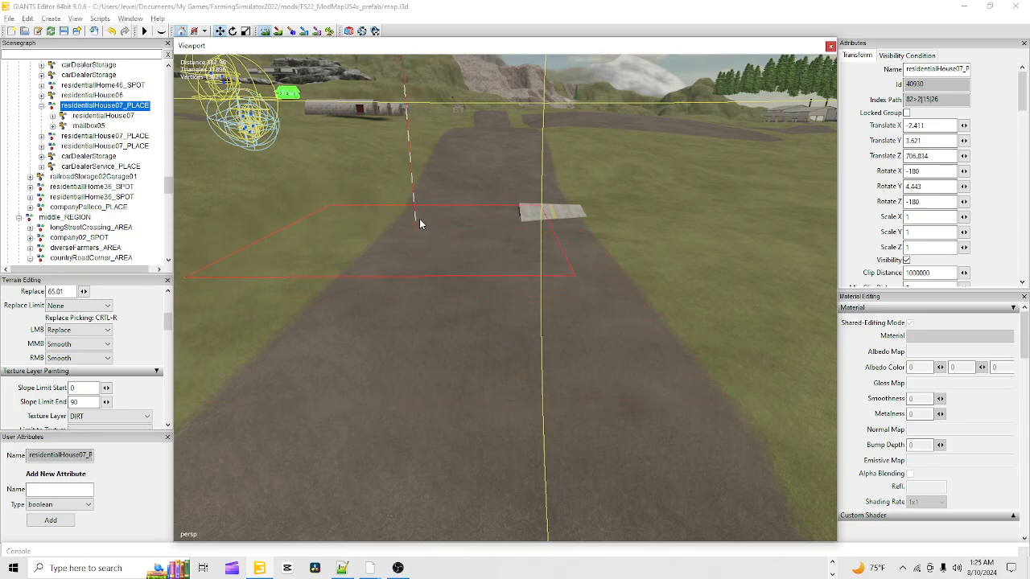
mouse_move(419, 219)
mouse_down()
mouse_move(404, 218)
mouse_move(276, 363)
mouse_move(343, 196)
mouse_move(304, 174)
mouse_up()
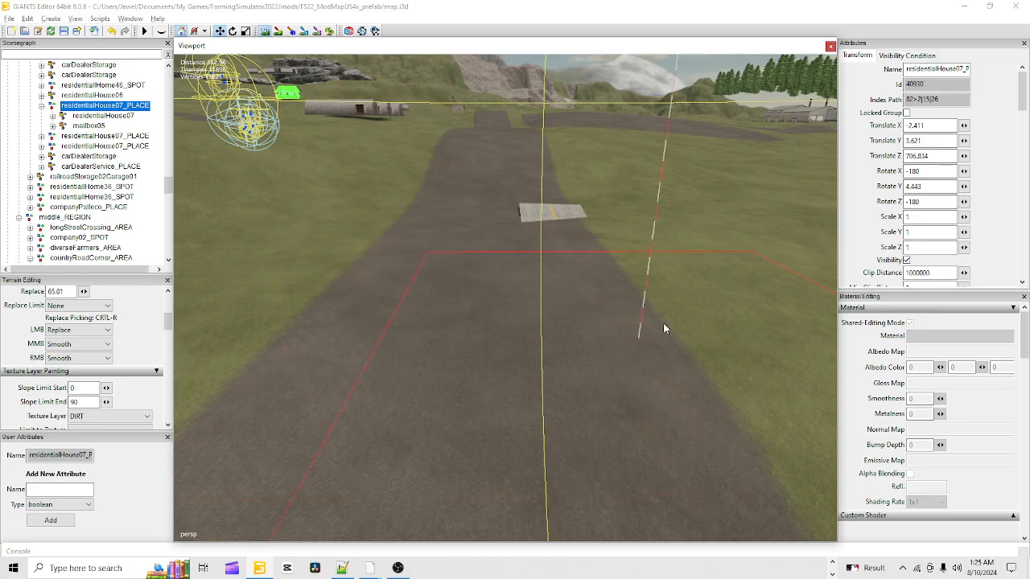
click(262, 30)
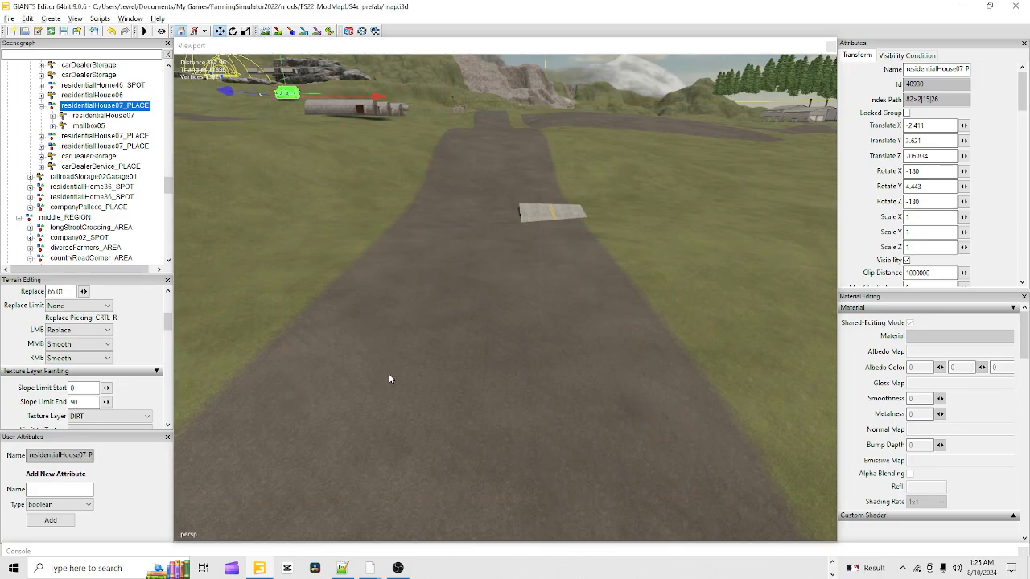
- Examine the levelled road at ground level, following it past the concrete slab toward the houses
alt+right_drag(372, 364, 441, 112)
alt+drag(490, 337, 481, 429)
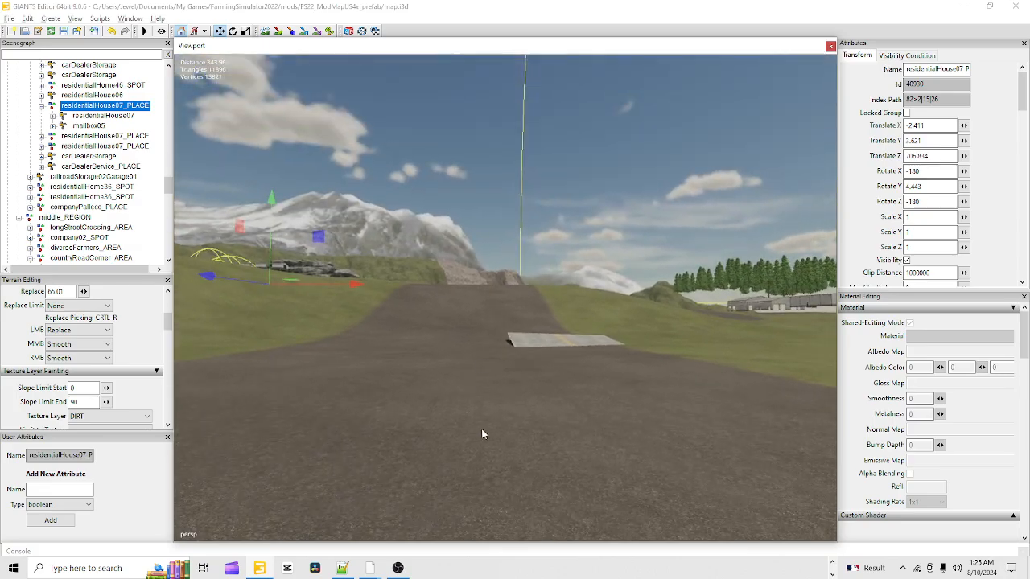
alt+right_drag(481, 429, 555, 165)
alt+drag(459, 470, 503, 468)
alt+right_drag(483, 466, 523, 330)
alt+drag(613, 394, 562, 485)
alt+right_drag(562, 485, 593, 402)
alt+drag(609, 500, 617, 402)
alt+right_drag(622, 512, 768, 278)
alt+drag(564, 523, 566, 451)
alt+right_drag(566, 451, 632, 322)
alt+drag(607, 383, 562, 433)
alt+right_drag(563, 433, 592, 382)
alt+drag(592, 381, 597, 330)
alt+right_drag(596, 394, 621, 294)
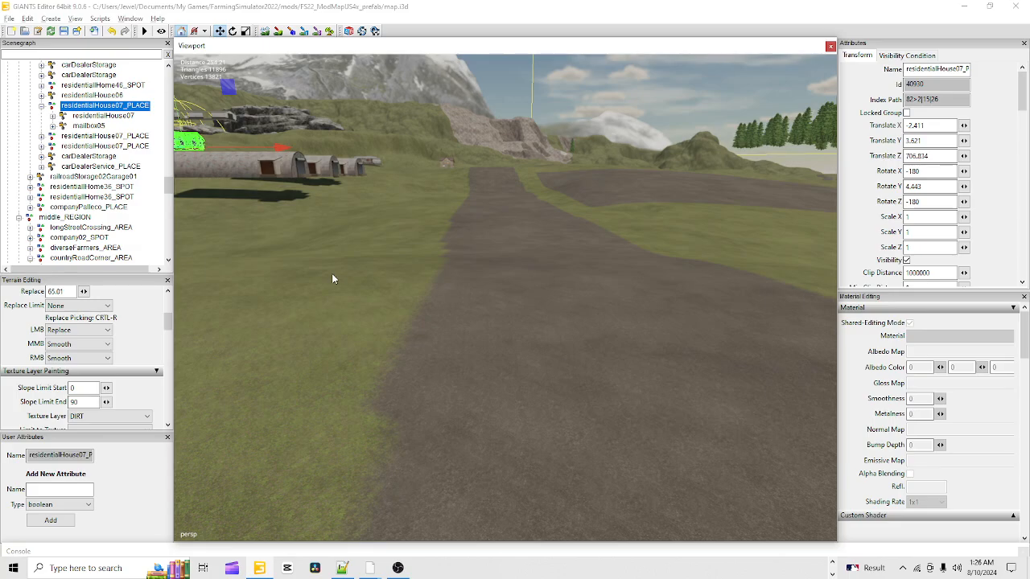
- Paint DIRT over the grassy edge on the house side of the road to widen the stretch toward the houses
click(268, 31)
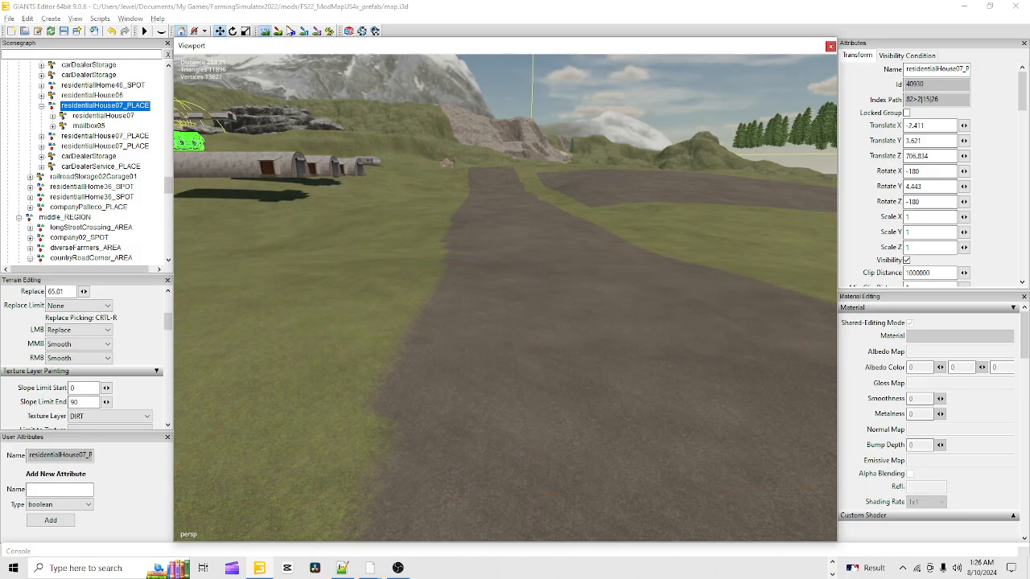
click(279, 29)
click(535, 248)
click(543, 249)
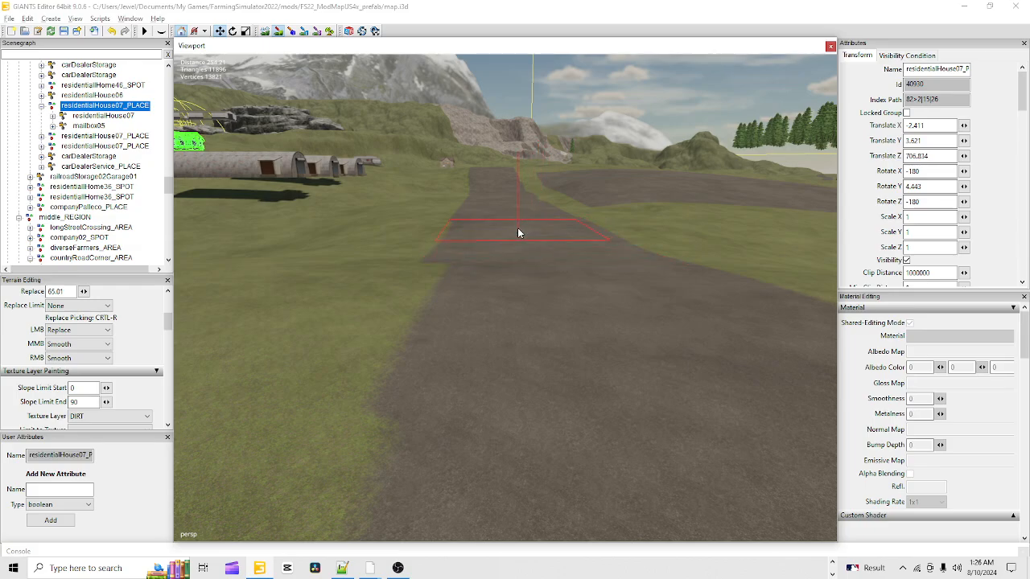
click(518, 228)
click(515, 242)
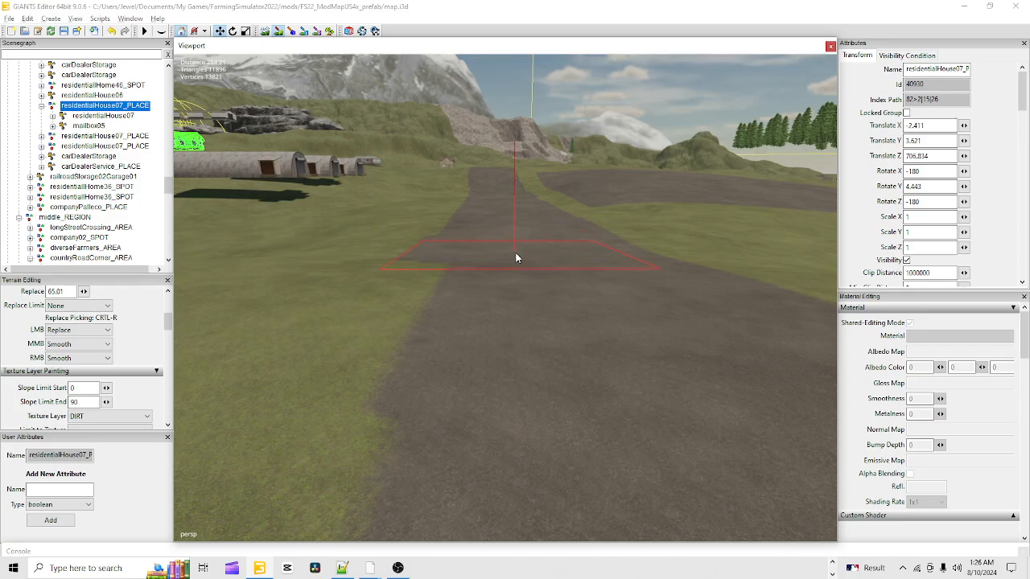
click(541, 293)
click(604, 364)
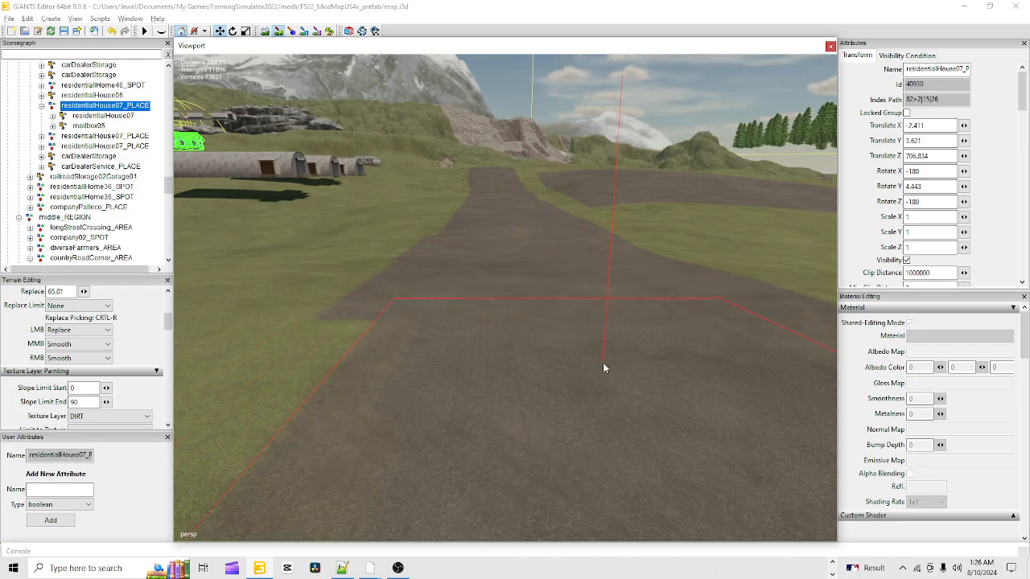
click(579, 366)
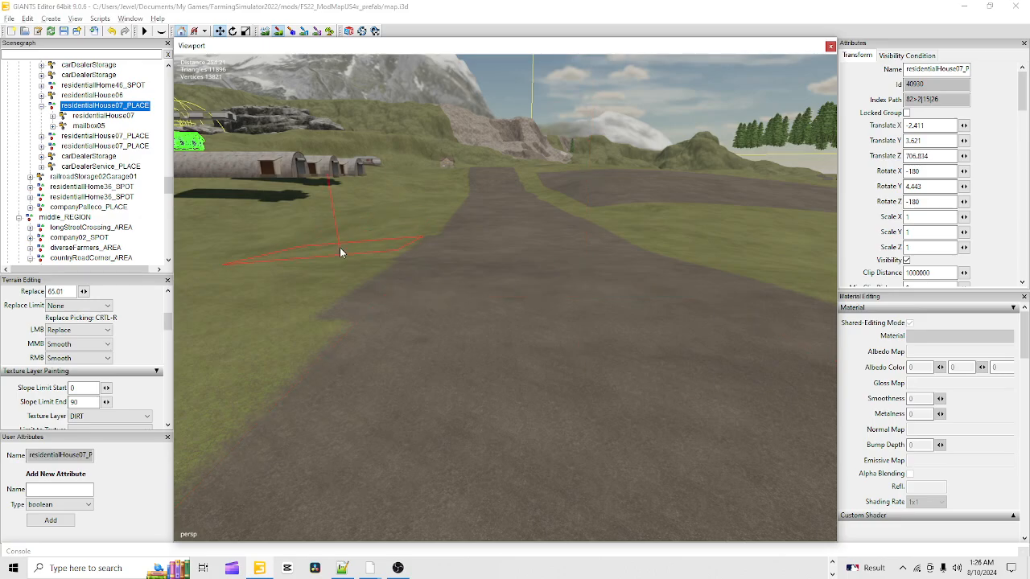
- Paint GRASS back over the excess dirt along the house-side edge of the road
key(ctrl+r)
click(369, 245)
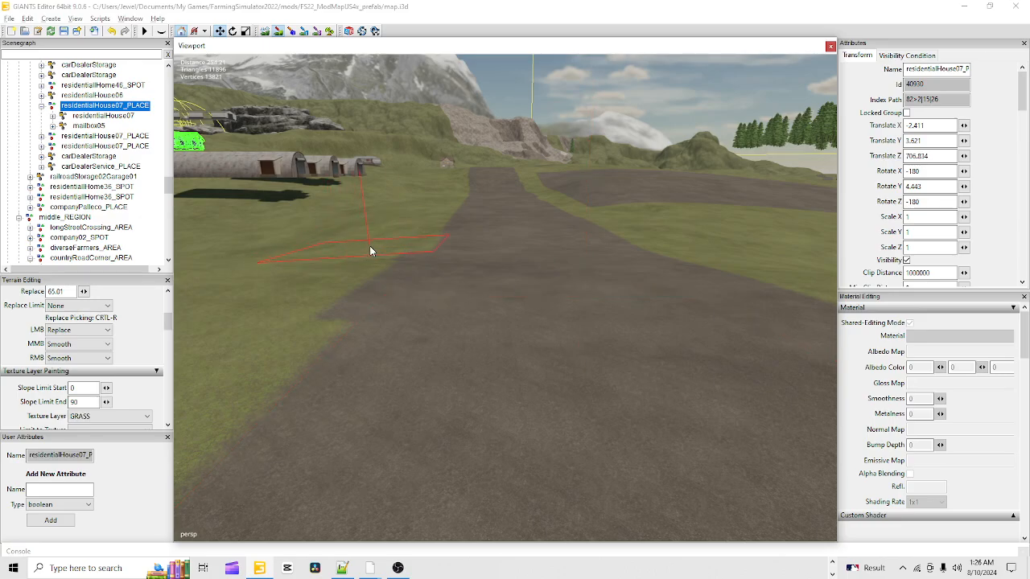
click(328, 264)
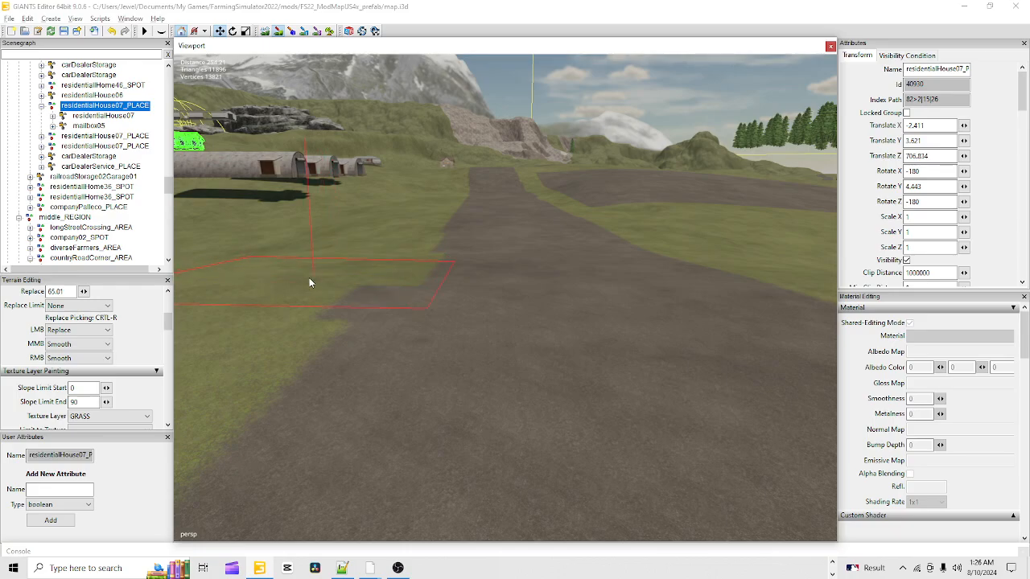
click(199, 308)
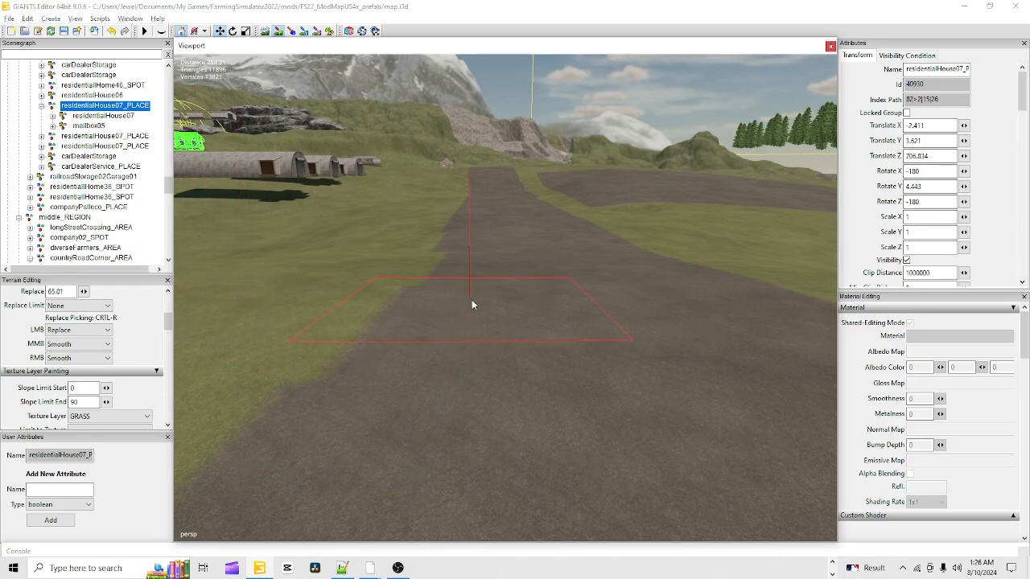
- Repaint the house-side road edge with DIRT into a smooth flare, and turn off texture painting
ctrl+right_click(524, 320)
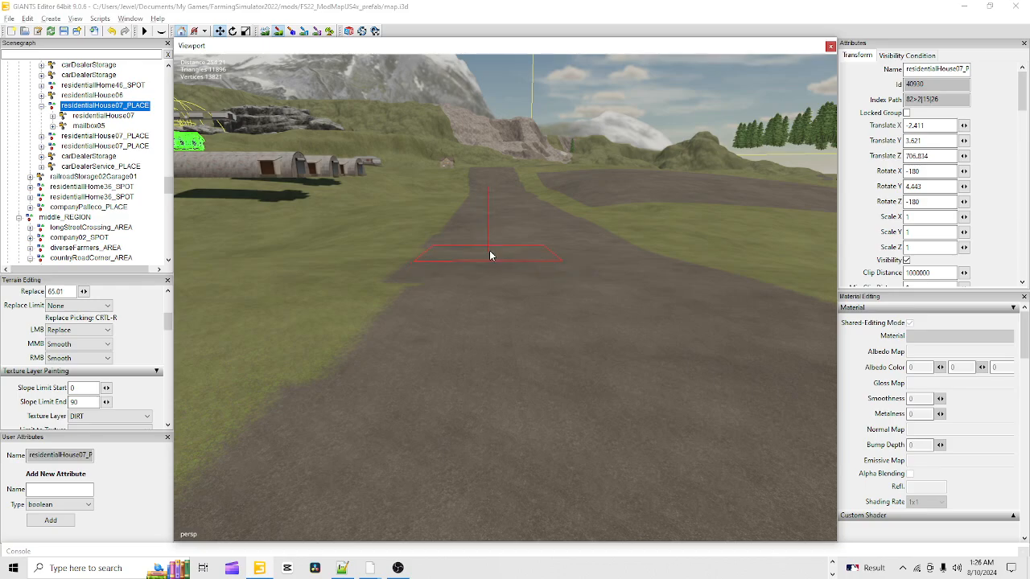
mouse_move(474, 336)
mouse_down()
mouse_move(460, 391)
mouse_move(614, 230)
mouse_up()
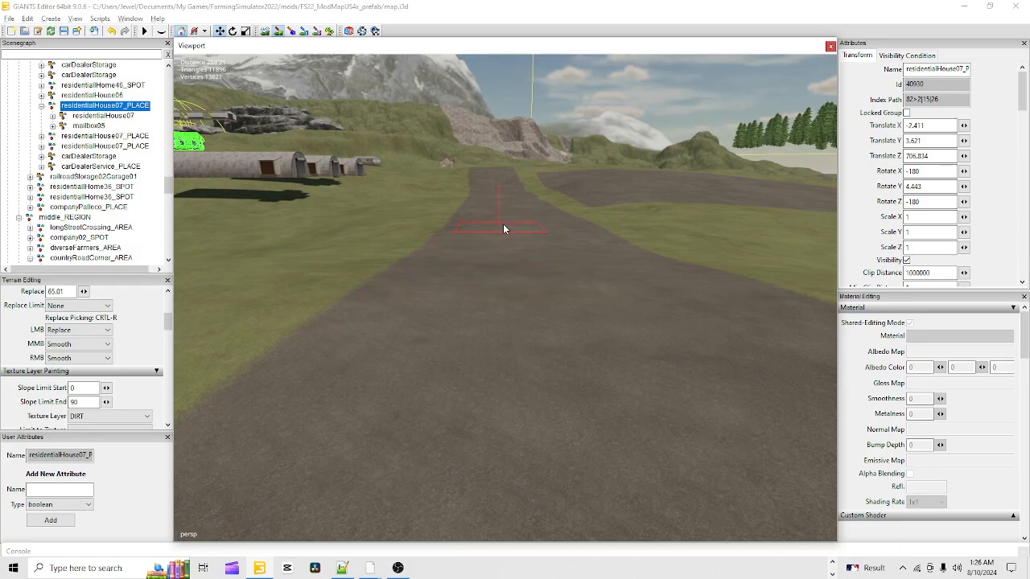
click(279, 33)
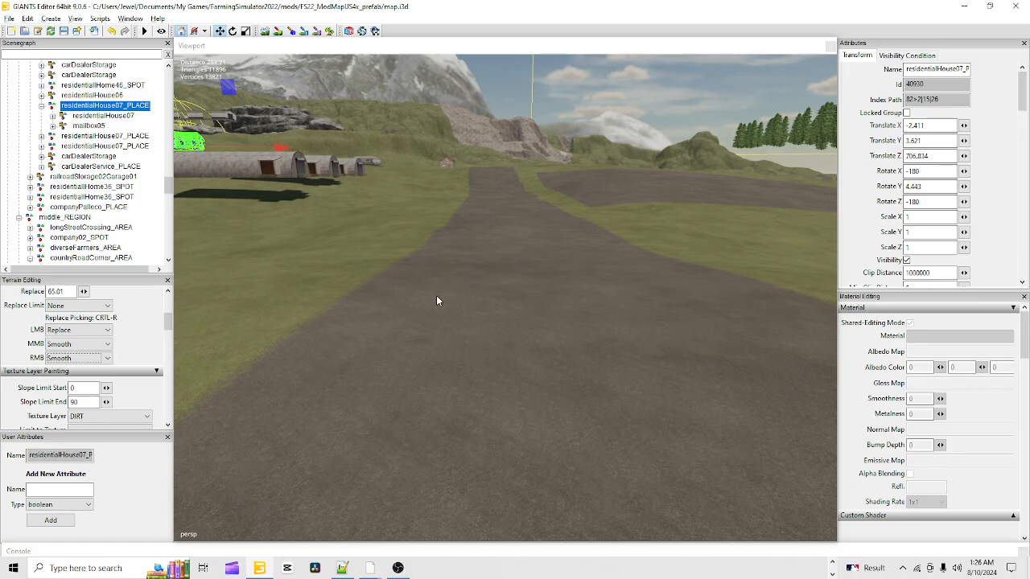
alt+right_drag(527, 457, 537, 215)
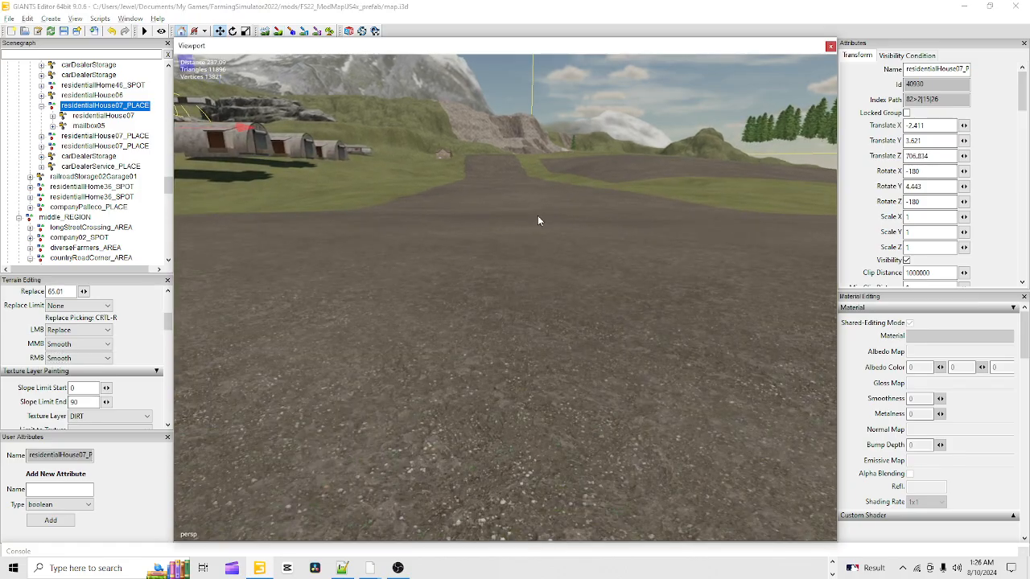
- Inspect the repainted dirt road from both directions, checking its slope and grass edges around the concrete road slab
alt+drag(514, 298, 535, 275)
alt+right_drag(535, 275, 526, 211)
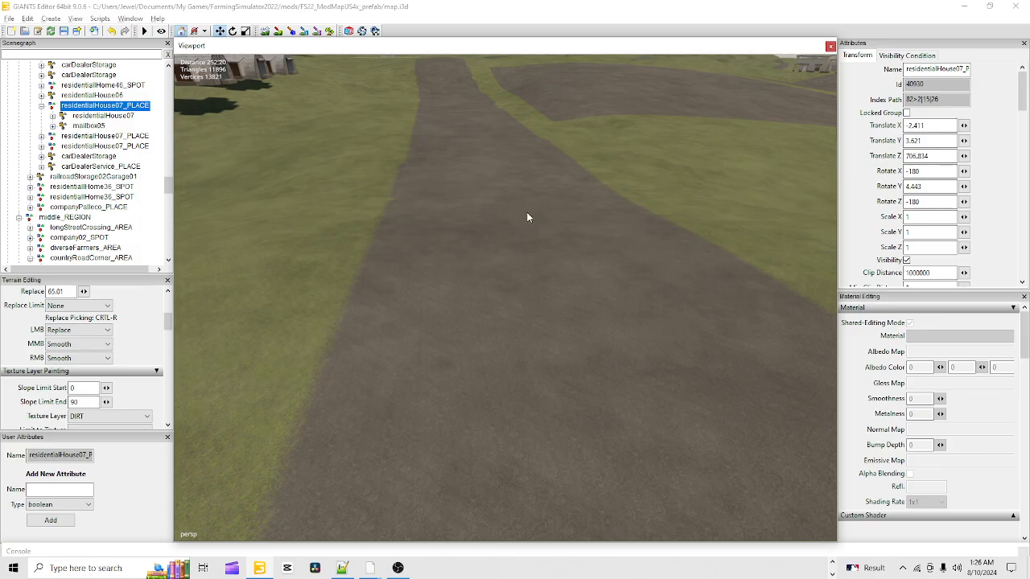
alt+drag(526, 212, 616, 436)
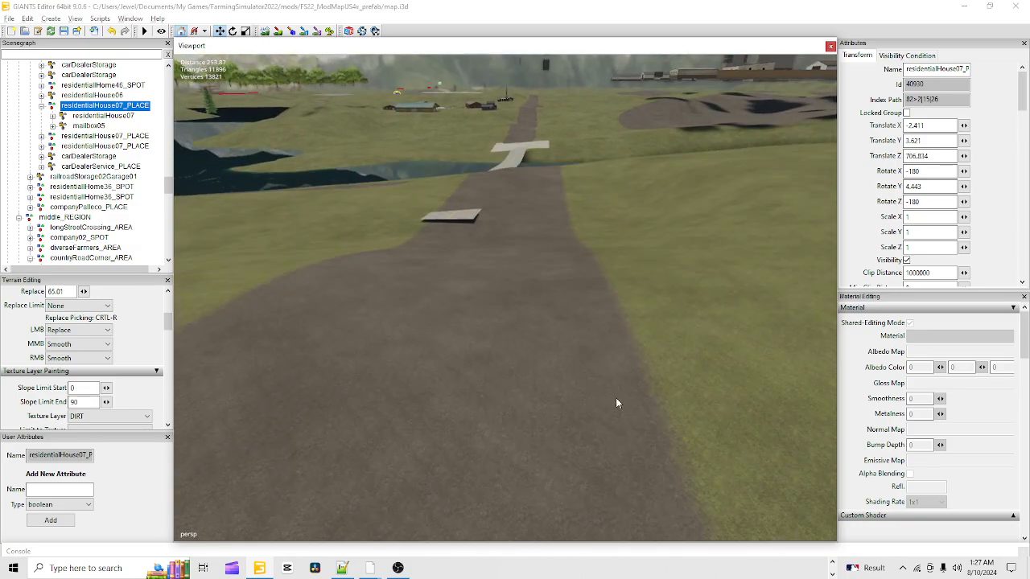
click(266, 32)
click(691, 257)
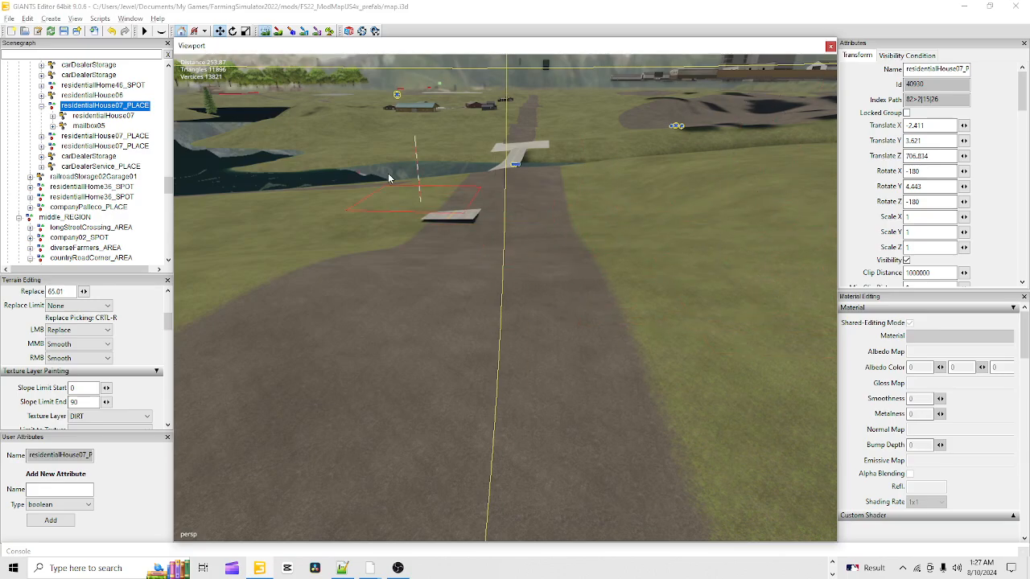
scroll(449, 193, up, 3)
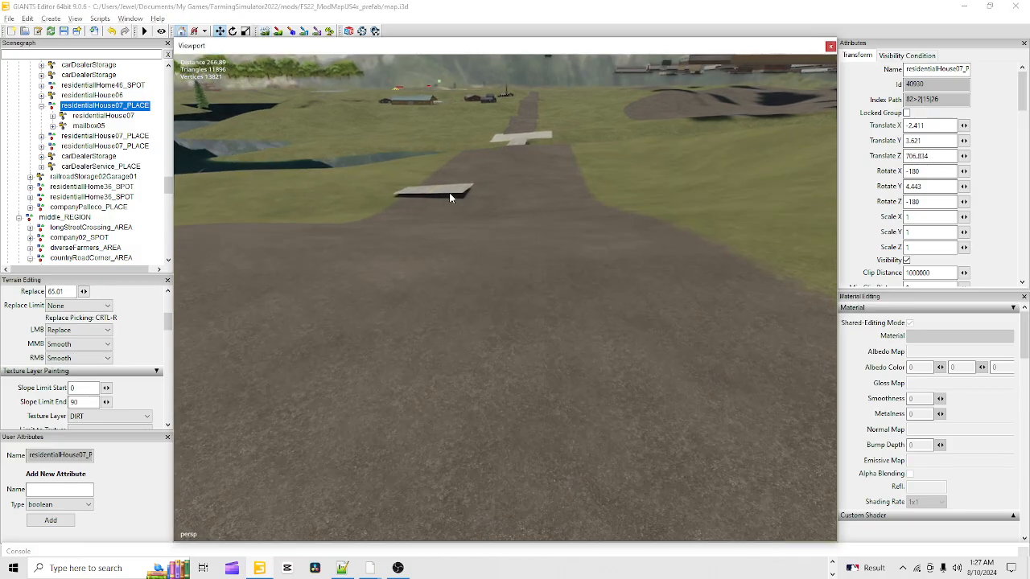
alt+drag(400, 349, 411, 350)
right_drag(411, 350, 761, 144)
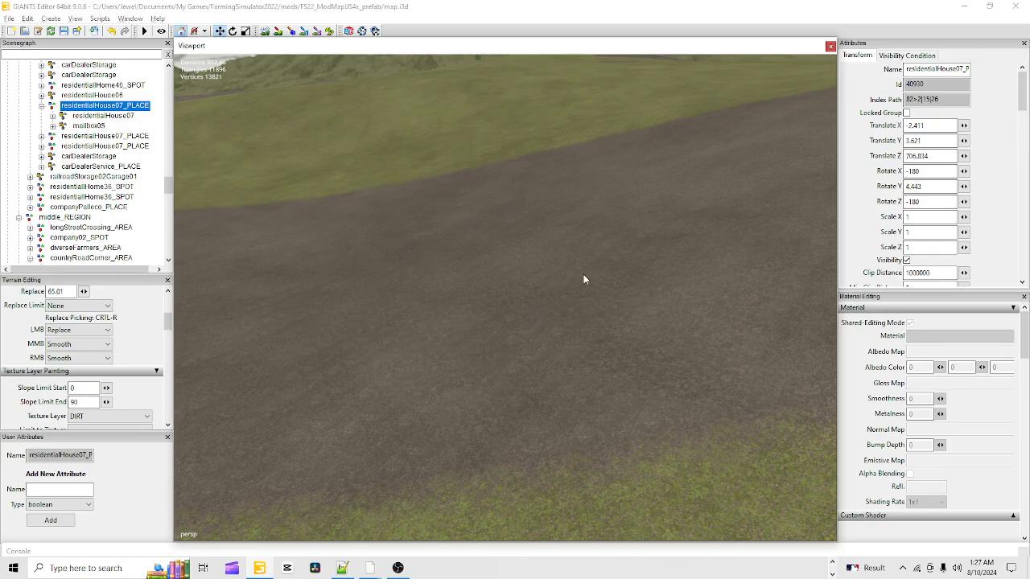
mouse_move(584, 279)
right_down()
mouse_move(584, 313)
mouse_move(722, 287)
mouse_move(426, 356)
mouse_move(387, 315)
mouse_move(376, 347)
mouse_move(497, 305)
mouse_move(559, 256)
mouse_move(508, 363)
mouse_move(519, 285)
mouse_move(593, 260)
mouse_move(575, 288)
right_up()
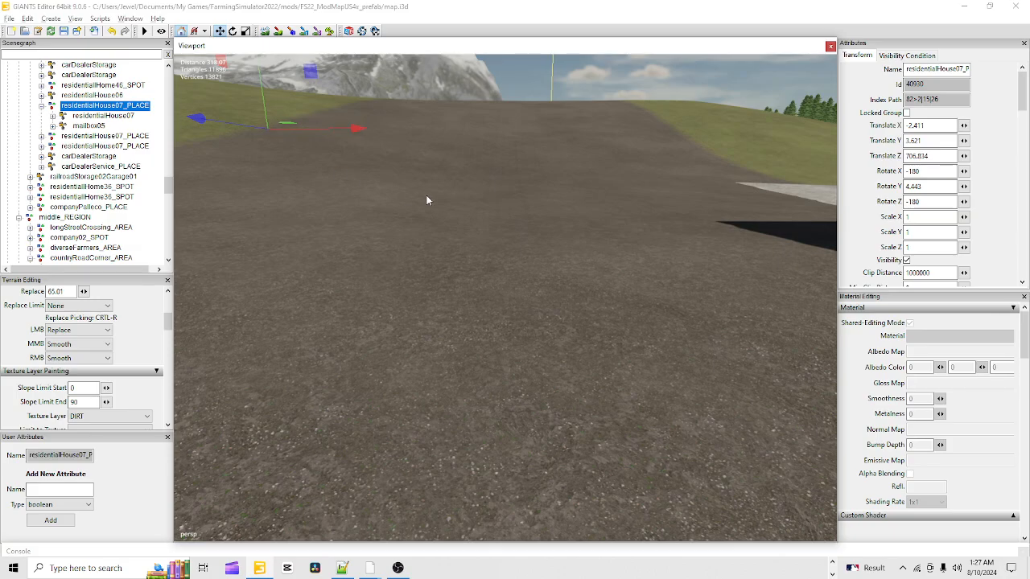
right_drag(427, 200, 545, 242)
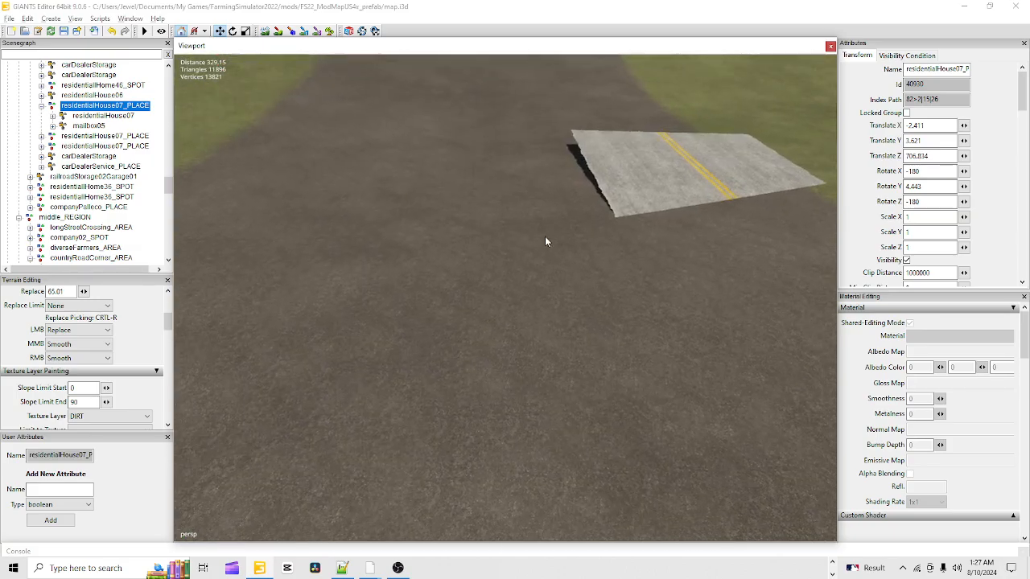
- Sculpt the terrain along the dirt road beyond the protruding concrete slab, replacing heights with 65.01 and blending the roadside slopes
scroll(545, 239, down, 3)
click(265, 31)
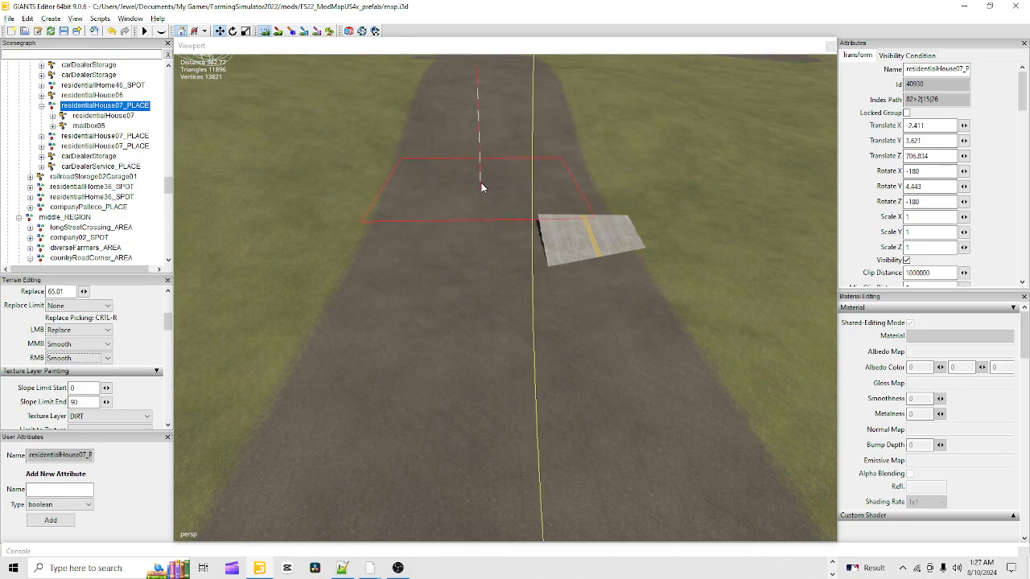
mouse_move(474, 186)
mouse_down()
mouse_move(345, 172)
mouse_move(259, 185)
mouse_up()
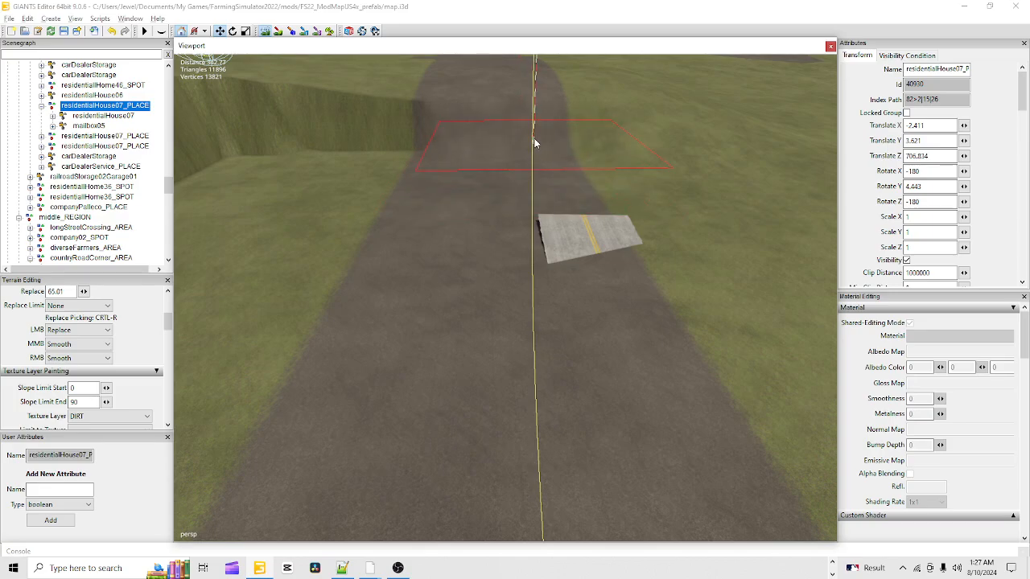
mouse_move(535, 143)
mouse_down()
mouse_move(380, 132)
mouse_move(315, 145)
mouse_move(327, 143)
mouse_up()
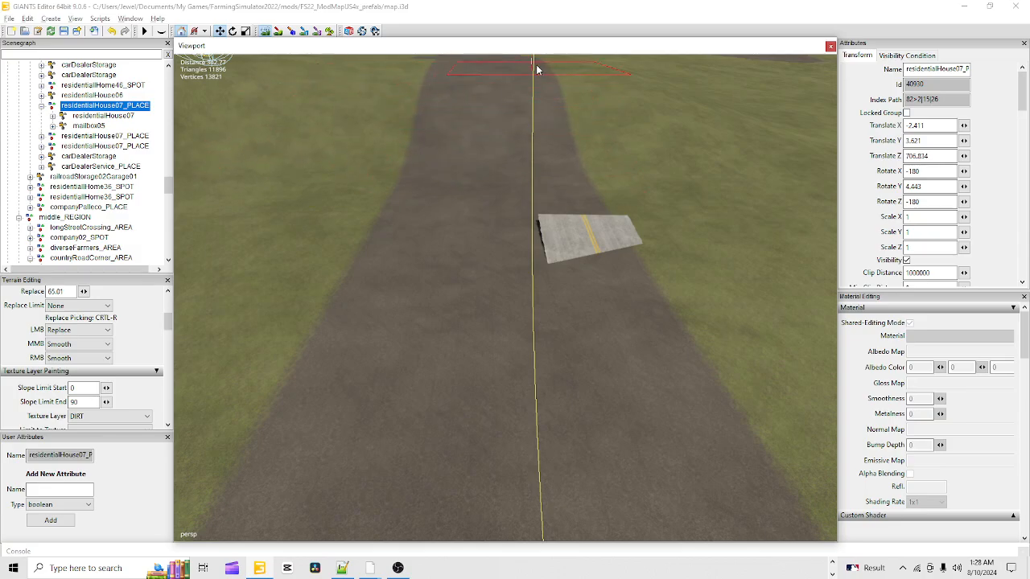
mouse_move(507, 195)
mouse_down()
mouse_move(478, 218)
mouse_move(447, 99)
mouse_up()
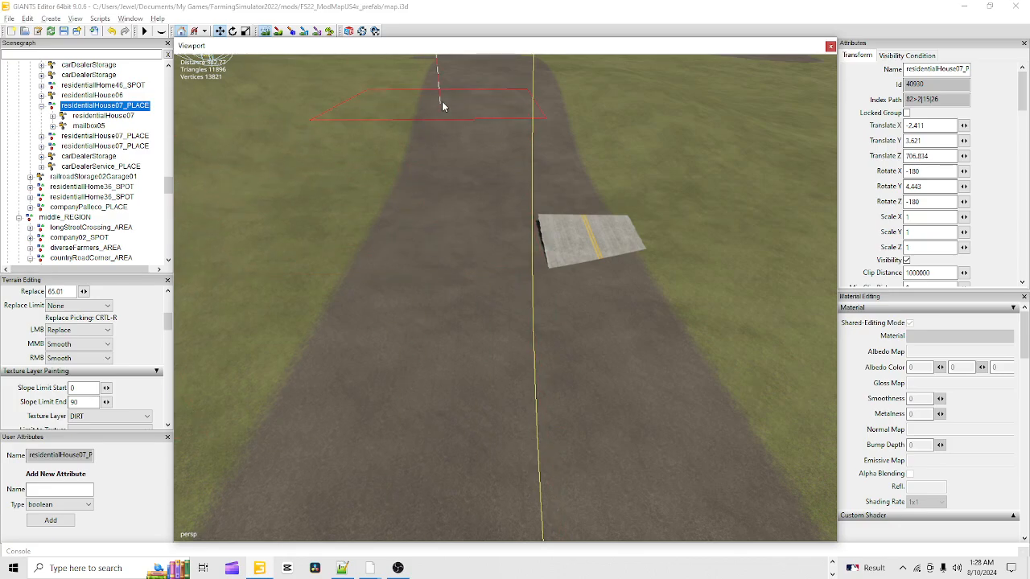
click(268, 34)
- Examine the bridge, its concrete pads and the dirt road approaches on both riverbanks from several angles
scroll(380, 174, up, 5)
mouse_move(420, 223)
alt+mouse_down()
mouse_move(396, 252)
mouse_move(391, 295)
alt+mouse_up()
scroll(465, 153, up, 4)
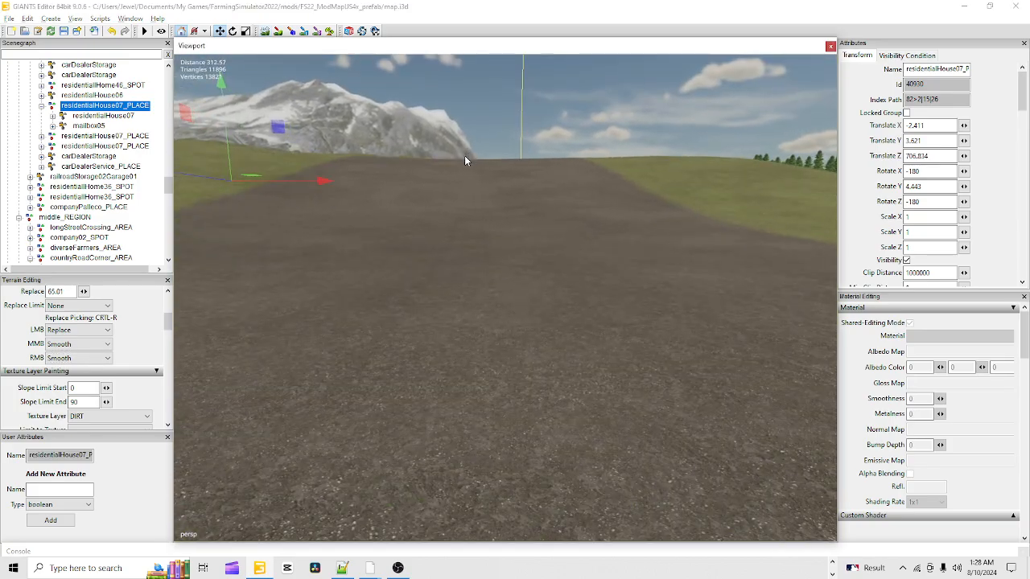
alt+drag(464, 156, 877, 184)
alt+drag(499, 242, 527, 293)
scroll(527, 248, up, 4)
alt+drag(527, 249, 586, 298)
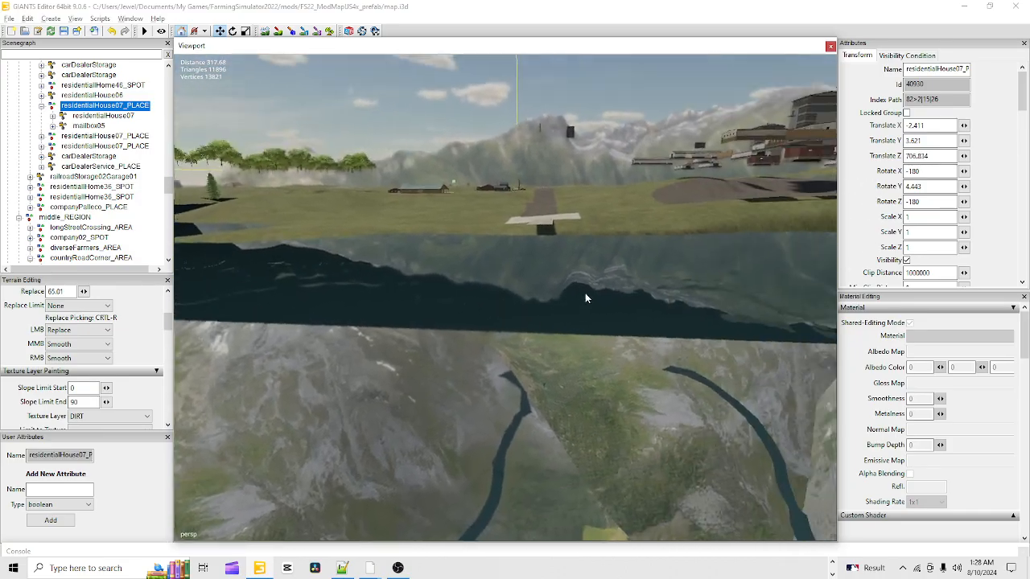
scroll(586, 298, down, 4)
alt+drag(440, 397, 452, 377)
scroll(566, 157, up, 2)
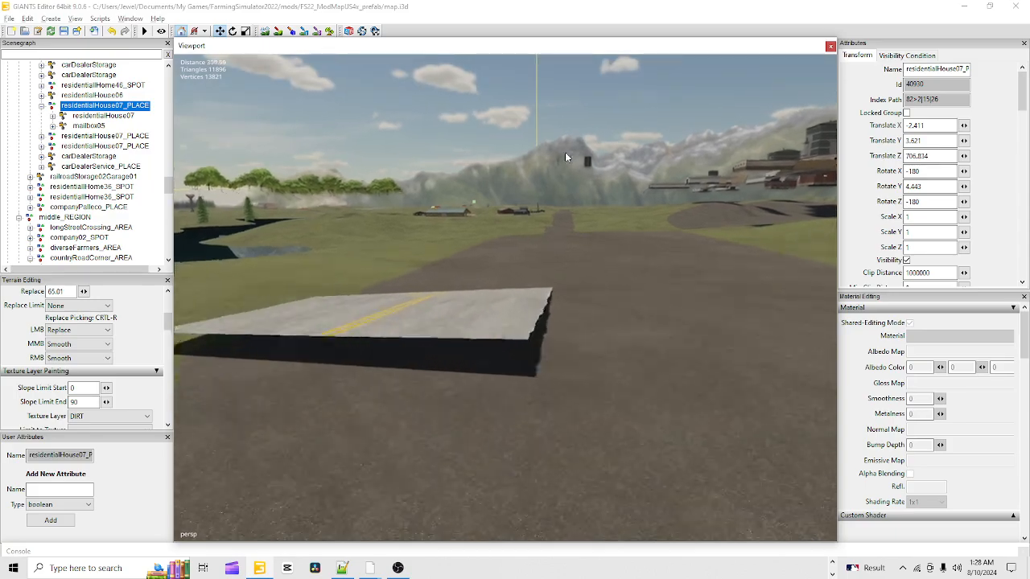
scroll(565, 155, up, 1)
alt+drag(566, 154, 456, 366)
scroll(483, 304, up, 2)
scroll(456, 305, down, 5)
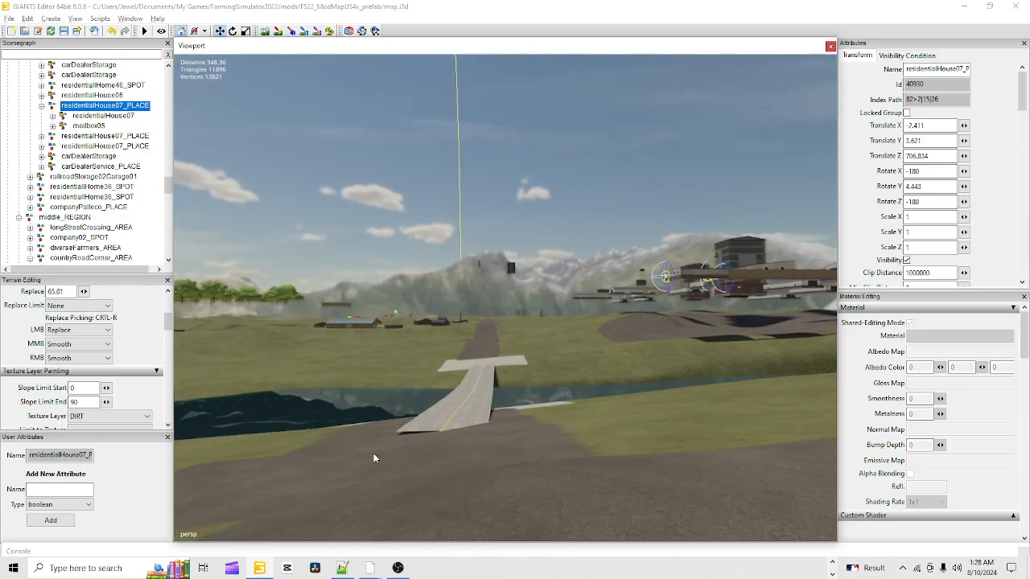
alt+drag(373, 457, 695, 448)
scroll(506, 447, down, 3)
alt+drag(506, 446, 388, 459)
scroll(510, 329, up, 3)
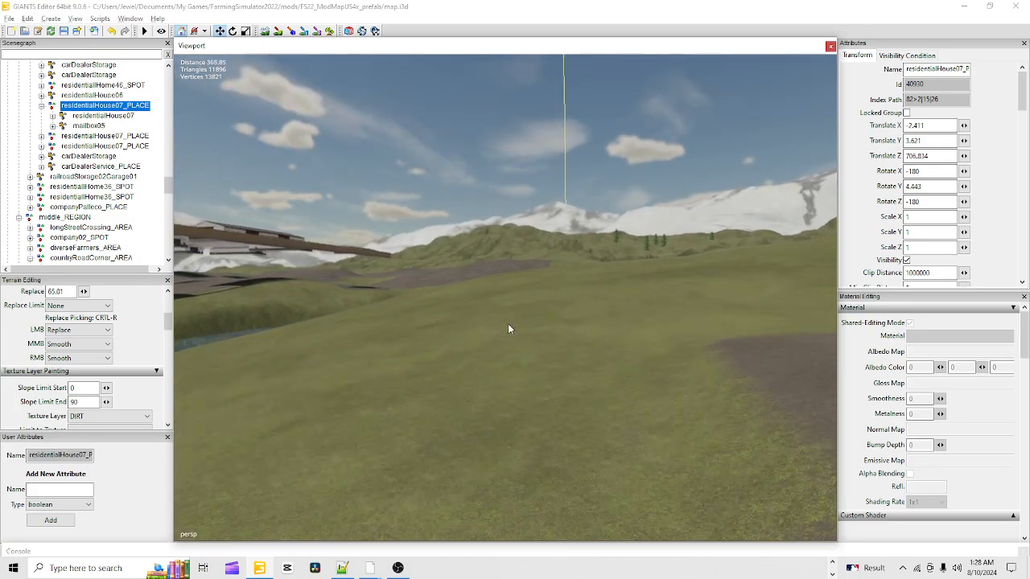
alt+drag(508, 323, 592, 394)
scroll(611, 317, up, 2)
alt+drag(611, 317, 621, 340)
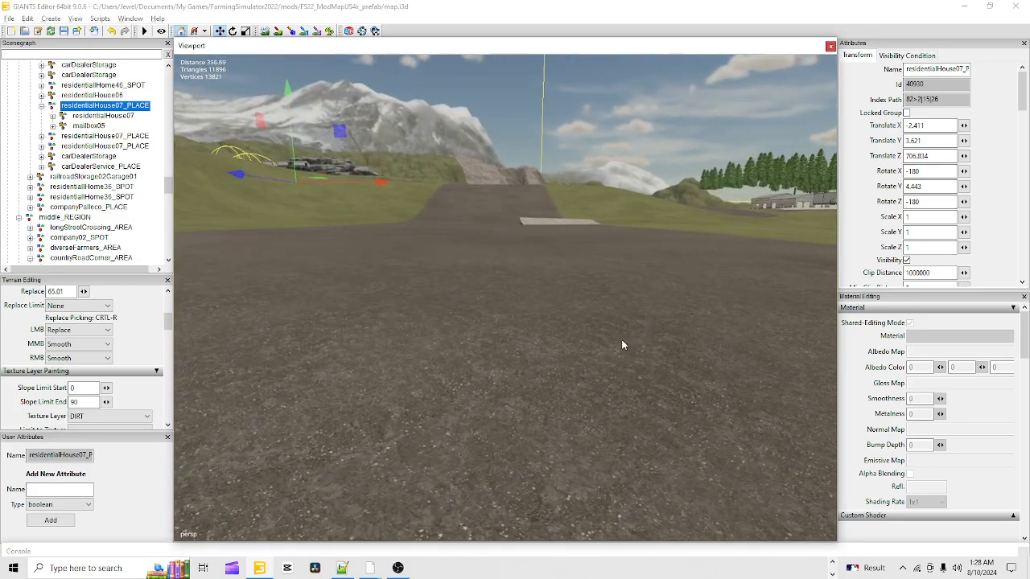
scroll(622, 341, down, 5)
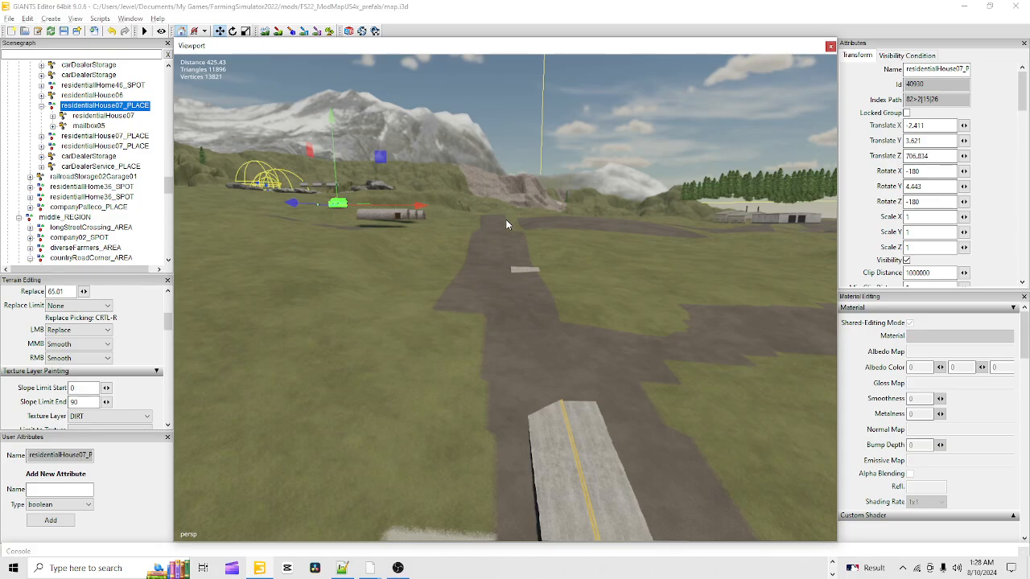
alt+drag(444, 481, 501, 426)
scroll(580, 213, up, 4)
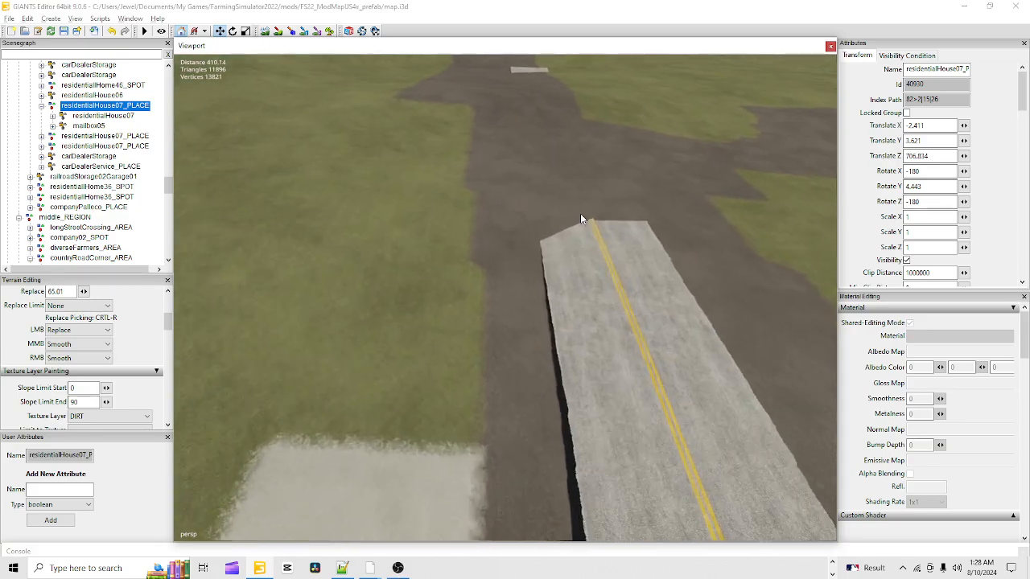
alt+drag(449, 462, 511, 265)
scroll(421, 453, down, 3)
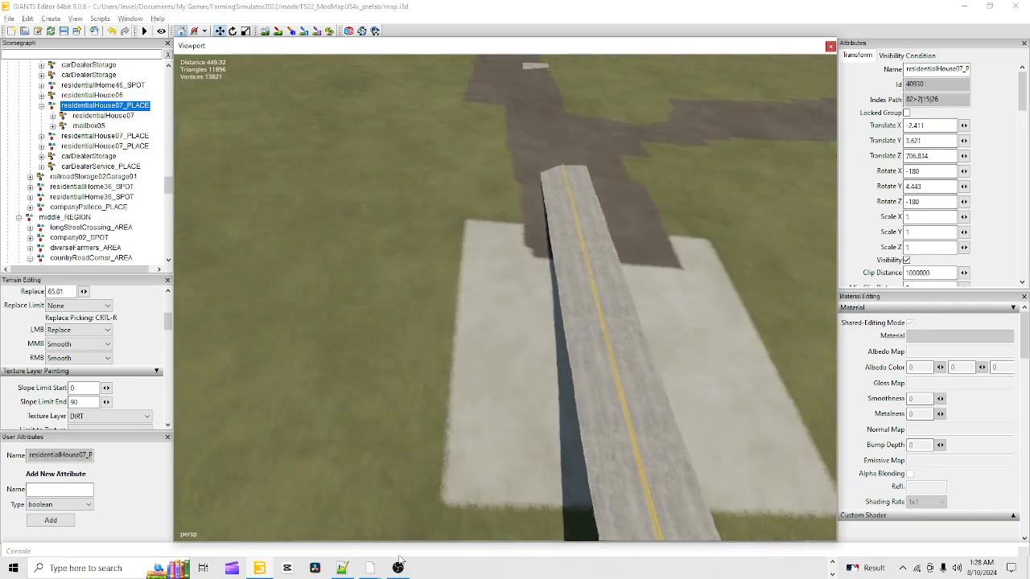
scroll(446, 481, down, 4)
alt+drag(499, 466, 162, 450)
scroll(520, 489, up, 4)
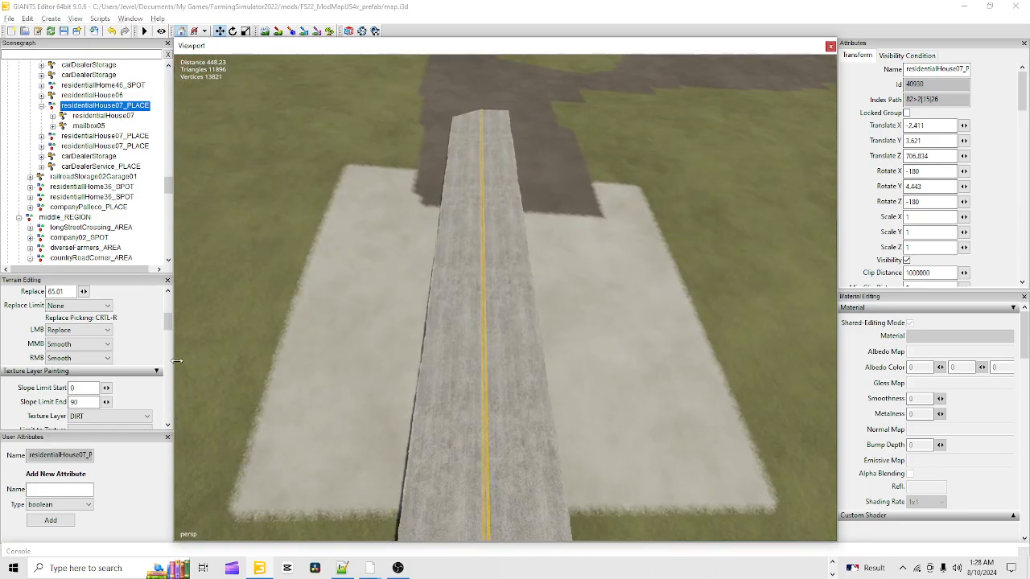
scroll(179, 435, down, 4)
- Paint the DIRT texture beside the bridge end to widen the road approach above the concrete pad
click(264, 31)
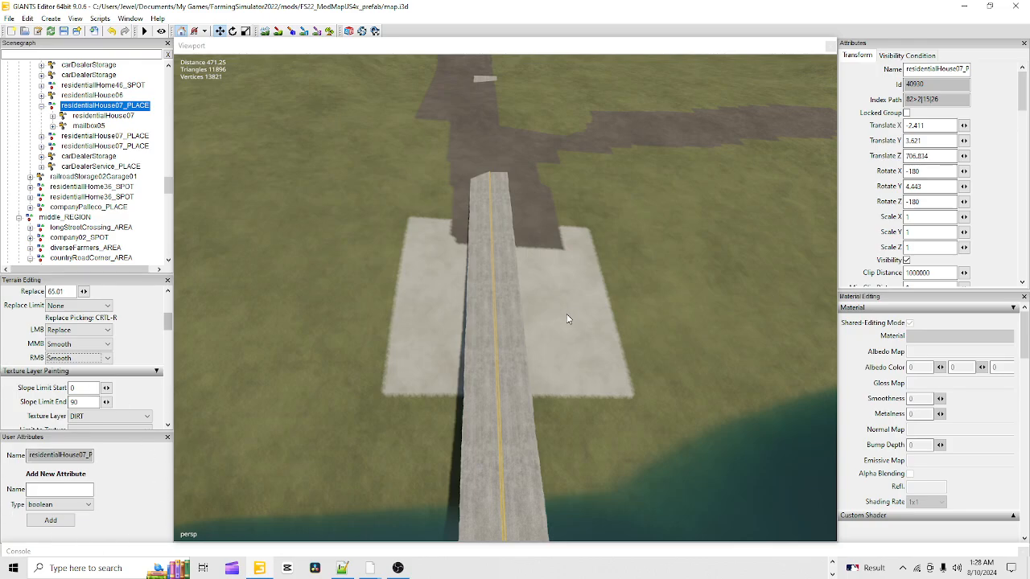
alt+drag(598, 264, 401, 320)
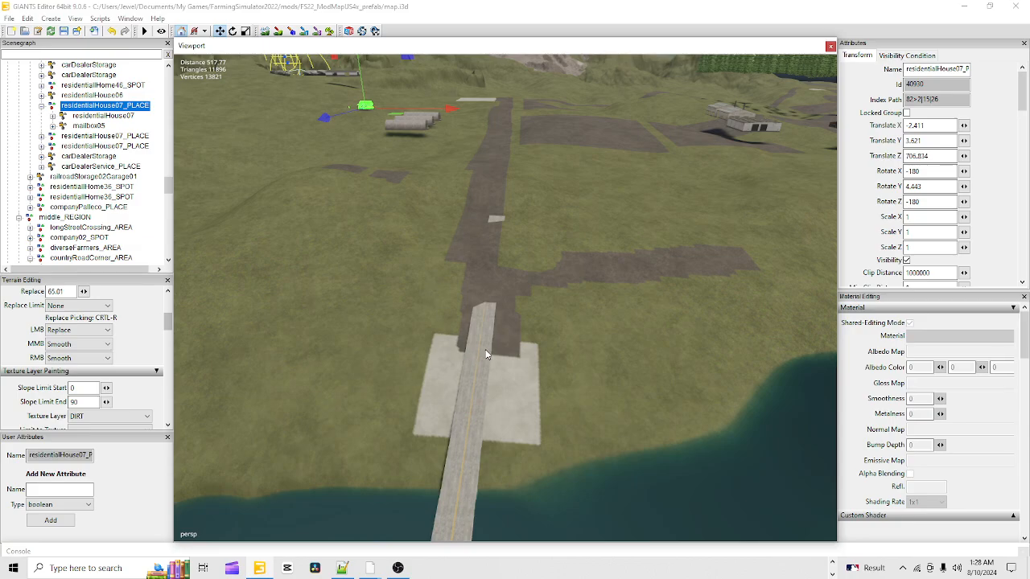
alt+drag(485, 351, 452, 515)
alt+drag(429, 426, 455, 297)
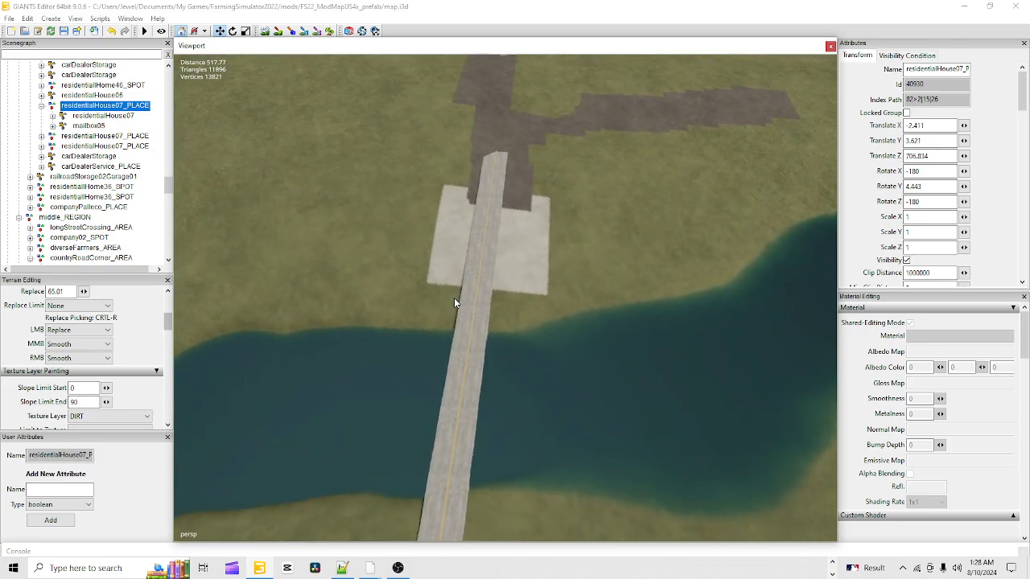
alt+drag(457, 334, 472, 195)
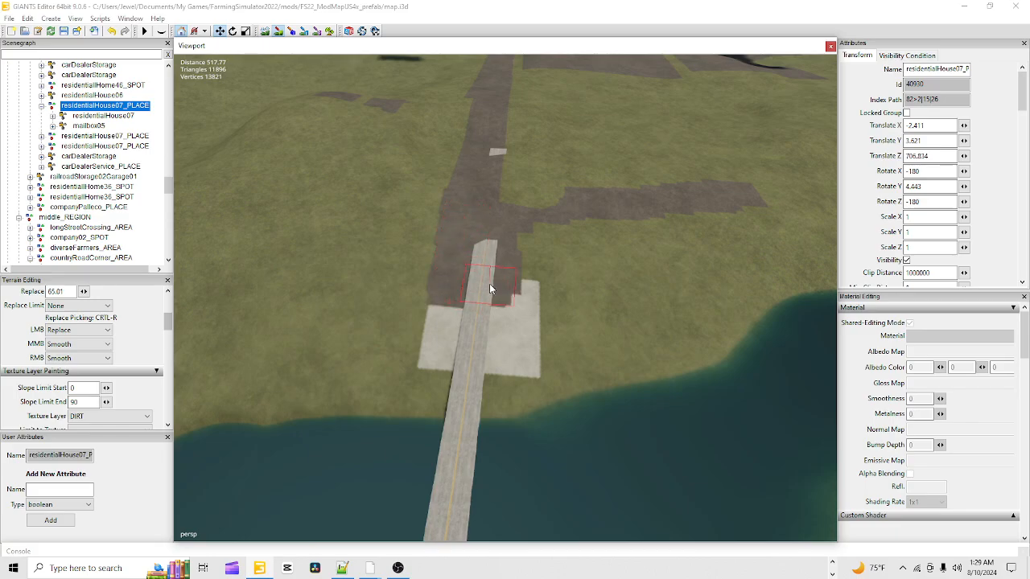
- Switch the texture layer to GRASS and paint over the dirt side road branching off near the bridge end
key(ctrl+r)
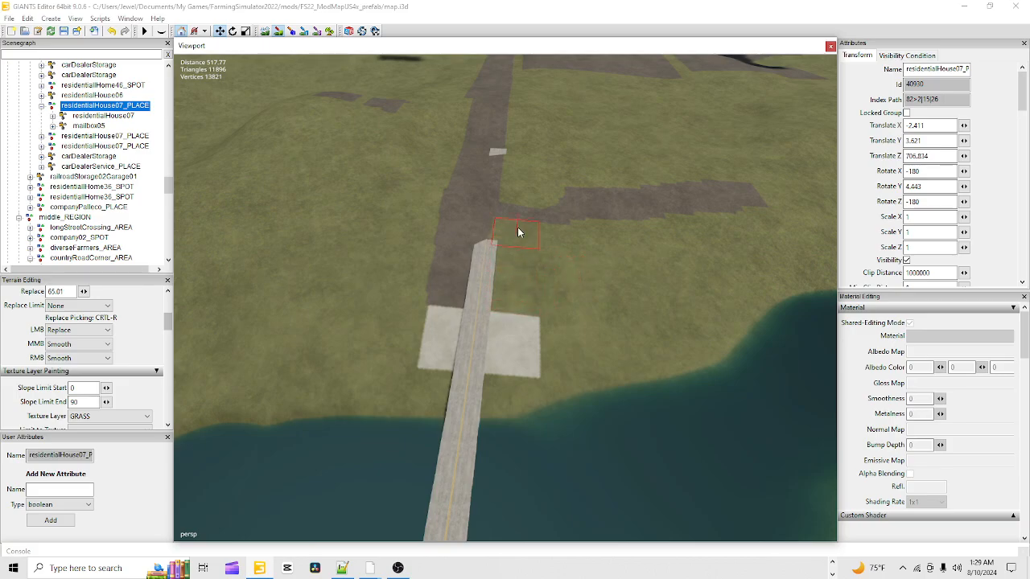
mouse_move(527, 213)
mouse_down()
mouse_move(579, 211)
mouse_move(644, 188)
mouse_move(789, 203)
mouse_up()
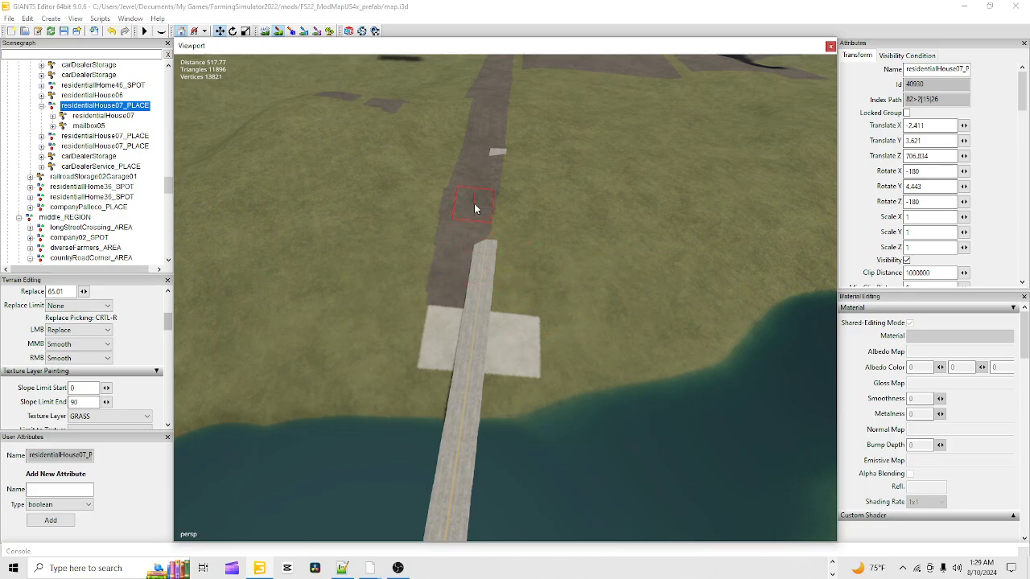
key(ctrl+t)
drag(480, 207, 481, 230)
click(278, 33)
- Inspect the bridge deck and the concrete pad where it meets the opposite riverbank
mouse_move(389, 404)
alt+mouse_down()
mouse_move(384, 435)
mouse_move(384, 417)
alt+mouse_up()
alt+right_drag(384, 417, 843, 4)
alt+right_drag(461, 441, 528, 359)
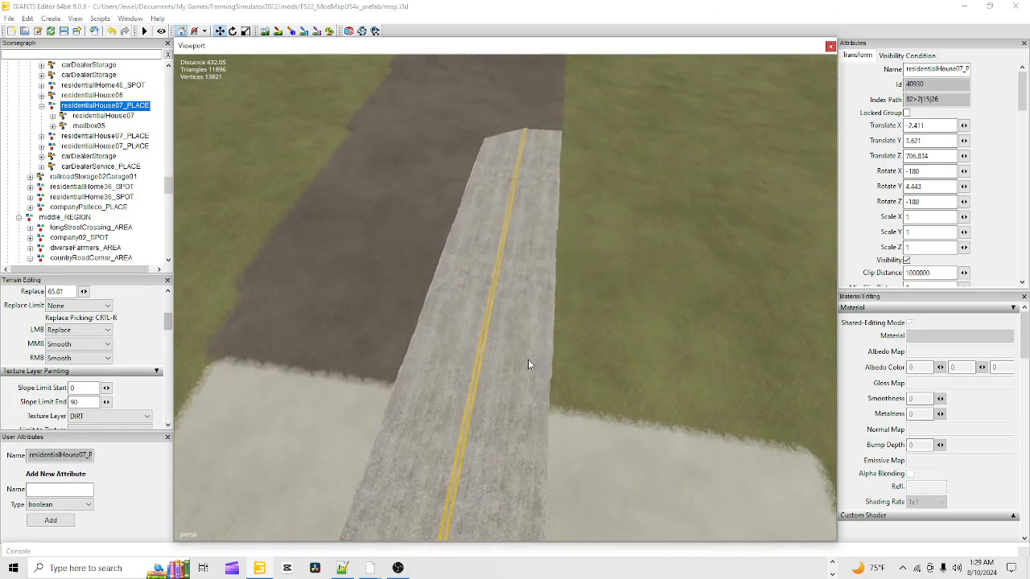
alt+drag(528, 360, 129, 378)
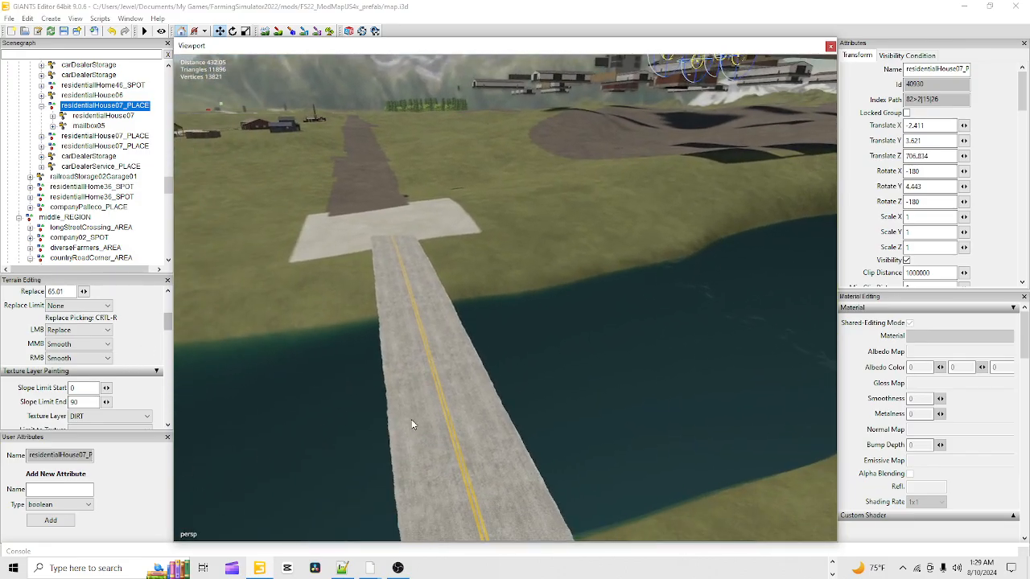
alt+right_drag(412, 420, 449, 372)
alt+drag(448, 371, 383, 405)
alt+right_drag(383, 405, 461, 381)
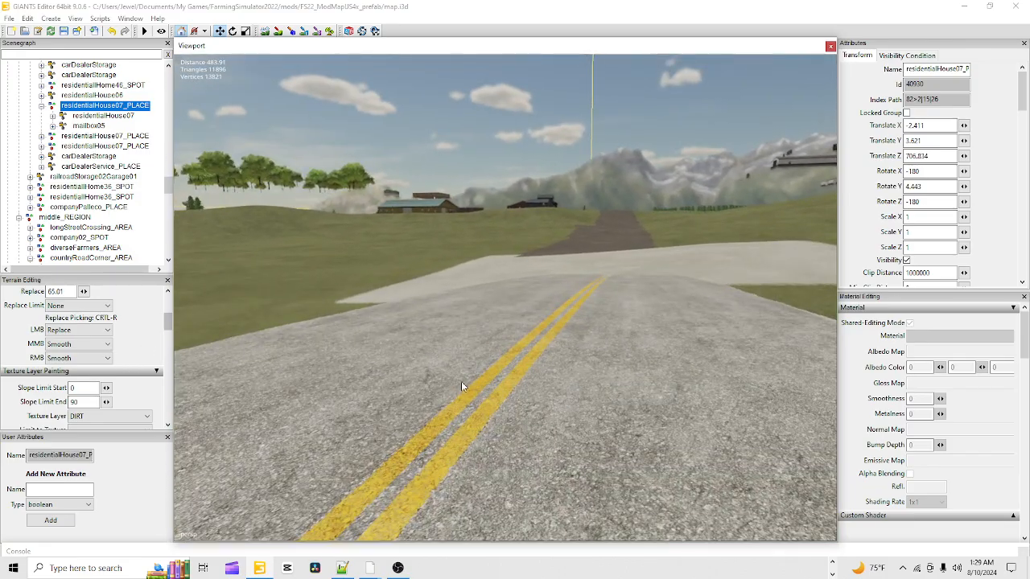
alt+drag(461, 381, 464, 441)
alt+right_drag(464, 442, 407, 351)
alt+drag(407, 351, 467, 454)
alt+drag(519, 503, 496, 487)
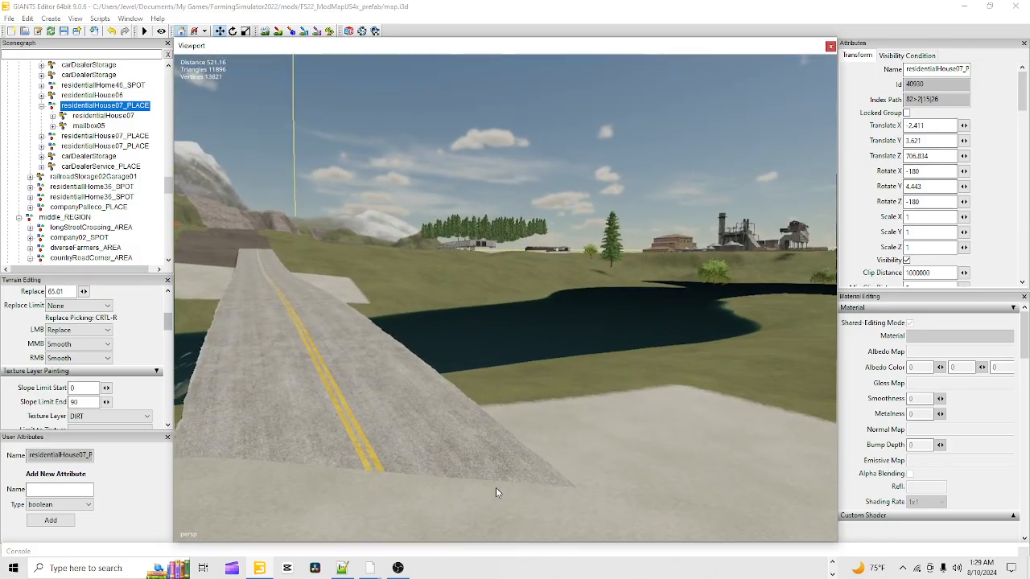
alt+right_drag(495, 488, 438, 498)
alt+drag(439, 497, 501, 432)
alt+right_drag(500, 433, 574, 406)
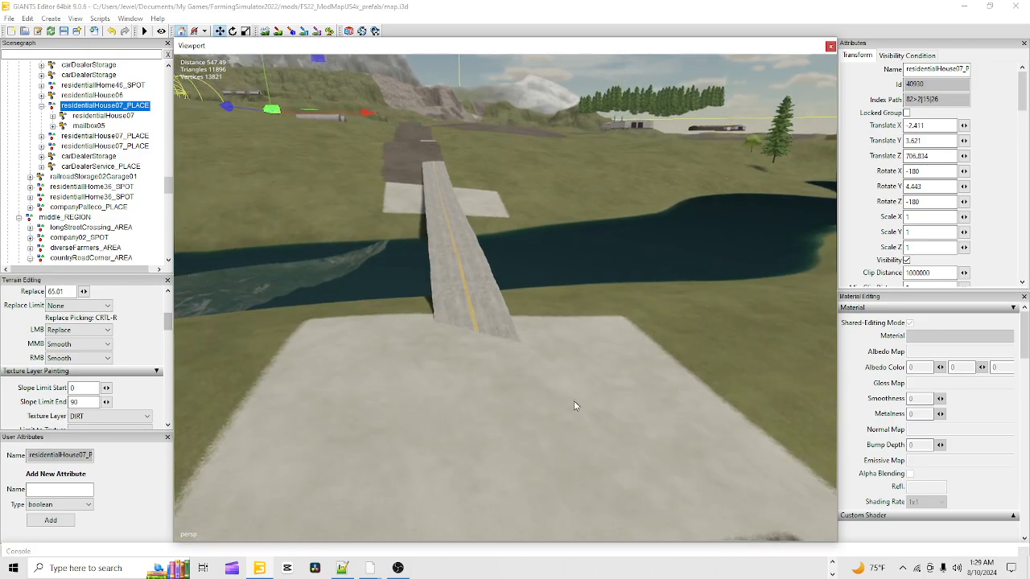
alt+drag(519, 413, 591, 427)
alt+right_drag(591, 427, 509, 360)
alt+drag(509, 361, 359, 392)
alt+right_drag(359, 393, 296, 538)
- Pick 50.018 as the replace height from the concrete pad and level the terrain around the adjoining bridge end
click(265, 32)
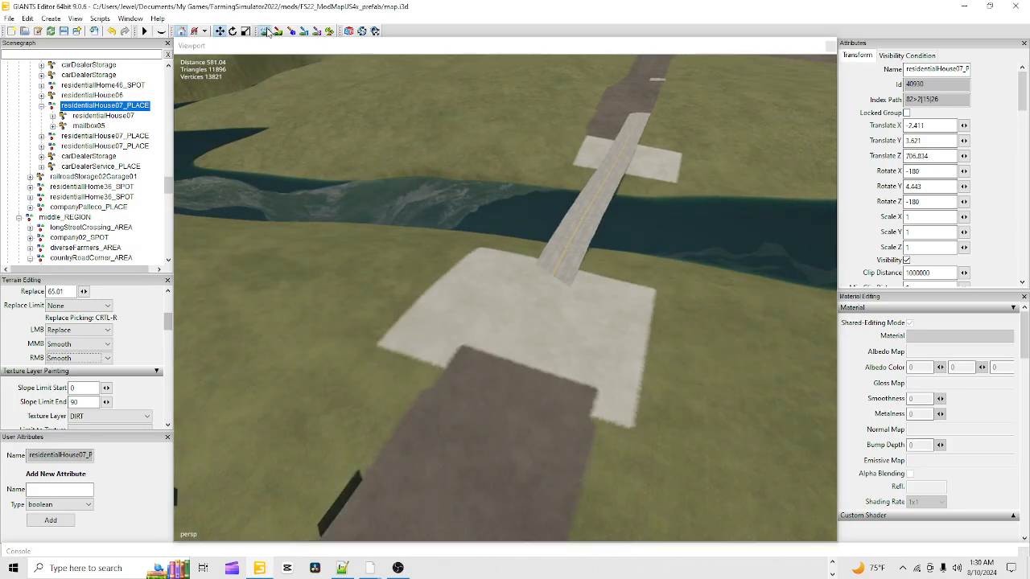
click(498, 292)
scroll(498, 293, up, 2)
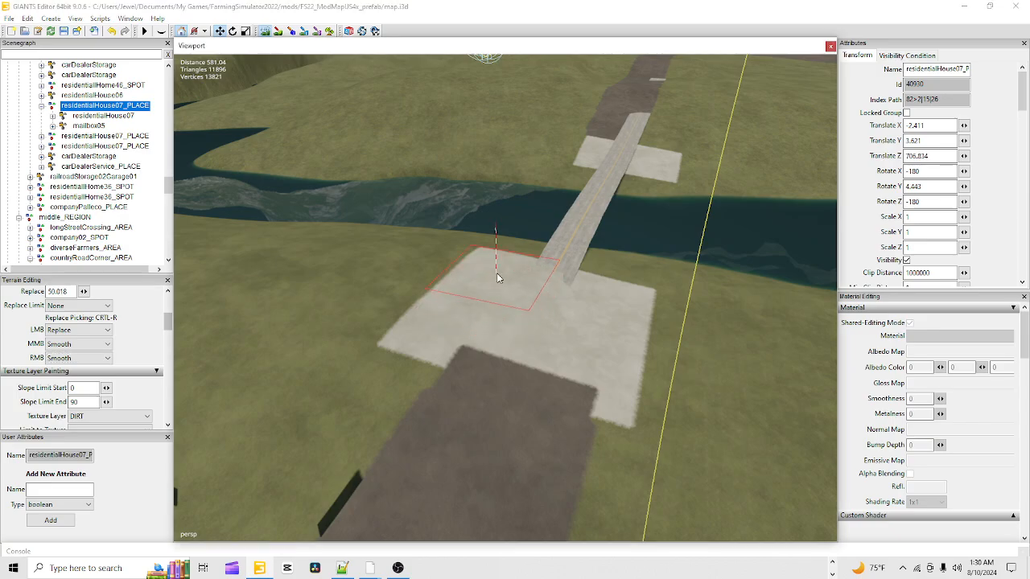
mouse_move(493, 253)
mouse_down()
mouse_move(619, 272)
mouse_move(521, 249)
mouse_up()
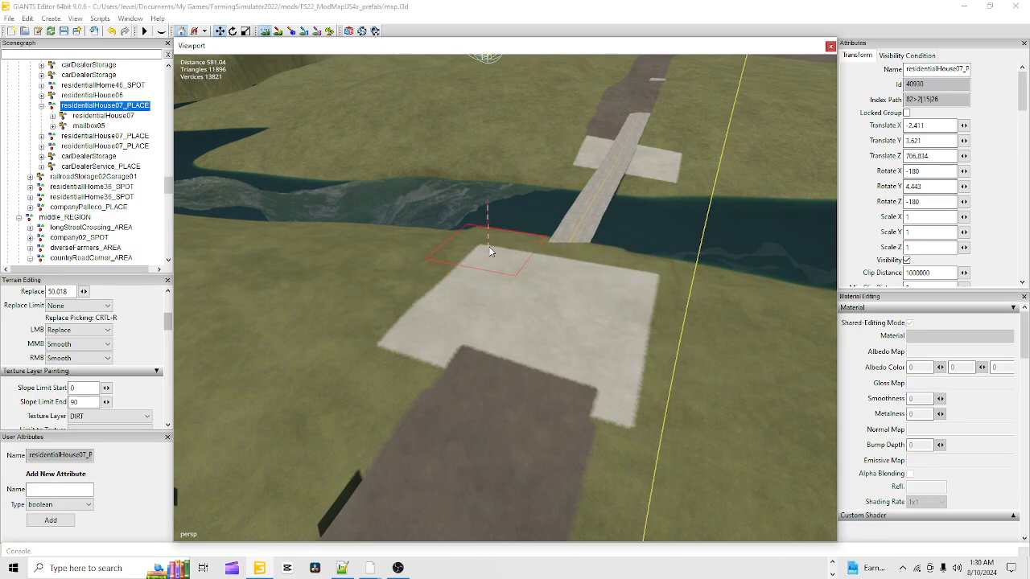
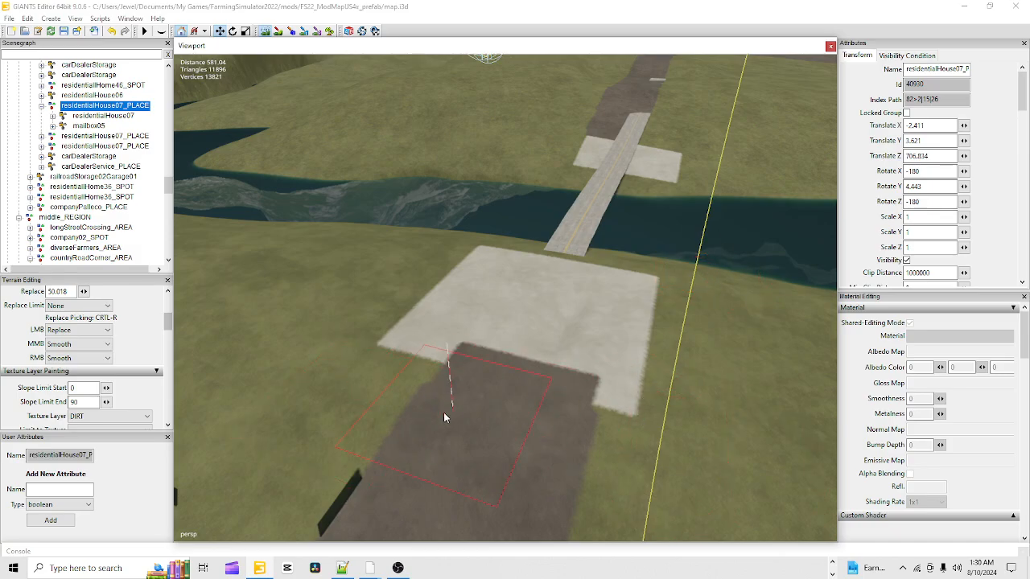
click(265, 32)
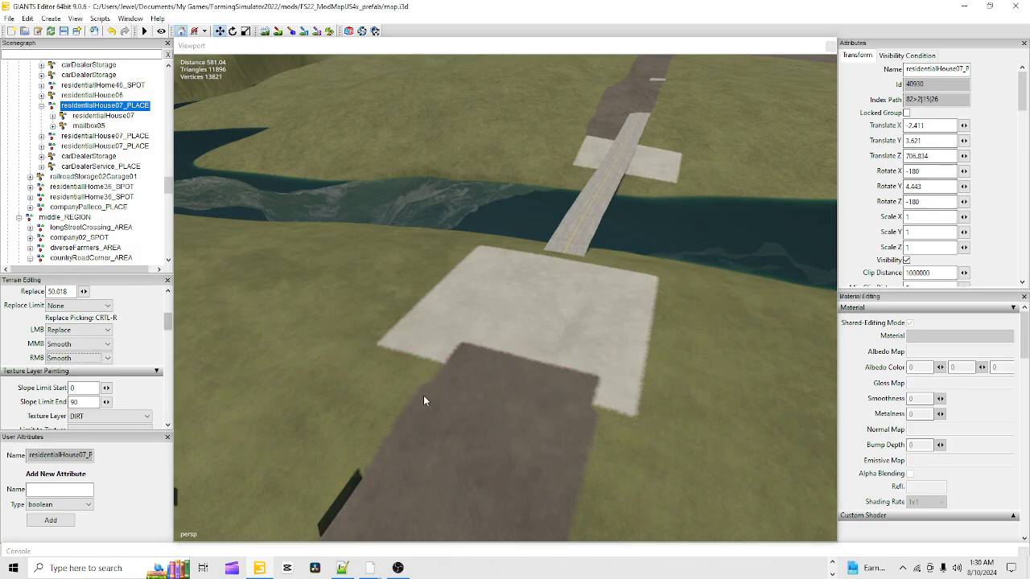
- Level the terrain at the 50.018 replace height around the concrete pad and beneath the bridge deck up to the dirt road
scroll(565, 310, up, 5)
alt+drag(564, 310, 641, 56)
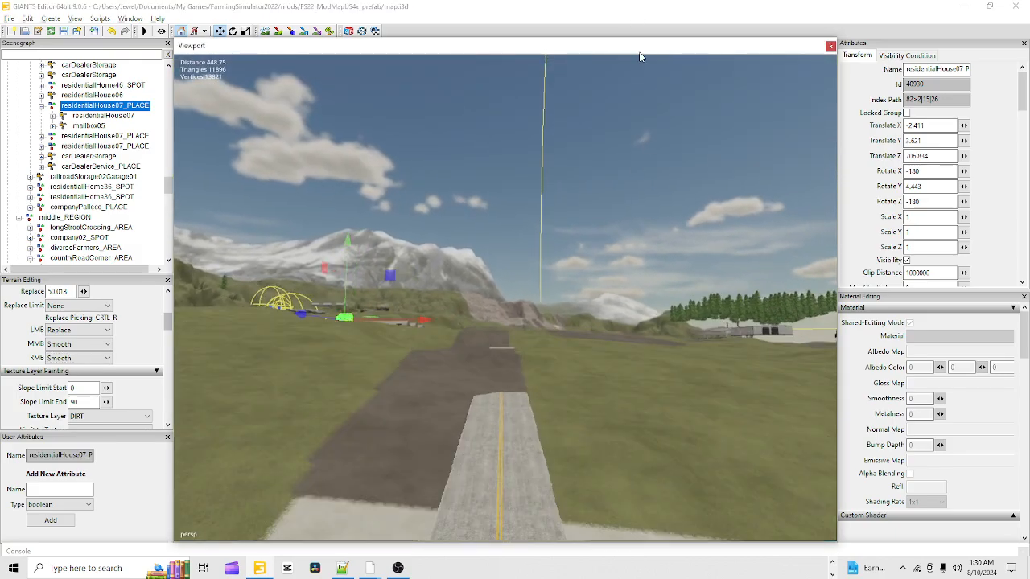
alt+drag(483, 429, 287, 309)
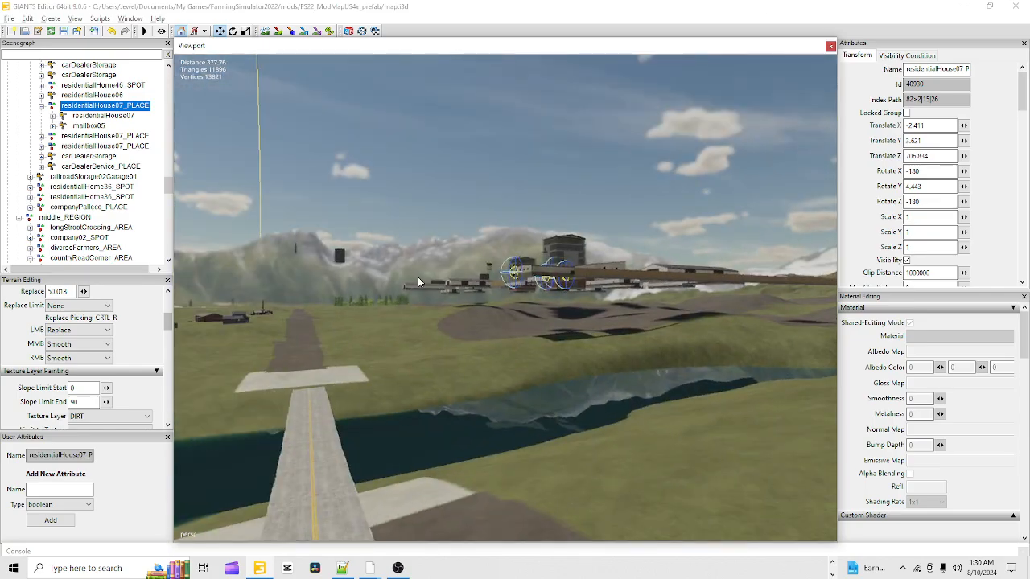
alt+right_drag(418, 278, 393, 511)
alt+drag(423, 463, 337, 506)
alt+right_drag(337, 506, 602, 41)
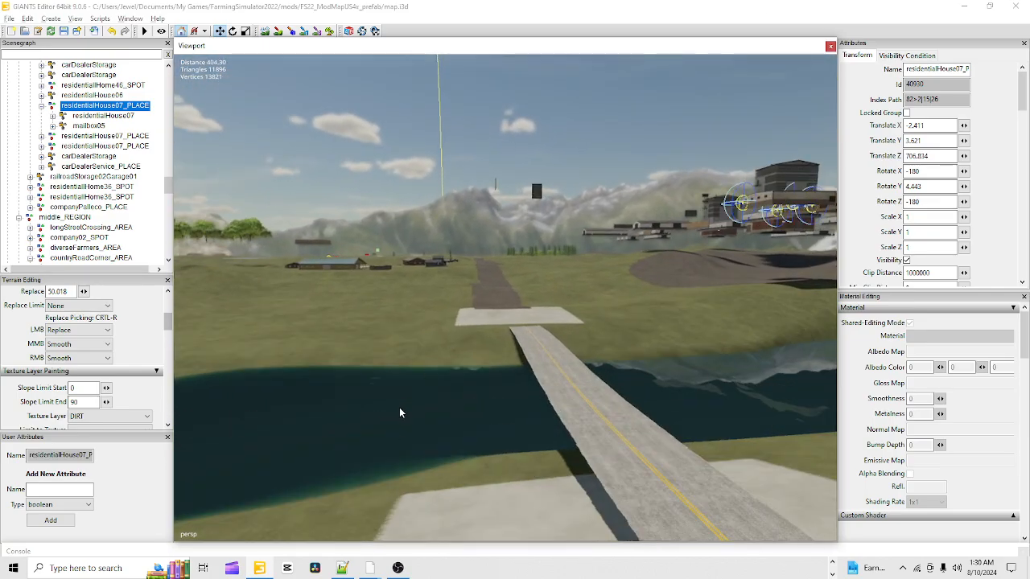
alt+drag(400, 412, 495, 415)
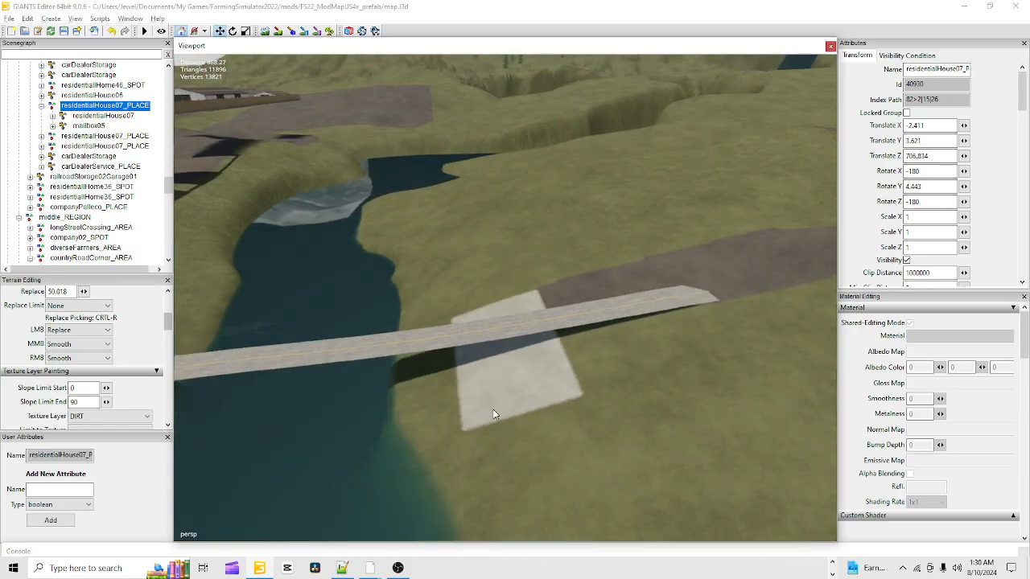
click(266, 32)
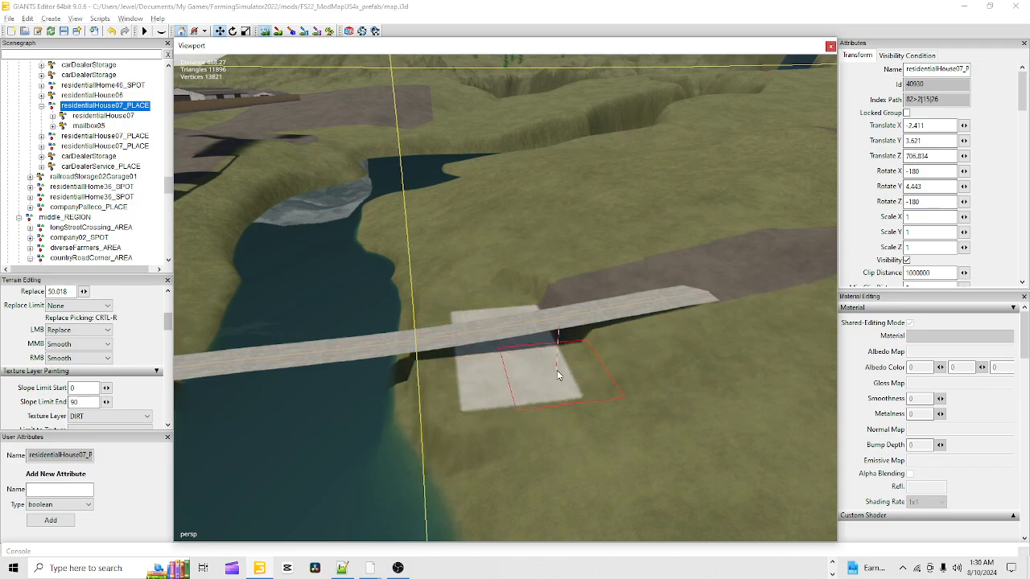
mouse_move(557, 370)
mouse_down()
mouse_move(539, 321)
mouse_move(512, 296)
mouse_move(562, 300)
mouse_move(620, 370)
mouse_move(590, 301)
mouse_move(647, 339)
mouse_move(644, 294)
mouse_move(695, 338)
mouse_move(712, 322)
mouse_move(733, 354)
mouse_up()
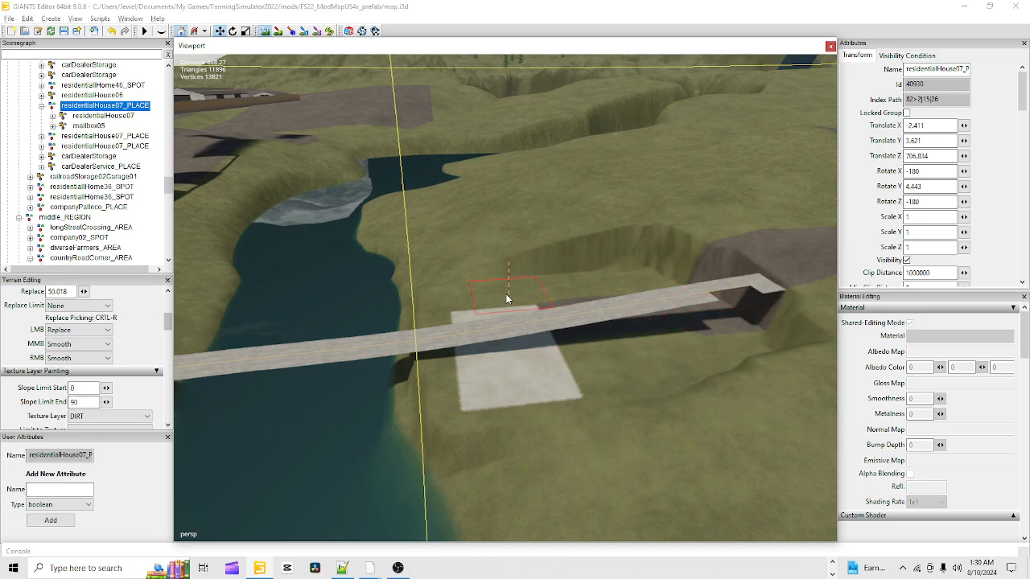
mouse_move(525, 266)
mouse_down()
mouse_move(516, 265)
mouse_move(561, 283)
mouse_move(584, 277)
mouse_up()
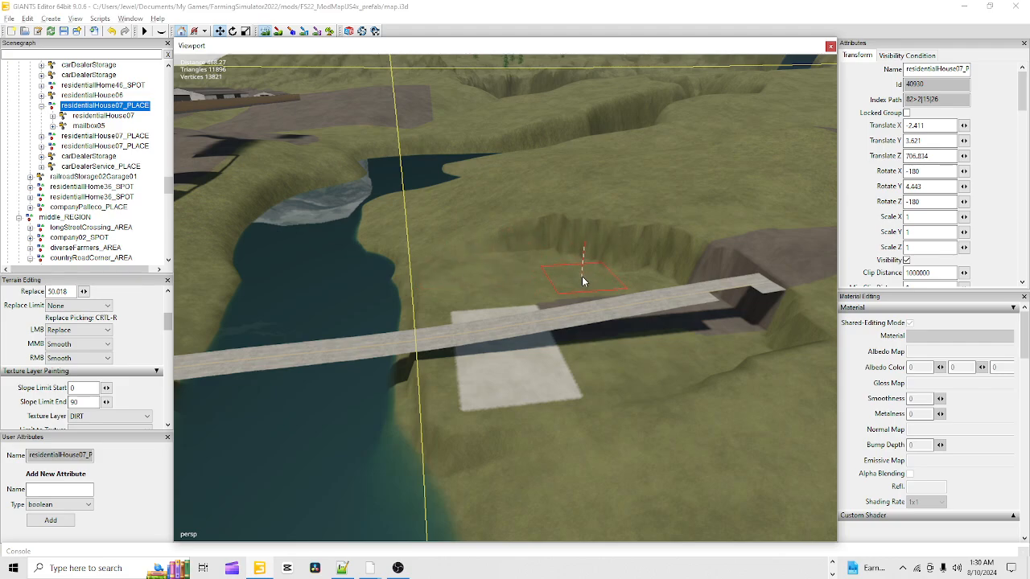
mouse_move(702, 342)
mouse_down()
mouse_move(728, 367)
mouse_move(729, 386)
mouse_move(630, 406)
mouse_up()
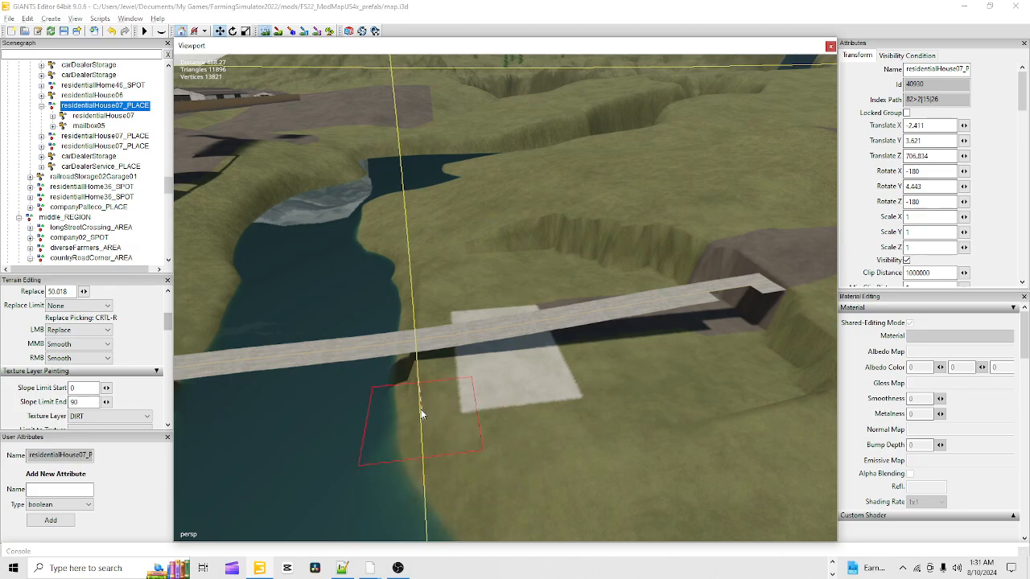
- Smooth the steep cut edges around the concrete pad and where the bridge deck meets the dirt road
drag(510, 239, 641, 241)
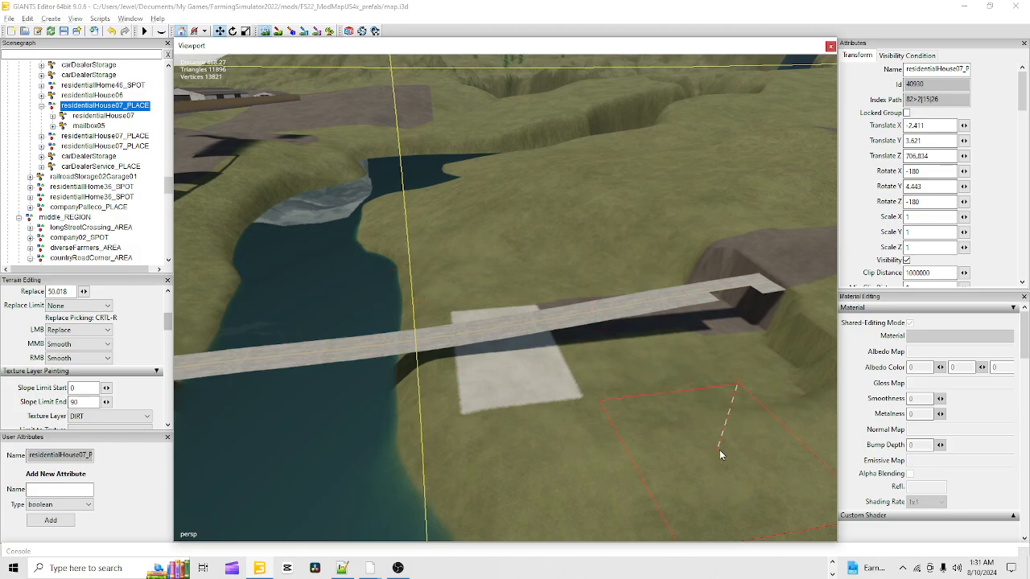
mouse_move(720, 449)
right_down()
mouse_move(782, 346)
mouse_move(747, 279)
mouse_move(681, 246)
mouse_move(662, 322)
right_up()
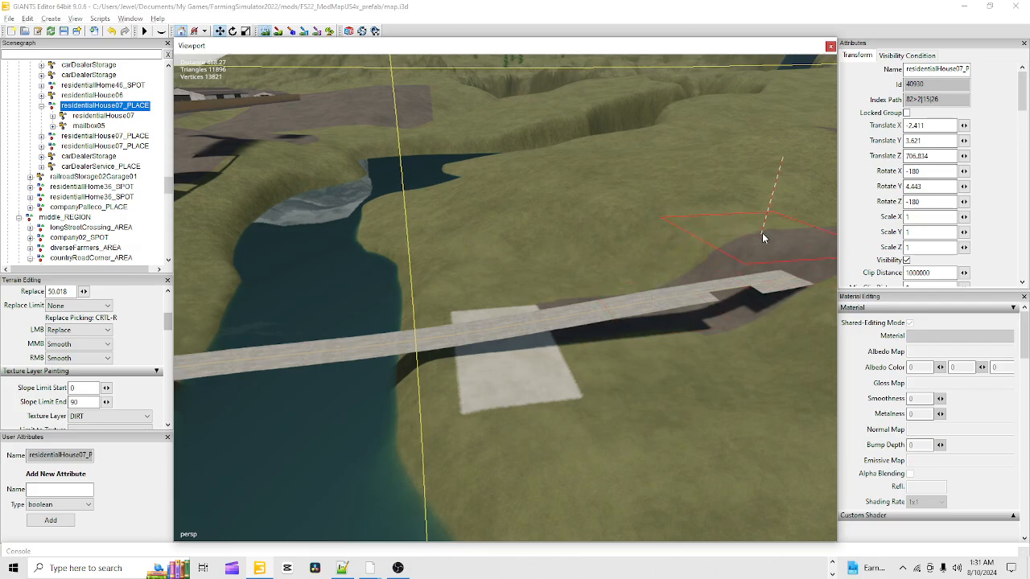
mouse_move(762, 232)
right_down()
mouse_move(761, 262)
mouse_move(740, 254)
right_up()
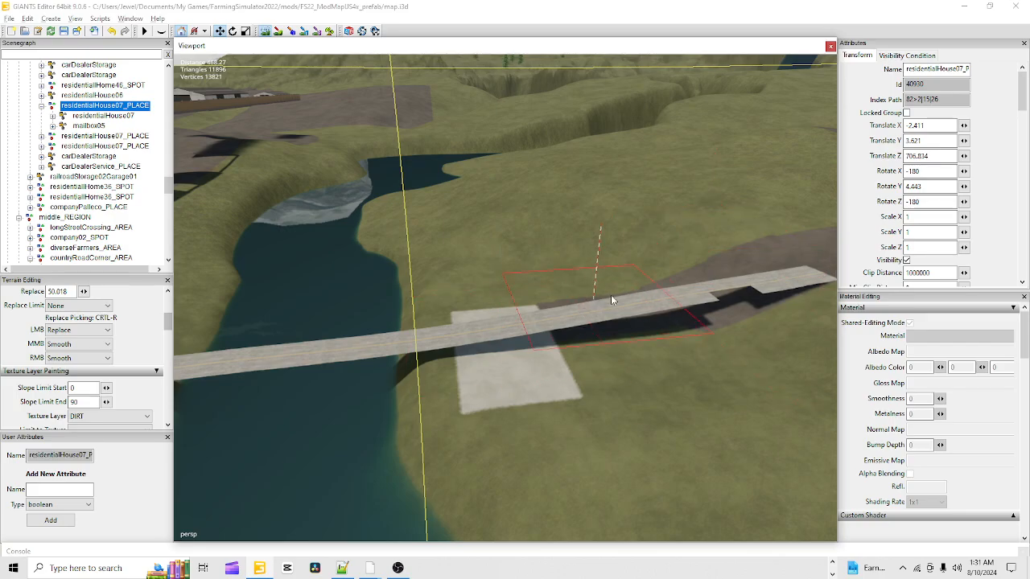
click(263, 30)
- Inspect the reshaped dirt road approach and the ground beside the bridge deck's end
scroll(578, 264, up, 5)
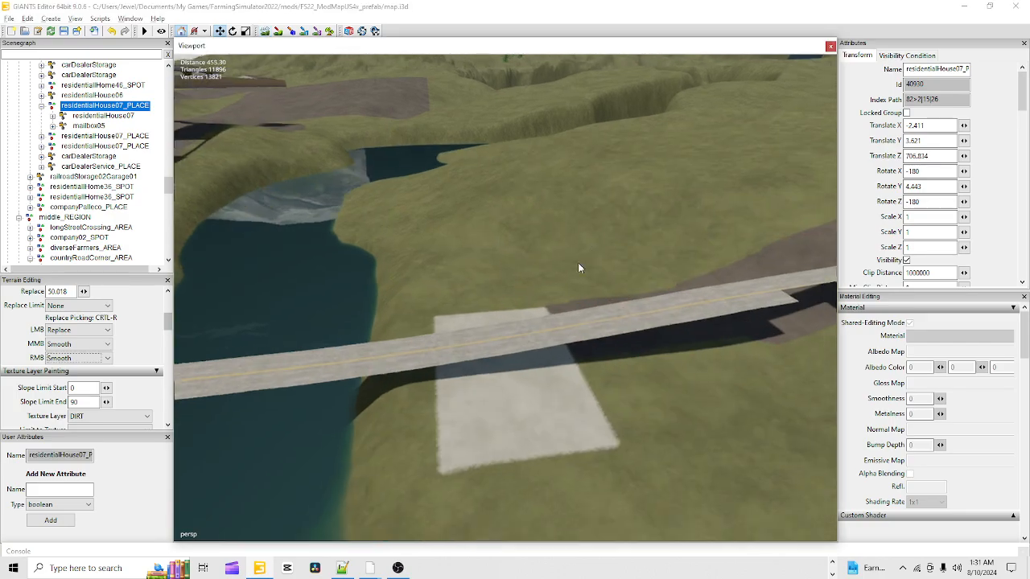
alt+drag(636, 373, 579, 421)
alt+middle_drag(579, 421, 905, 30)
alt+drag(644, 438, 615, 409)
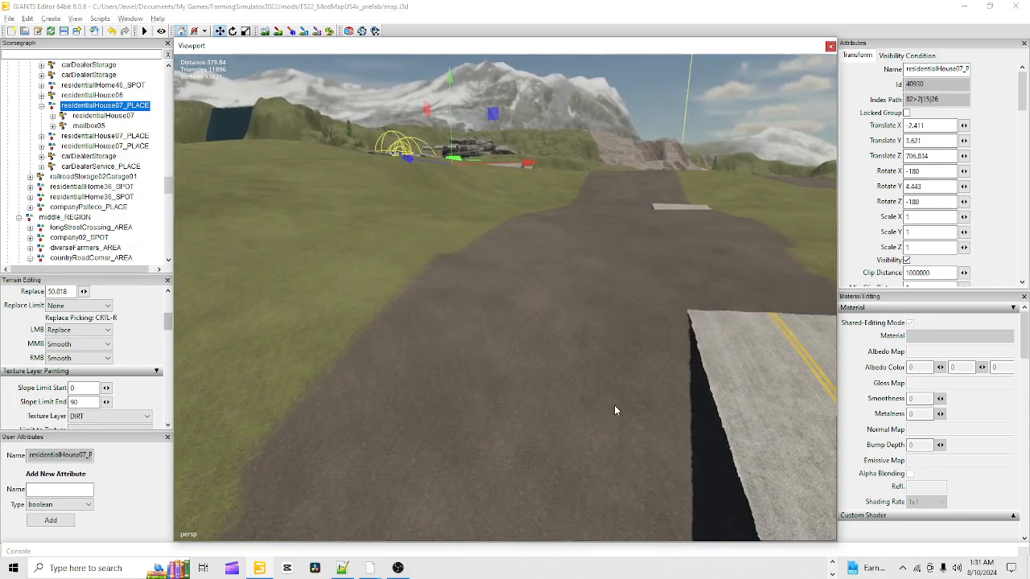
alt+middle_drag(614, 409, 701, 264)
alt+drag(812, 370, 581, 387)
scroll(620, 406, up, 3)
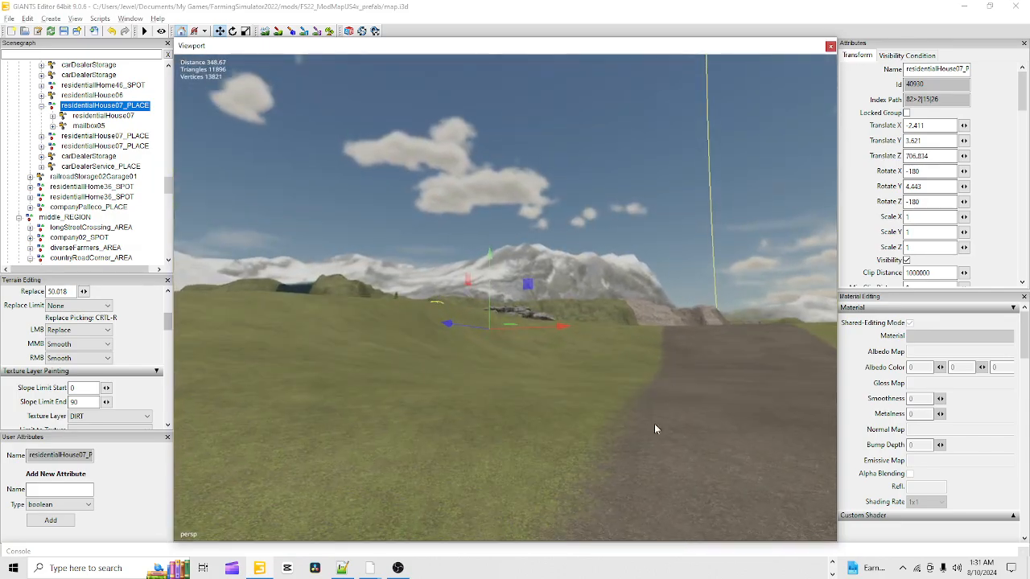
alt+drag(654, 427, 703, 432)
scroll(701, 431, up, 3)
alt+drag(505, 414, 402, 434)
alt+middle_drag(403, 434, 473, 308)
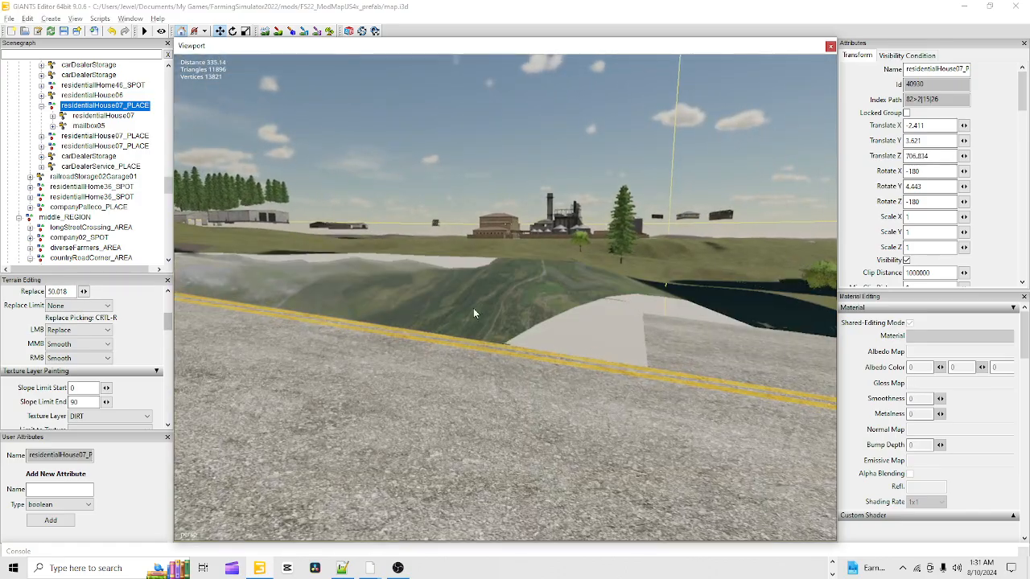
alt+drag(473, 309, 623, 423)
scroll(622, 424, up, 3)
alt+drag(538, 413, 529, 464)
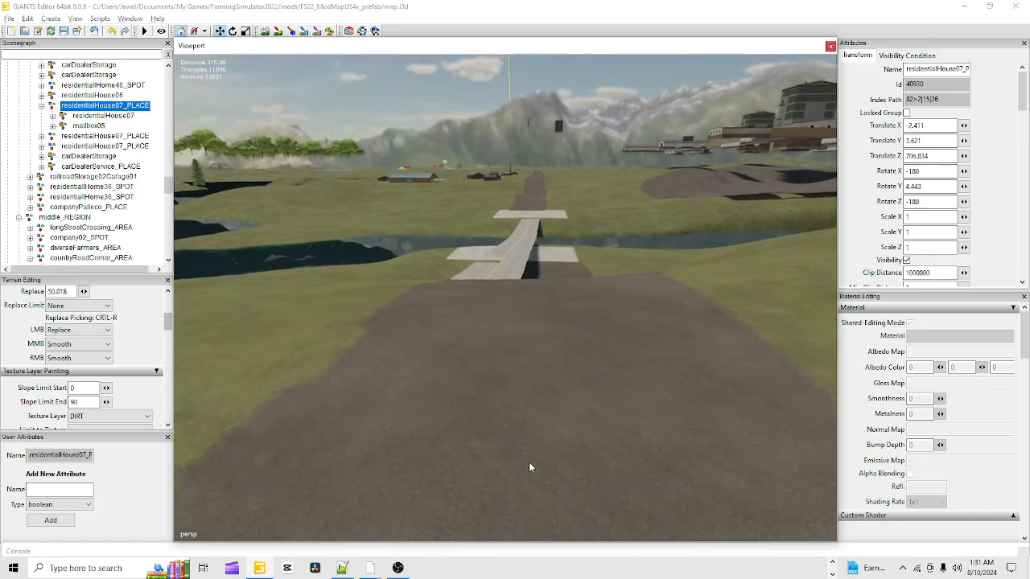
- Follow the dirt approach over the bridge to the opposite bank and check both concrete pads and the slopes
alt+middle_drag(528, 464, 657, 416)
alt+drag(657, 416, 656, 431)
scroll(687, 368, up, 1)
scroll(687, 371, up, 1)
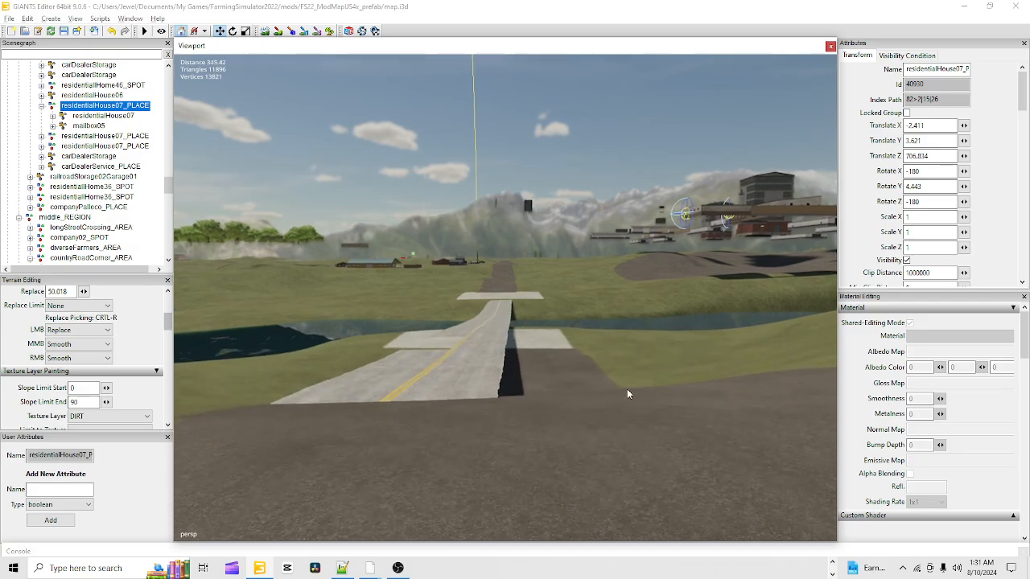
alt+drag(627, 392, 595, 446)
alt+middle_drag(595, 447, 630, 265)
alt+drag(555, 370, 542, 409)
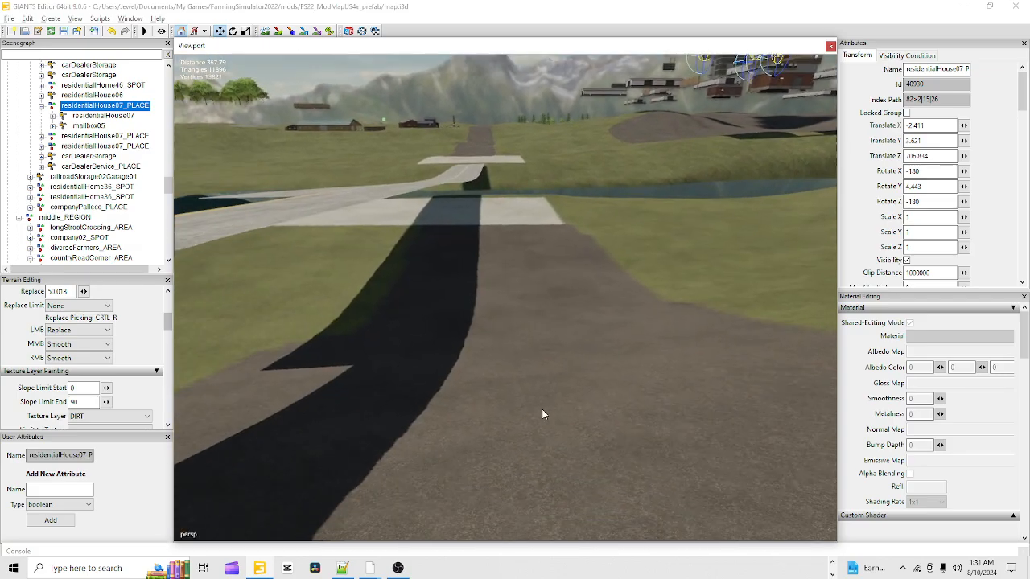
alt+middle_drag(541, 409, 546, 301)
alt+drag(554, 474, 532, 441)
alt+middle_drag(532, 440, 538, 266)
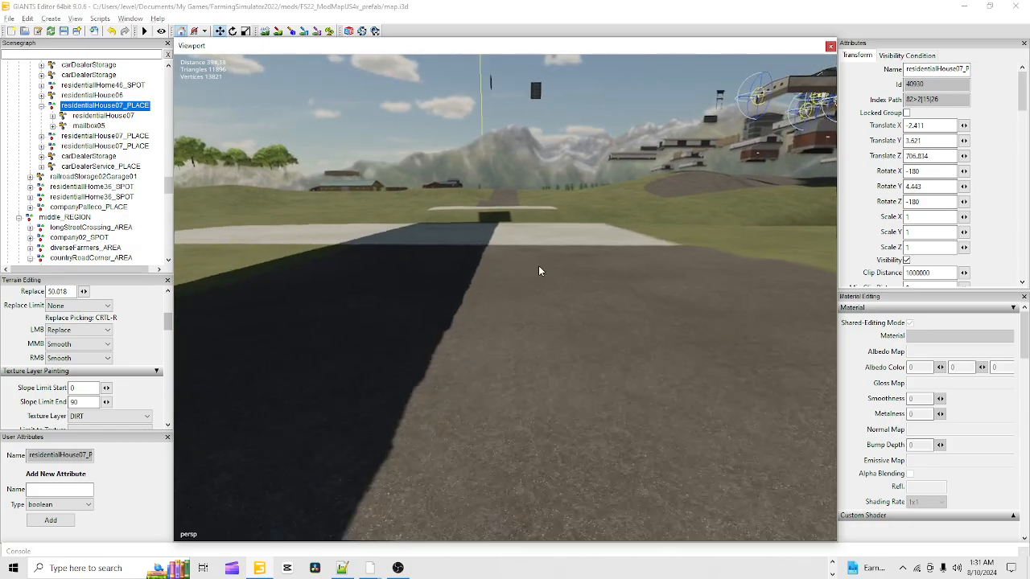
alt+drag(559, 333, 550, 406)
scroll(541, 407, up, 1)
scroll(547, 387, up, 1)
alt+middle_drag(546, 387, 632, 177)
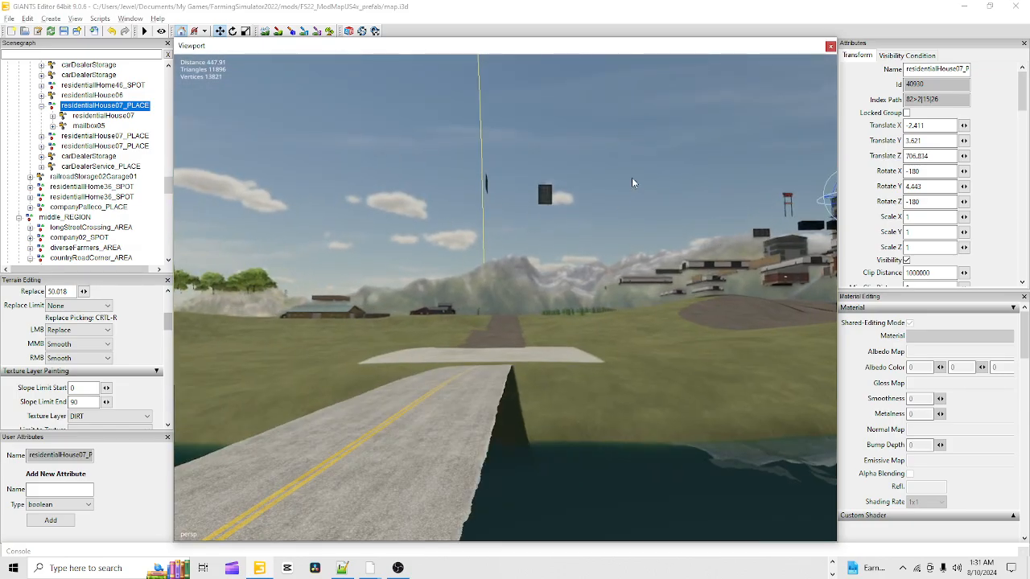
alt+drag(527, 404, 529, 408)
scroll(531, 408, up, 1)
alt+right_drag(533, 409, 642, 185)
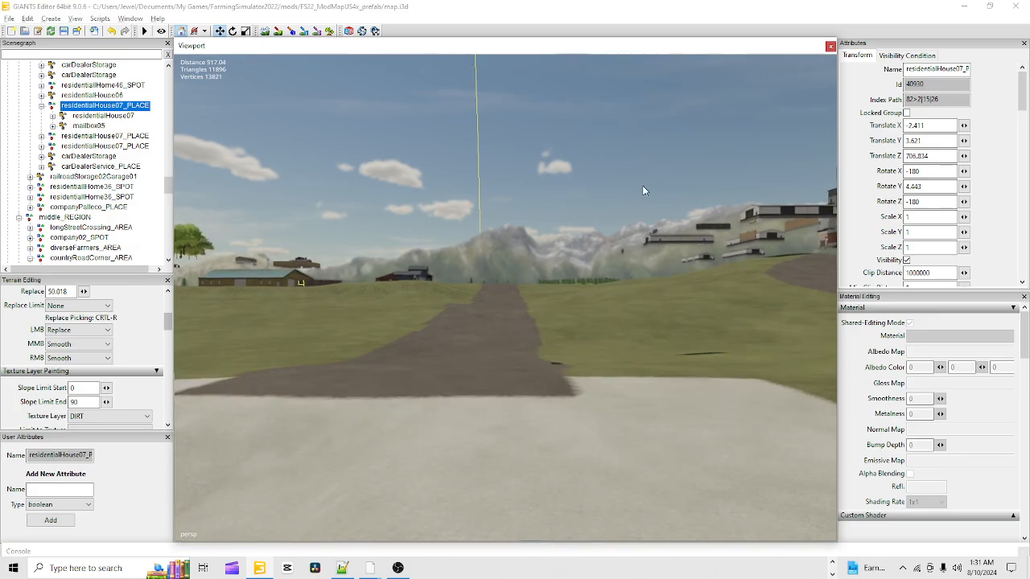
alt+right_drag(431, 493, 551, 259)
alt+drag(469, 484, 481, 439)
alt+right_drag(480, 439, 576, 201)
alt+drag(493, 402, 773, 467)
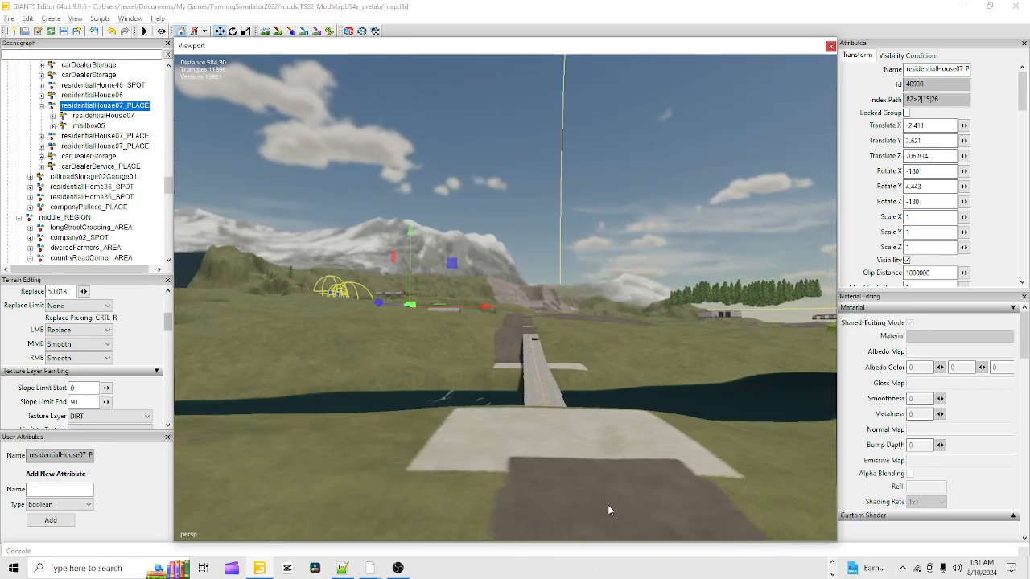
- Cross back over the bridge and examine the gap between the raised deck and the dirt road beneath it
alt+drag(609, 510, 595, 490)
alt+right_drag(595, 490, 705, 181)
alt+drag(568, 354, 606, 435)
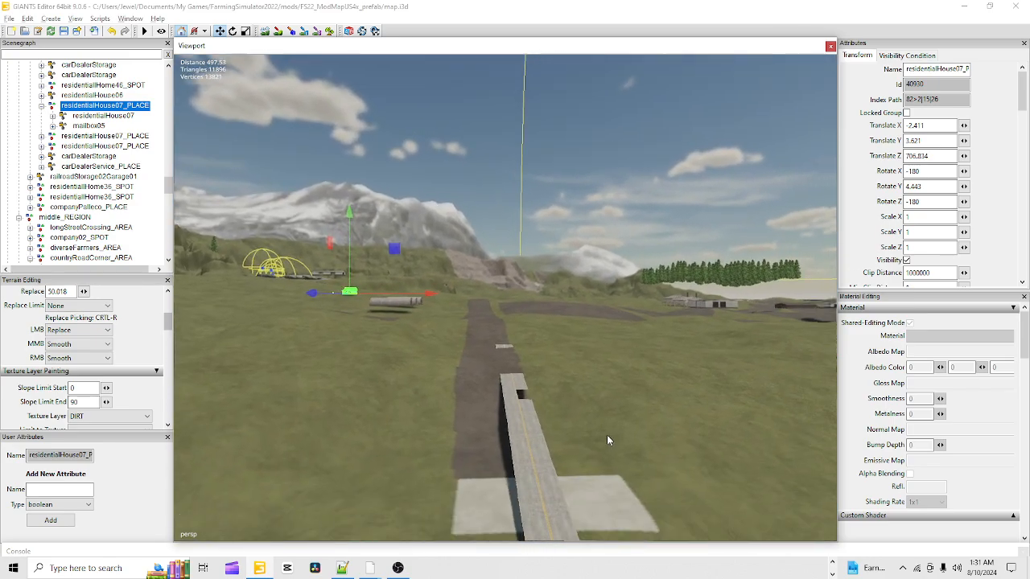
alt+right_drag(607, 434, 651, 125)
alt+drag(581, 133, 577, 214)
alt+right_drag(577, 214, 593, 93)
alt+right_drag(501, 505, 553, 141)
alt+drag(462, 439, 375, 388)
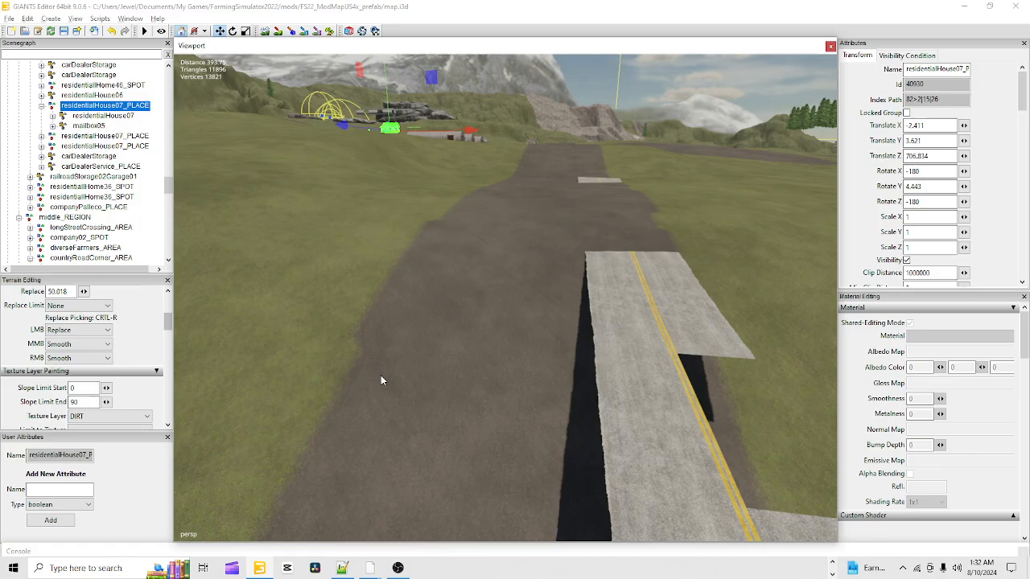
alt+right_drag(381, 378, 460, 318)
alt+drag(460, 318, 507, 314)
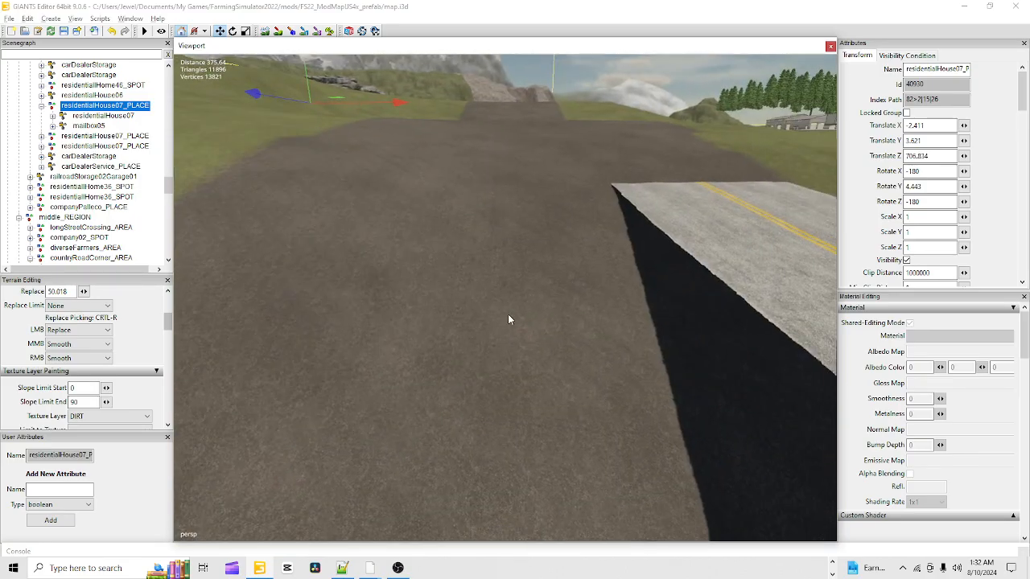
alt+right_drag(507, 313, 502, 353)
alt+drag(511, 342, 492, 419)
alt+right_drag(492, 418, 609, 266)
alt+drag(609, 267, 631, 202)
alt+right_drag(631, 201, 573, 257)
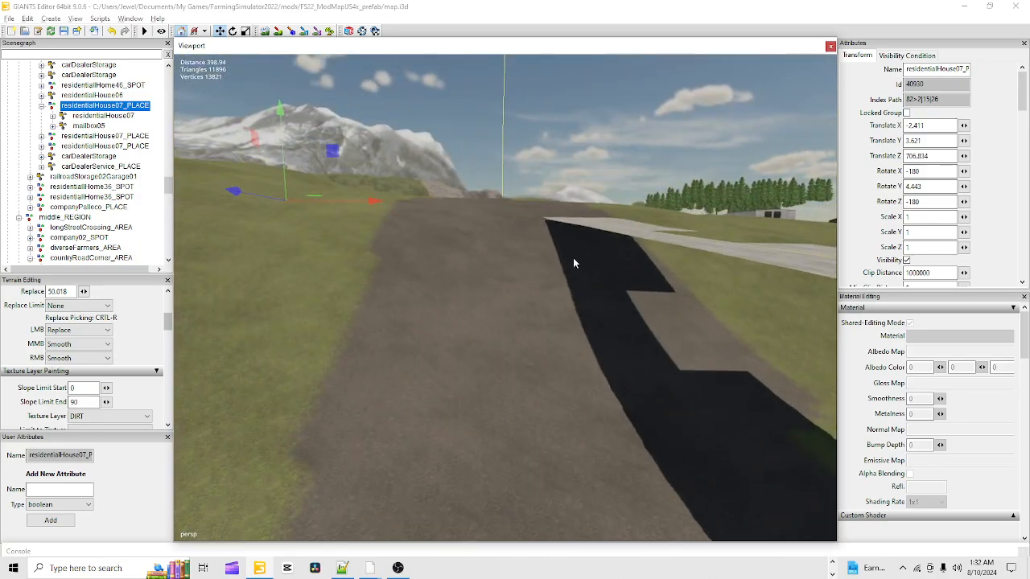
alt+drag(573, 258, 570, 288)
alt+right_drag(571, 288, 546, 384)
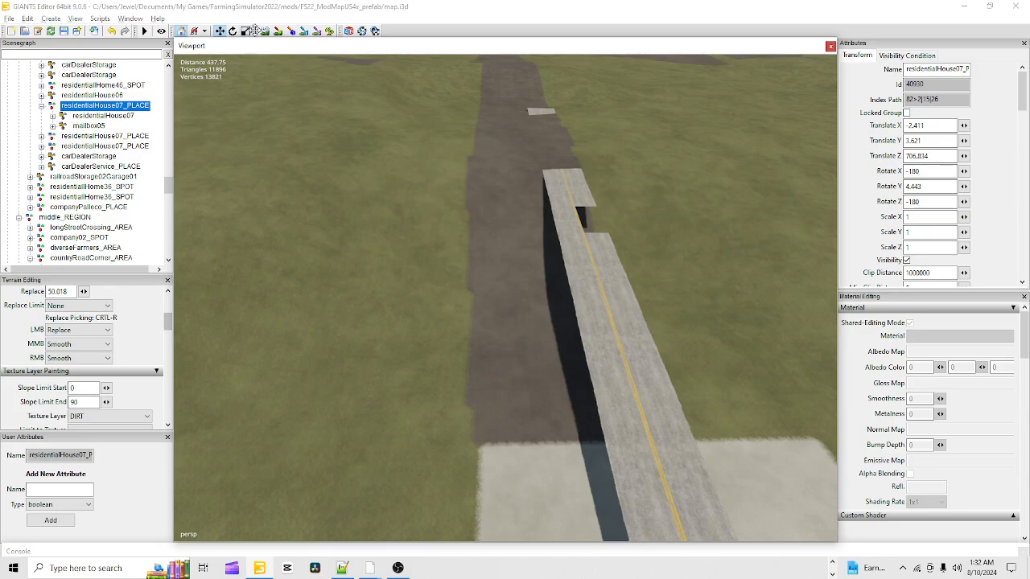
- Pick 55.476 as the replace height from the dirt road, level the ground near the bridge deck's end and undo the last stroke
click(265, 32)
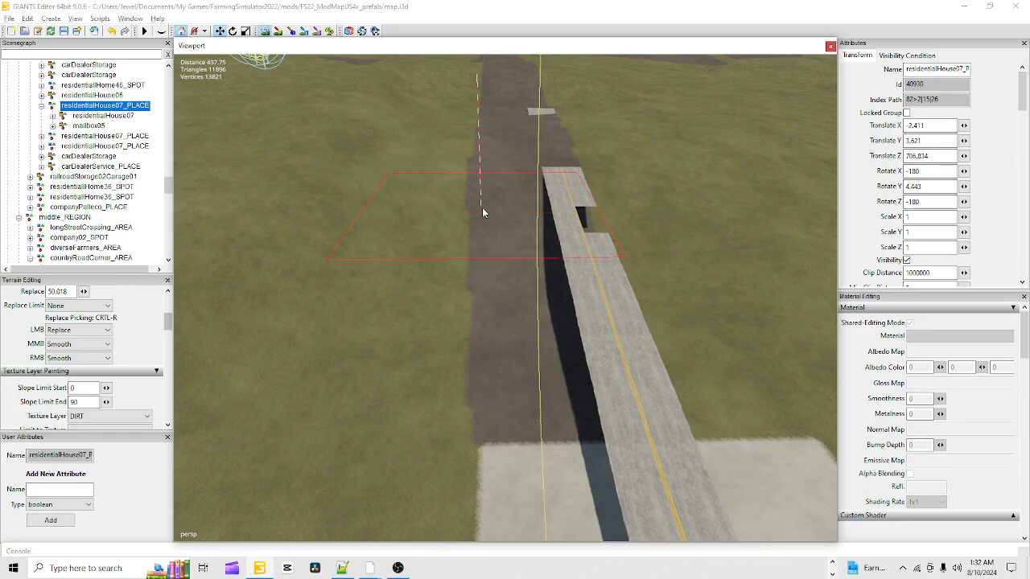
scroll(502, 239, down, 5)
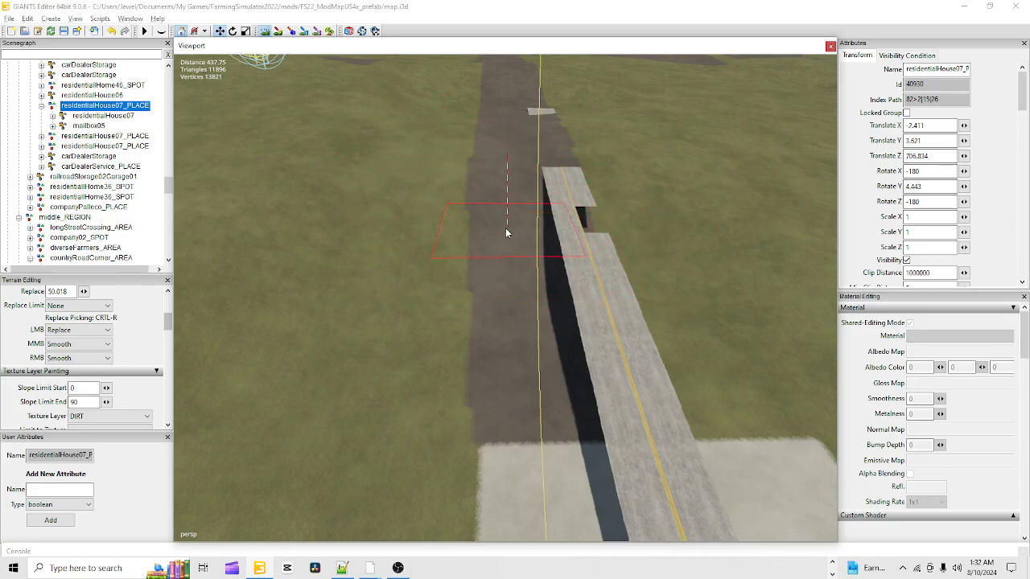
key(ctrl+r)
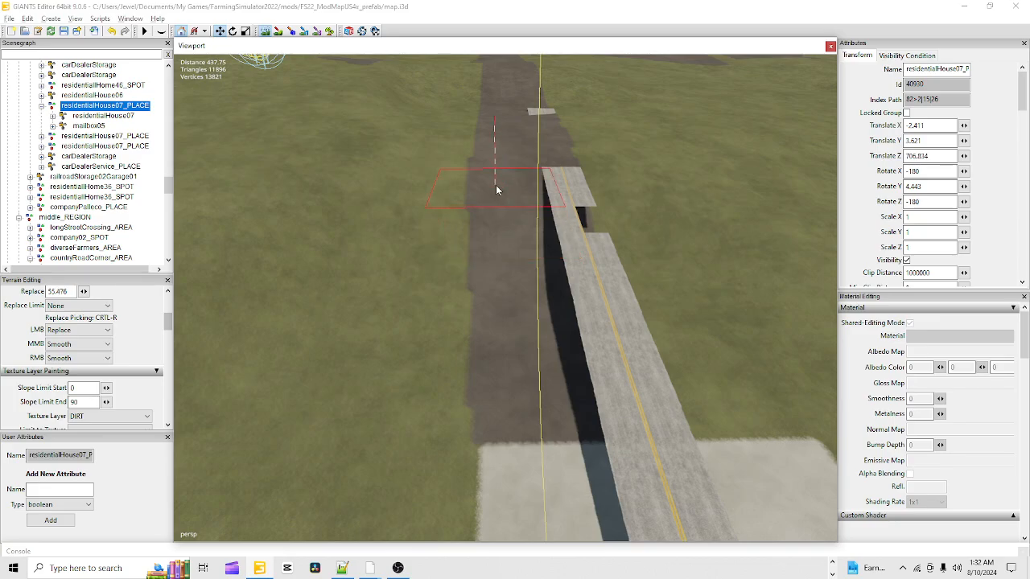
drag(495, 161, 414, 155)
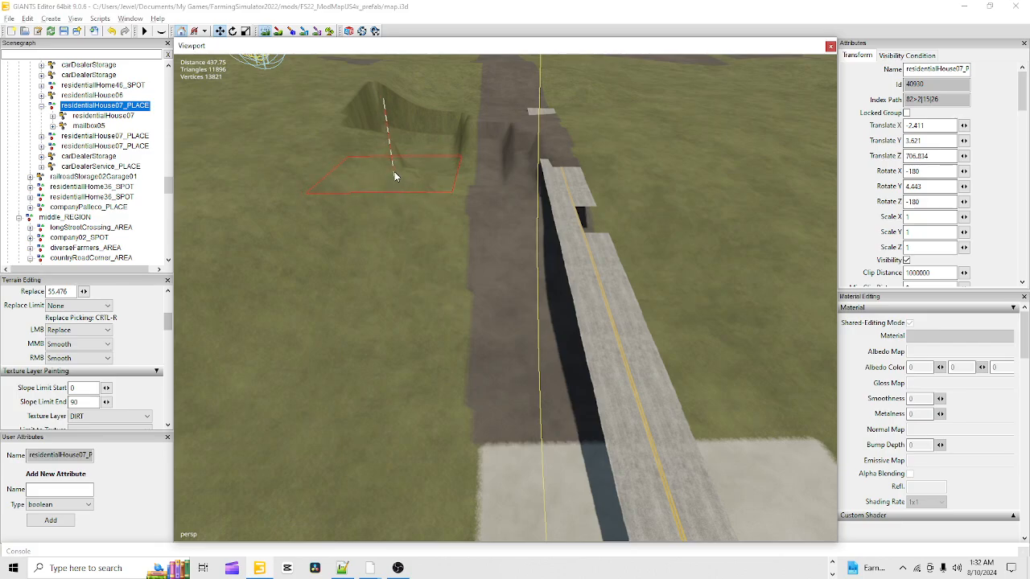
click(112, 32)
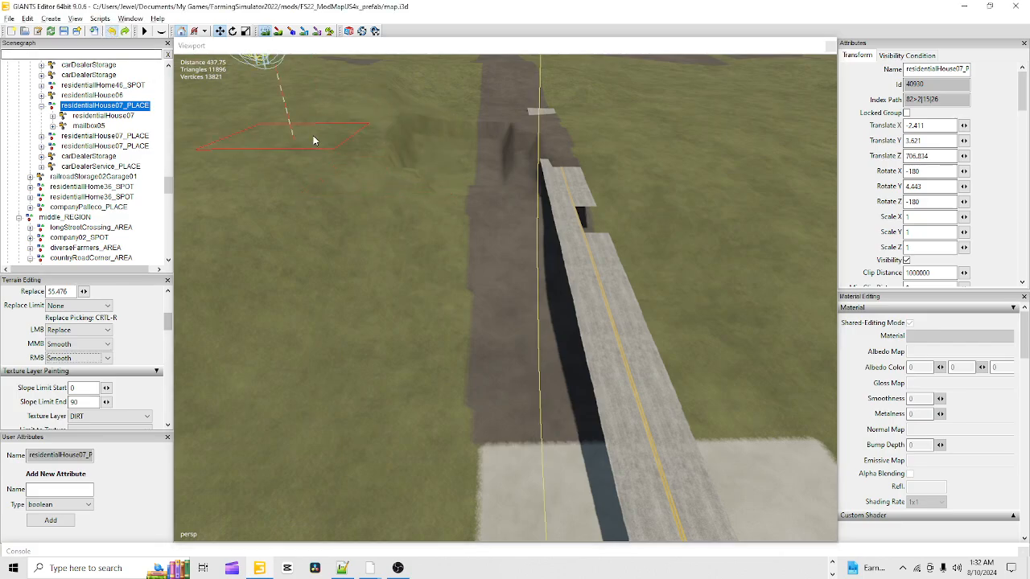
- Level the terrain around the road end of the bridge deck and clear the uneven pit beside it
mouse_move(458, 174)
mouse_down()
mouse_move(448, 177)
mouse_move(445, 224)
mouse_move(499, 218)
mouse_move(520, 177)
mouse_move(591, 185)
mouse_move(612, 212)
mouse_move(616, 189)
mouse_move(667, 210)
mouse_move(653, 189)
mouse_move(657, 169)
mouse_move(609, 142)
mouse_move(506, 153)
mouse_move(551, 153)
mouse_move(418, 124)
mouse_move(349, 152)
mouse_move(281, 285)
mouse_up()
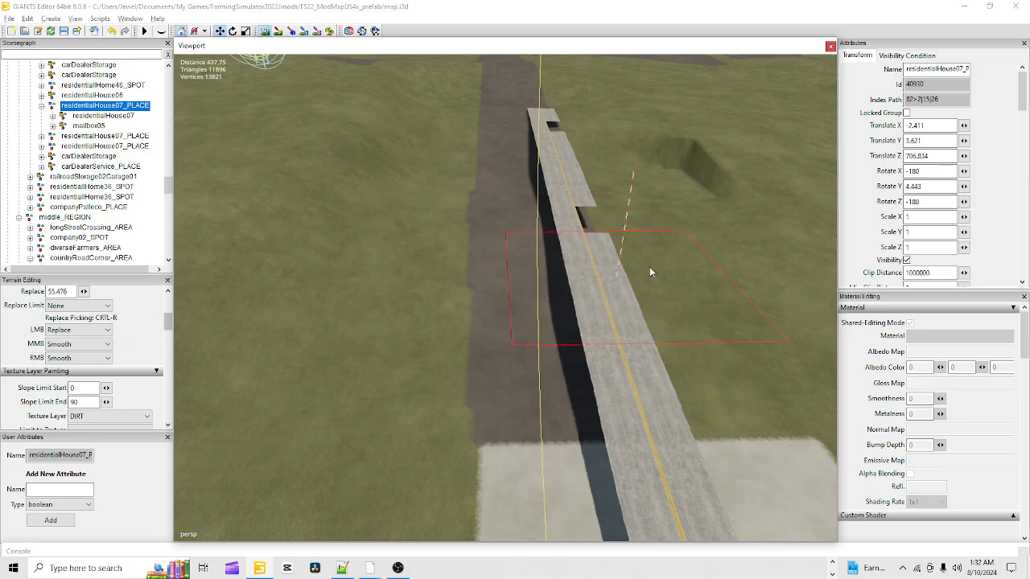
key(ctrl+z)
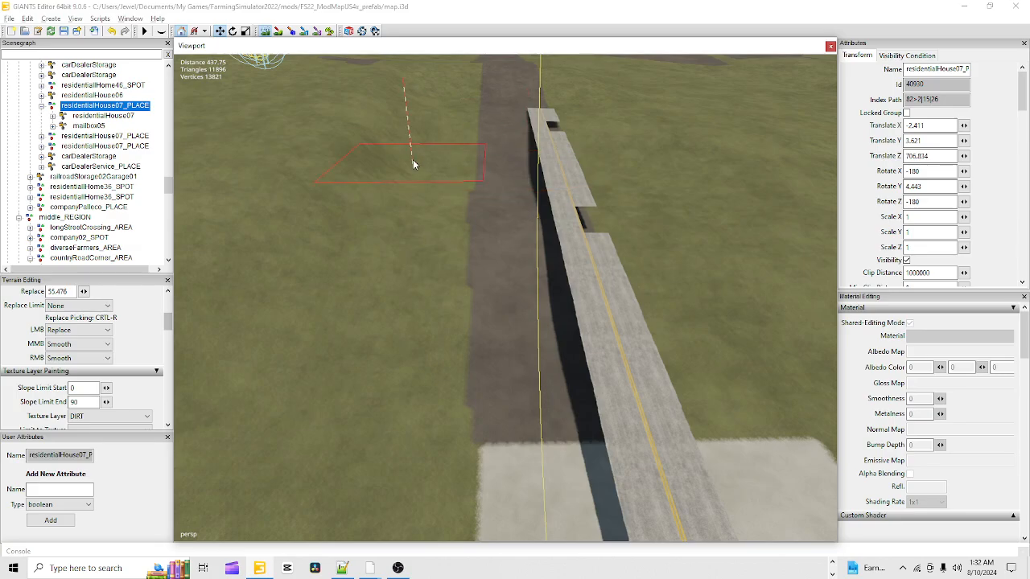
click(265, 32)
- Examine the raised bridge deck and the dirt approach road beside it from ground level and from above
mouse_move(639, 278)
alt+mouse_down()
mouse_move(645, 323)
mouse_move(617, 409)
alt+mouse_up()
alt+right_drag(616, 410, 682, 21)
alt+drag(620, 355, 545, 471)
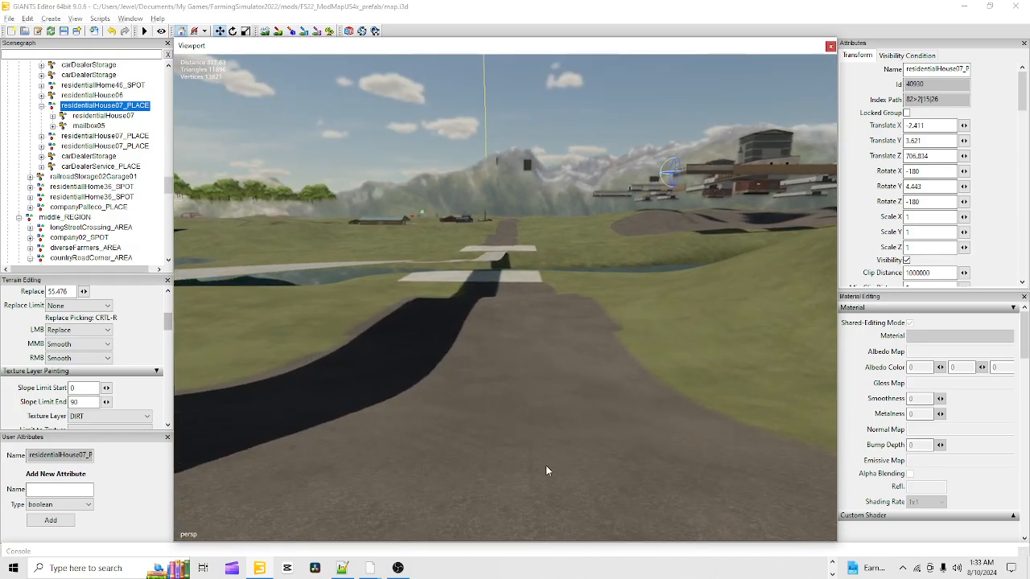
mouse_move(528, 439)
alt+right_down()
mouse_move(629, 246)
mouse_move(563, 359)
mouse_move(604, 274)
alt+right_up()
alt+right_drag(533, 459, 620, 266)
alt+drag(536, 446, 518, 437)
mouse_move(517, 437)
alt+right_down()
mouse_move(755, 47)
mouse_move(490, 424)
alt+right_up()
alt+drag(490, 424, 587, 231)
alt+right_drag(587, 231, 465, 449)
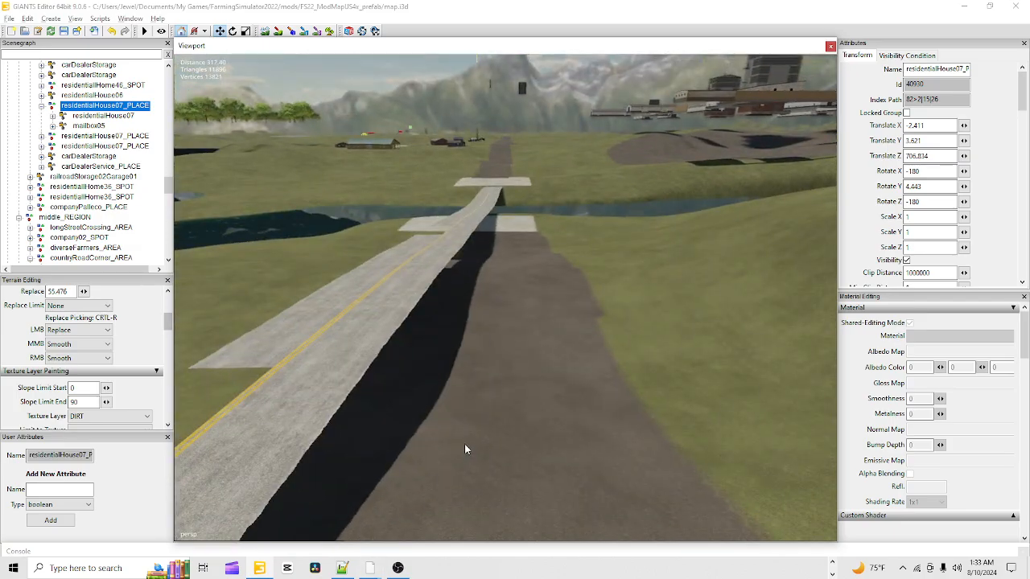
alt+drag(465, 449, 502, 281)
alt+drag(362, 93, 464, 240)
alt+right_drag(463, 240, 373, 317)
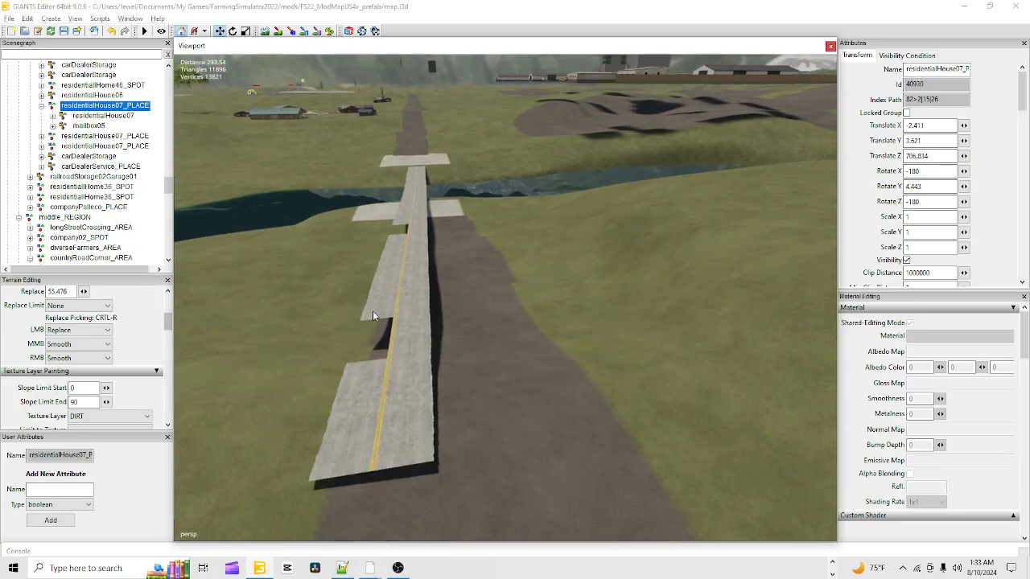
click(264, 32)
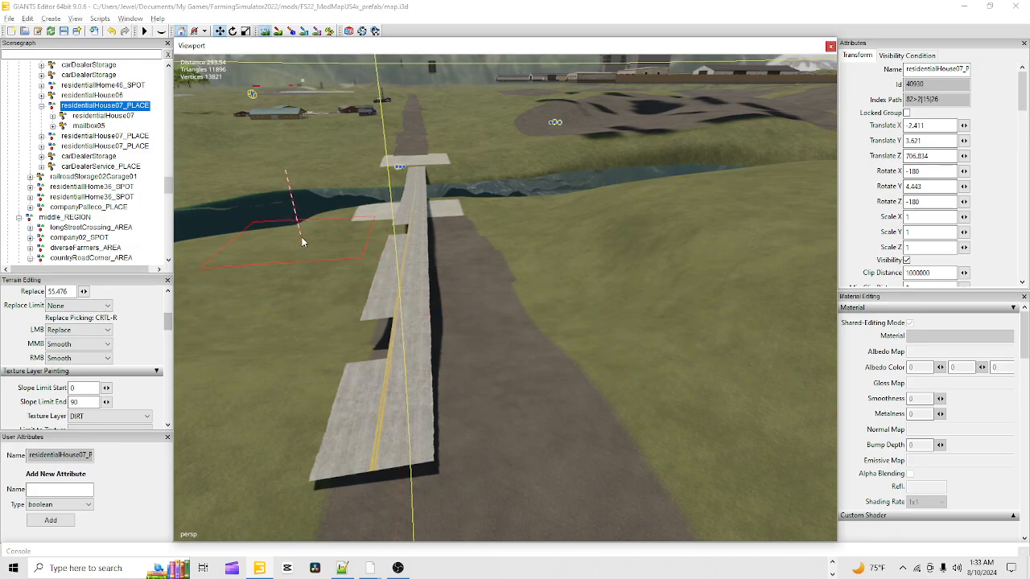
click(268, 36)
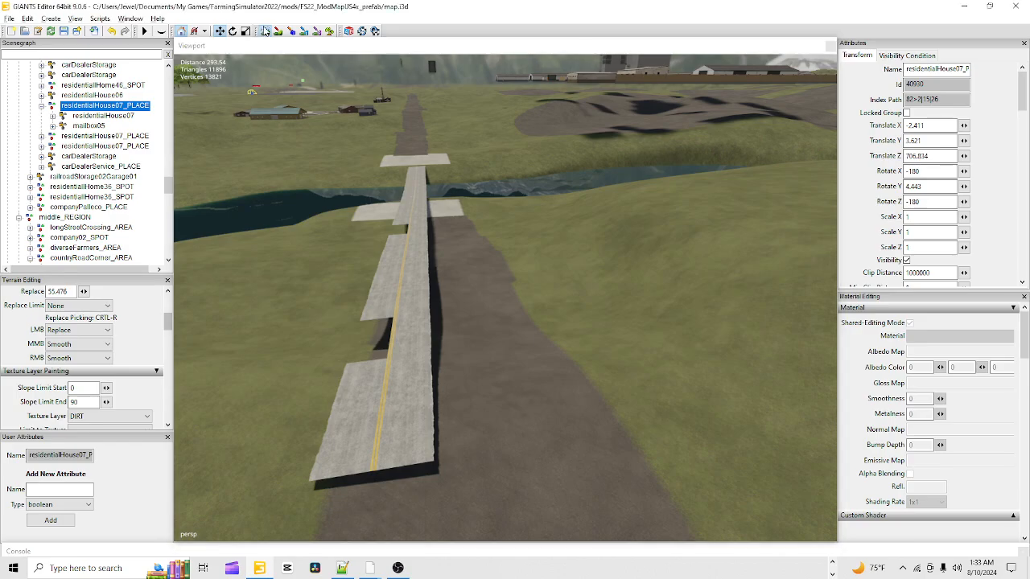
- Select the road strip forming the bridge deck and lower it to a height of about 45
alt+right_drag(449, 400, 484, 272)
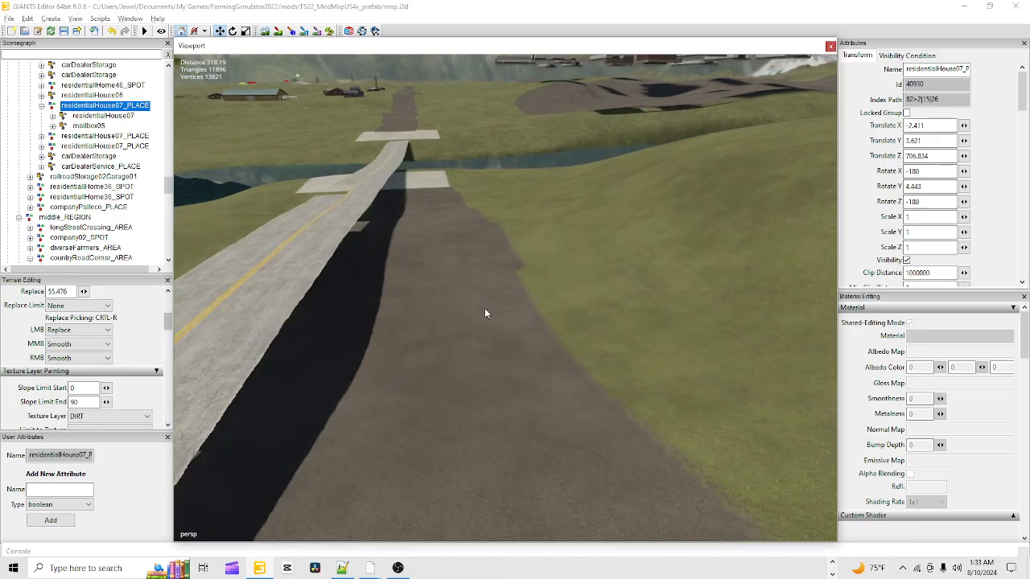
alt+right_drag(493, 370, 517, 249)
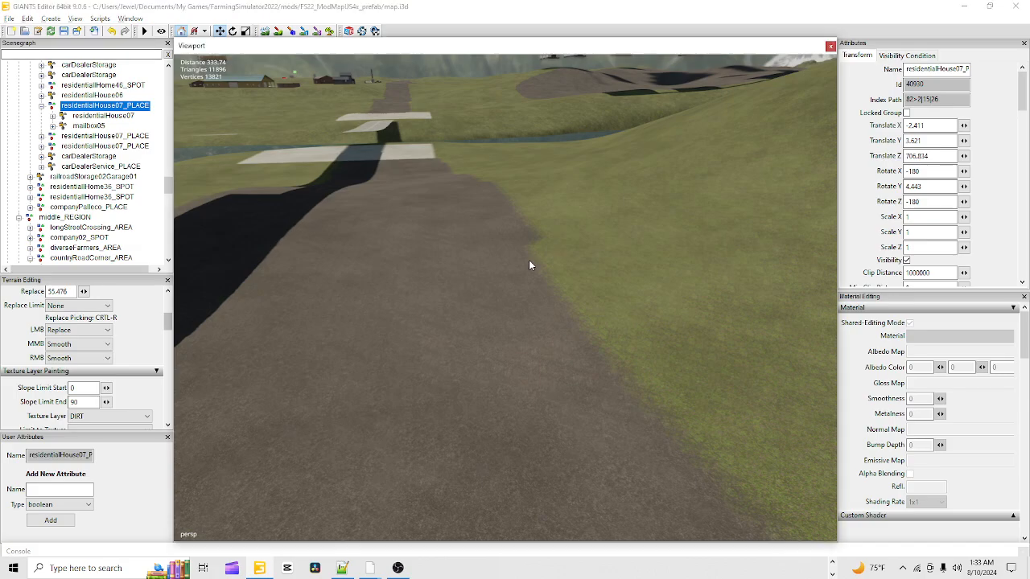
alt+drag(528, 260, 487, 234)
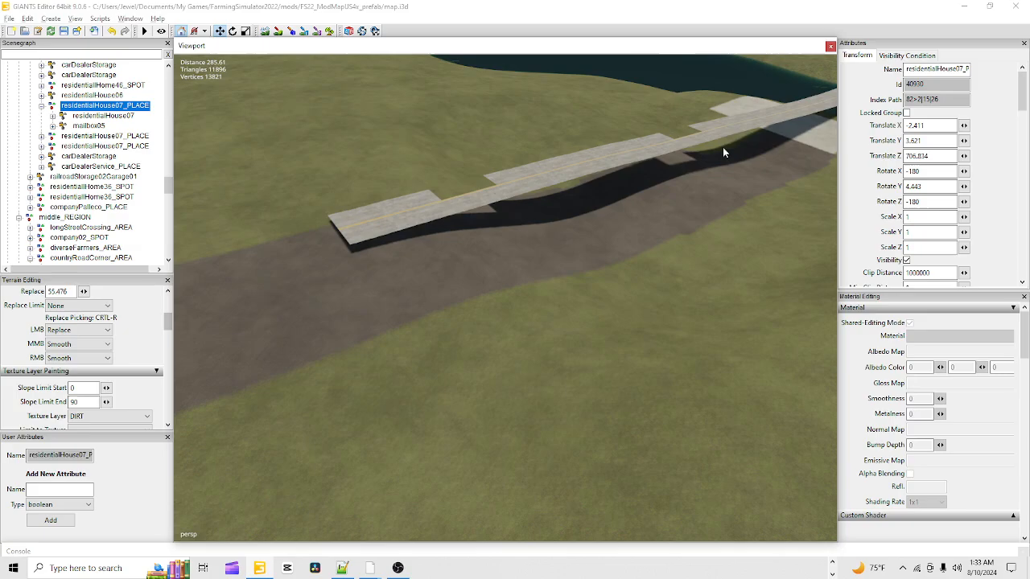
alt+drag(722, 151, 579, 270)
alt+drag(655, 212, 529, 318)
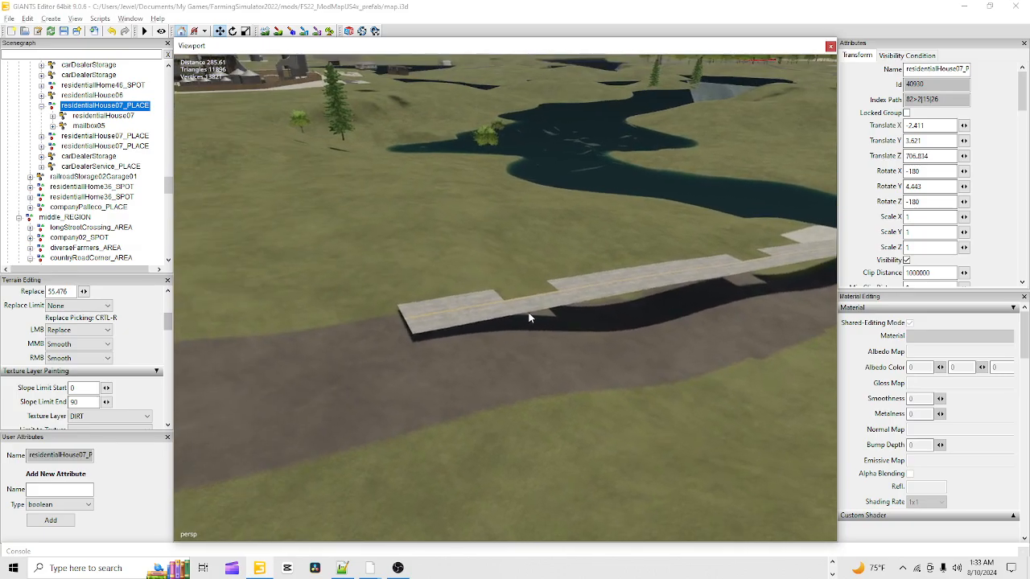
click(625, 281)
alt+drag(593, 315, 570, 360)
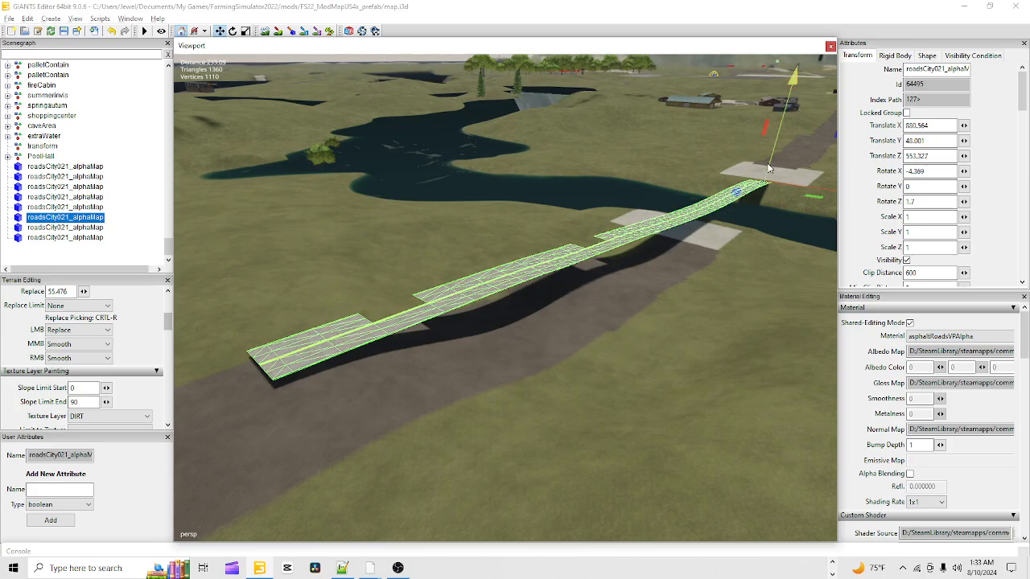
mouse_move(772, 155)
mouse_down()
mouse_move(766, 170)
mouse_move(764, 161)
mouse_up()
alt+drag(540, 327, 566, 313)
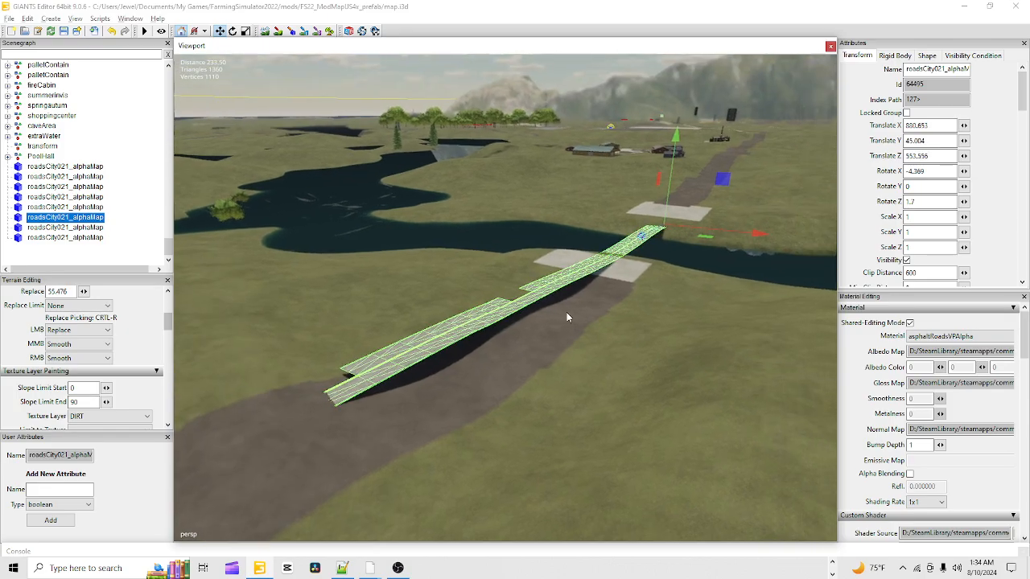
- Follow the lowered bridge deck across the river and check how its far end meets the bank
scroll(586, 257, up, 3)
alt+drag(451, 422, 495, 410)
alt+right_drag(496, 414, 812, 87)
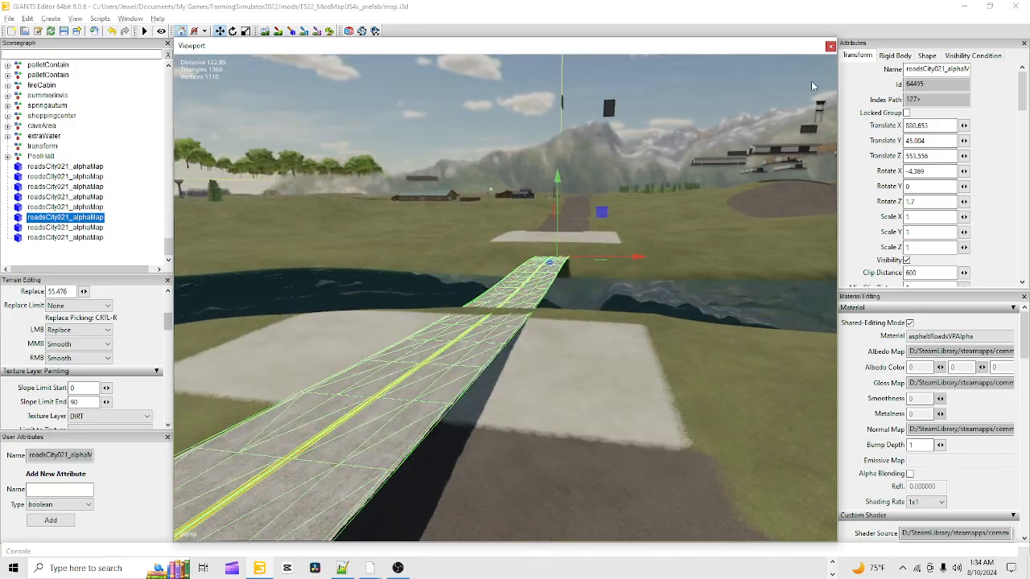
alt+right_drag(399, 392, 678, 58)
alt+drag(521, 292, 105, 257)
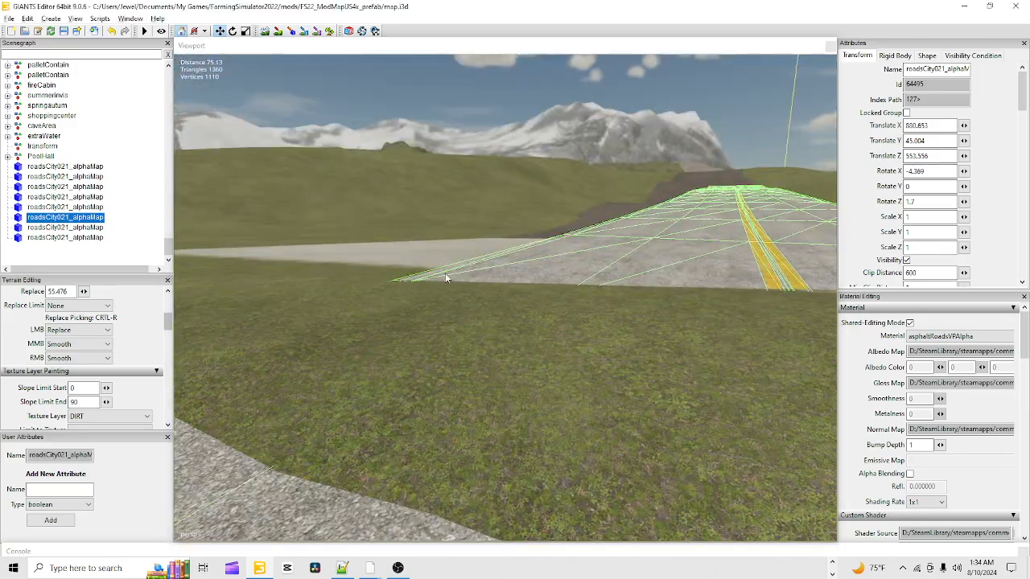
alt+right_drag(445, 273, 604, 427)
alt+drag(490, 347, 793, 354)
alt+drag(515, 382, 623, 315)
alt+right_drag(487, 334, 631, 161)
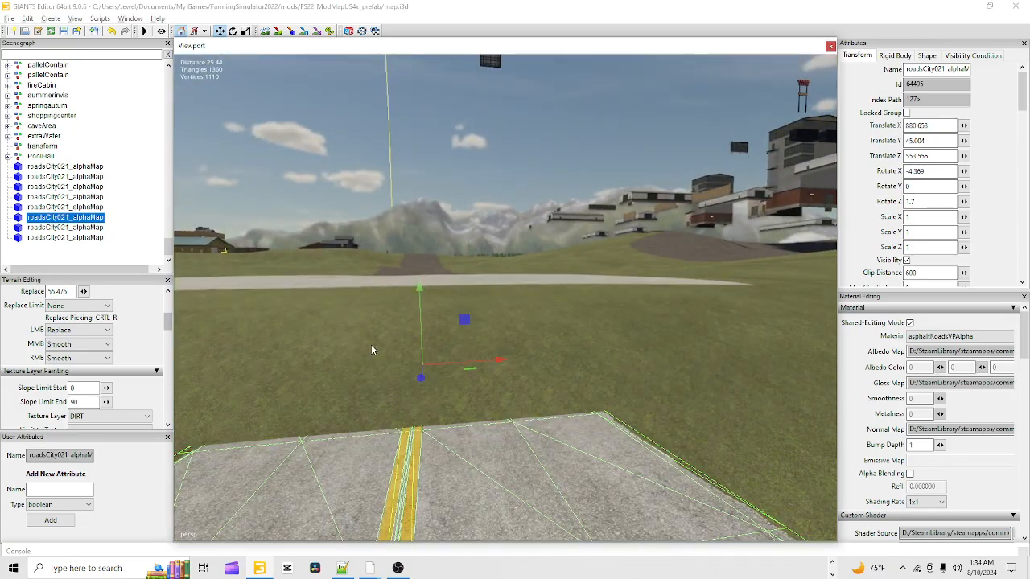
- View the lowered deck from the side and check its road end against the dirt approach and concrete pad
alt+drag(371, 346, 383, 273)
alt+right_drag(378, 348, 547, 209)
alt+drag(515, 330, 210, 427)
alt+drag(467, 374, 311, 345)
mouse_move(290, 374)
alt+right_down()
mouse_move(316, 360)
mouse_move(382, 208)
mouse_move(302, 362)
alt+right_up()
alt+drag(303, 362, 493, 409)
alt+right_drag(515, 250, 412, 404)
alt+drag(459, 400, 331, 338)
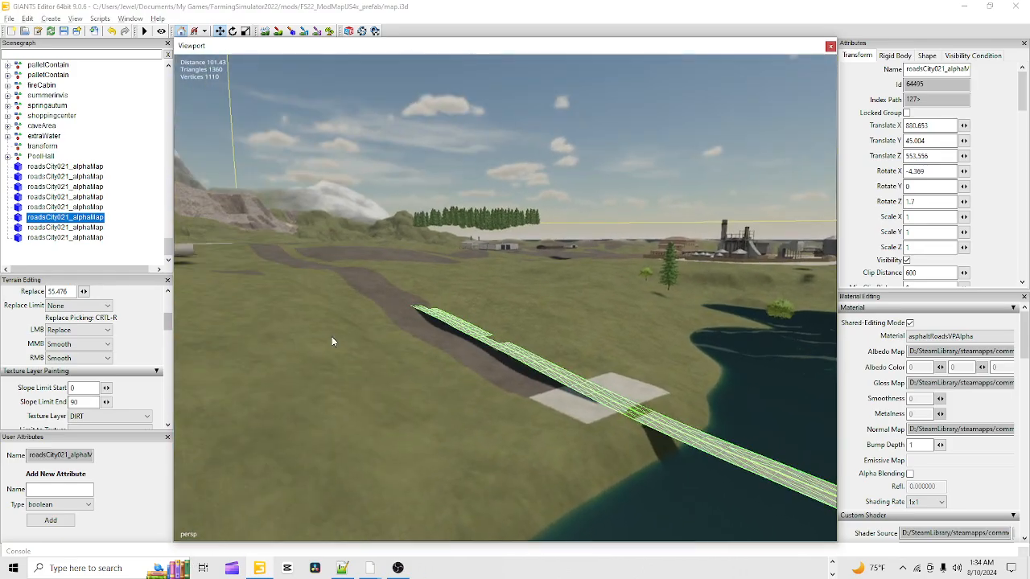
- Follow the dirt road away from the bridge, past the fields, to the house on the concrete lot
alt+right_drag(332, 338, 733, 5)
alt+drag(359, 407, 323, 423)
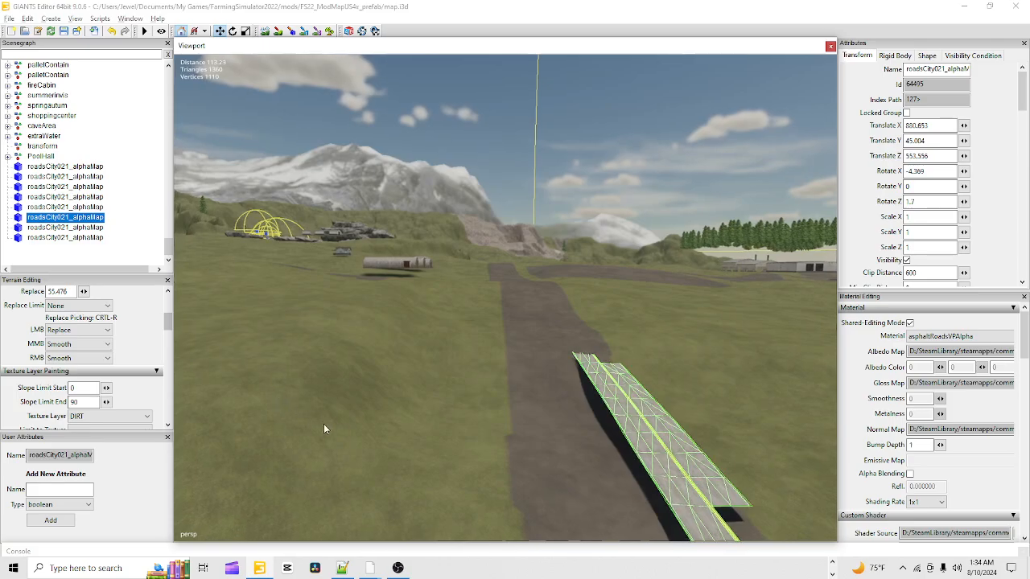
alt+right_drag(323, 423, 821, 11)
alt+drag(593, 387, 586, 389)
alt+right_drag(545, 405, 573, 366)
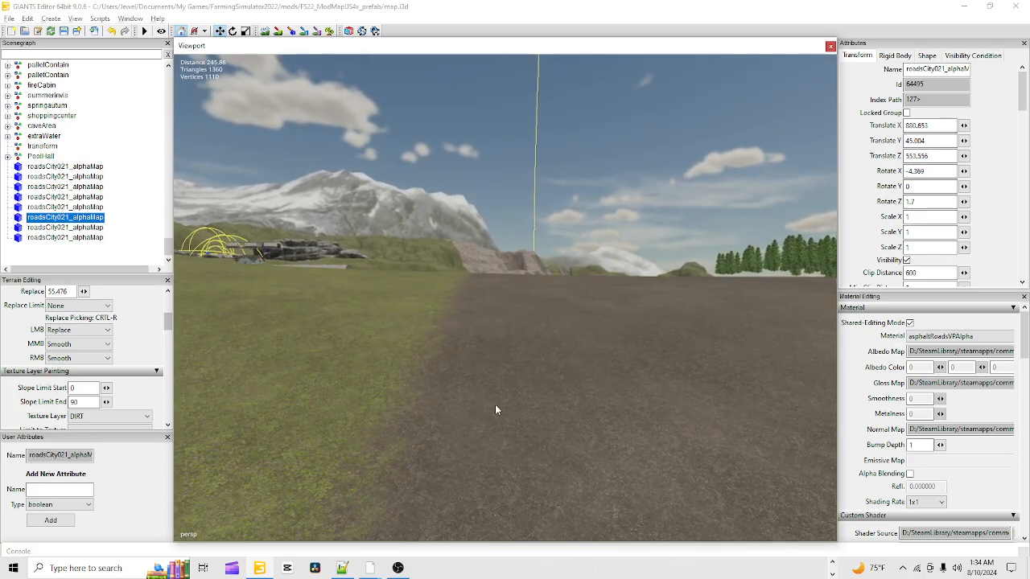
alt+right_drag(495, 404, 718, 20)
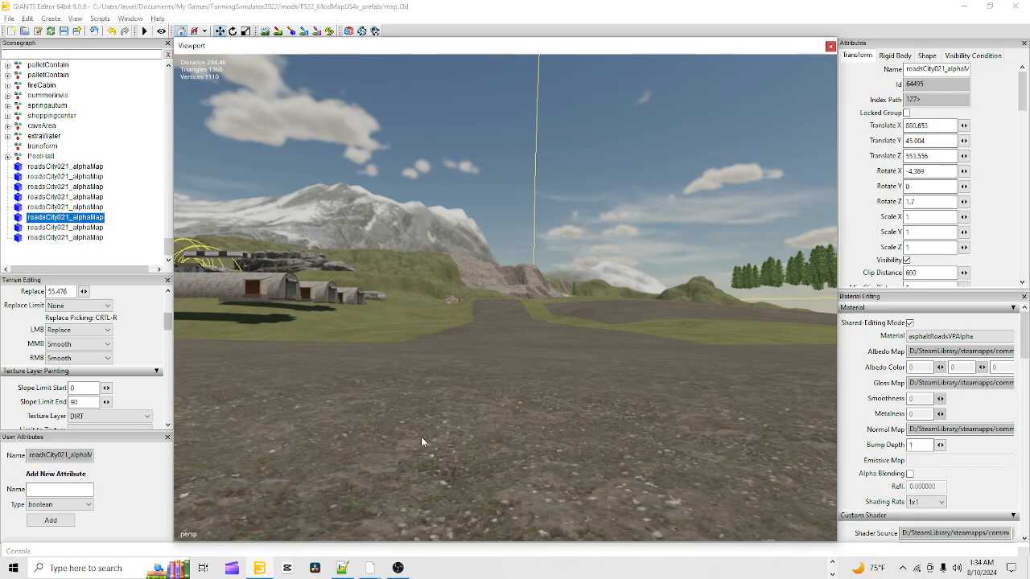
alt+right_drag(421, 437, 805, 13)
alt+drag(611, 282, 209, 342)
alt+drag(668, 282, 527, 420)
alt+right_drag(527, 419, 559, 302)
alt+drag(559, 303, 626, 306)
alt+right_drag(626, 309, 744, 76)
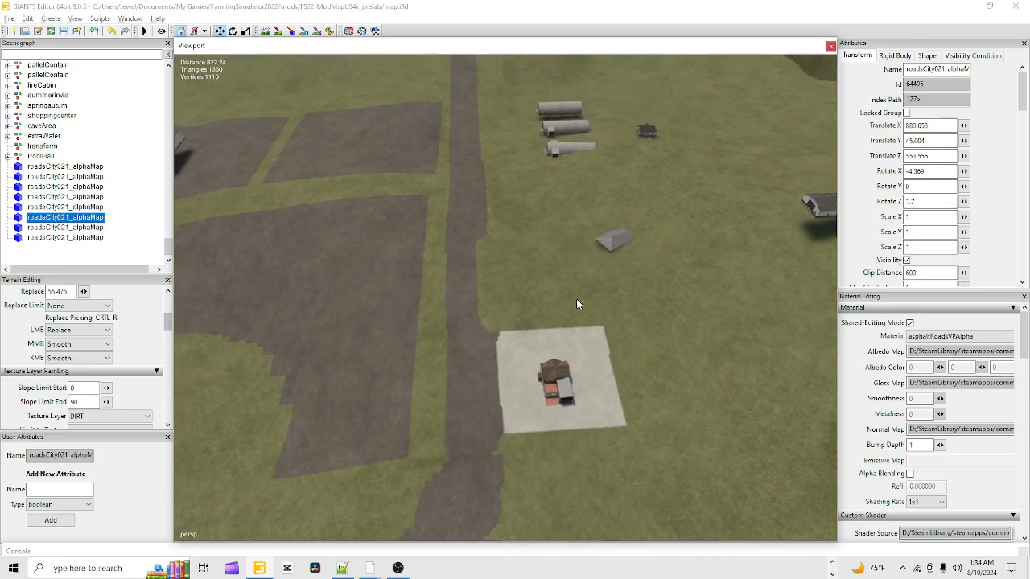
- Examine the bend beside the house's concrete lot where the straight dirt road meets the winding track
alt+drag(507, 362, 497, 311)
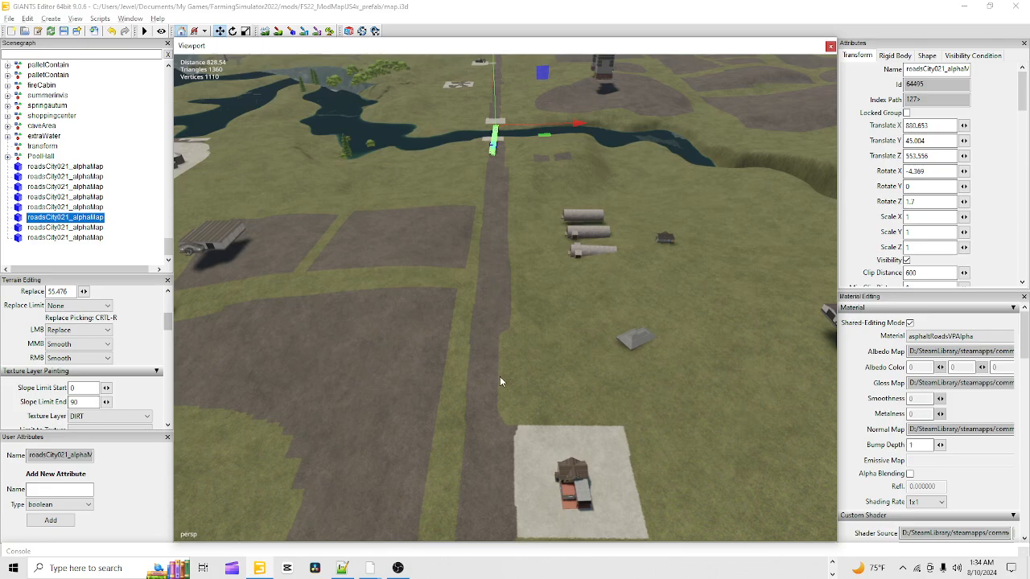
alt+drag(499, 382, 515, 478)
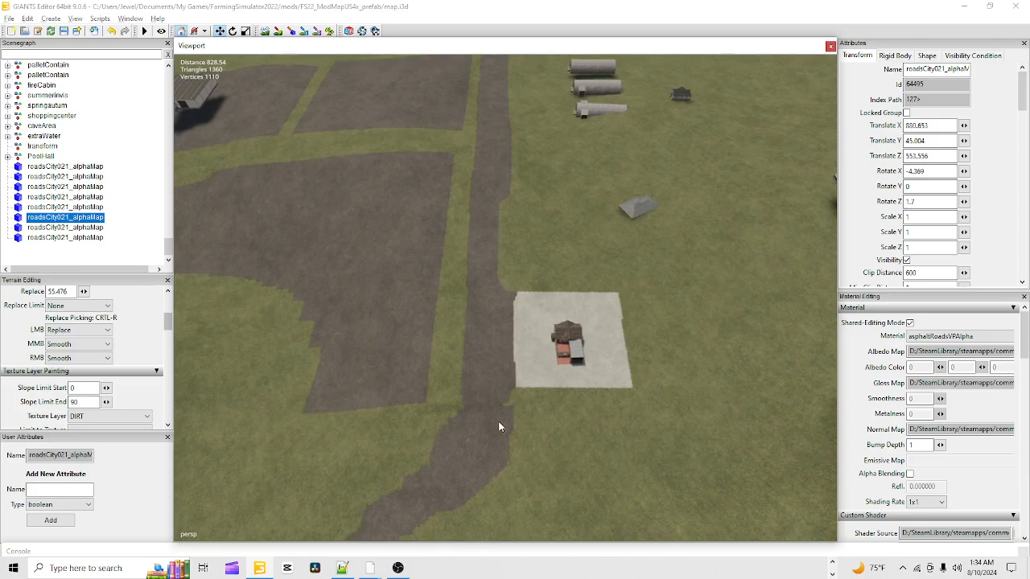
alt+drag(566, 334, 802, 124)
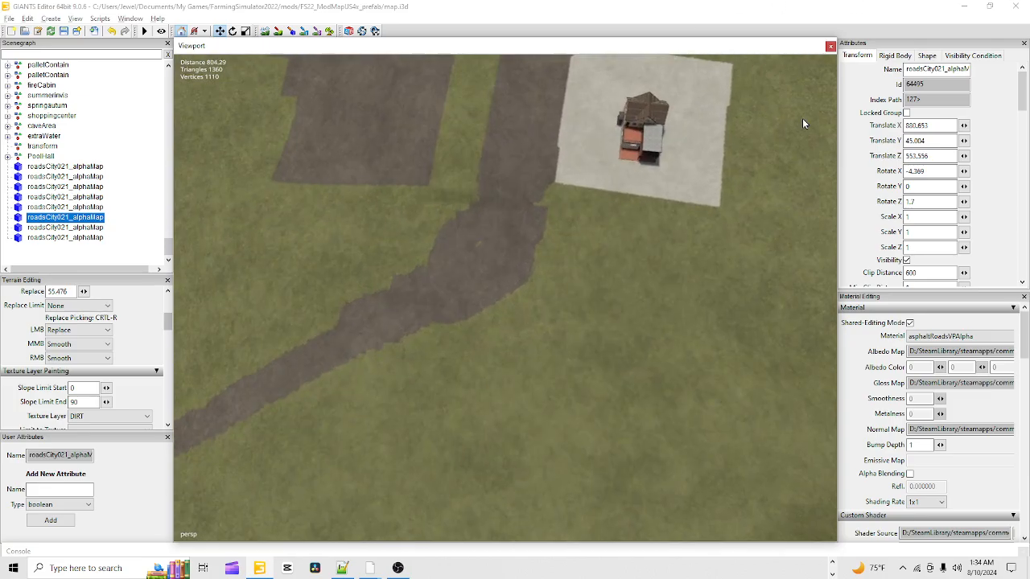
scroll(532, 423, up, 6)
alt+drag(497, 441, 527, 307)
alt+right_drag(527, 307, 423, 437)
alt+drag(453, 403, 419, 401)
alt+right_drag(419, 402, 803, 150)
alt+drag(803, 155, 514, 378)
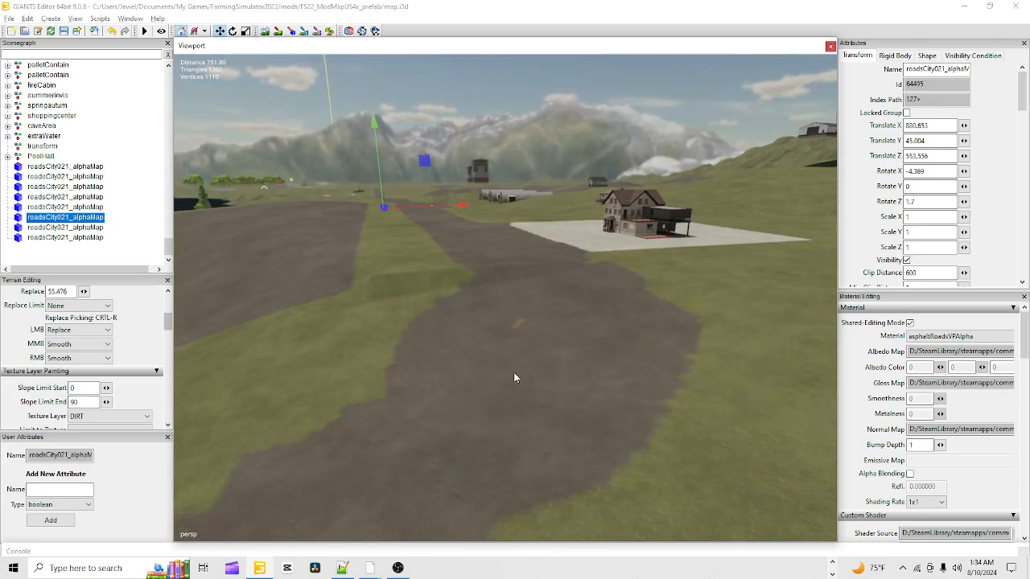
- Pick 83.788 as the replace height near the house, level the road bend and smooth its steep edges into the slope
click(265, 31)
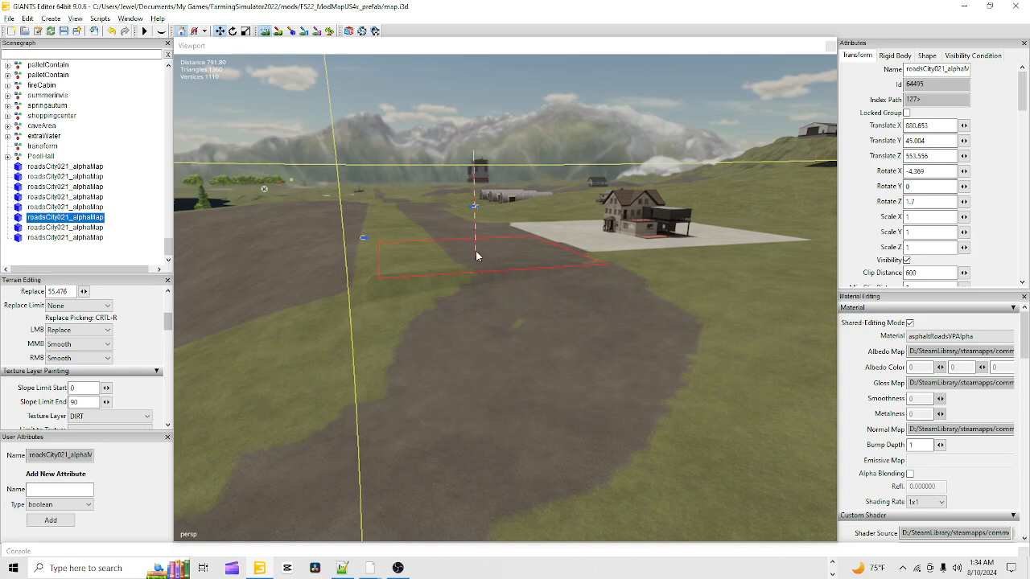
mouse_move(471, 253)
mouse_down()
mouse_move(421, 270)
mouse_move(432, 257)
mouse_move(613, 276)
mouse_move(648, 266)
mouse_move(640, 293)
mouse_move(414, 287)
mouse_move(411, 271)
mouse_up()
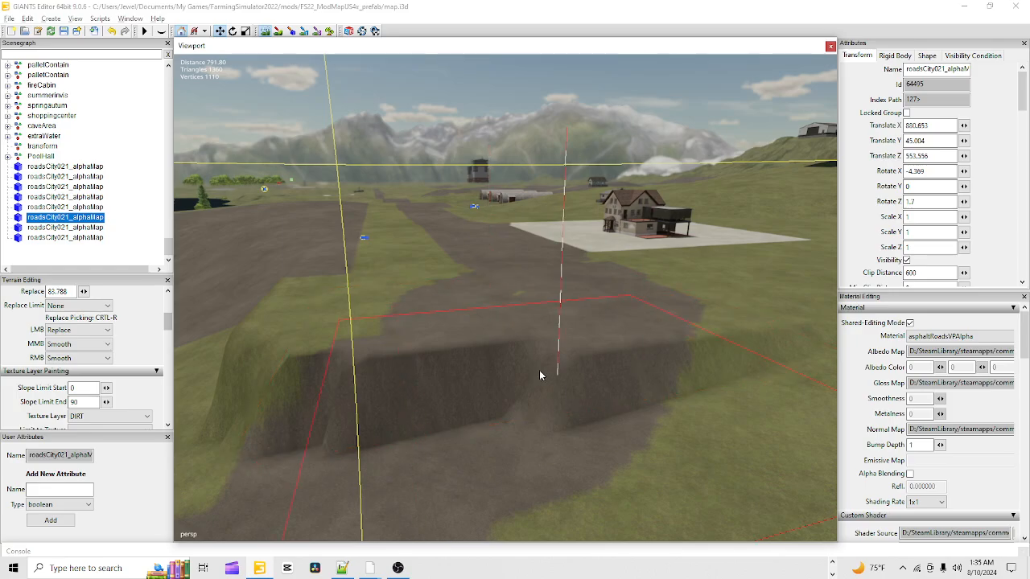
drag(493, 371, 478, 367)
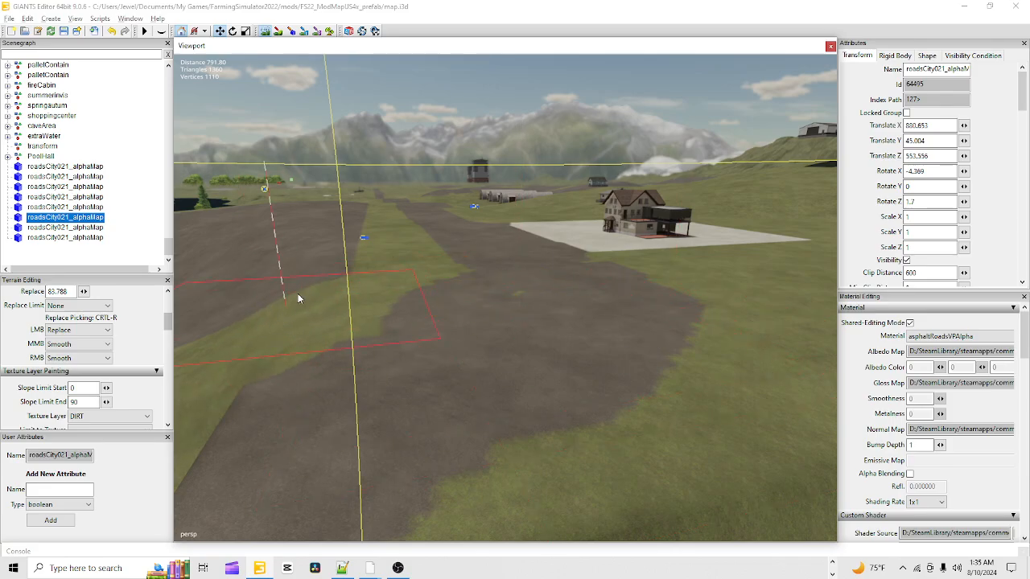
mouse_move(288, 342)
mouse_down()
mouse_move(261, 420)
mouse_move(254, 384)
mouse_up()
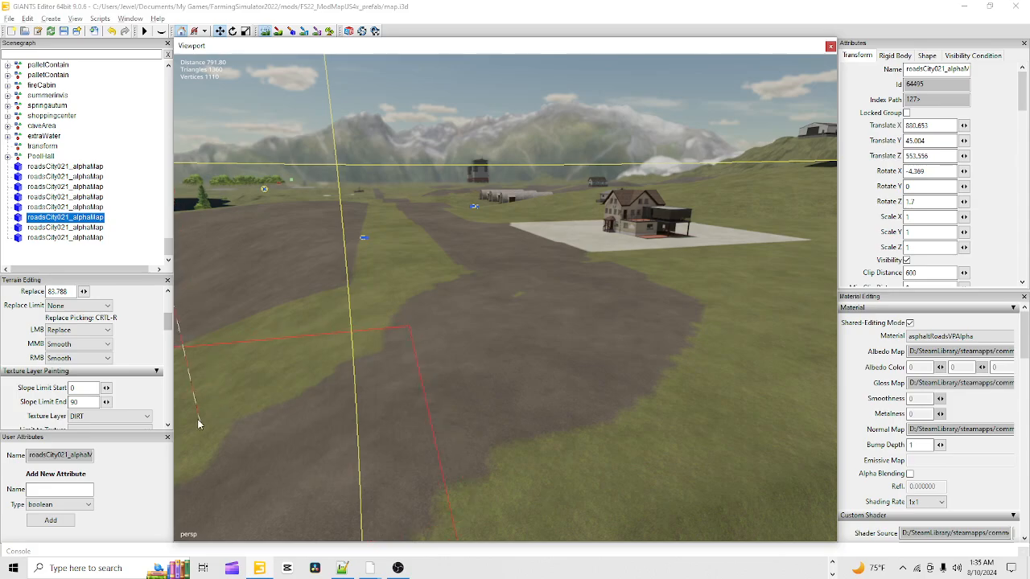
click(264, 31)
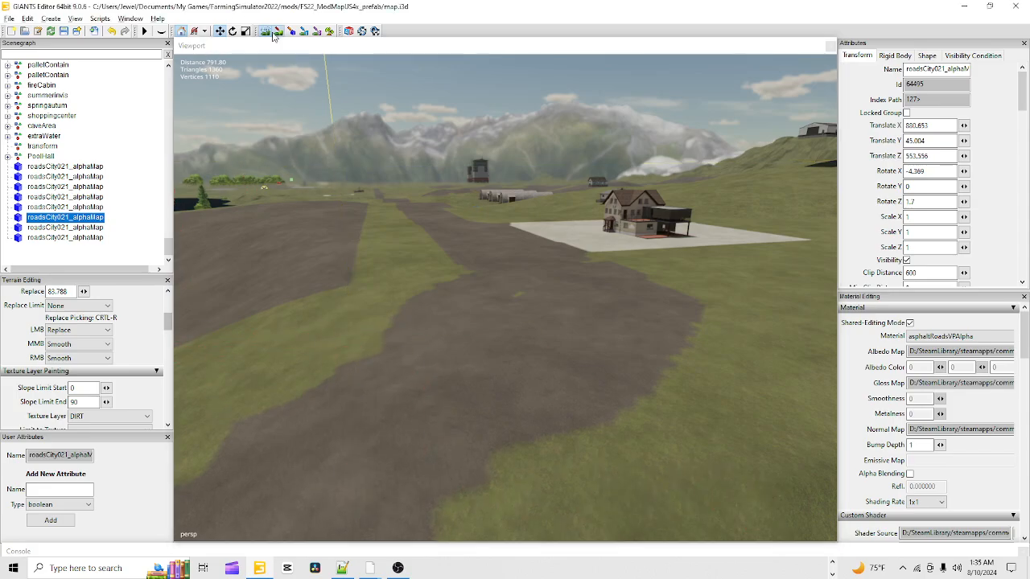
- Level the winding dirt track and its verges beyond the bend, and smooth the raised edge into the surrounding grass
alt+drag(450, 217, 677, 211)
scroll(436, 199, up, 3)
scroll(524, 388, down, 5)
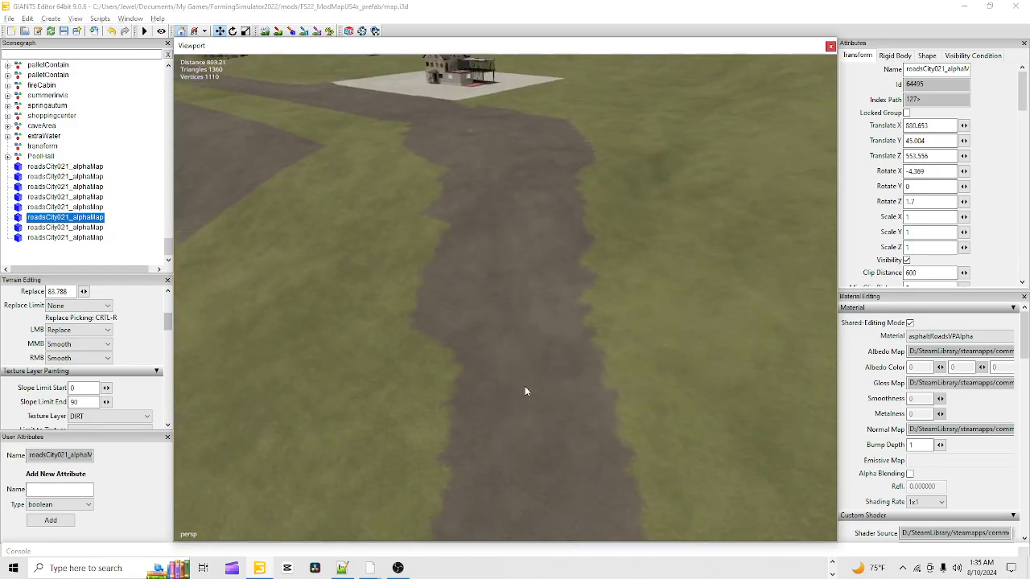
mouse_move(525, 388)
alt+mouse_down()
mouse_move(521, 408)
mouse_move(538, 383)
alt+mouse_up()
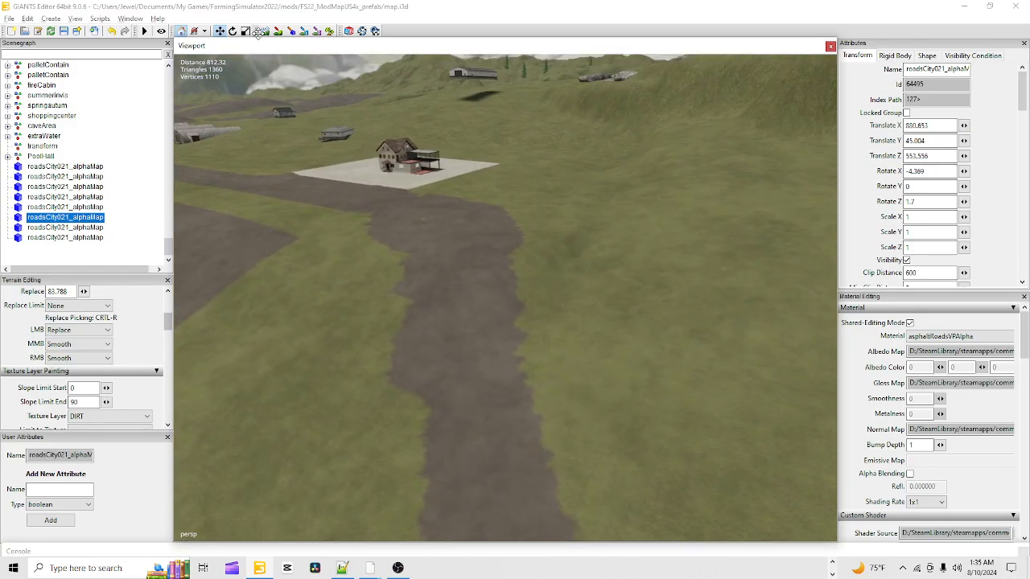
click(263, 32)
drag(561, 245, 573, 235)
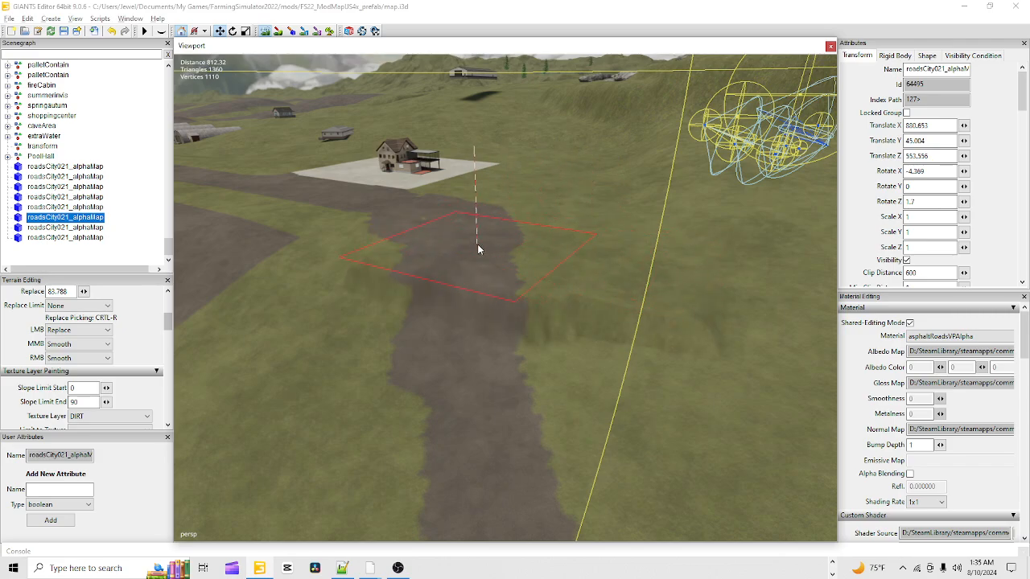
mouse_move(410, 233)
mouse_down()
mouse_move(366, 246)
mouse_move(513, 261)
mouse_move(559, 288)
mouse_move(544, 288)
mouse_up()
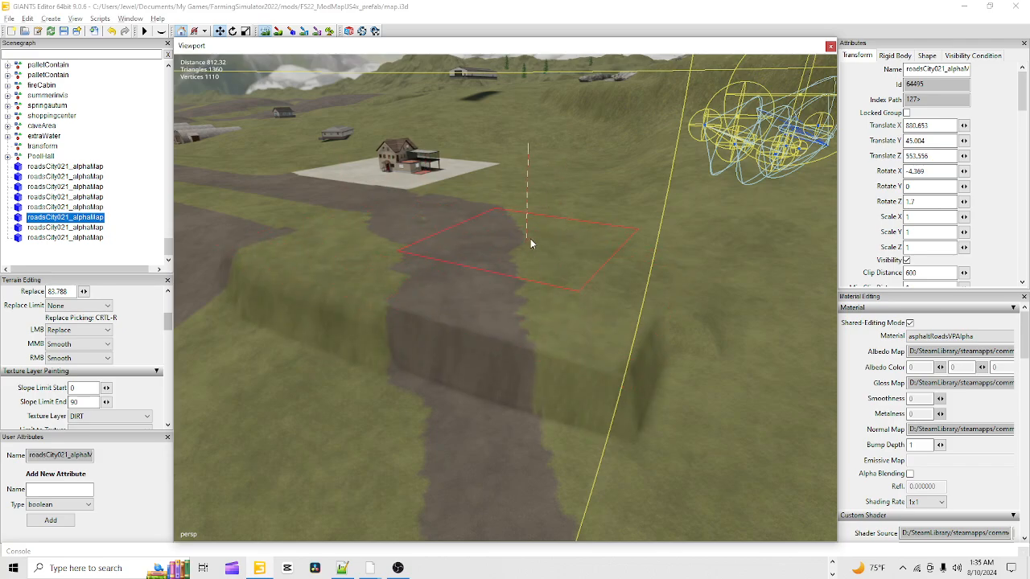
mouse_move(582, 251)
mouse_down()
mouse_move(718, 356)
mouse_move(700, 225)
mouse_move(488, 290)
mouse_move(401, 365)
mouse_move(402, 338)
mouse_move(344, 301)
mouse_move(228, 318)
mouse_up()
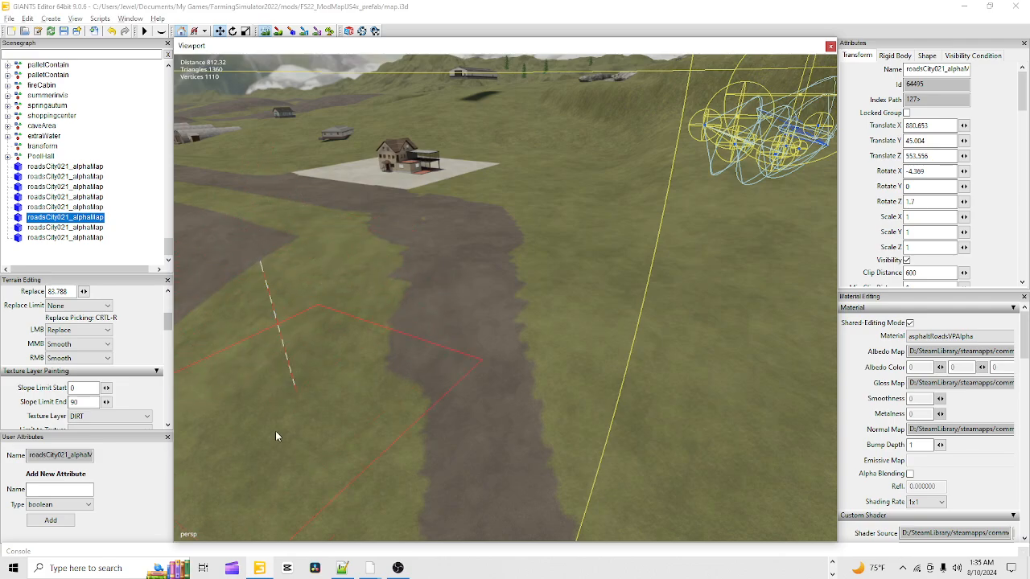
- Set the terrain brush type to Round and repaint the edges of the dirt road with DIRT from the bend down the straight stretch
click(278, 31)
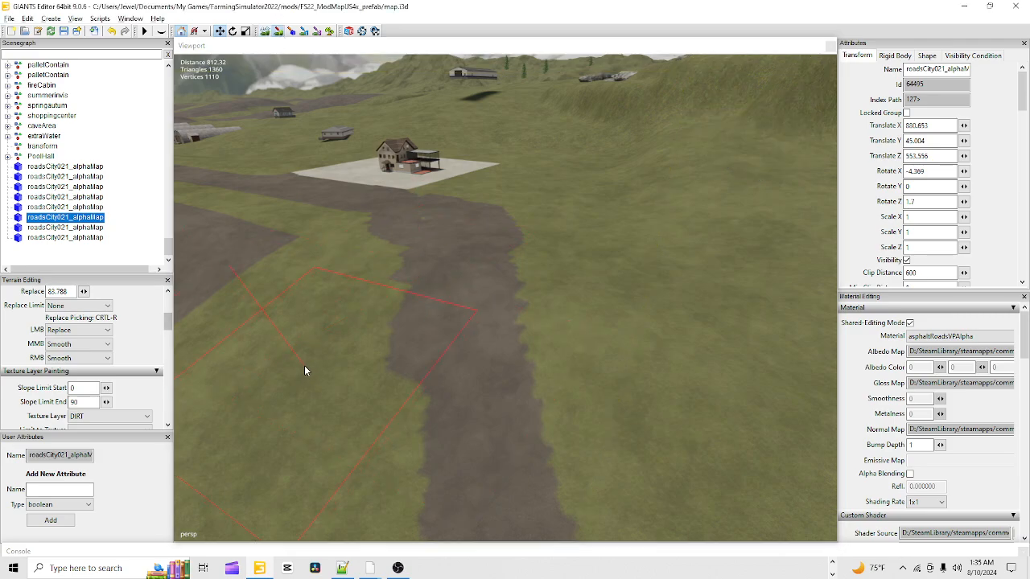
scroll(124, 342, up, 2)
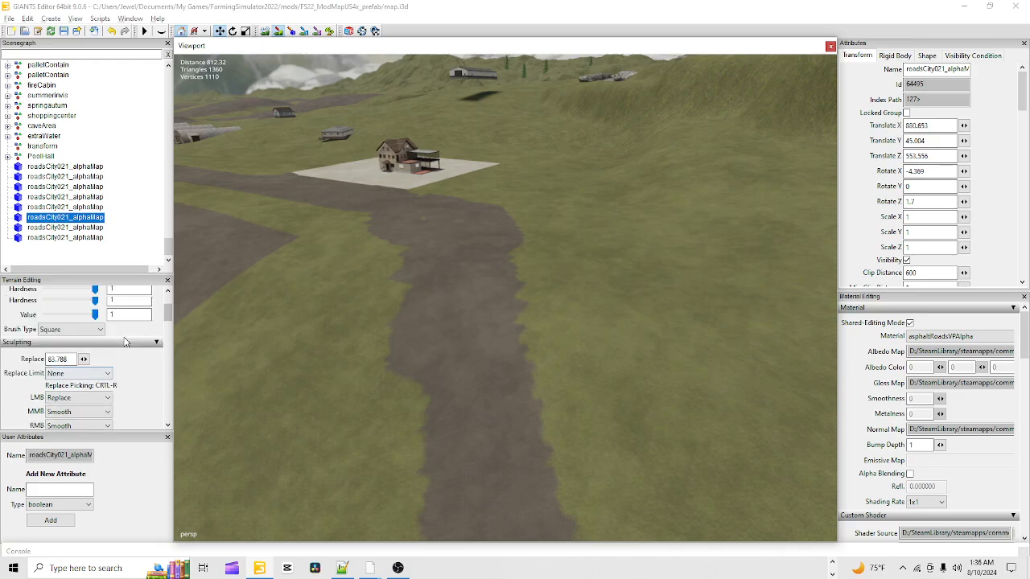
click(66, 329)
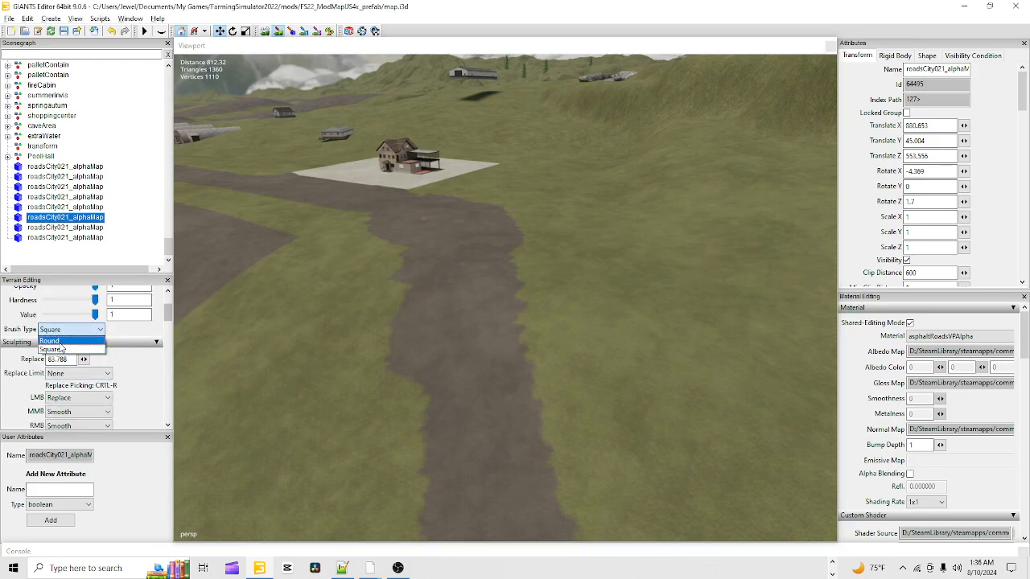
click(50, 341)
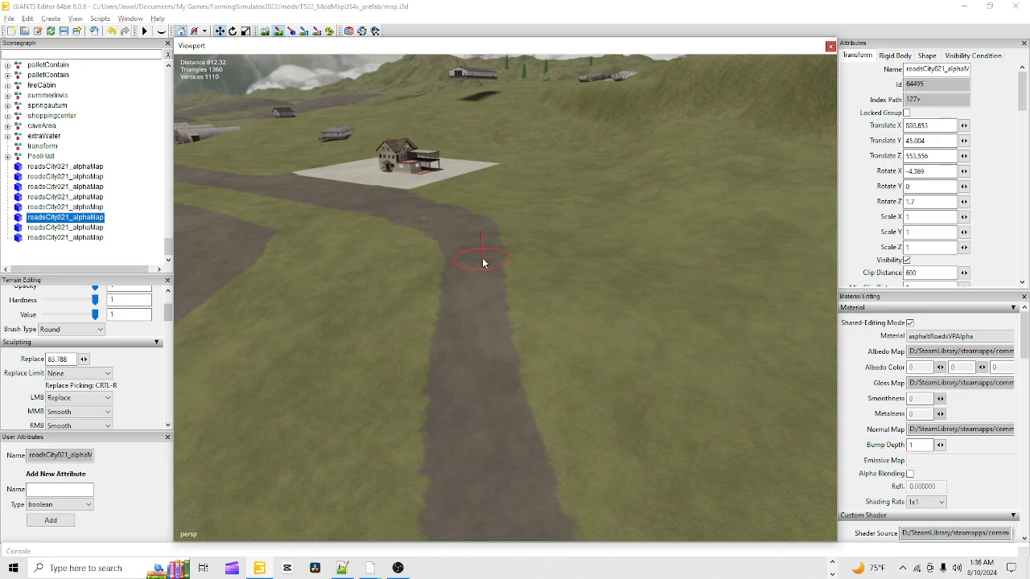
drag(477, 276, 478, 344)
mouse_move(478, 408)
mouse_down()
mouse_move(482, 390)
mouse_move(487, 449)
mouse_up()
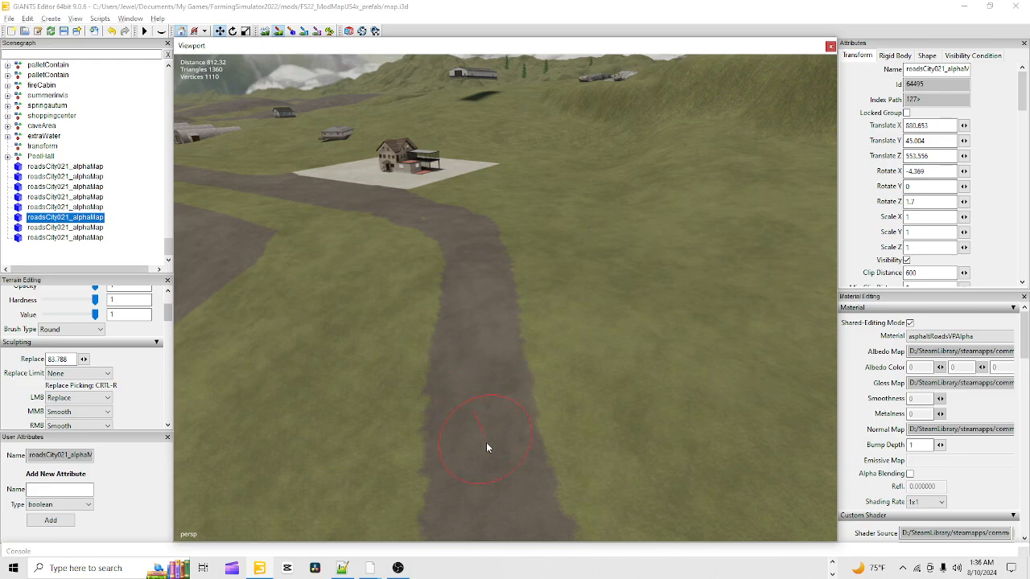
drag(496, 493, 504, 535)
click(278, 31)
click(466, 576)
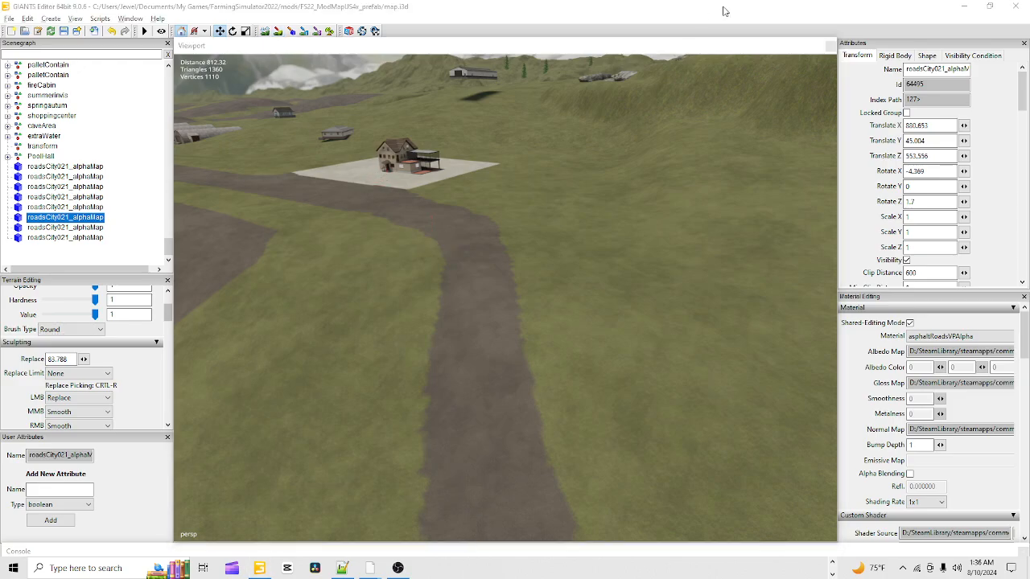
- Inspect the road surface at ground level around the bend beside the house and down toward the winding track
alt+drag(472, 436, 463, 481)
alt+right_drag(462, 481, 623, 206)
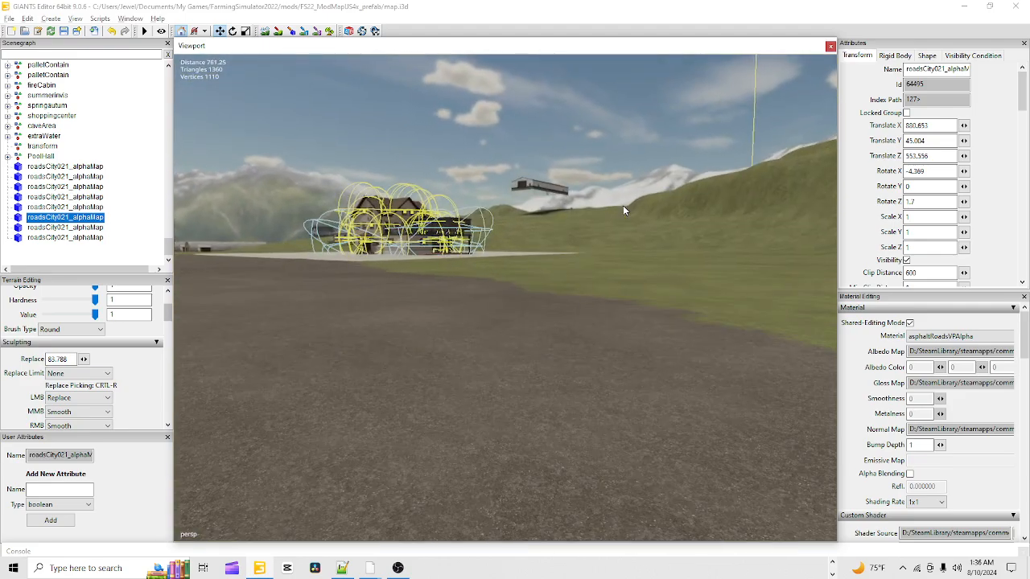
alt+right_drag(473, 441, 479, 392)
alt+drag(480, 393, 362, 373)
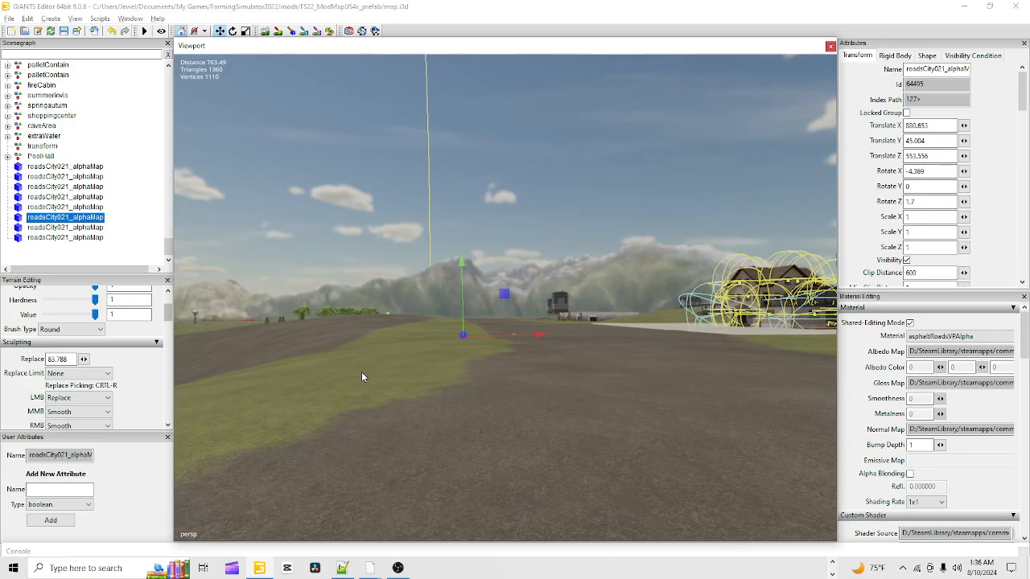
alt+right_drag(361, 373, 778, 169)
alt+right_drag(403, 449, 460, 402)
alt+drag(461, 418, 612, 469)
alt+drag(456, 366, 581, 420)
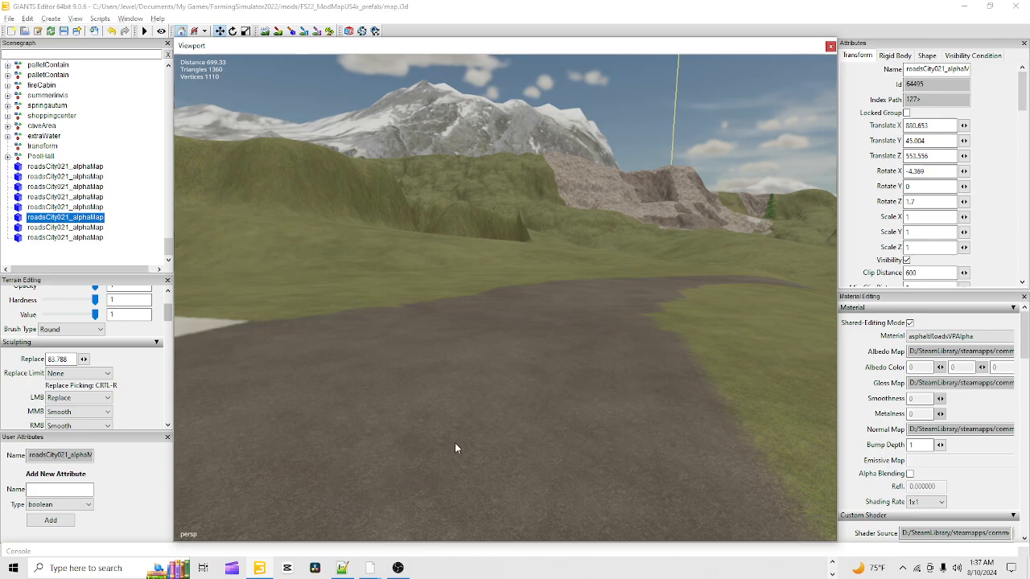
alt+drag(455, 442, 555, 313)
alt+drag(326, 186, 762, 439)
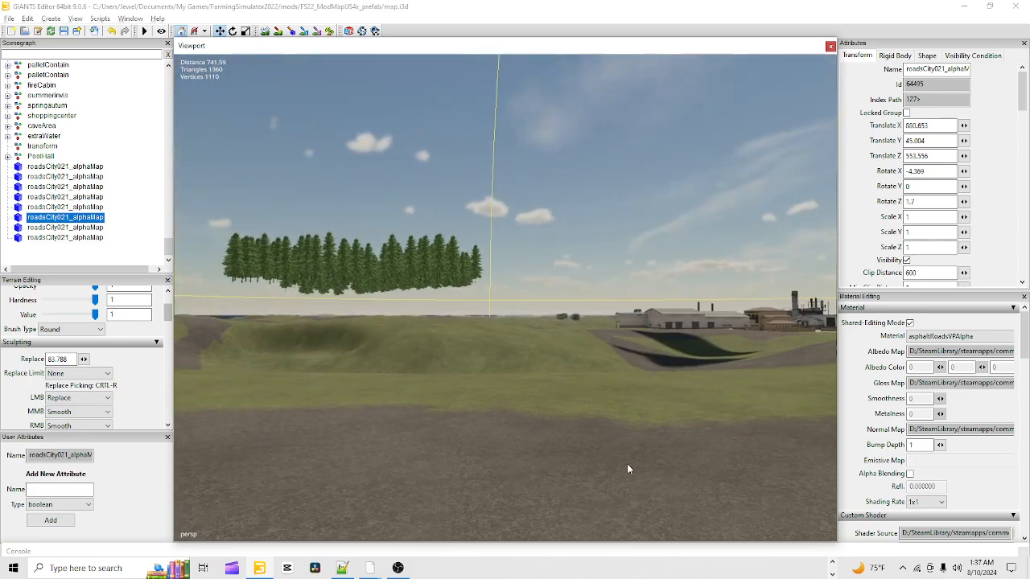
alt+drag(628, 469, 425, 469)
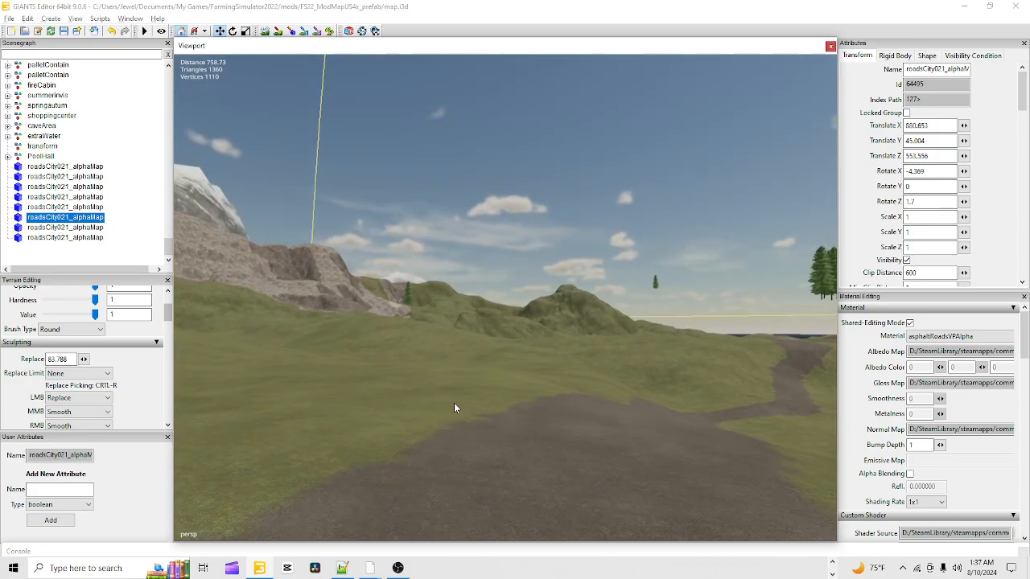
alt+drag(454, 408, 467, 289)
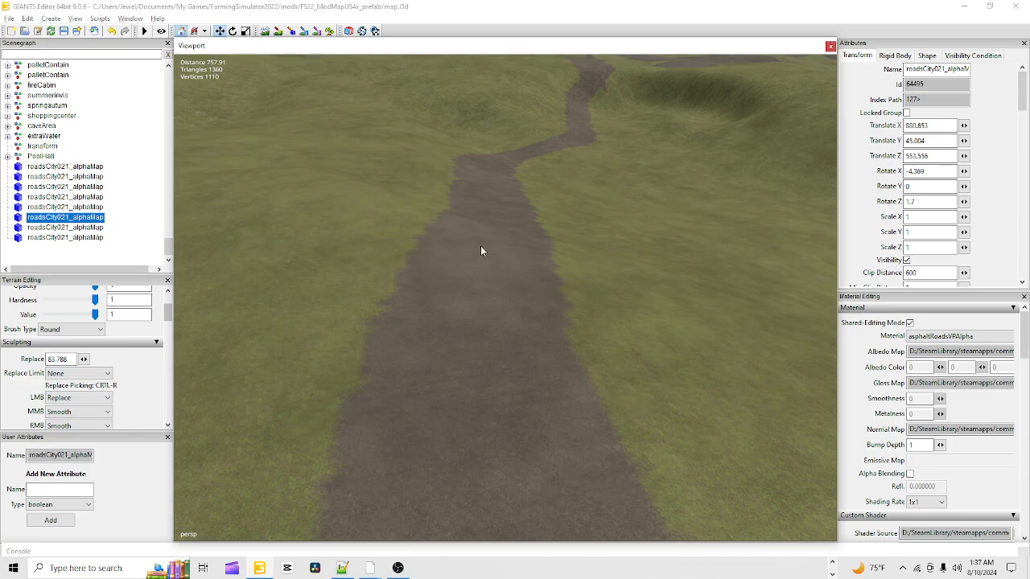
alt+drag(494, 308, 518, 268)
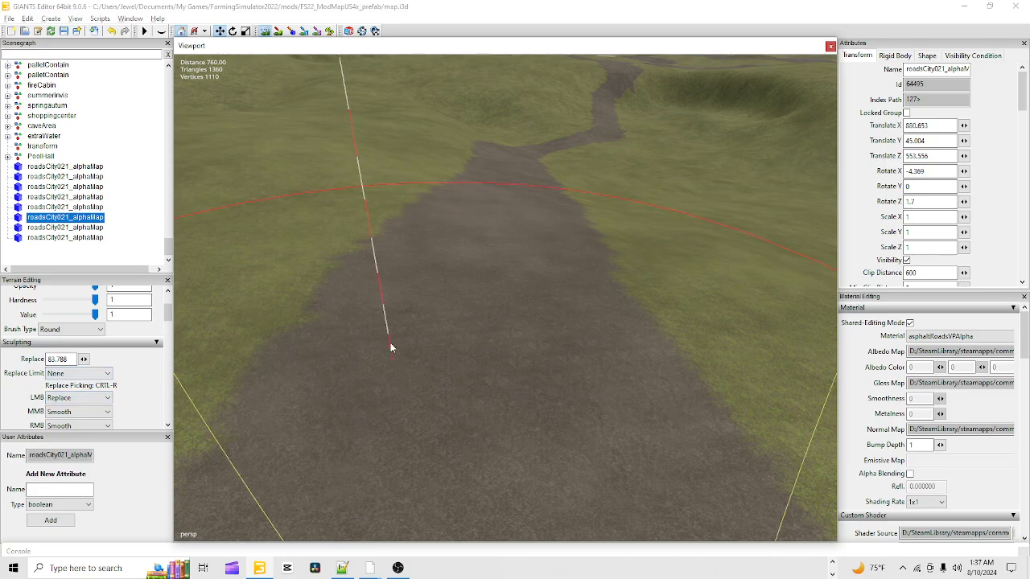
- Examine the repainted road bend and its grass verges near the house from above and up close
click(265, 31)
scroll(383, 433, up, 3)
alt+drag(421, 354, 607, 284)
scroll(673, 211, up, 4)
scroll(672, 211, down, 5)
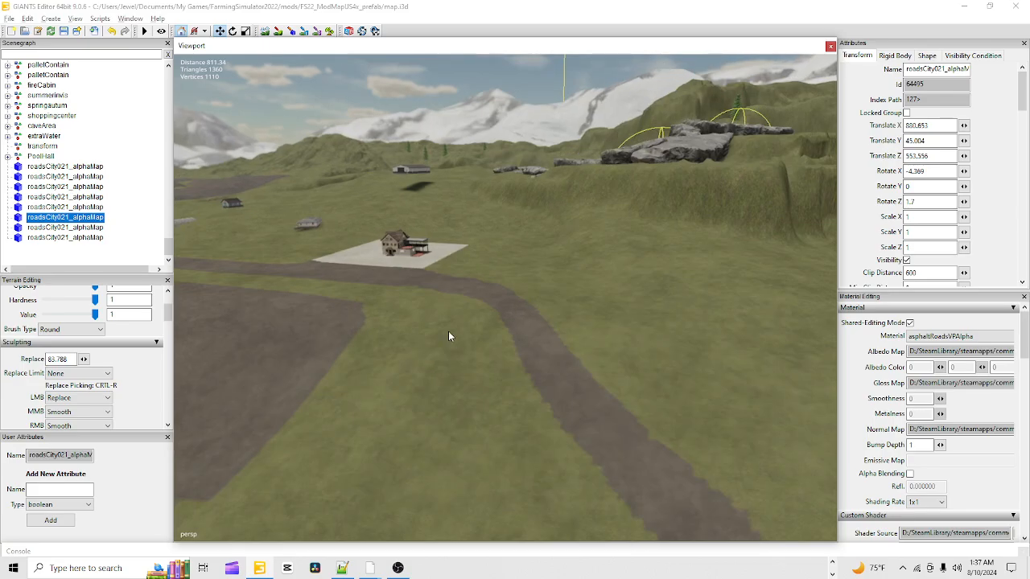
alt+drag(529, 460, 459, 439)
scroll(459, 439, up, 5)
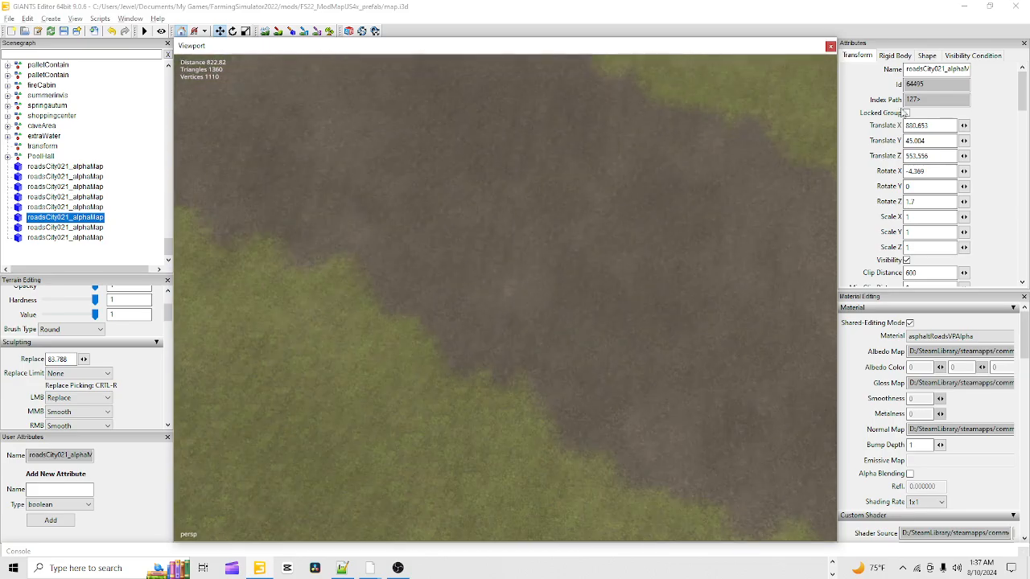
alt+drag(611, 370, 357, 391)
alt+right_drag(356, 391, 796, 150)
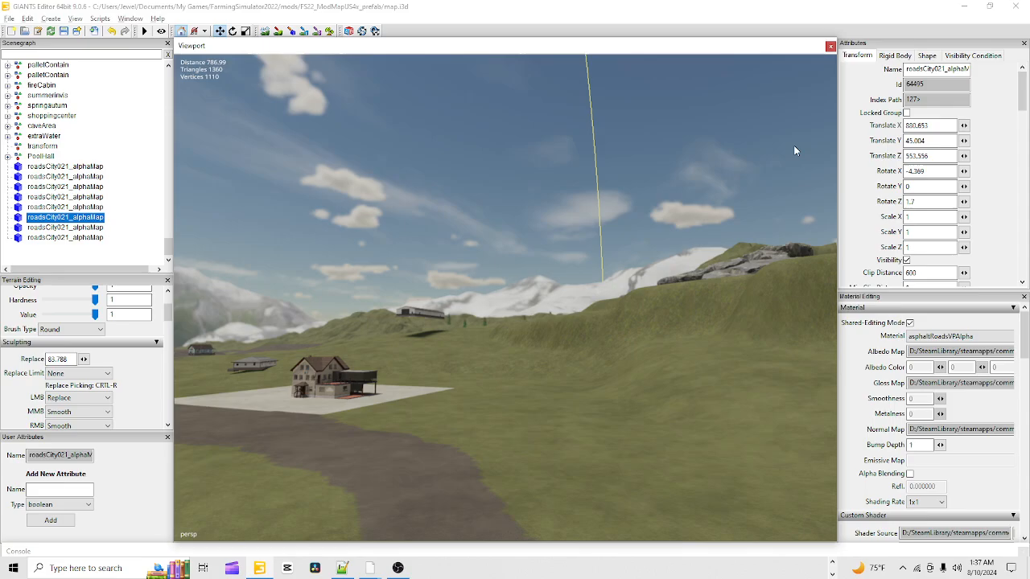
alt+drag(334, 387, 336, 294)
alt+drag(425, 349, 426, 216)
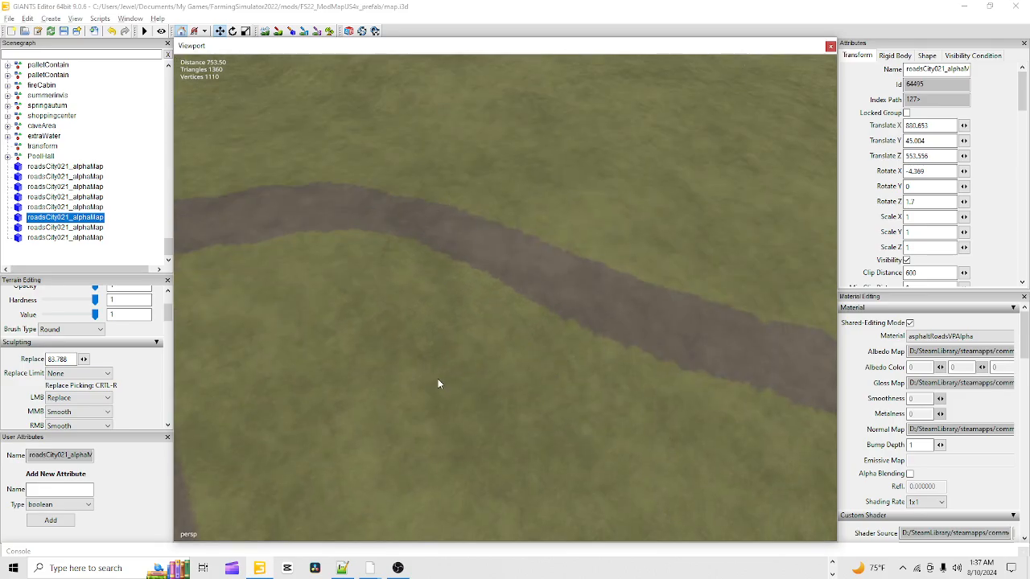
- Follow the dirt road past the concrete lot and examine its slope down to the winding track
alt+drag(440, 382, 282, 417)
alt+right_drag(283, 417, 935, 130)
alt+drag(772, 176, 691, 246)
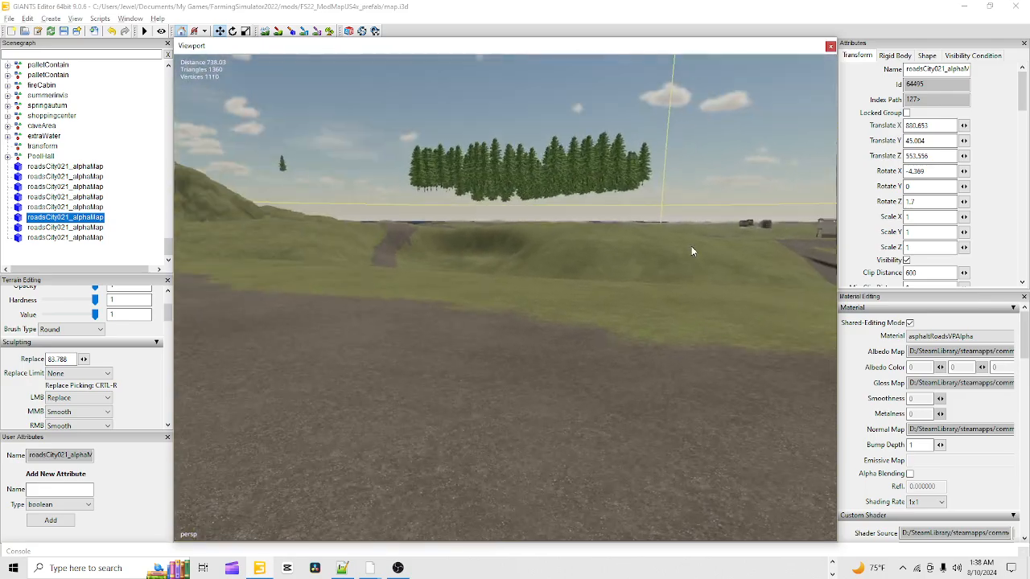
alt+right_drag(426, 358, 578, 344)
alt+drag(578, 343, 423, 288)
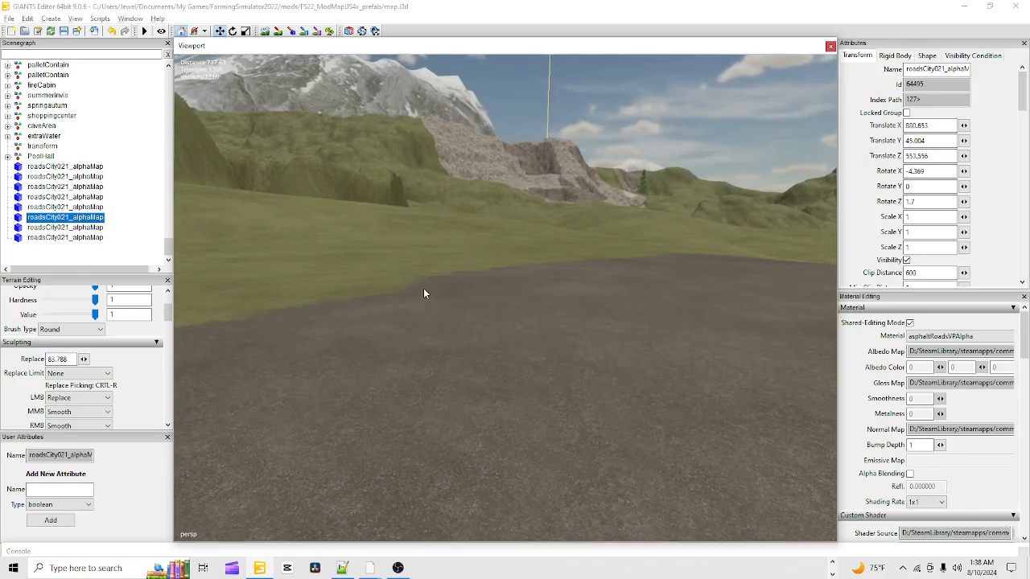
alt+right_drag(423, 288, 572, 290)
alt+drag(572, 295, 522, 429)
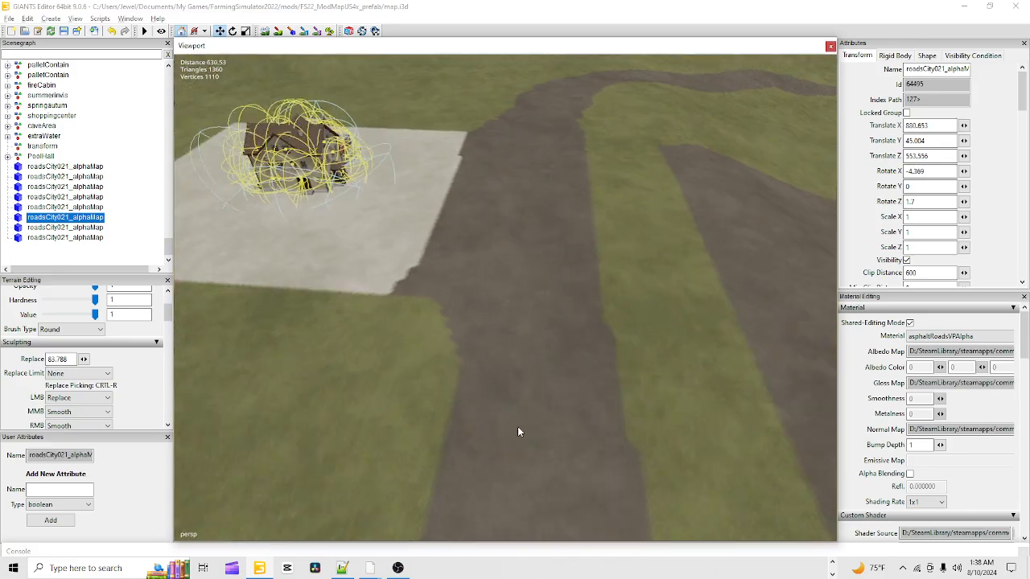
alt+drag(552, 395, 553, 357)
alt+drag(528, 439, 544, 394)
alt+right_drag(544, 394, 577, 321)
alt+drag(578, 322, 638, 329)
alt+drag(487, 280, 605, 343)
alt+drag(392, 328, 425, 190)
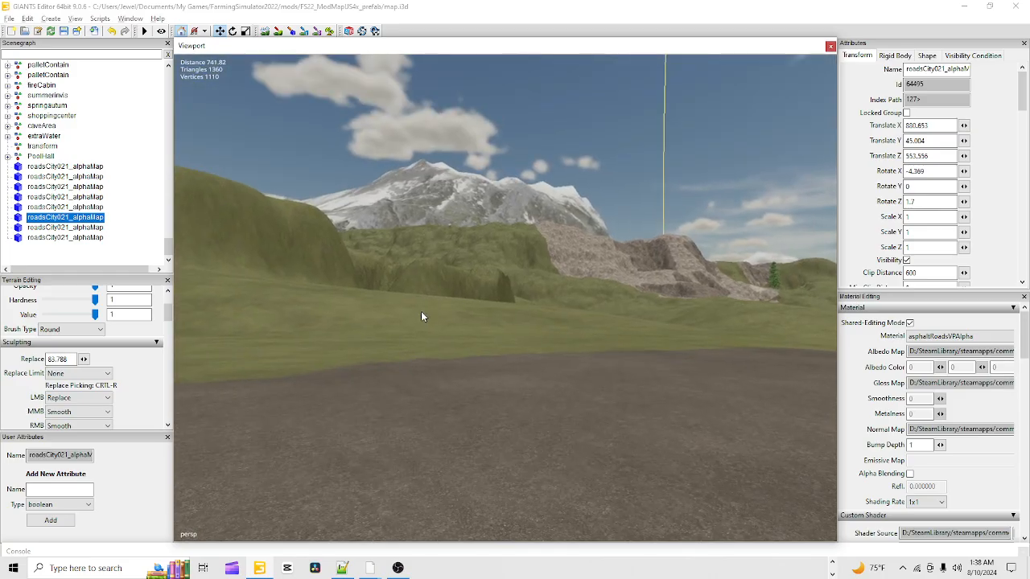
alt+drag(421, 316, 533, 328)
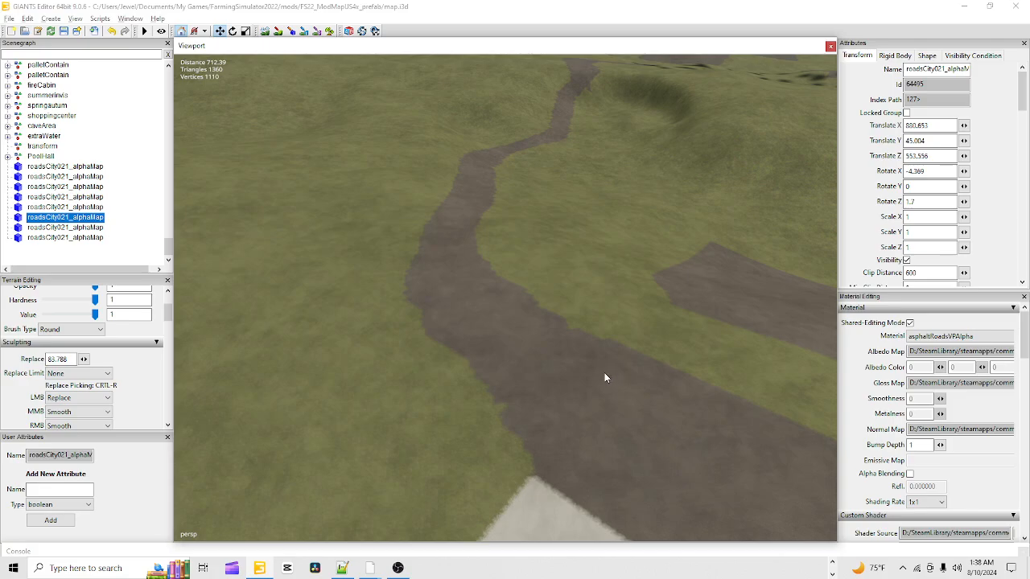
alt+drag(605, 375, 651, 389)
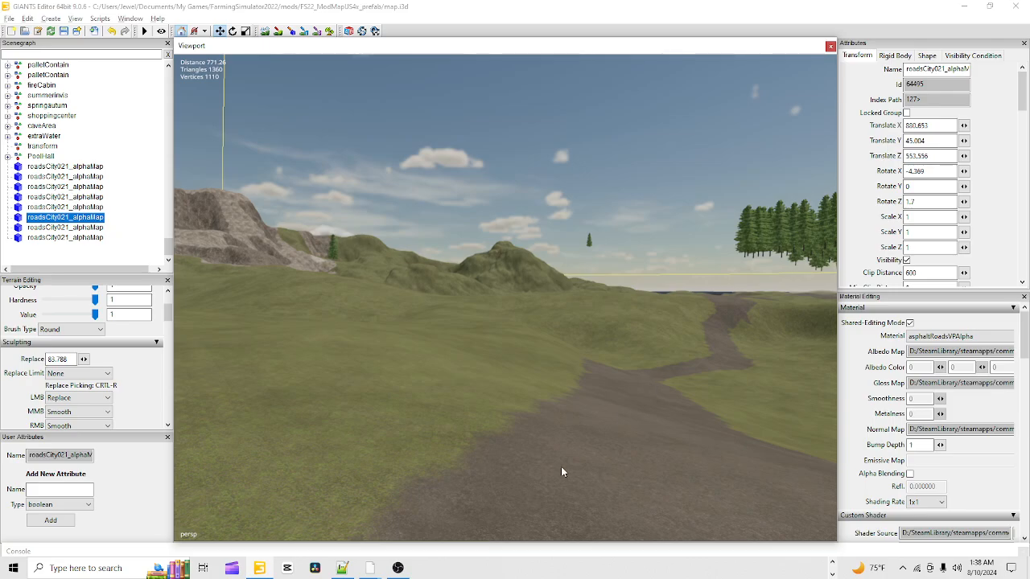
alt+drag(562, 473, 628, 483)
alt+drag(665, 324, 527, 417)
- Pick 73.687 as the replace height, level the dirt road and verge above the winding track, and smooth the ground into the slope
click(273, 30)
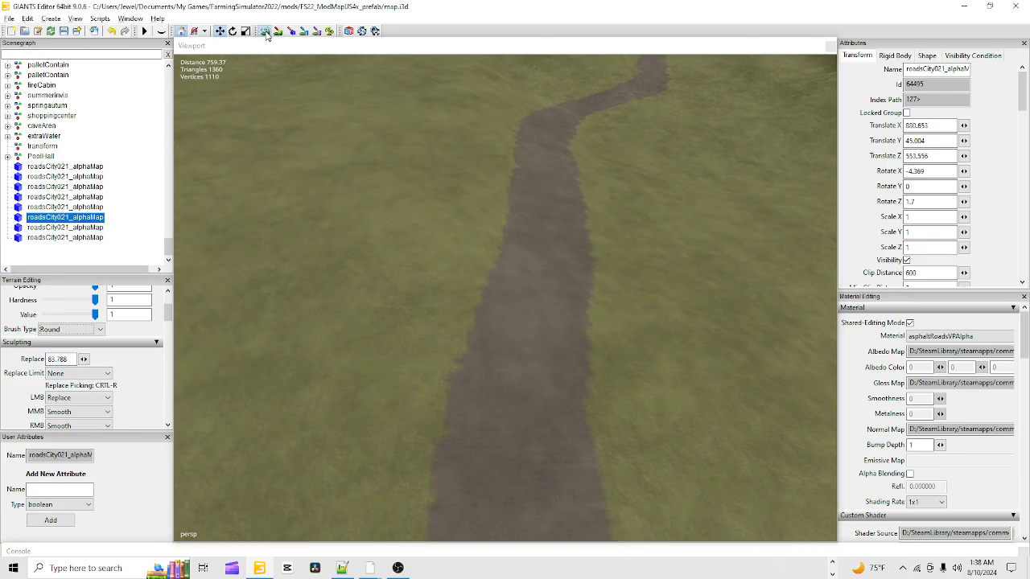
scroll(596, 210, down, 2)
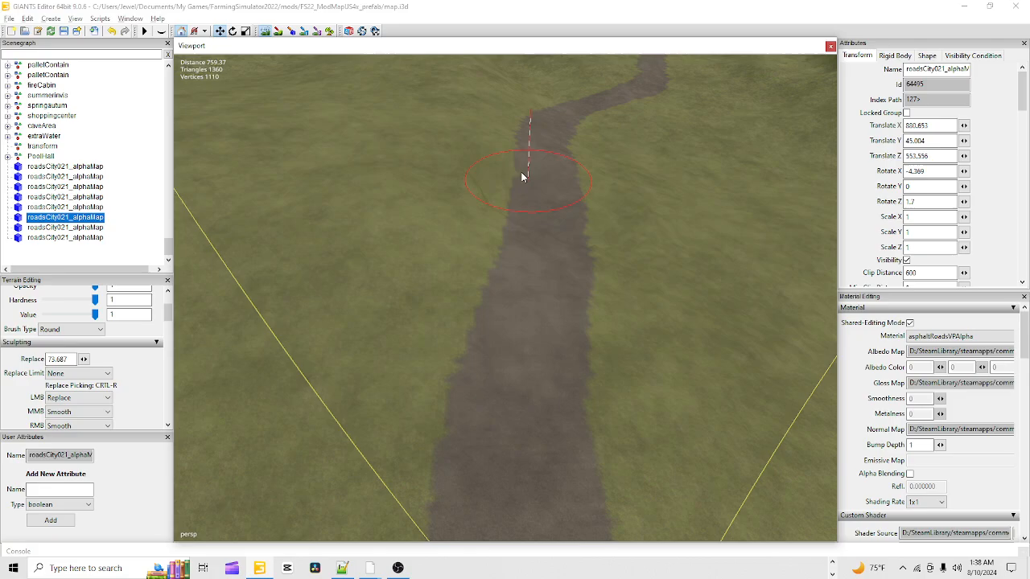
mouse_move(515, 184)
mouse_down()
mouse_move(497, 250)
mouse_move(448, 151)
mouse_up()
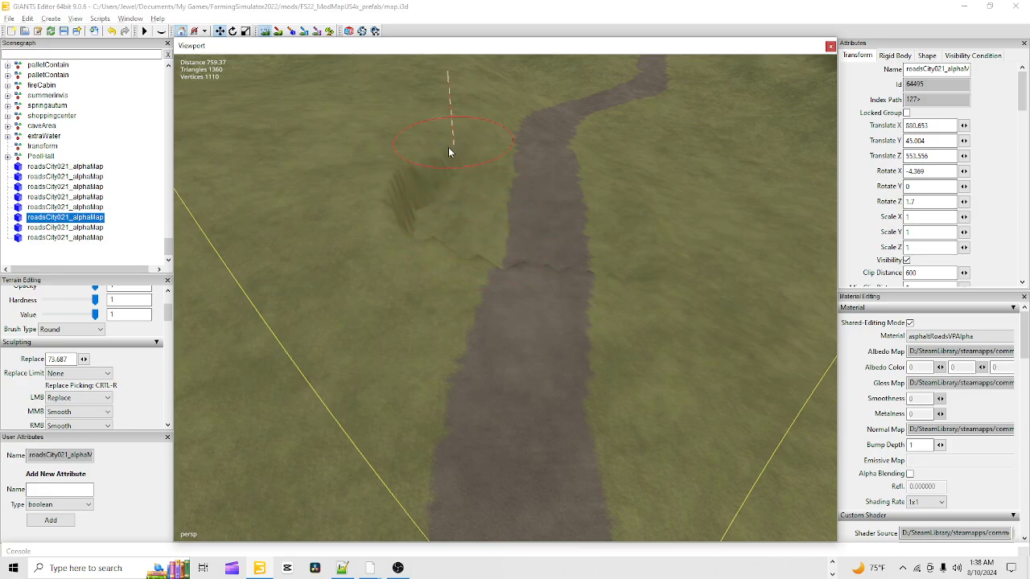
drag(368, 252, 523, 295)
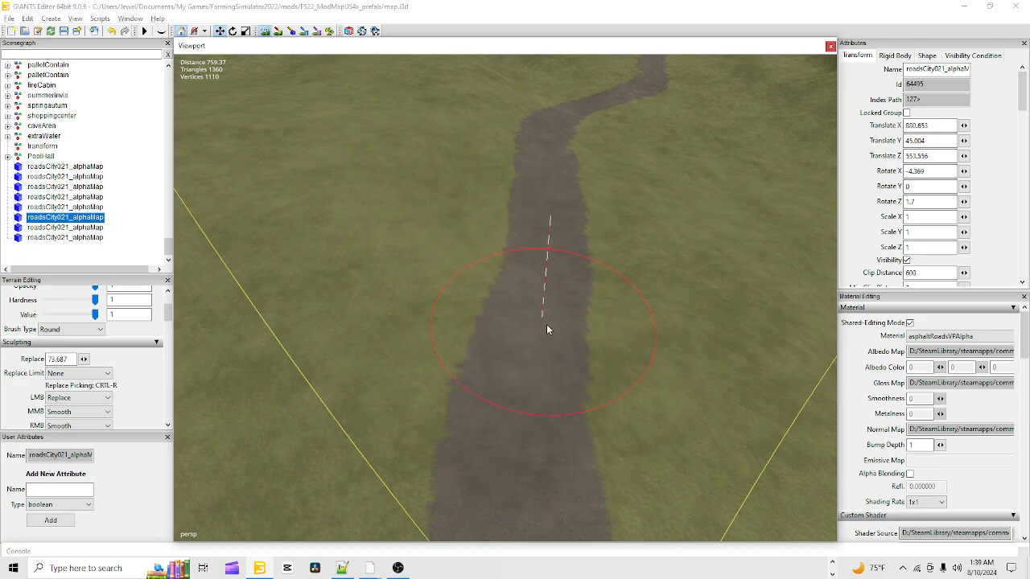
click(266, 29)
scroll(640, 189, up, 4)
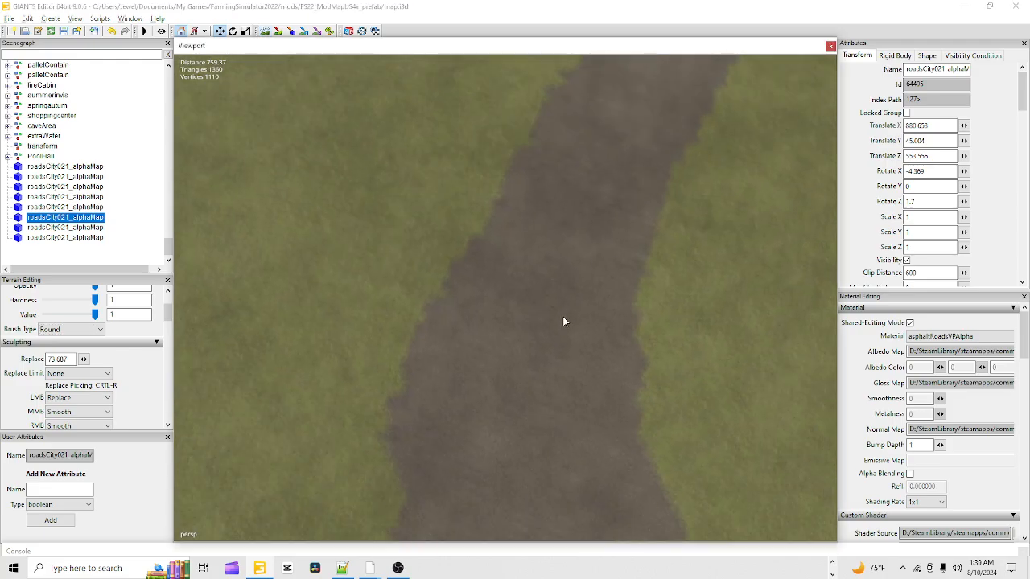
alt+drag(562, 316, 579, 214)
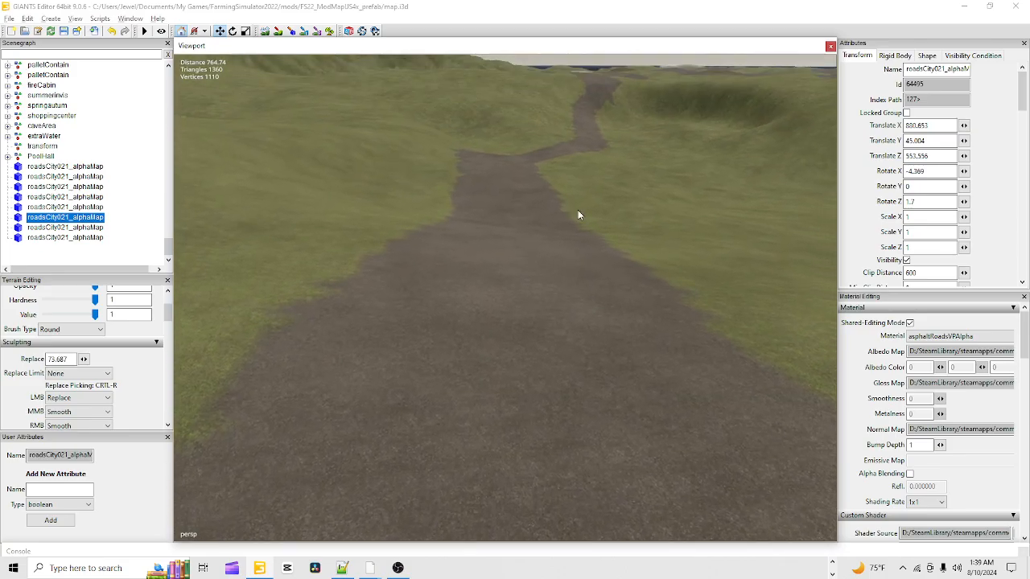
- Try to level the narrow stretch of road above the winding track with a picked replace height of 78.444, and undo it
click(265, 30)
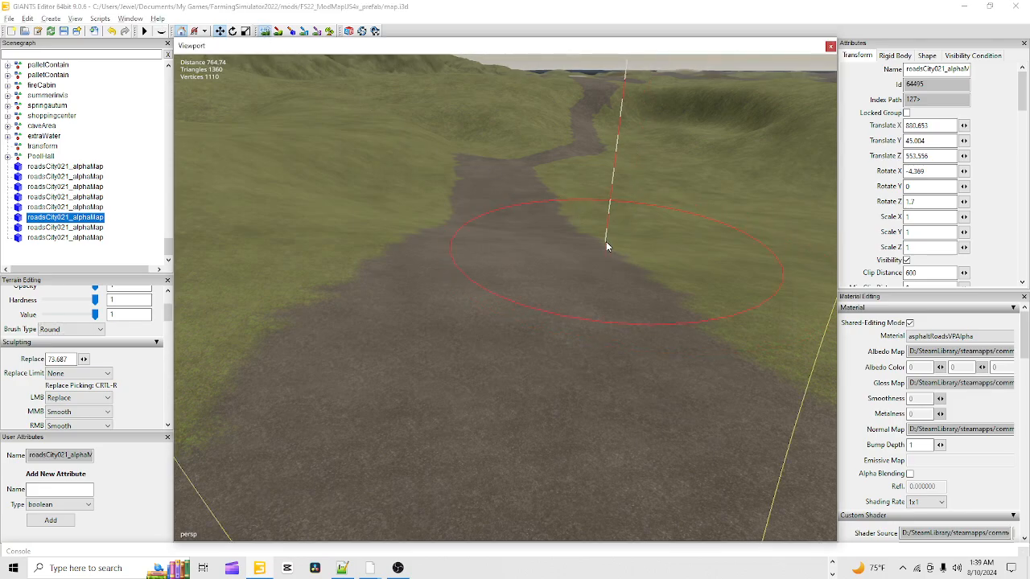
key(ctrl+r)
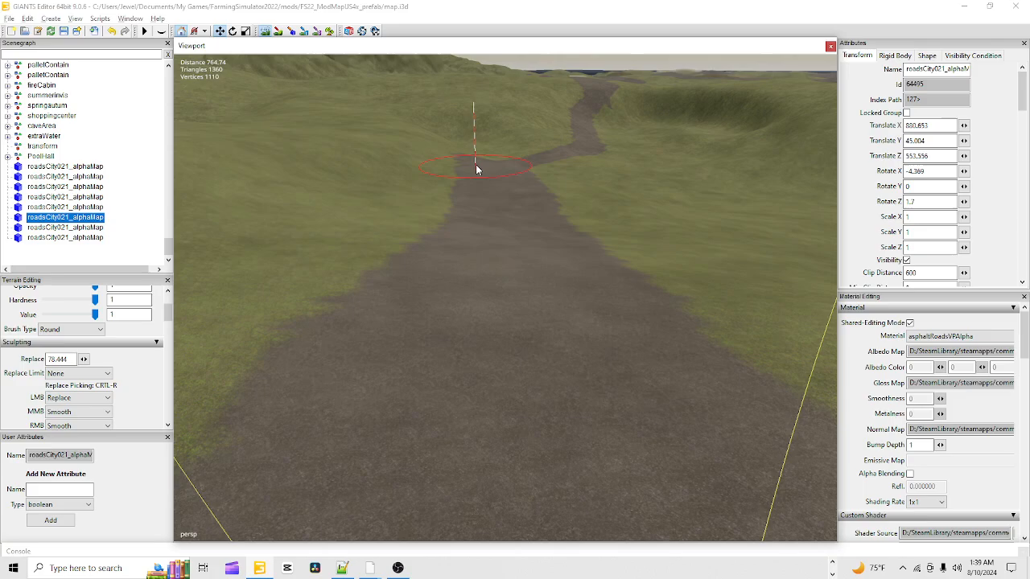
click(441, 168)
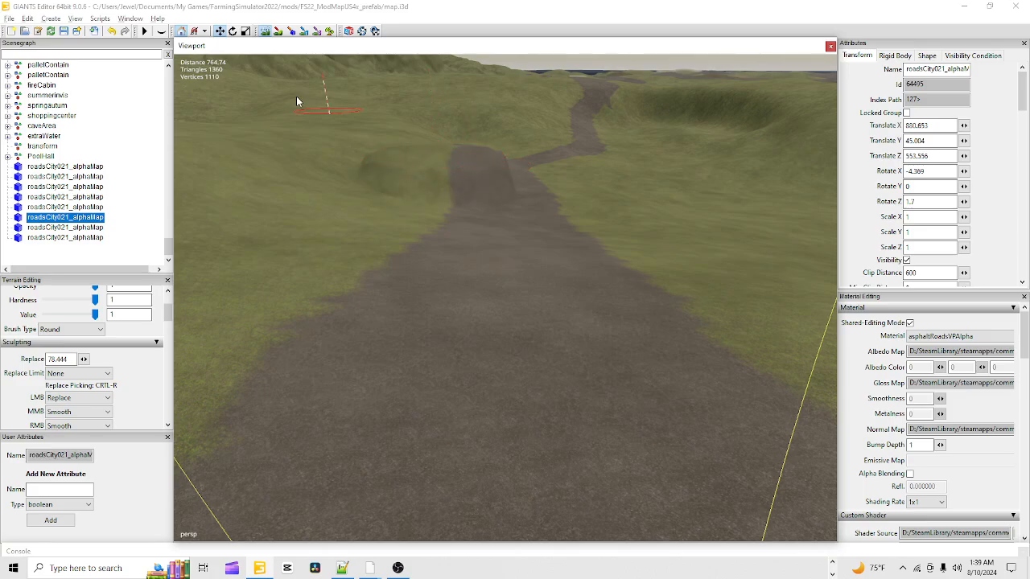
click(111, 31)
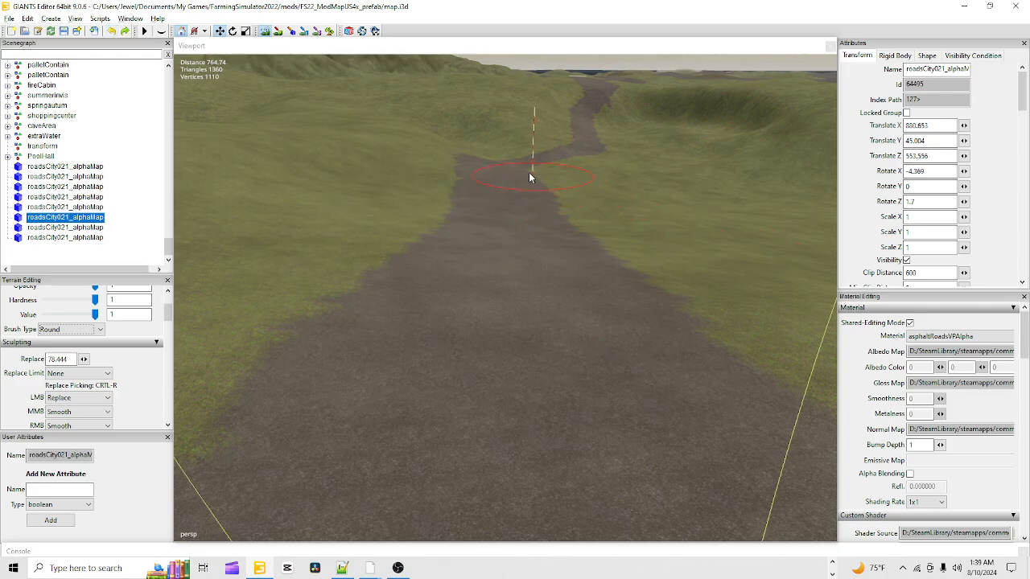
- Pick 72.064 as the replace height, level the narrow stretch above the winding track and smooth it into the road
key(ctrl+r)
mouse_move(523, 172)
mouse_down()
mouse_move(467, 163)
mouse_move(435, 181)
mouse_move(435, 209)
mouse_up()
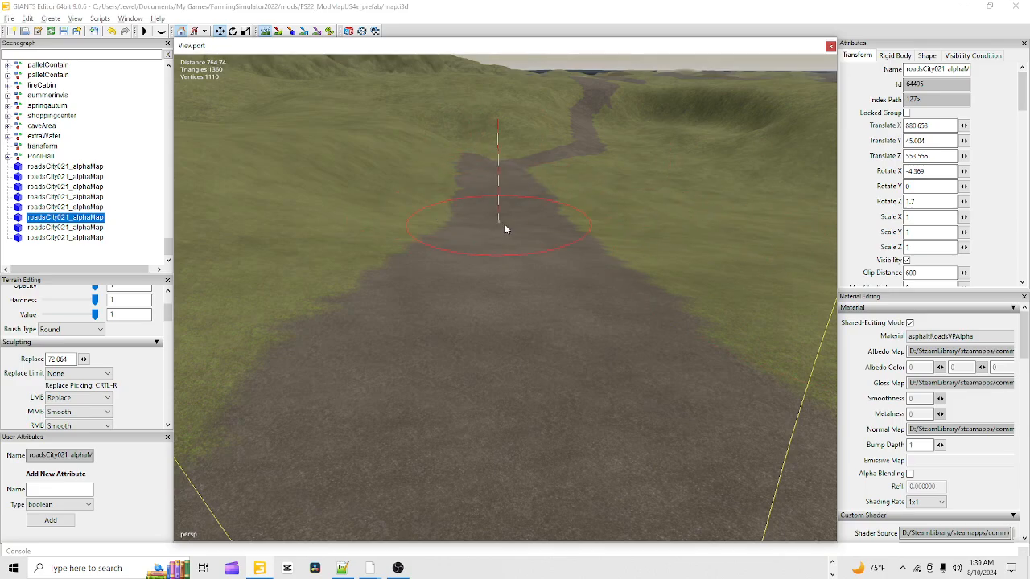
click(265, 34)
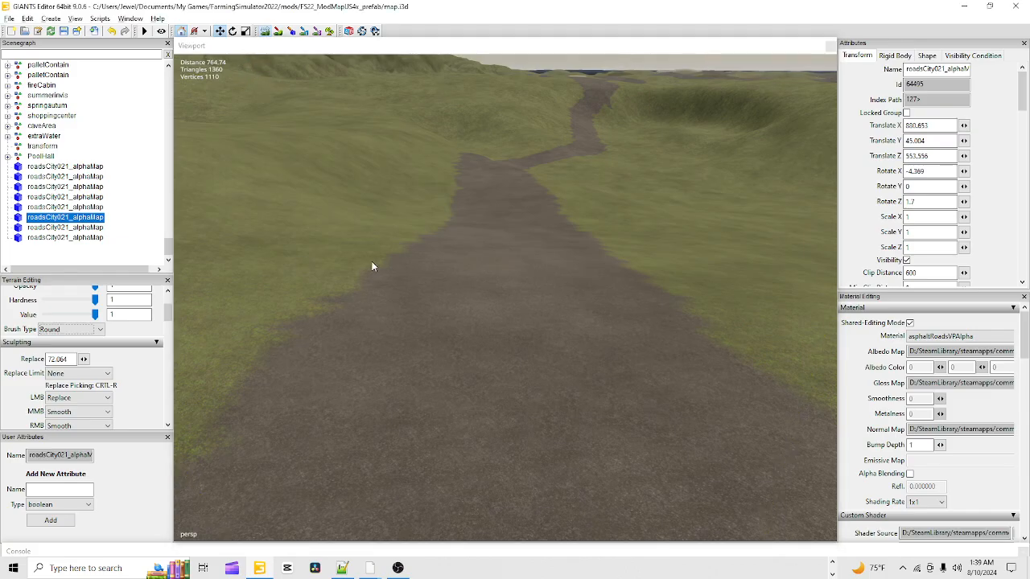
- Pick 68.314 as the replace height and level the dirt road and both verges along the winding stretch below the house
scroll(466, 265, down, 2)
scroll(603, 290, up, 2)
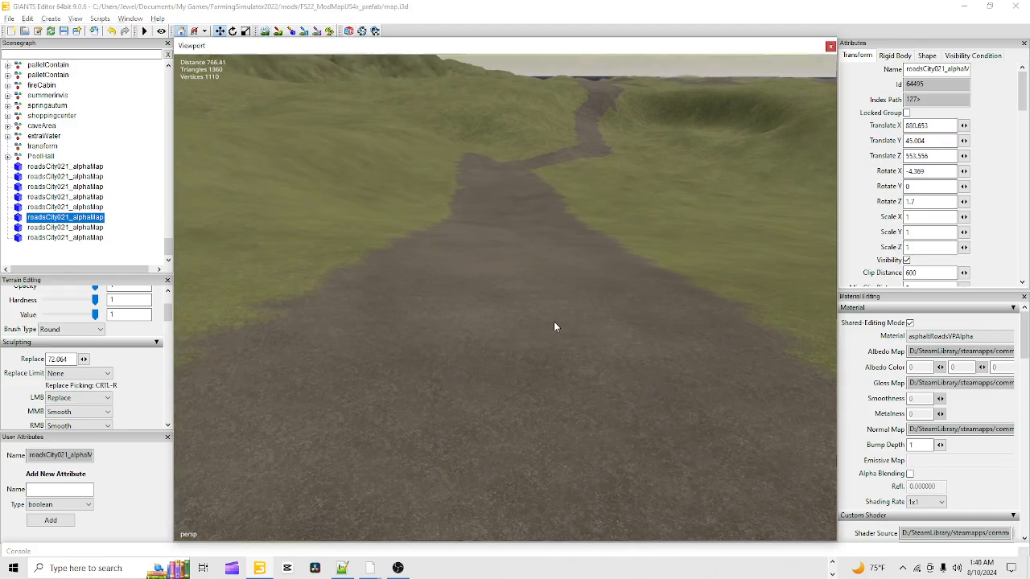
alt+drag(553, 324, 427, 412)
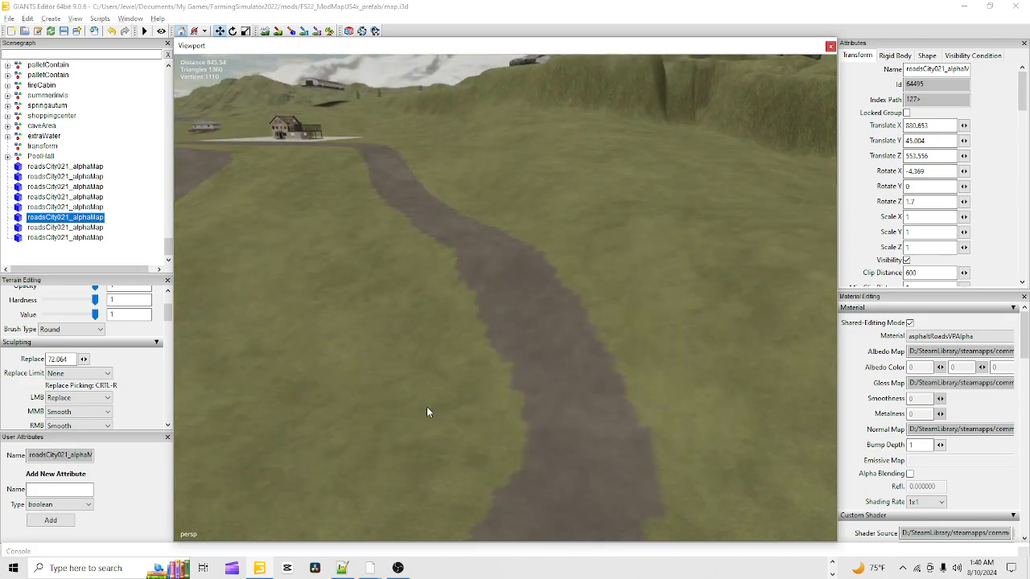
alt+drag(557, 271, 331, 498)
alt+drag(429, 432, 313, 401)
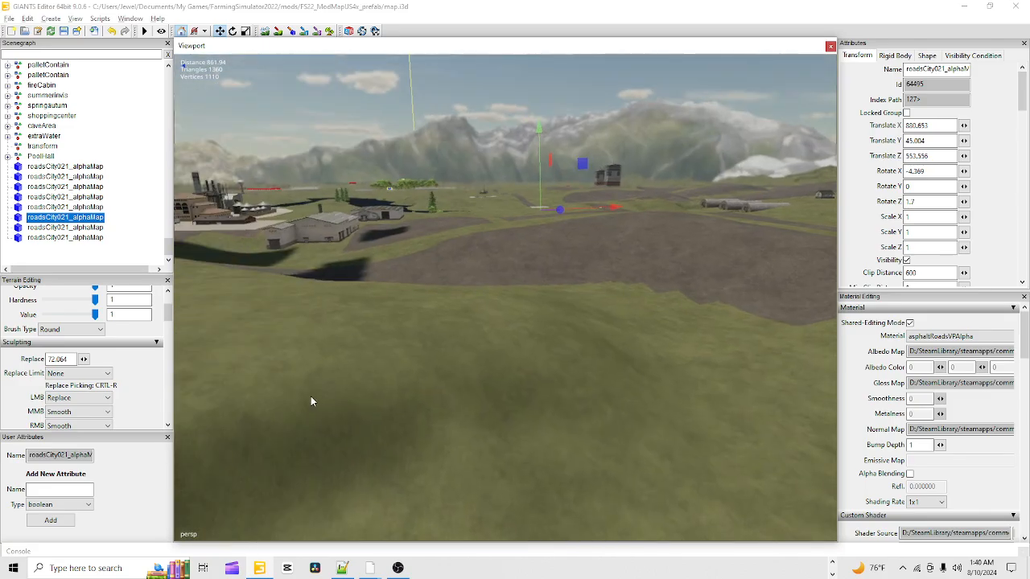
right_drag(570, 271, 448, 378)
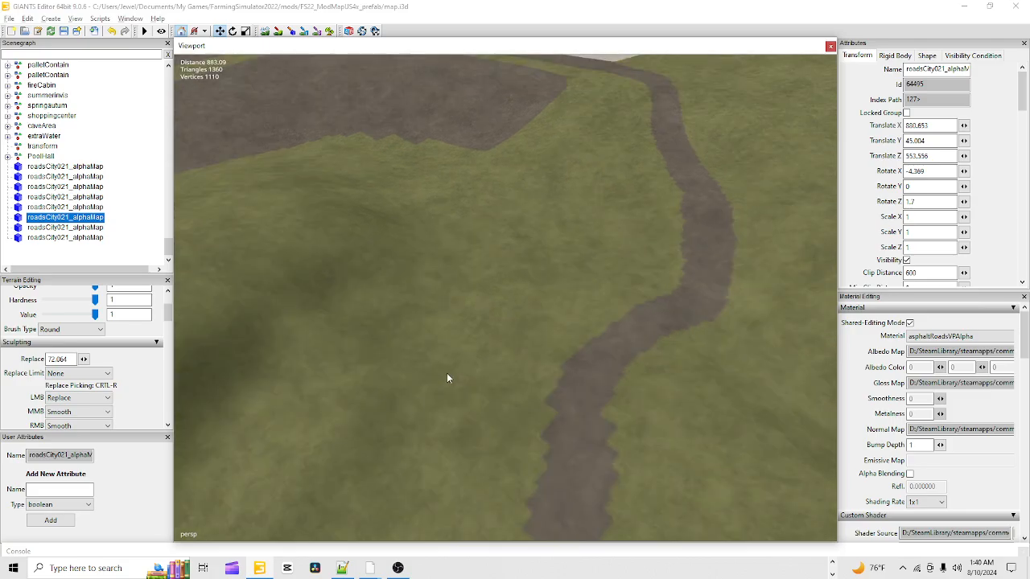
alt+drag(300, 398, 281, 530)
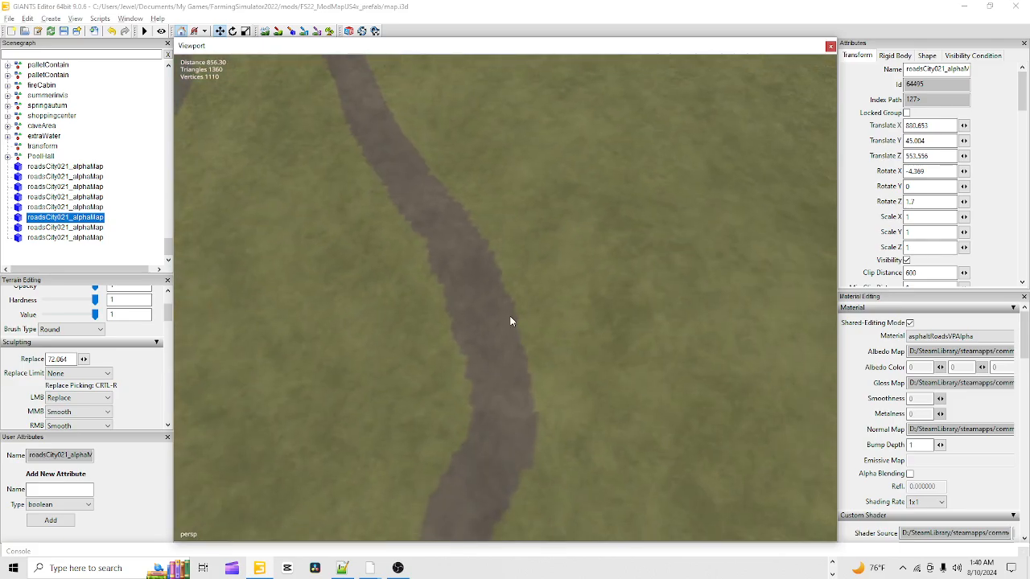
click(265, 31)
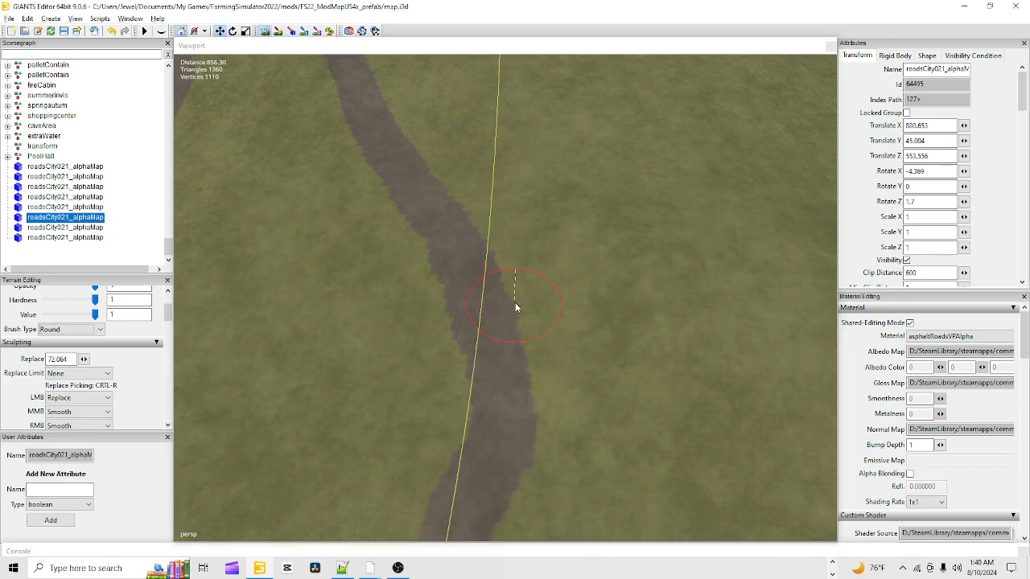
drag(514, 317, 420, 312)
mouse_move(394, 271)
mouse_down()
mouse_move(341, 212)
mouse_move(384, 347)
mouse_move(404, 345)
mouse_move(432, 309)
mouse_up()
mouse_move(401, 229)
mouse_down()
mouse_move(438, 193)
mouse_move(469, 220)
mouse_move(481, 197)
mouse_move(535, 225)
mouse_move(506, 281)
mouse_move(476, 281)
mouse_move(435, 302)
mouse_move(409, 214)
mouse_move(417, 166)
mouse_up()
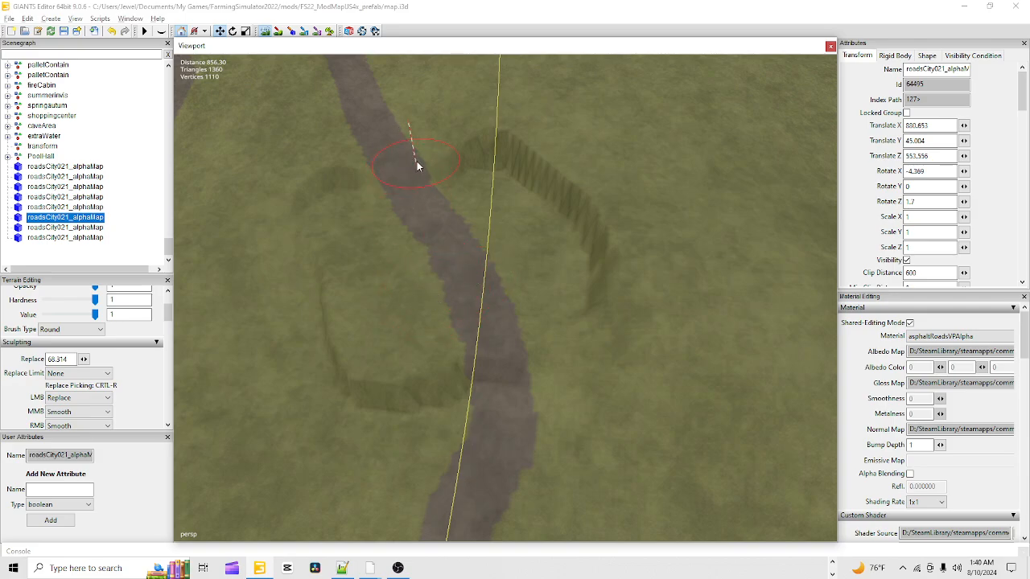
- Smooth the raised and sunken edges on both sides of the leveled winding stretch into the surrounding grass
mouse_move(489, 155)
mouse_down()
mouse_move(605, 228)
mouse_move(620, 335)
mouse_move(586, 223)
mouse_move(507, 140)
mouse_up()
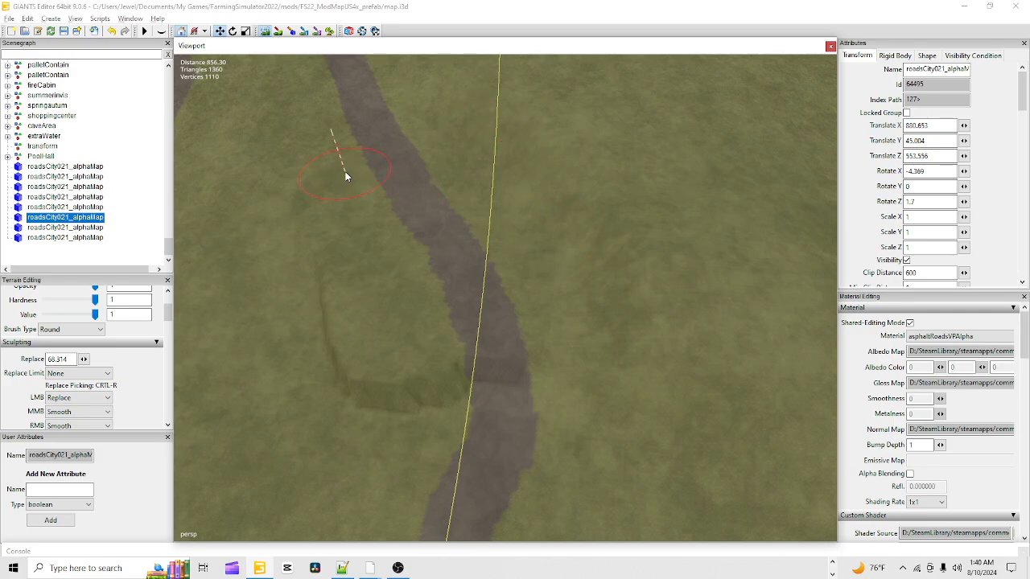
mouse_move(316, 394)
mouse_down()
mouse_move(368, 423)
mouse_move(406, 414)
mouse_up()
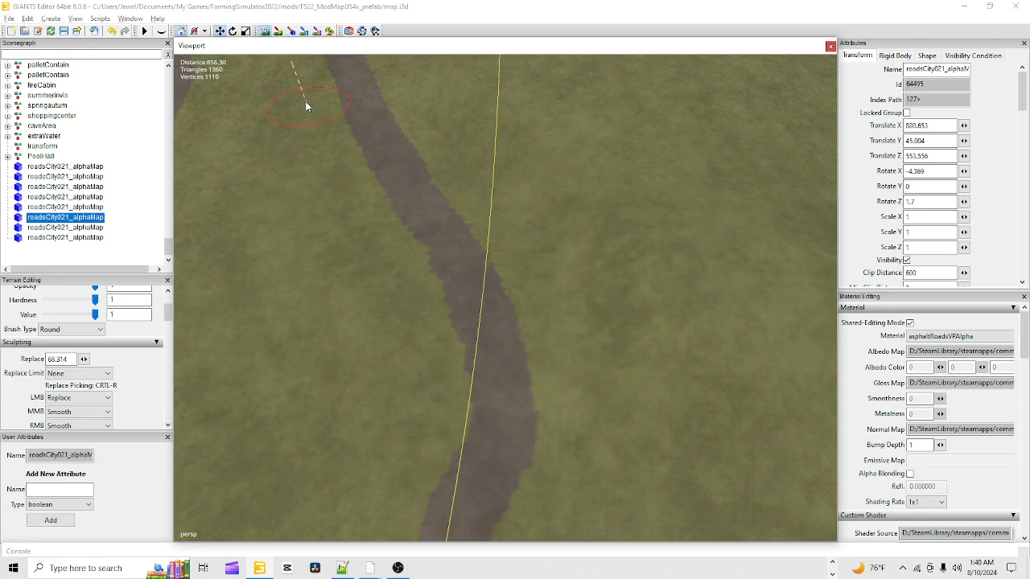
click(266, 32)
- Try to level the ground at the bend in the dirt road, and undo it
mouse_move(482, 193)
alt+mouse_down()
mouse_move(473, 406)
mouse_move(527, 272)
mouse_move(480, 443)
mouse_move(453, 315)
mouse_move(552, 428)
mouse_move(717, 212)
mouse_move(616, 304)
mouse_move(491, 386)
mouse_move(683, 234)
alt+mouse_up()
alt+drag(609, 357, 591, 370)
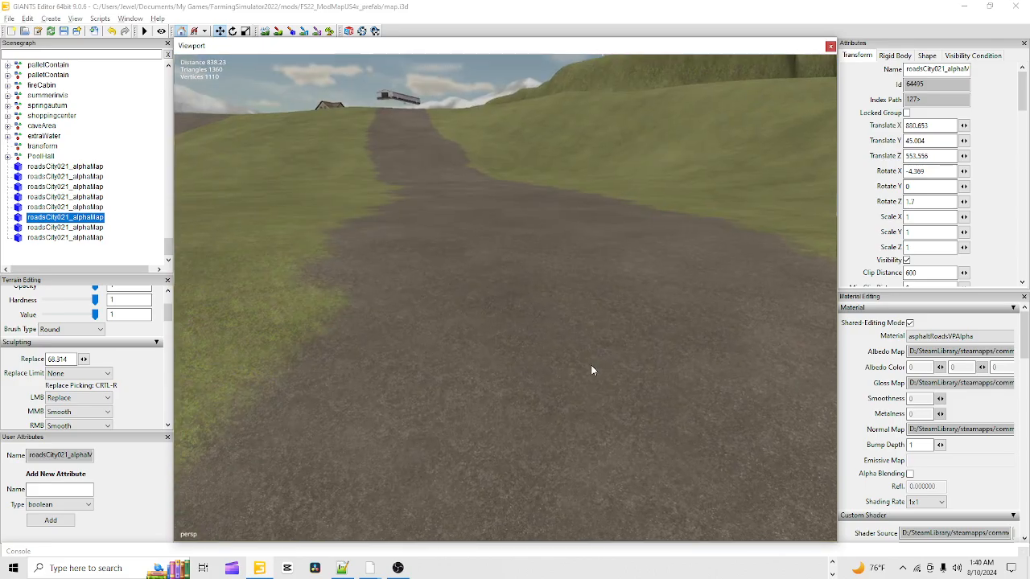
alt+drag(482, 276, 392, 453)
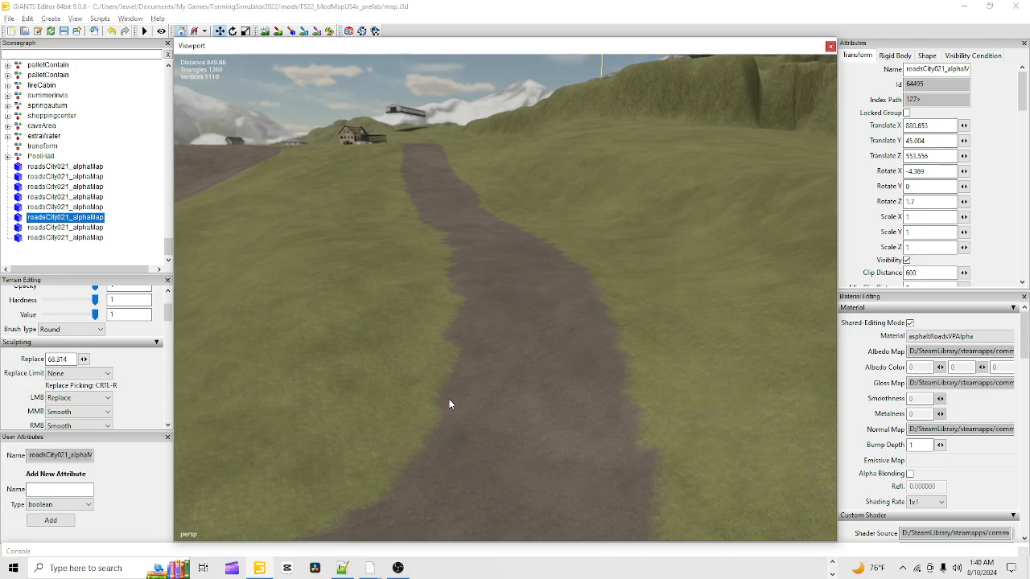
alt+drag(500, 348, 404, 475)
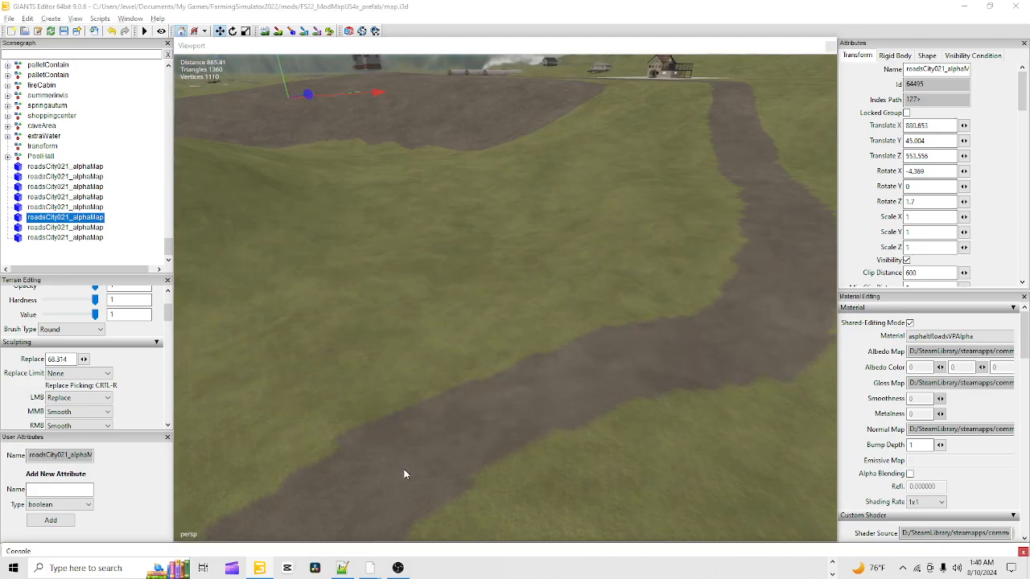
alt+drag(567, 365, 434, 435)
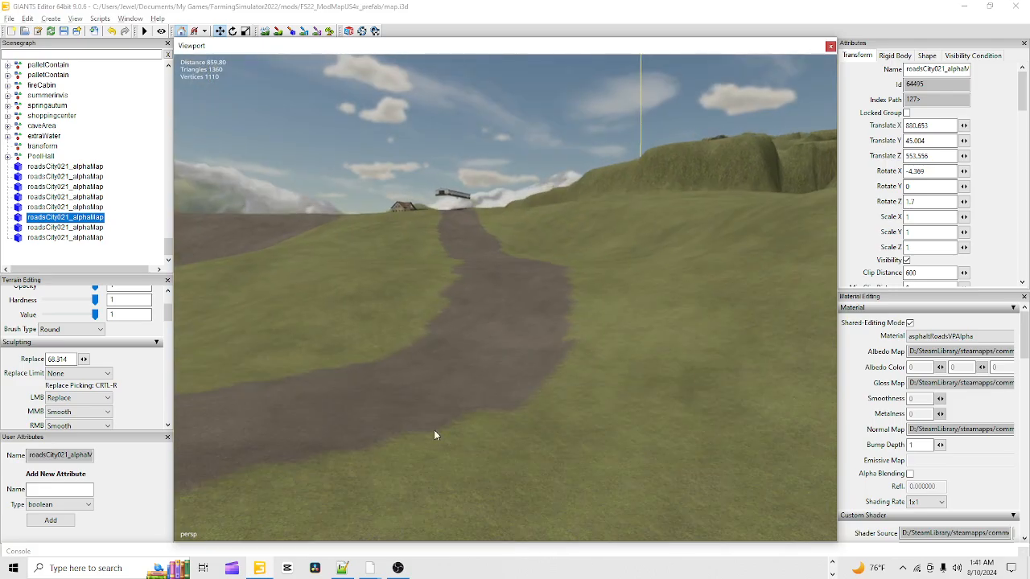
click(266, 32)
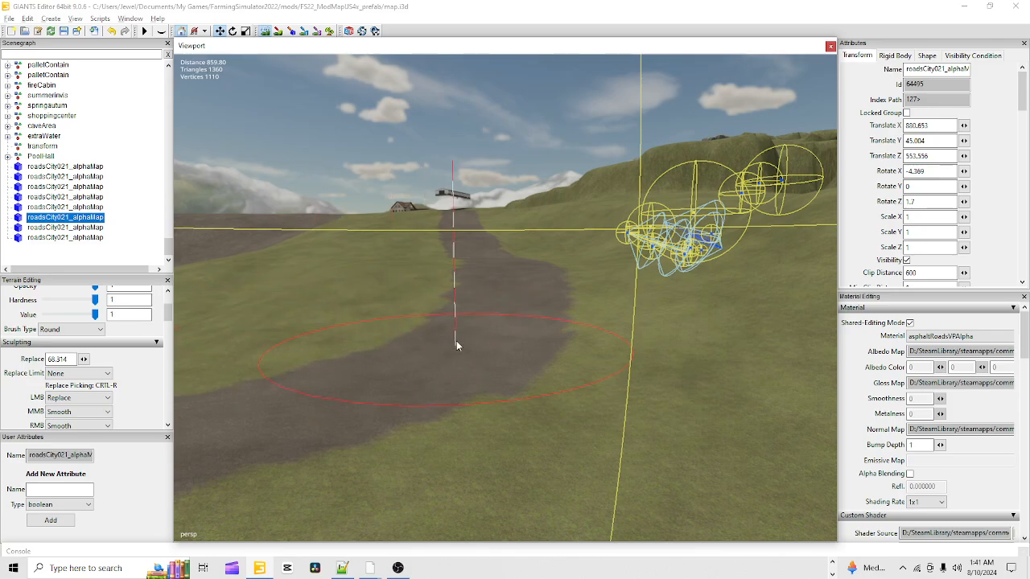
click(498, 437)
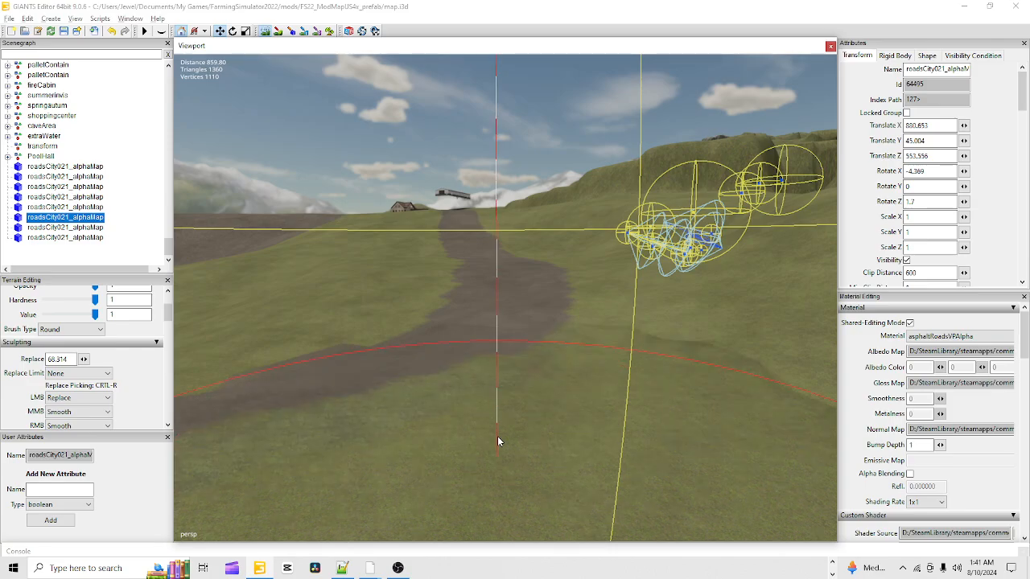
click(112, 32)
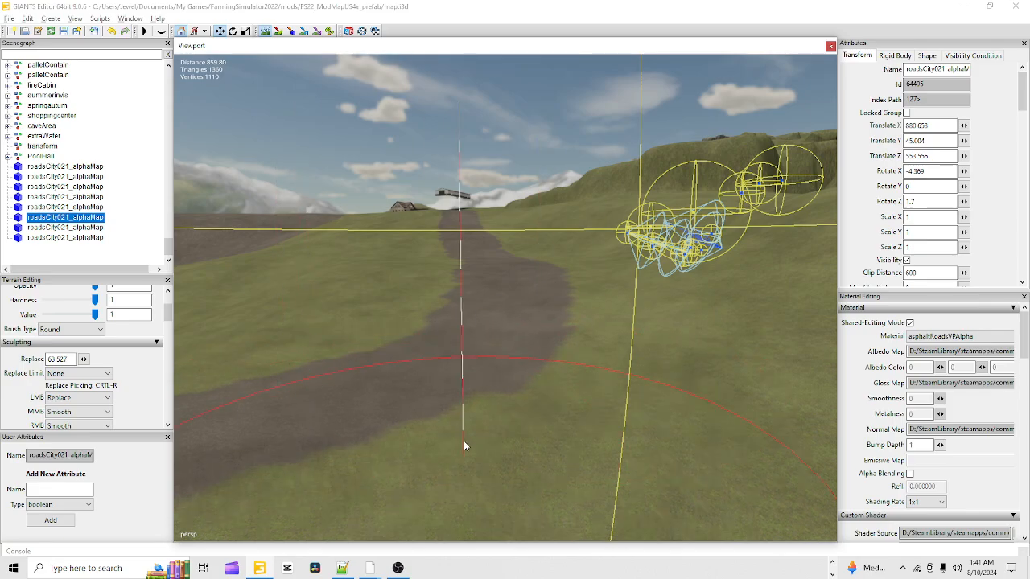
- Switch to OBS to check the recording status, and return to GIANTS Editor
click(399, 569)
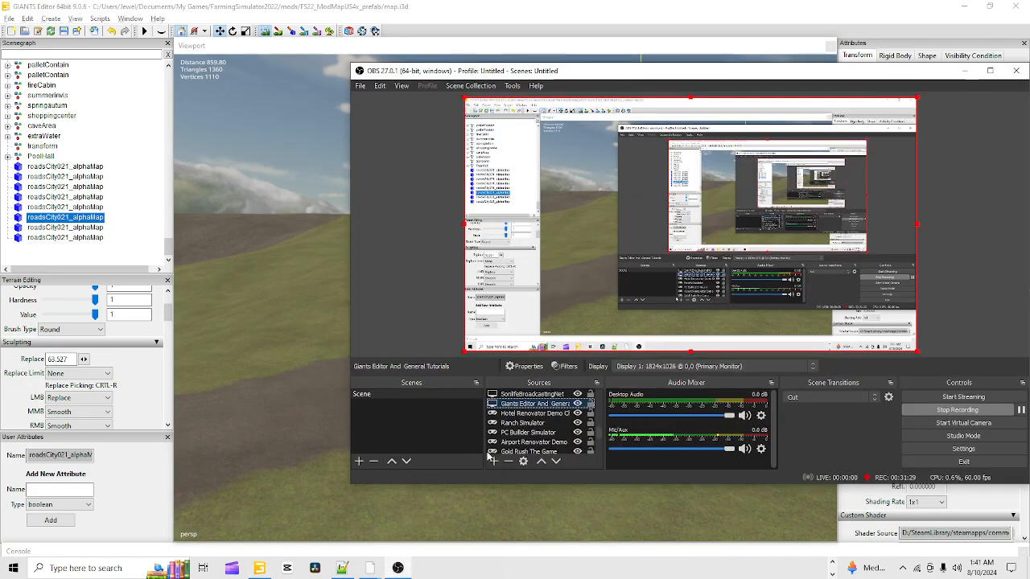
click(961, 74)
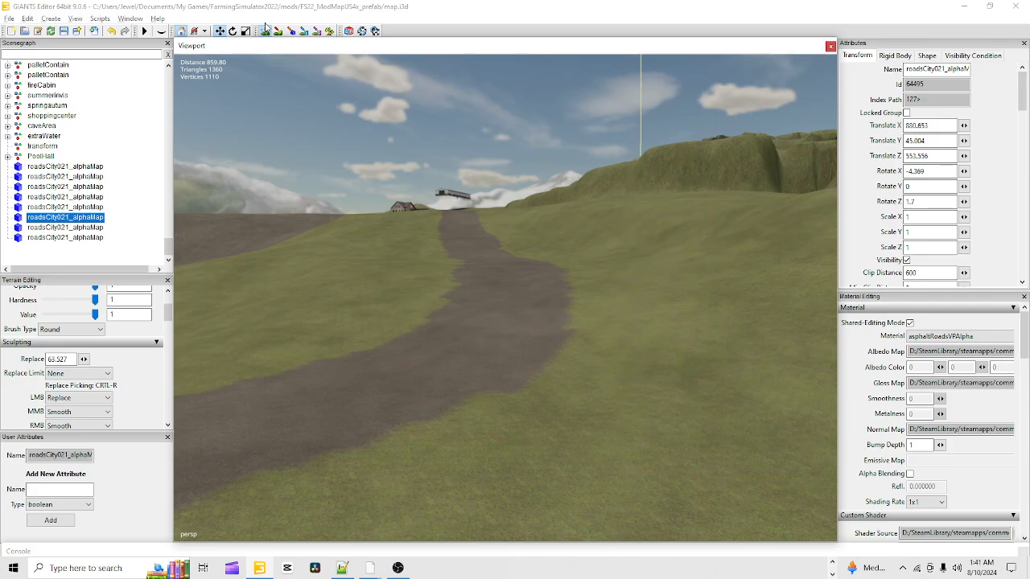
key(alt)
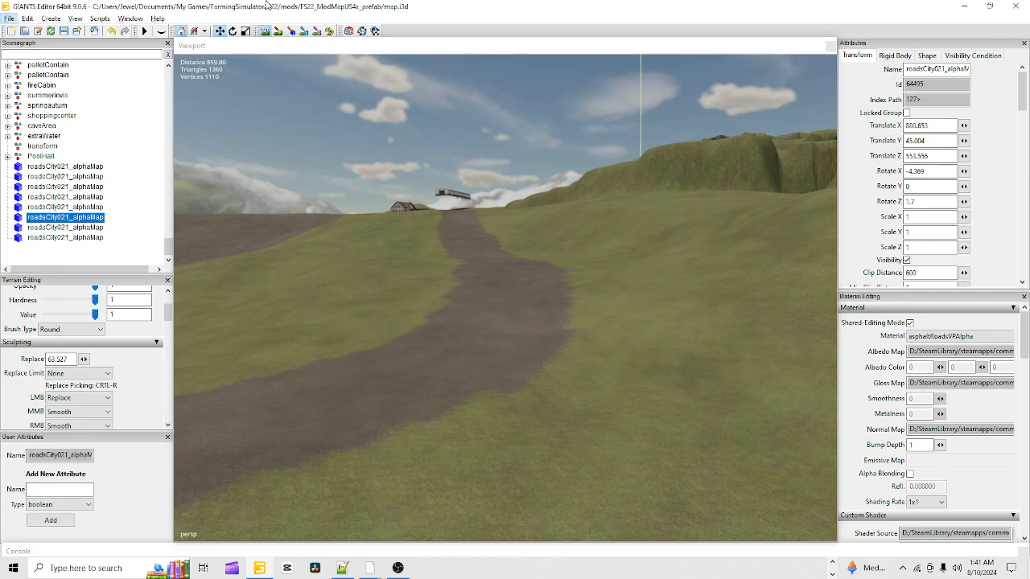
click(268, 42)
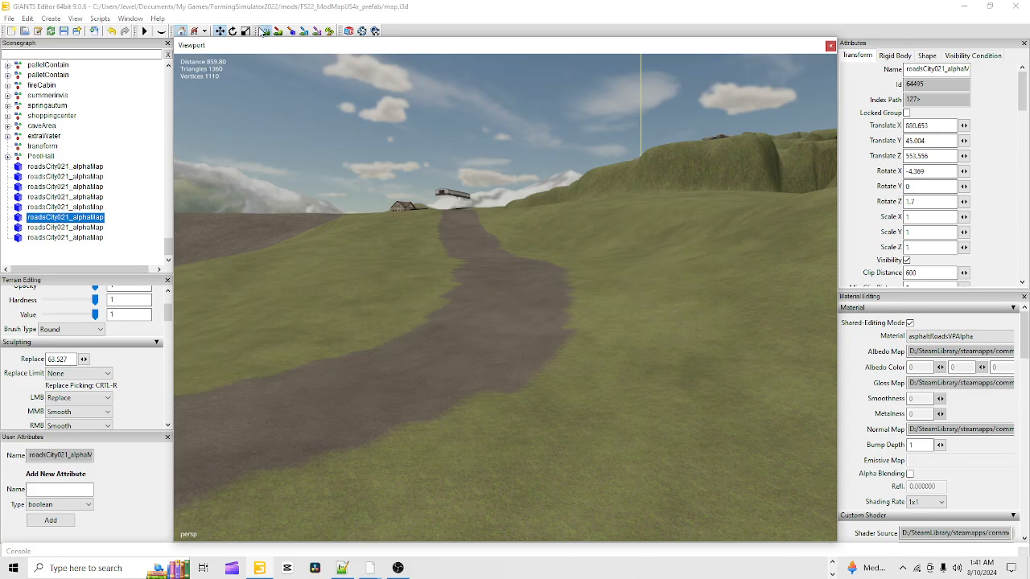
- Pick 62.374 as the replace height, level the curve of the dirt road with its verge, and smooth the cut bank into the slope
click(261, 33)
click(370, 430)
scroll(370, 430, up, 5)
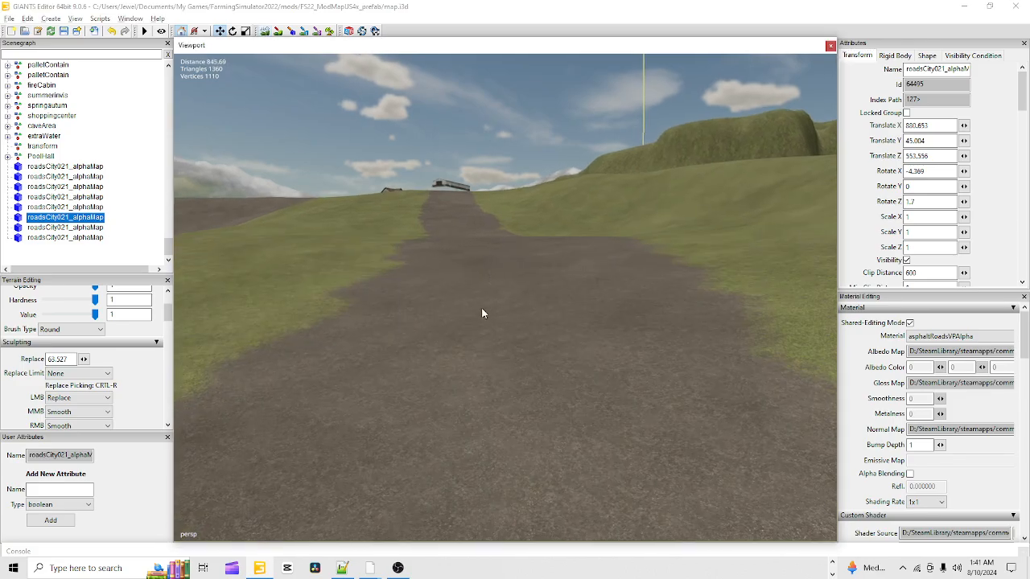
right_drag(481, 313, 523, 353)
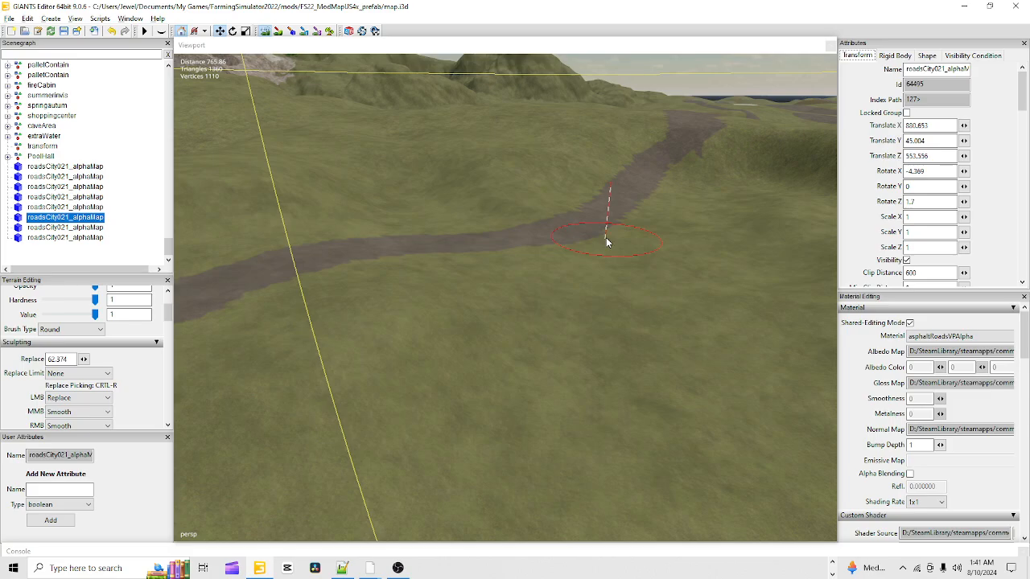
drag(538, 223, 505, 205)
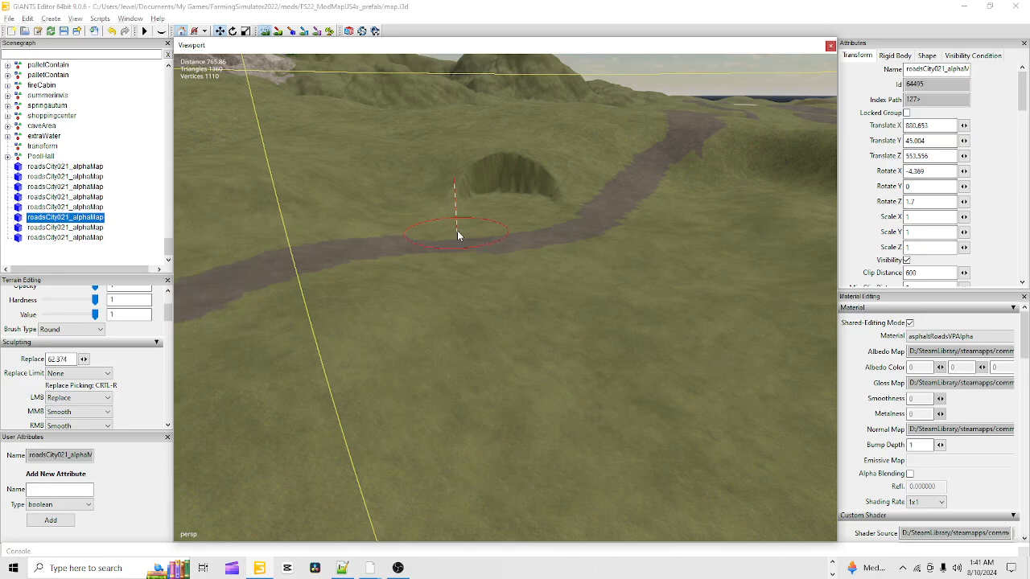
drag(559, 207, 582, 207)
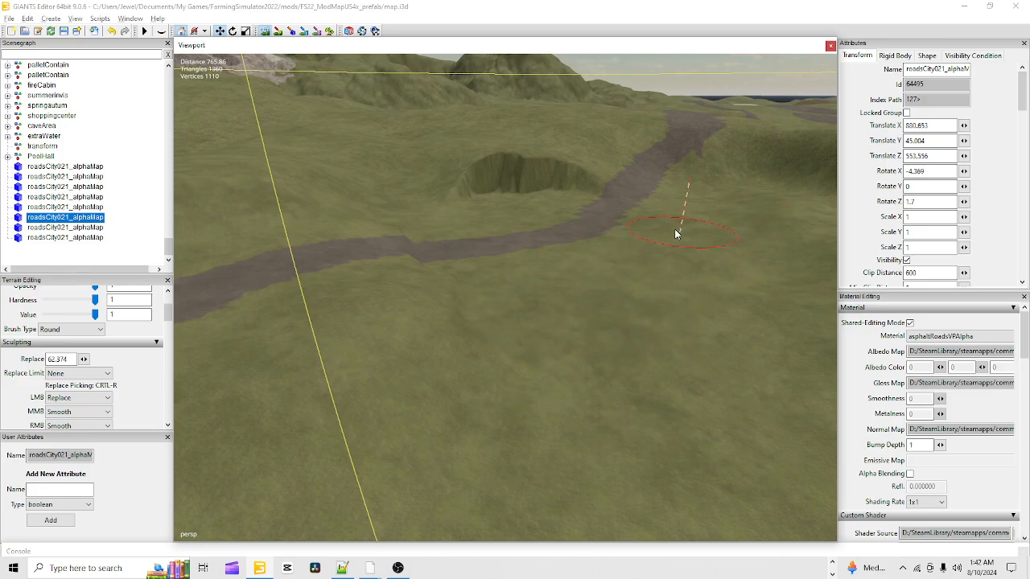
mouse_move(675, 234)
mouse_down()
mouse_move(600, 184)
mouse_move(505, 175)
mouse_move(523, 172)
mouse_up()
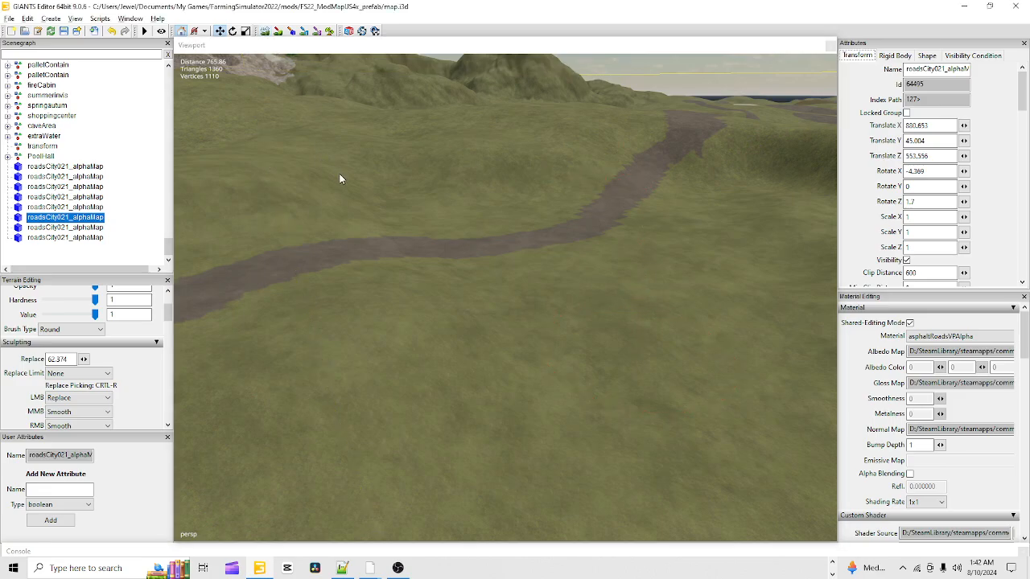
- Follow the dirt road to the stretch beside the deep hollow and set the terrain brush type to Square
alt+right_drag(345, 365, 667, 24)
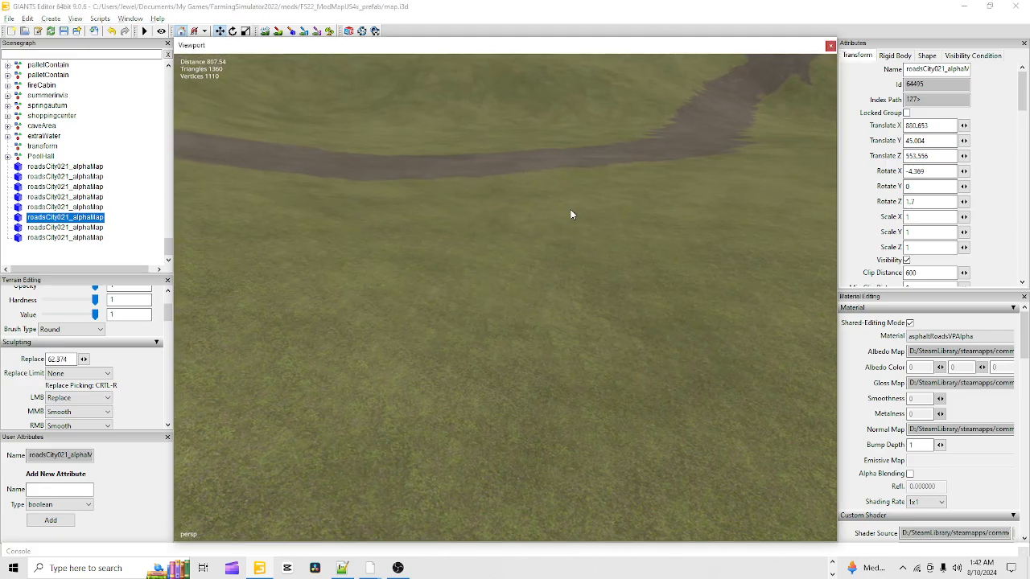
alt+drag(572, 214, 580, 167)
alt+right_drag(491, 269, 652, 201)
alt+drag(371, 219, 721, 228)
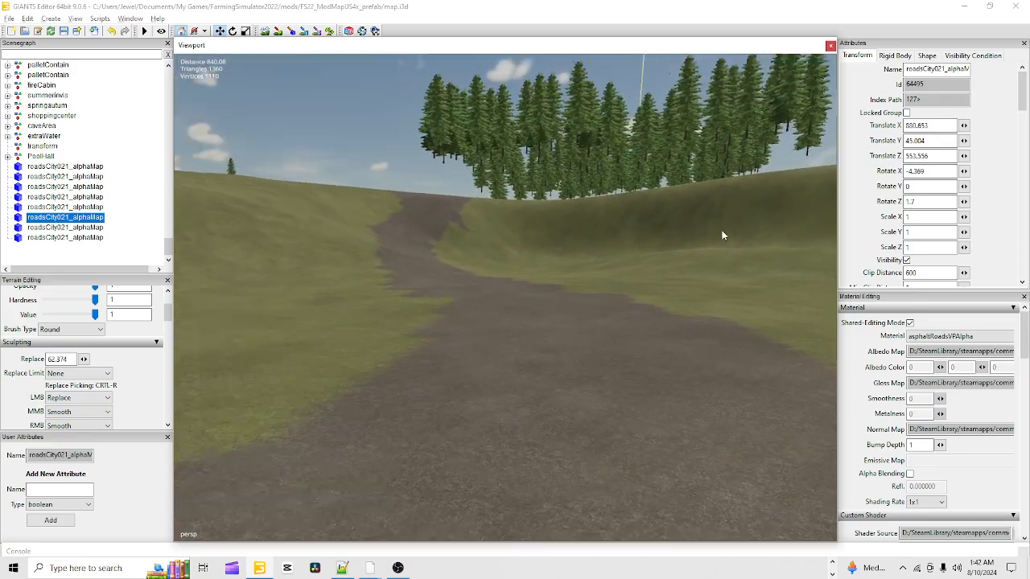
alt+right_drag(592, 319, 676, 202)
alt+drag(646, 193, 481, 383)
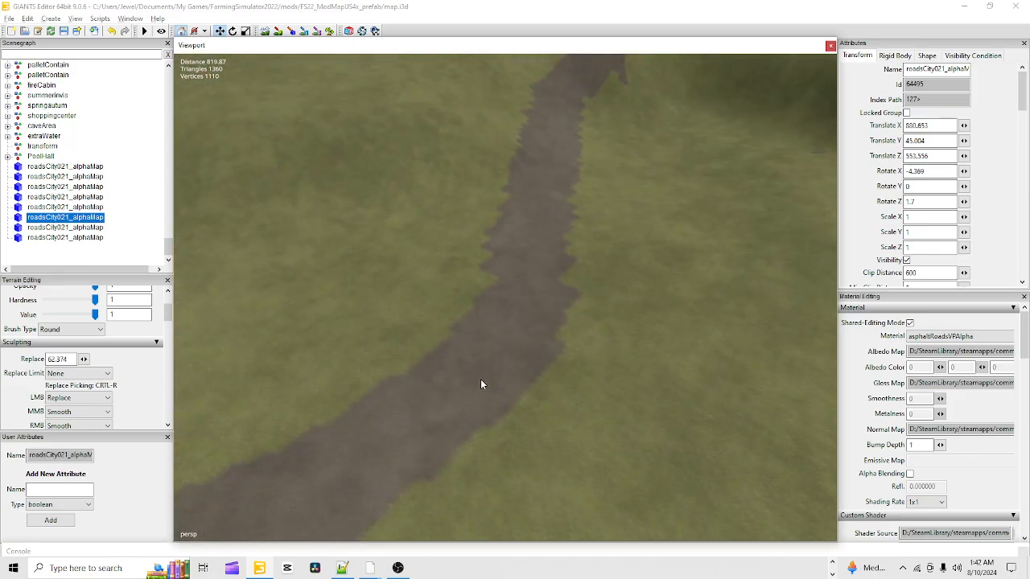
alt+drag(556, 288, 545, 416)
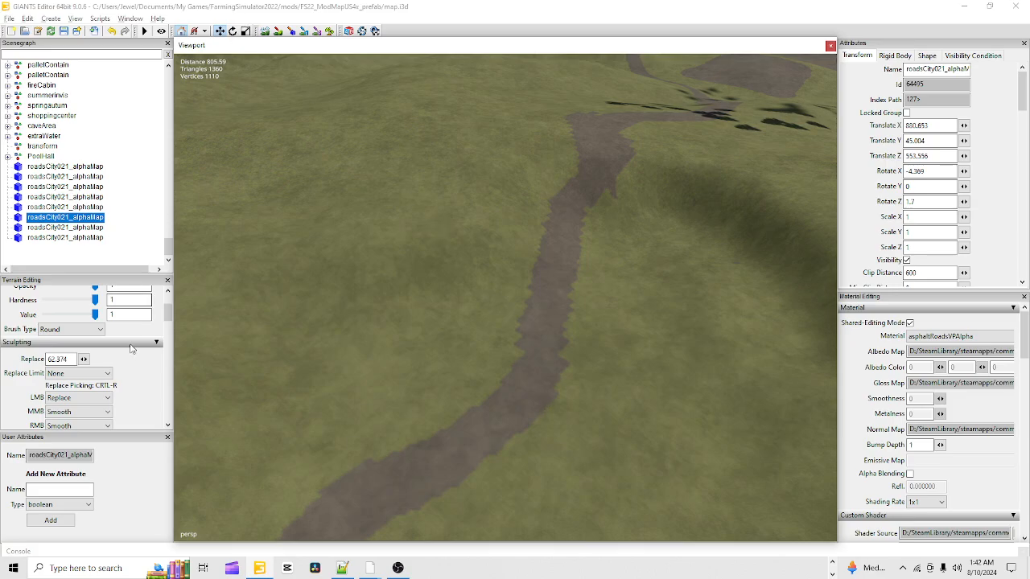
click(71, 329)
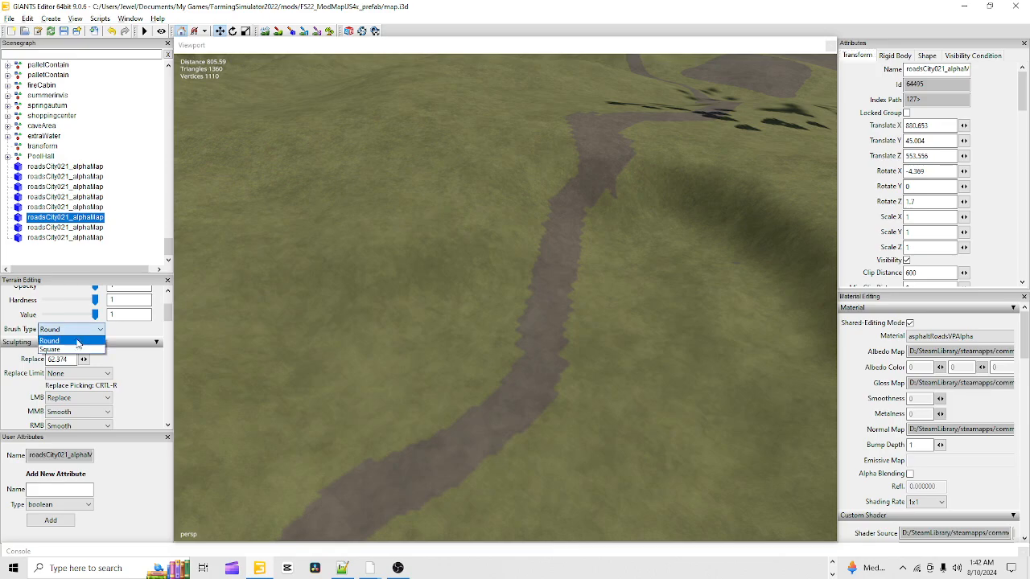
click(63, 349)
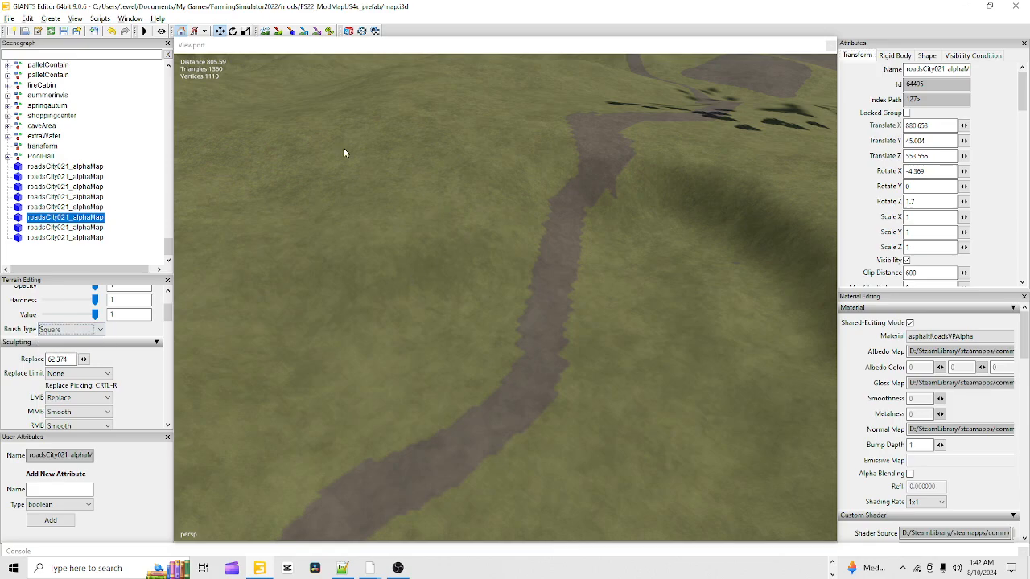
- Enlarge the square brush, level the road and the adjoining hollow at a picked replace height of 72.545, and smooth the edges
click(266, 32)
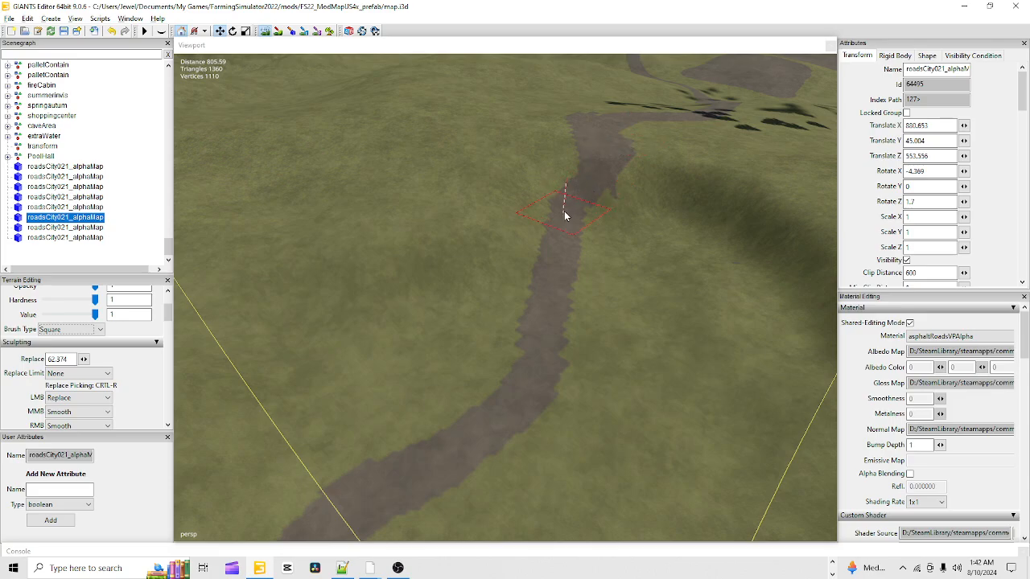
scroll(565, 214, up, 4)
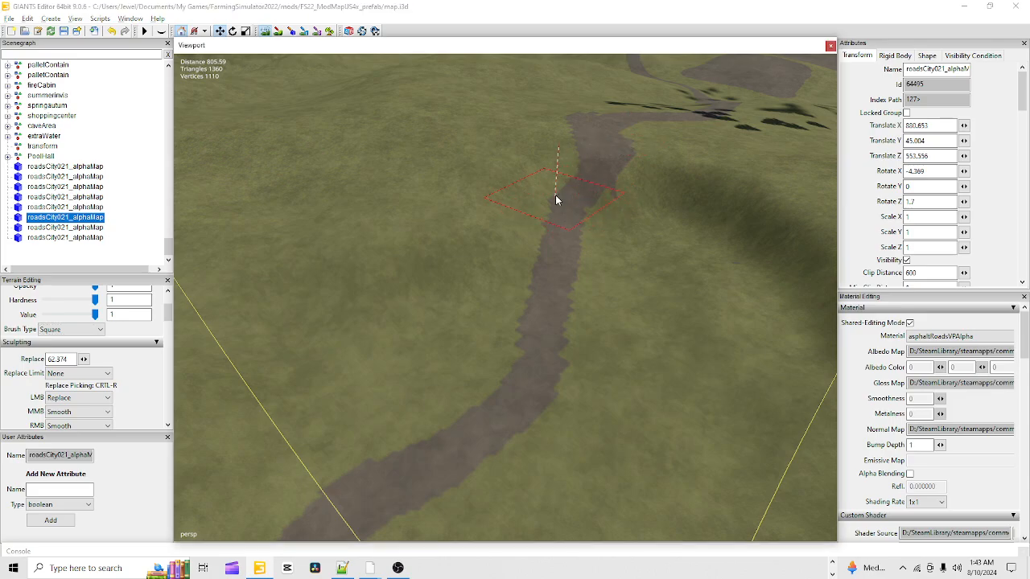
mouse_move(532, 198)
mouse_down()
mouse_move(579, 198)
mouse_move(640, 224)
mouse_move(662, 198)
mouse_move(695, 238)
mouse_move(694, 271)
mouse_move(524, 184)
mouse_move(496, 212)
mouse_move(561, 227)
mouse_move(713, 294)
mouse_move(659, 259)
mouse_move(542, 242)
mouse_move(516, 256)
mouse_up()
mouse_move(447, 188)
mouse_down()
mouse_move(501, 133)
mouse_move(492, 166)
mouse_move(534, 154)
mouse_move(618, 168)
mouse_up()
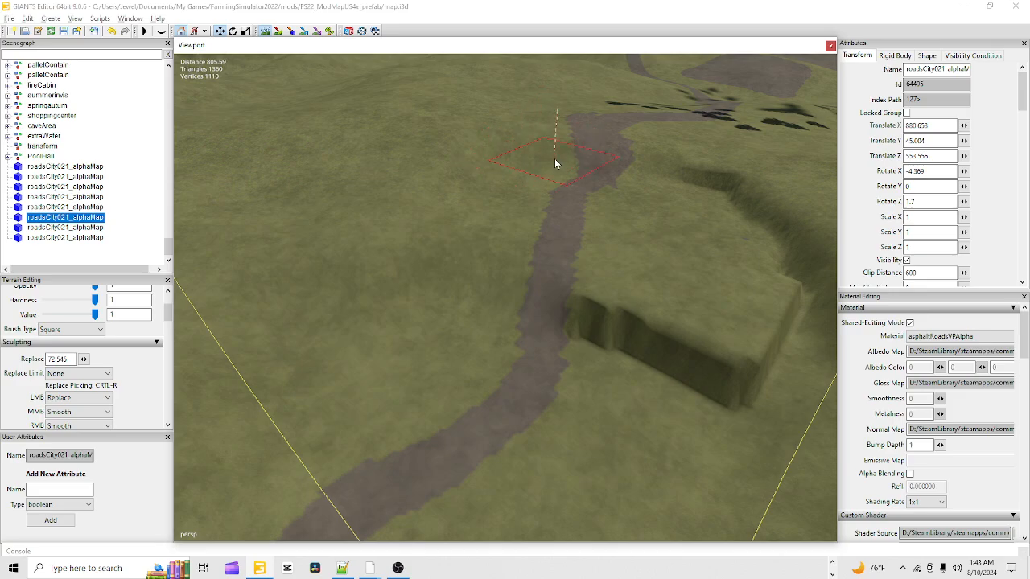
mouse_move(479, 301)
mouse_down()
mouse_move(658, 366)
mouse_move(783, 349)
mouse_move(732, 174)
mouse_up()
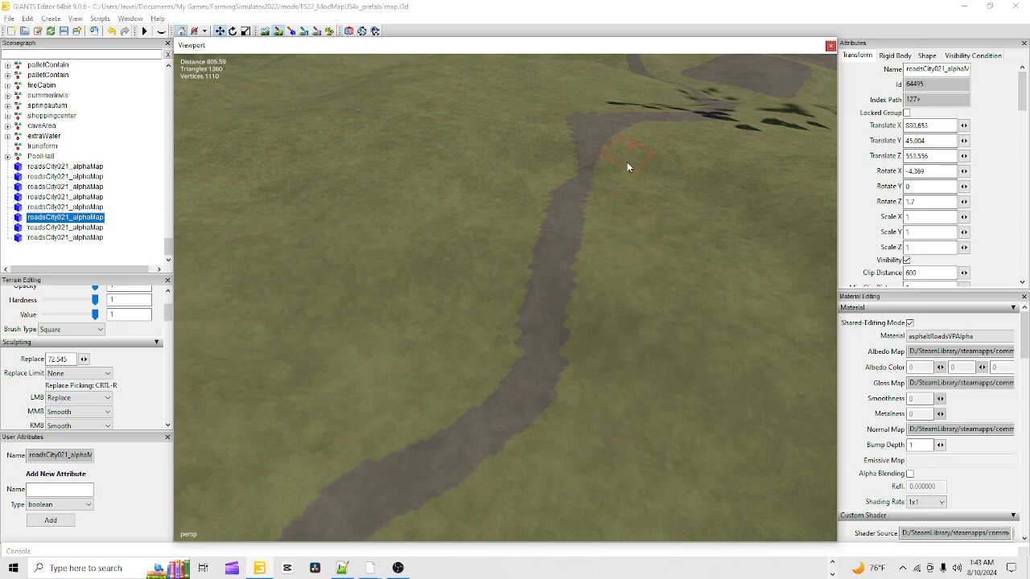
- Paint grass over the squared corner of the dirt road's far bend and repaint the dirt as a wider, rounded curve
mouse_move(599, 119)
mouse_down()
mouse_move(591, 108)
mouse_move(624, 122)
mouse_up()
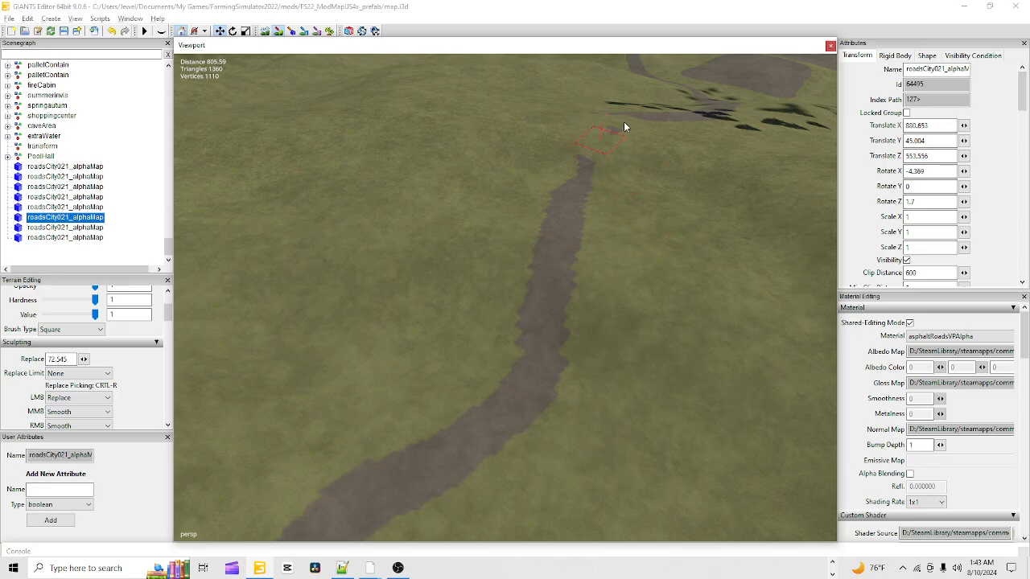
click(578, 201)
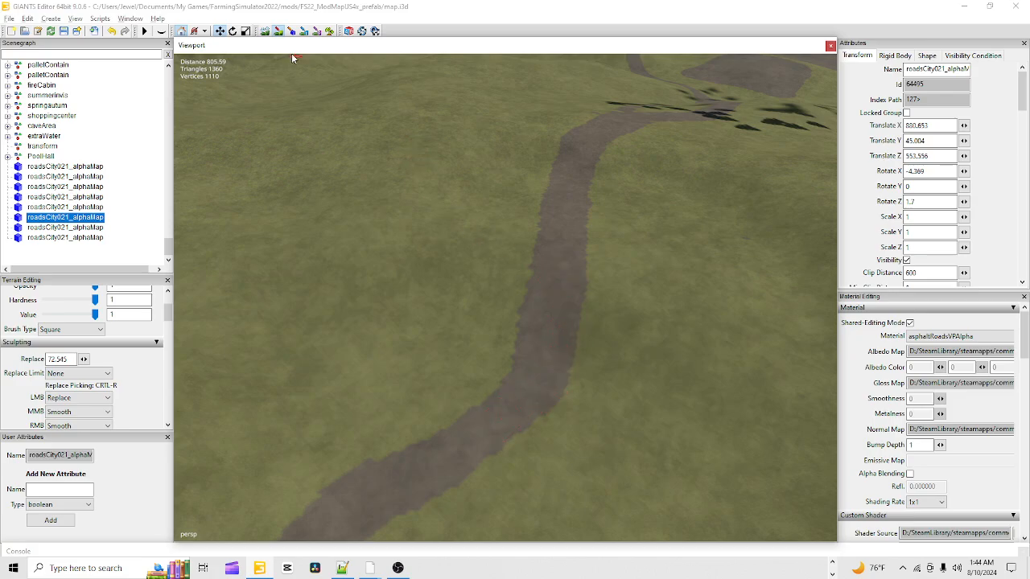
- Level the sloping stretch before the bend at a picked replace height of 68.753, and smooth the road and its verges
alt+right_drag(388, 427, 726, 1)
alt+drag(561, 395, 597, 428)
alt+right_drag(597, 427, 621, 258)
alt+drag(622, 258, 446, 346)
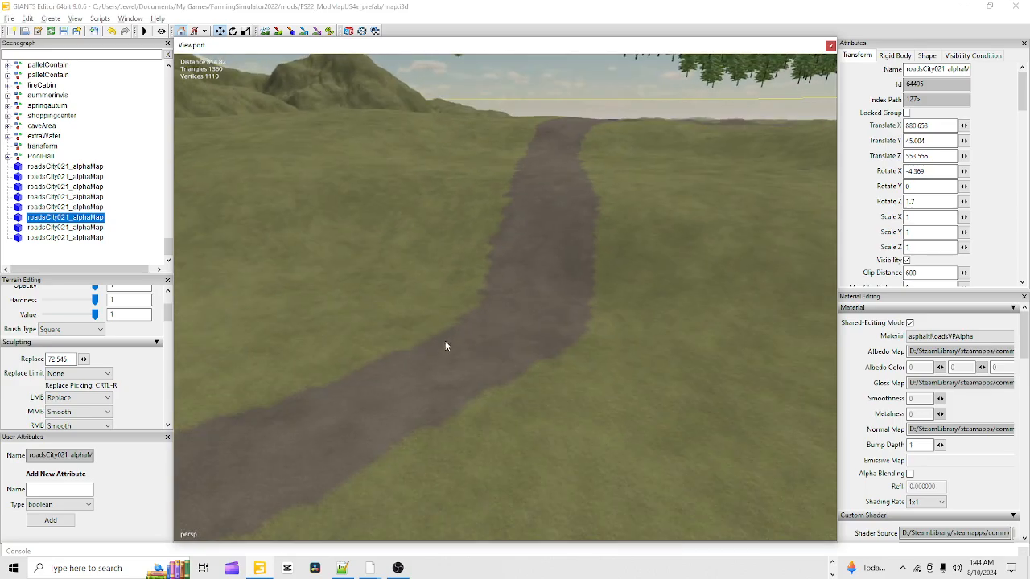
alt+right_drag(573, 256, 450, 394)
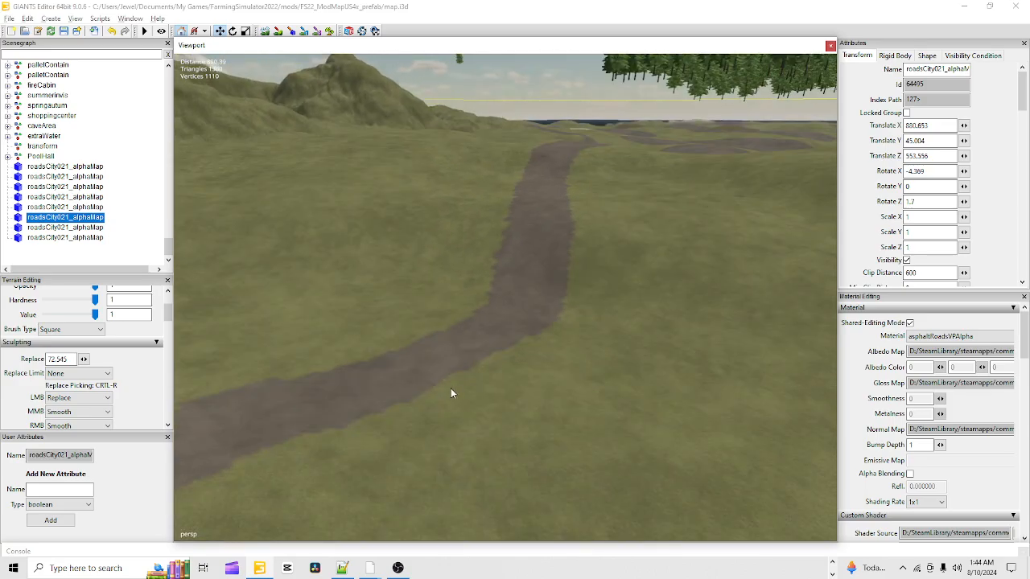
click(264, 32)
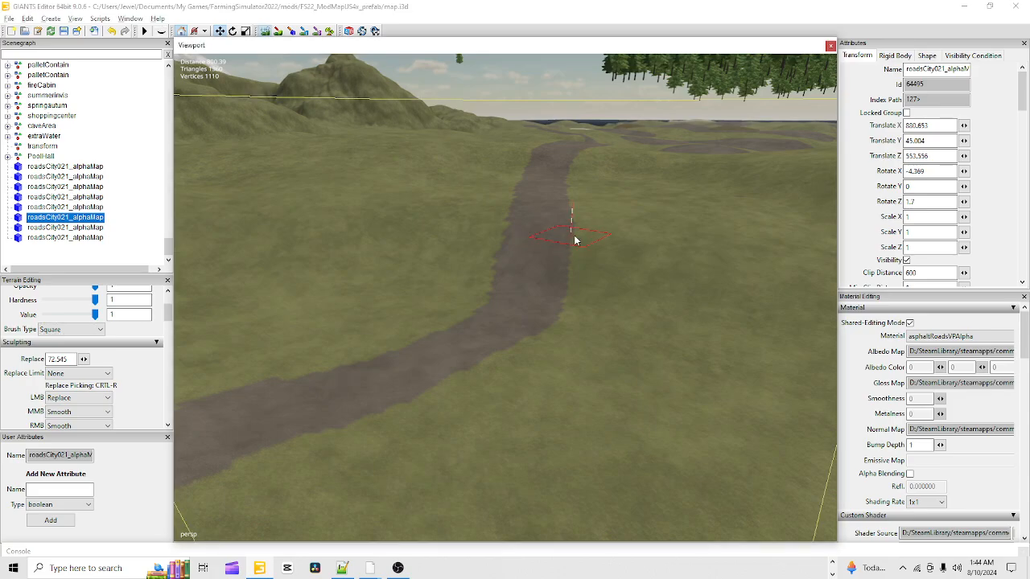
mouse_move(593, 243)
mouse_down()
mouse_move(549, 215)
mouse_move(489, 213)
mouse_move(646, 230)
mouse_move(549, 230)
mouse_up()
mouse_move(496, 210)
mouse_down()
mouse_move(483, 196)
mouse_move(450, 207)
mouse_move(521, 243)
mouse_move(660, 254)
mouse_up()
mouse_move(660, 255)
right_down()
mouse_move(671, 237)
mouse_move(671, 256)
mouse_move(628, 286)
mouse_move(507, 260)
mouse_move(538, 200)
right_up()
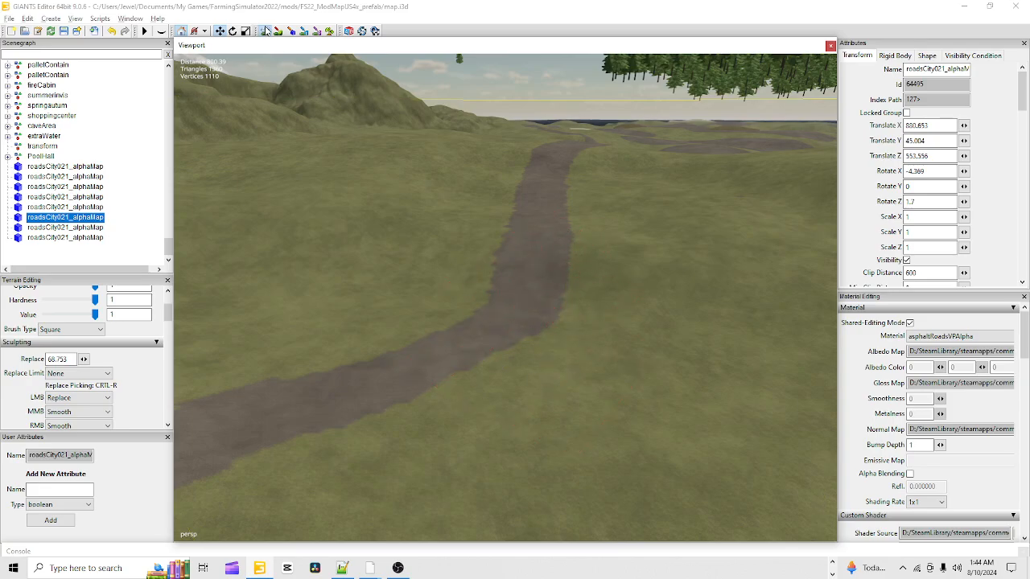
click(266, 31)
alt+right_drag(335, 308, 667, 54)
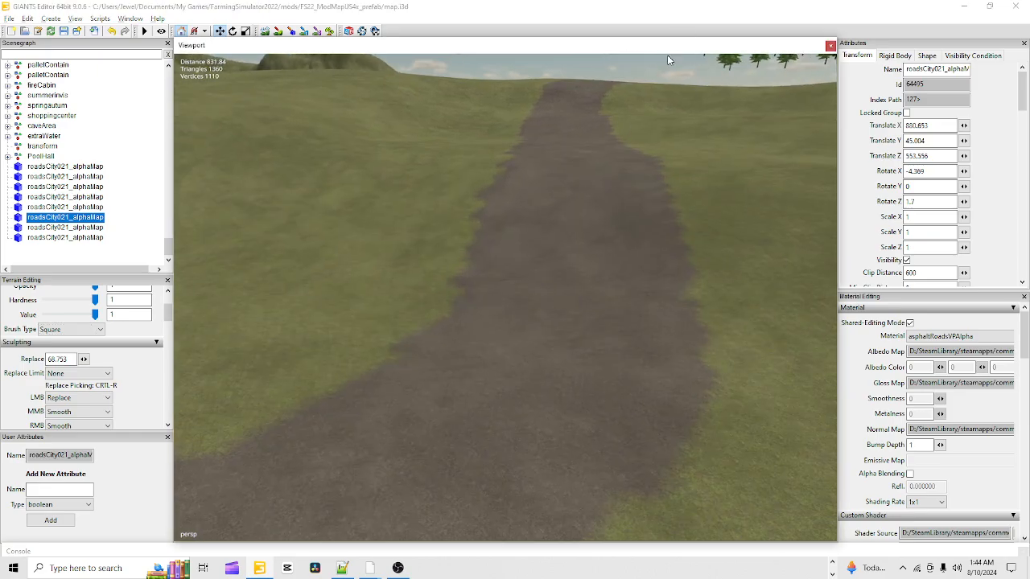
alt+drag(667, 55, 342, 168)
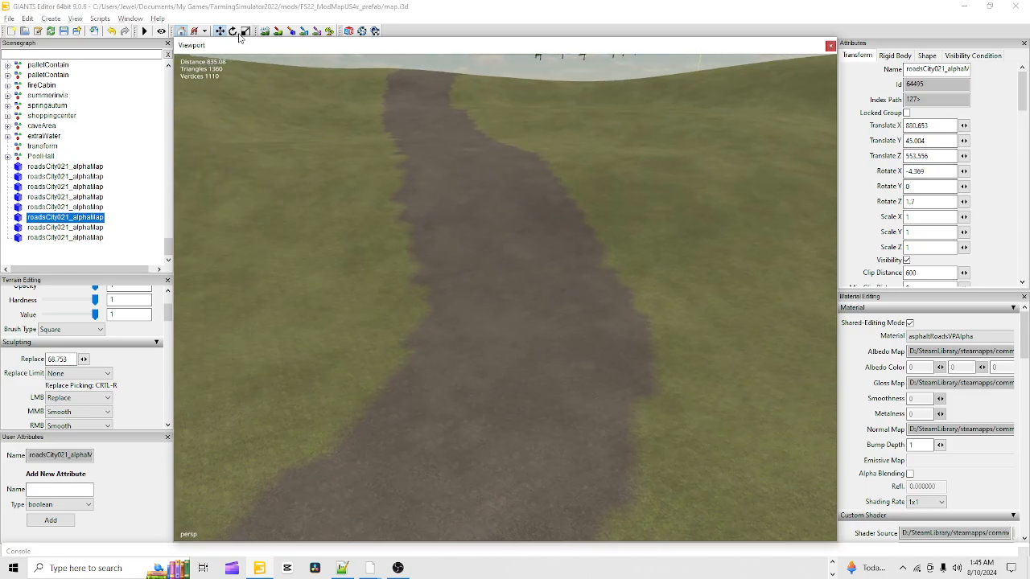
click(263, 32)
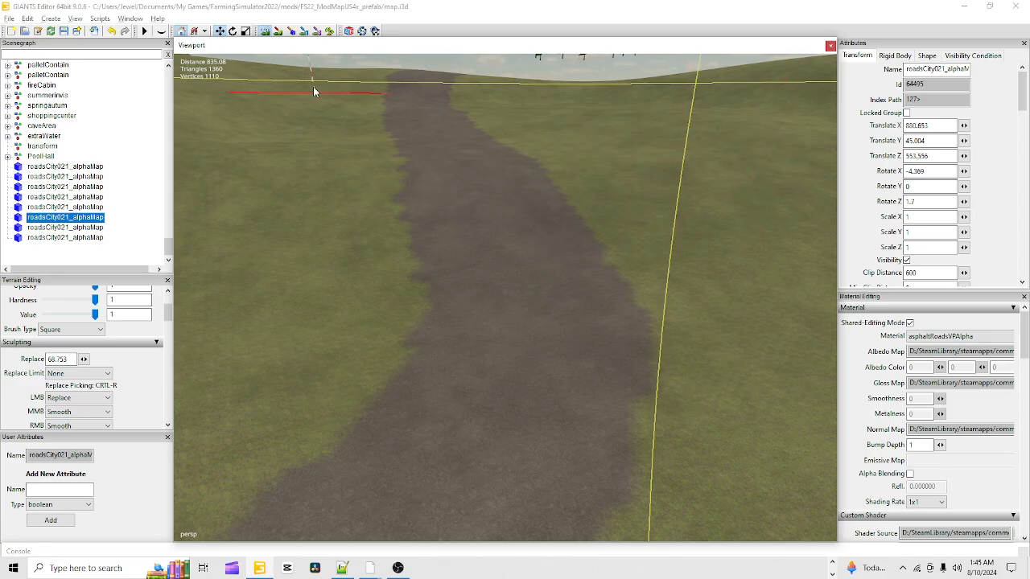
click(267, 37)
- Examine the slope and evenness of the dirt road from ground level up to the crest
scroll(516, 164, up, 3)
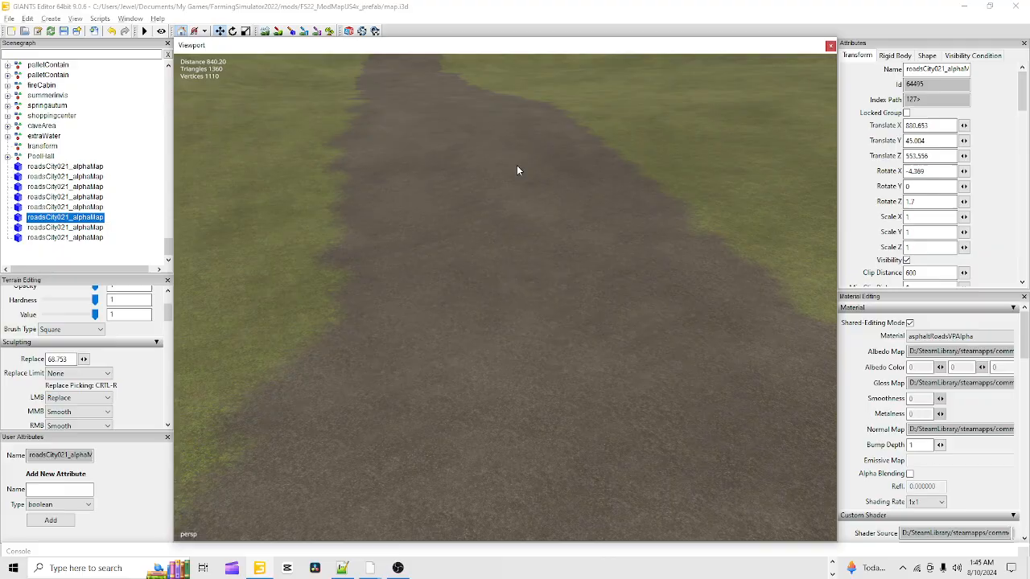
mouse_move(539, 253)
alt+mouse_down()
mouse_move(527, 211)
mouse_move(506, 206)
alt+mouse_up()
scroll(489, 268, up, 2)
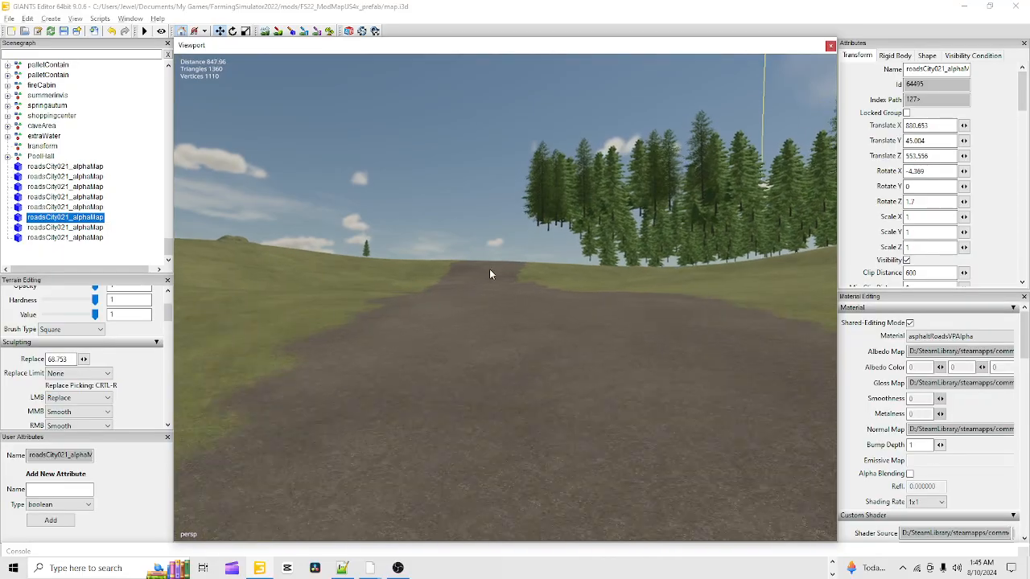
alt+drag(507, 310, 424, 346)
scroll(460, 315, up, 3)
scroll(495, 350, up, 2)
scroll(467, 326, up, 3)
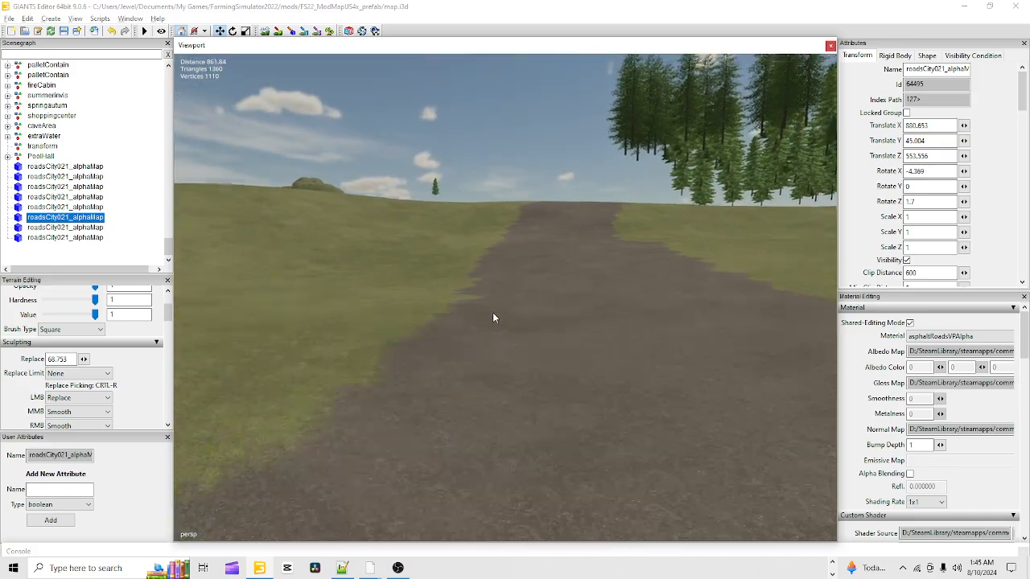
alt+drag(536, 282, 619, 290)
scroll(473, 362, down, 3)
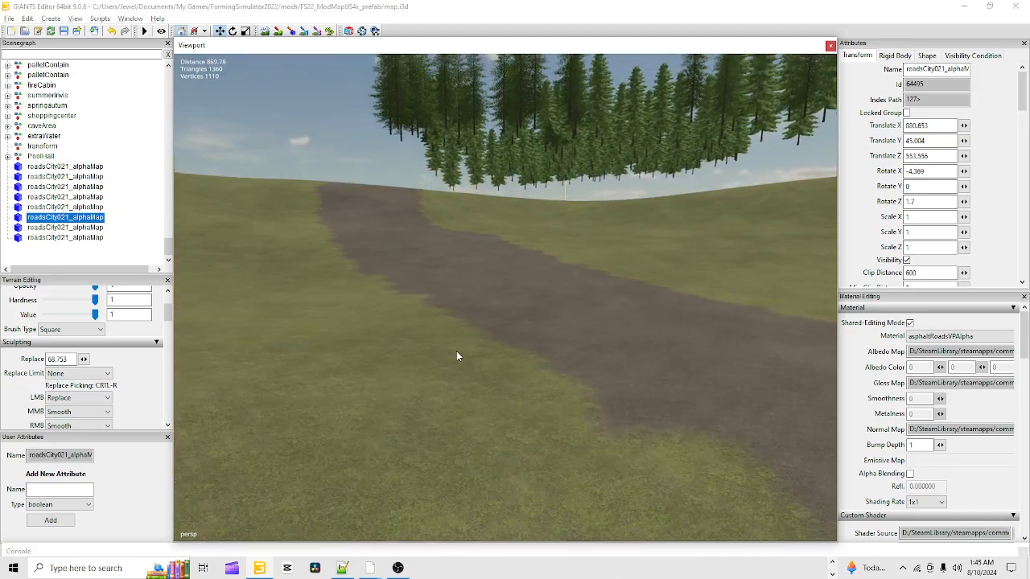
- Level the road and its verges farther up the slope at a picked replace height of 71.133, and smooth the edges
scroll(510, 260, up, 3)
alt+drag(510, 259, 445, 303)
scroll(424, 324, down, 3)
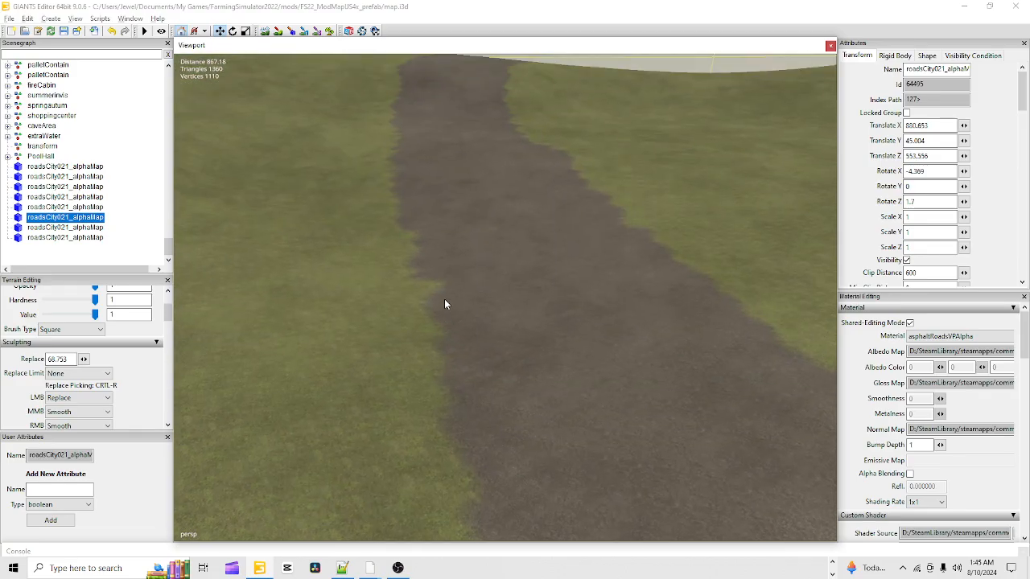
click(265, 32)
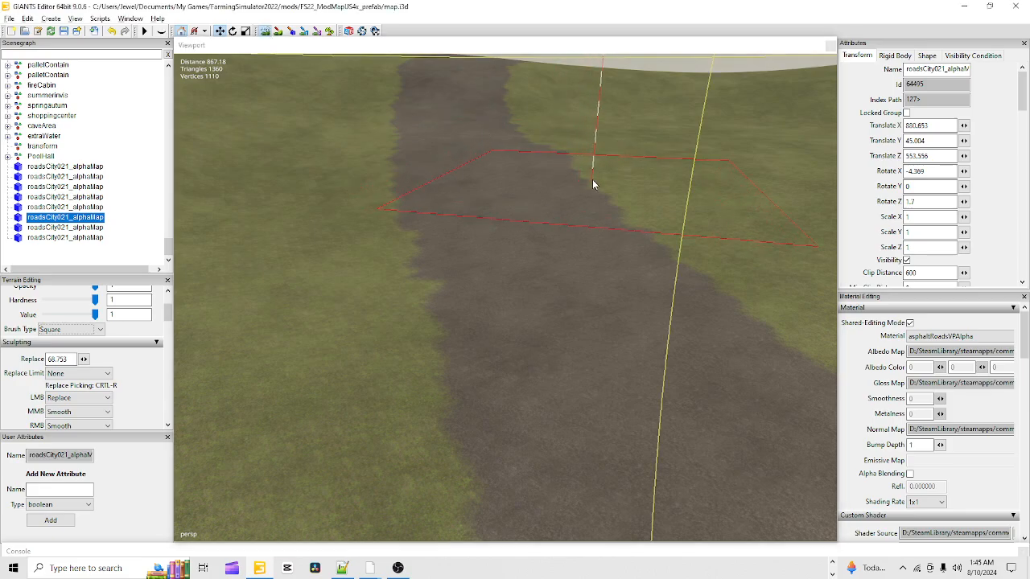
key(ctrl+r)
click(364, 231)
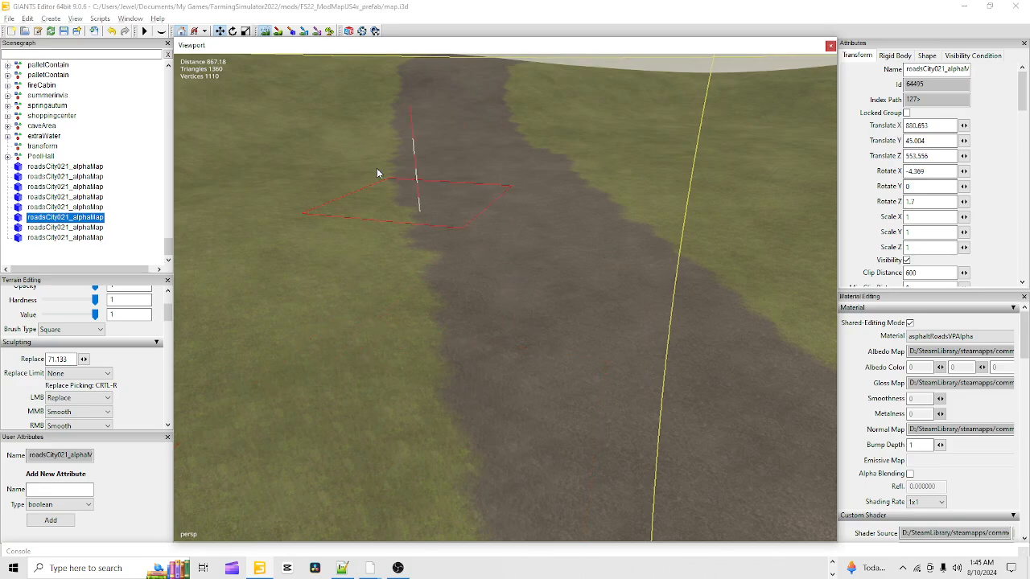
click(266, 33)
mouse_move(474, 264)
alt+mouse_down()
mouse_move(441, 209)
mouse_move(487, 285)
mouse_move(472, 457)
mouse_move(518, 271)
mouse_move(476, 244)
mouse_move(443, 302)
mouse_move(406, 282)
alt+mouse_up()
click(264, 33)
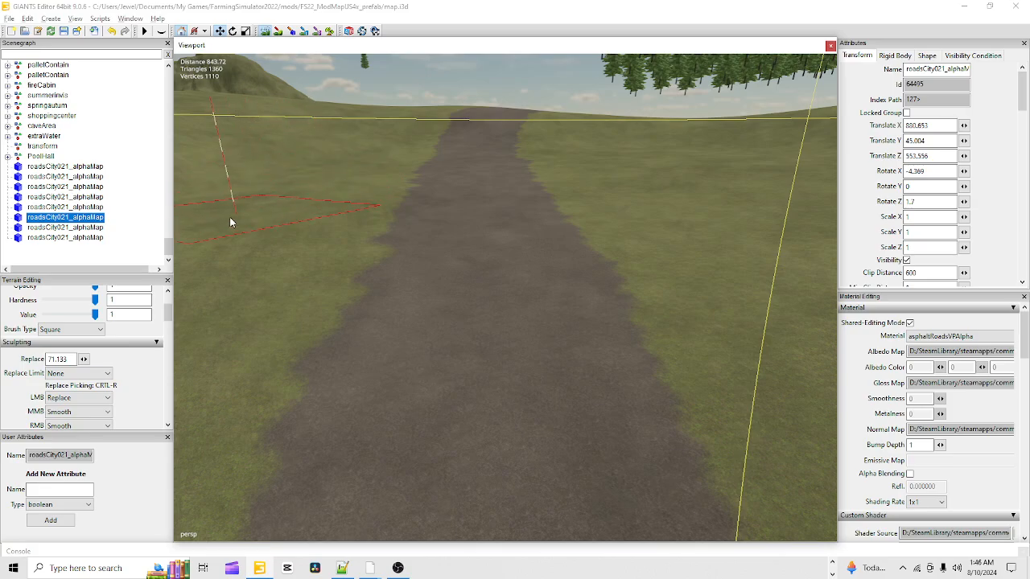
click(265, 32)
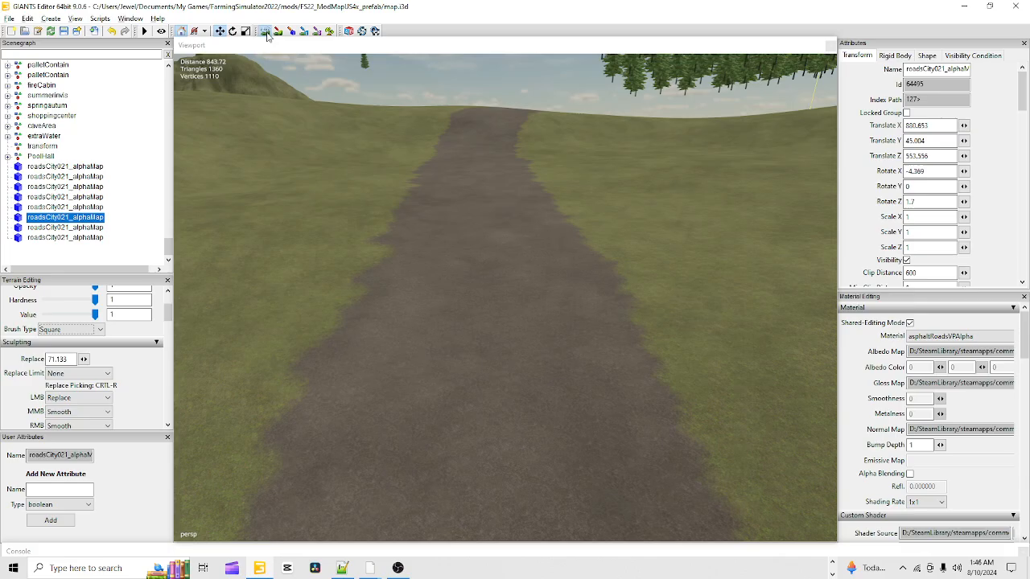
- Check the climb from ground level, and even out the ground across the road's far bend with the square sculpting brush
scroll(370, 207, up, 2)
scroll(371, 207, up, 3)
alt+drag(378, 223, 373, 160)
scroll(515, 143, up, 3)
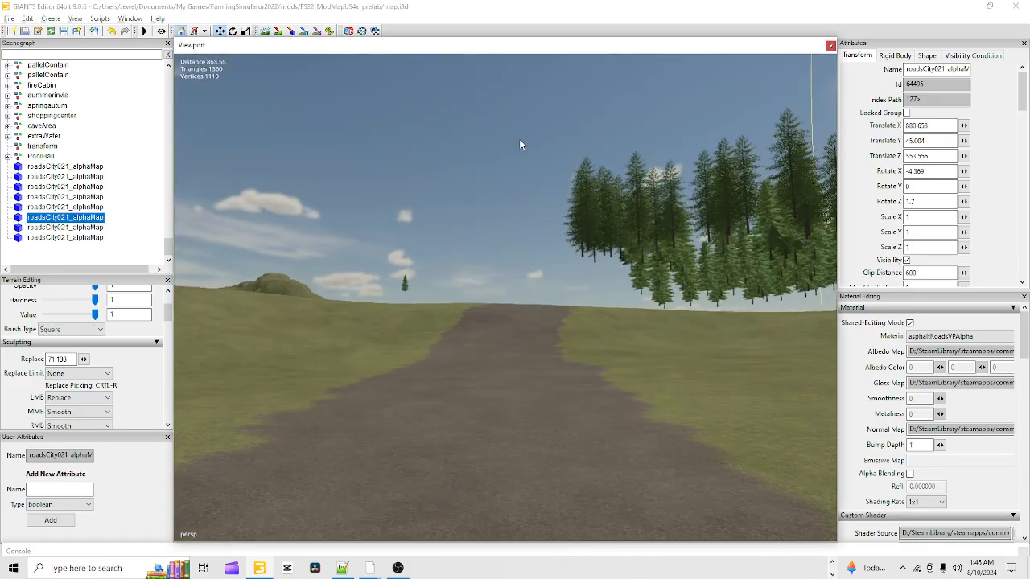
scroll(422, 251, up, 2)
alt+drag(614, 121, 617, 170)
scroll(617, 172, up, 4)
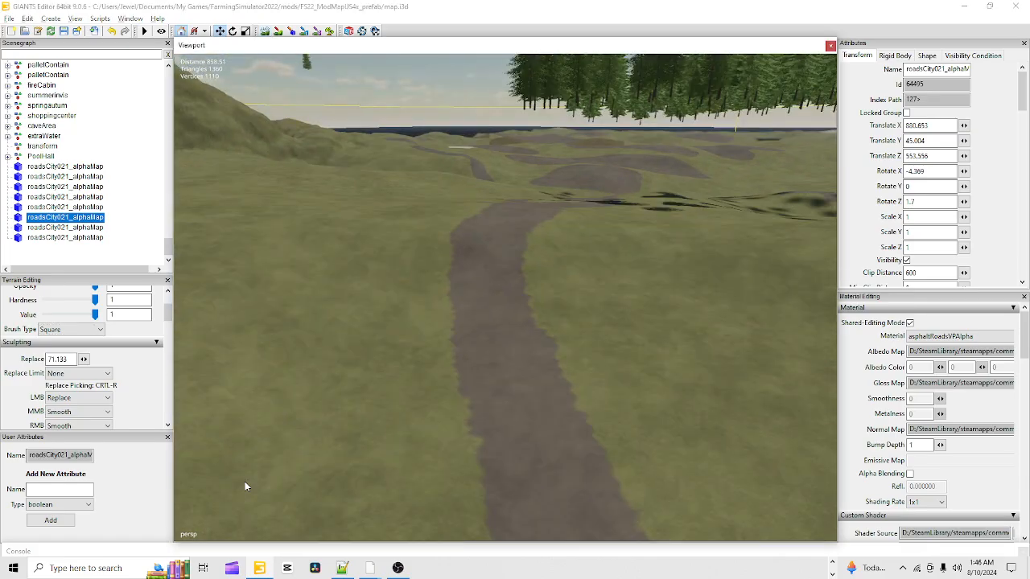
click(263, 31)
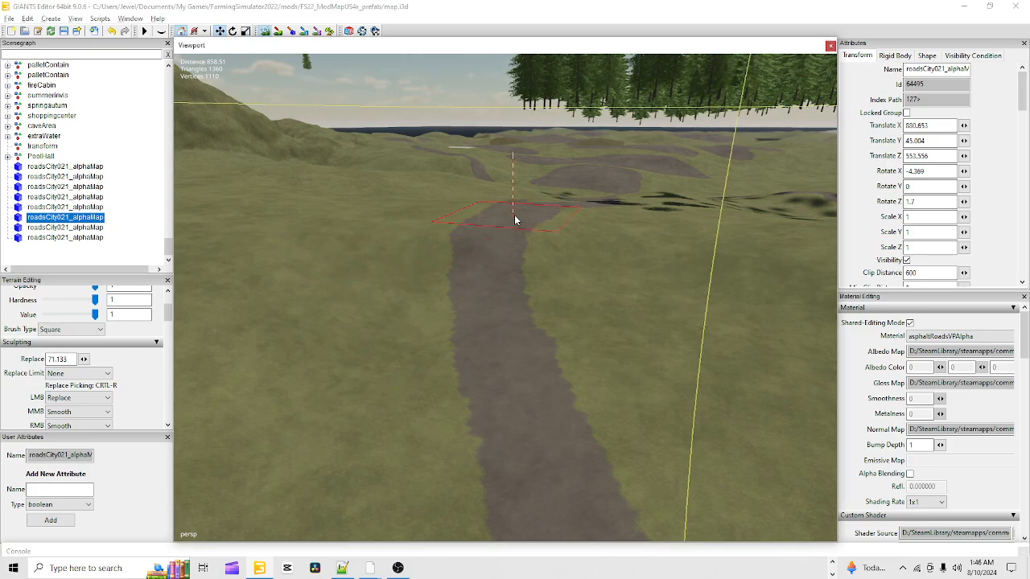
drag(495, 222, 554, 218)
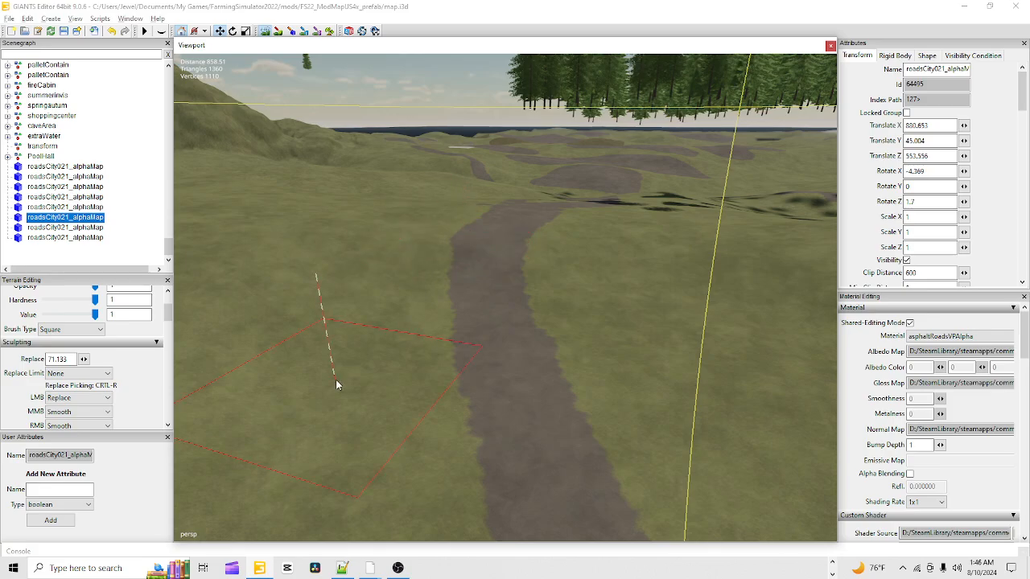
click(264, 33)
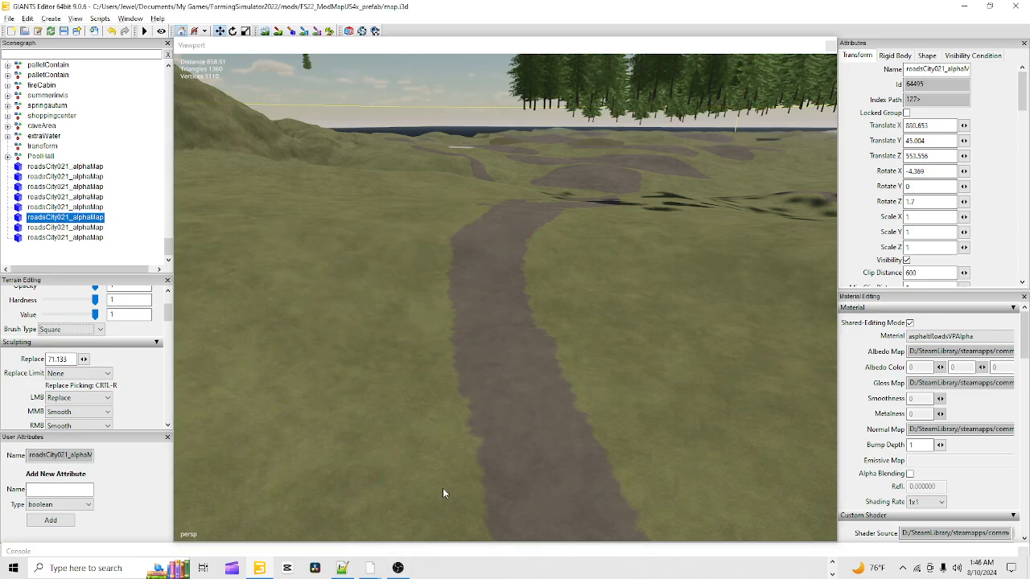
- Level the road and both verges before the bend at a picked replace height of 75.219, and smooth the cut banks into the grass
alt+right_drag(442, 488, 651, 172)
alt+drag(643, 189, 531, 293)
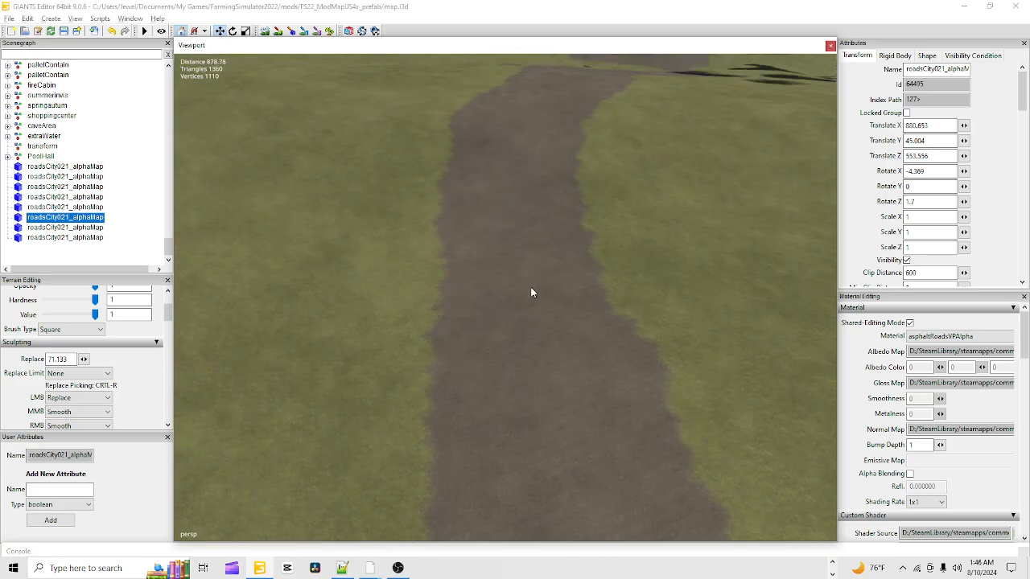
click(264, 32)
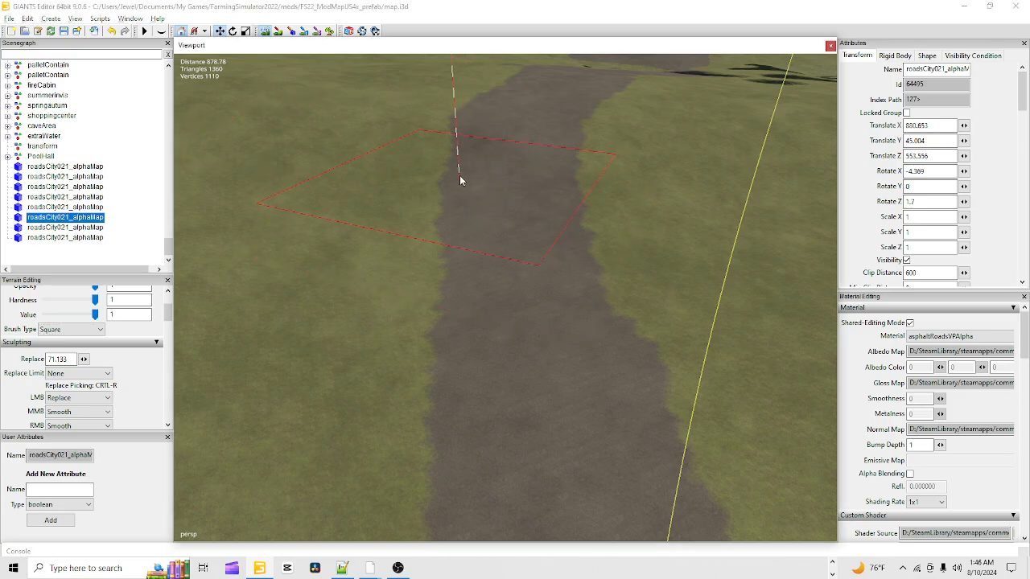
key(ctrl+r)
mouse_move(451, 183)
mouse_down()
mouse_move(471, 153)
mouse_move(392, 166)
mouse_move(375, 193)
mouse_move(545, 180)
mouse_move(568, 197)
mouse_move(426, 196)
mouse_move(497, 194)
mouse_up()
drag(573, 205, 473, 173)
drag(521, 114, 499, 113)
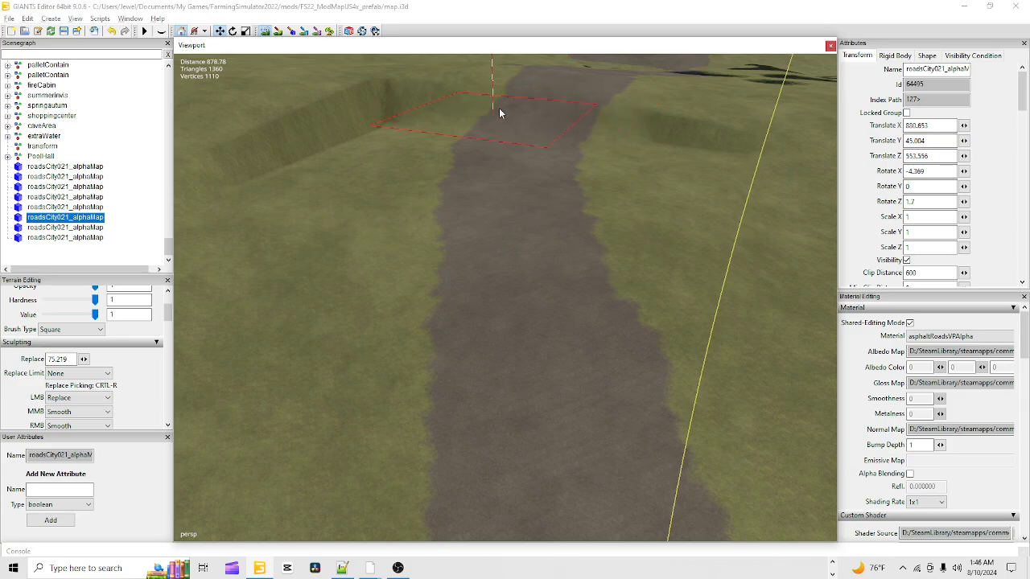
drag(588, 81, 719, 110)
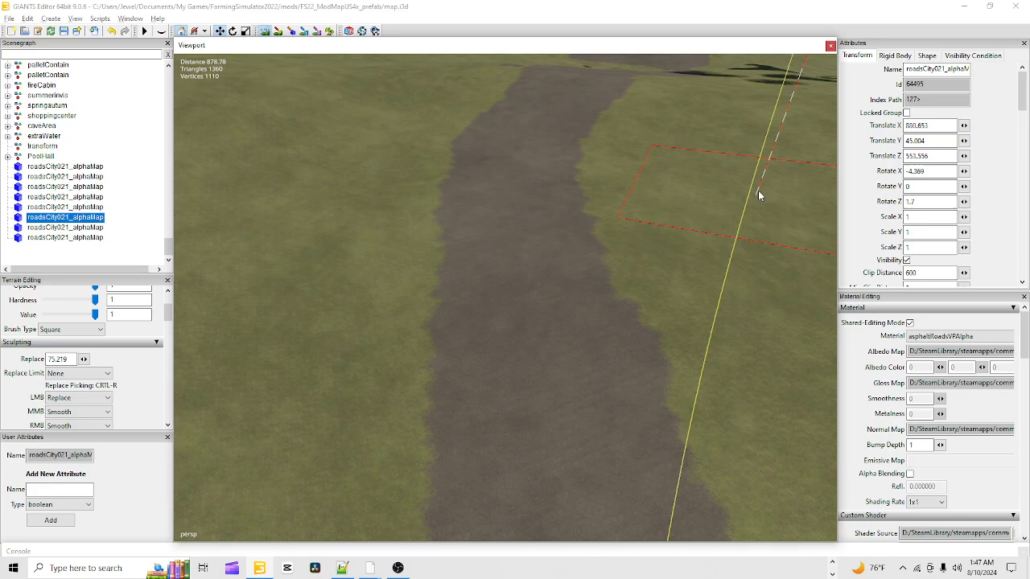
drag(692, 160, 457, 148)
drag(509, 103, 247, 36)
click(264, 32)
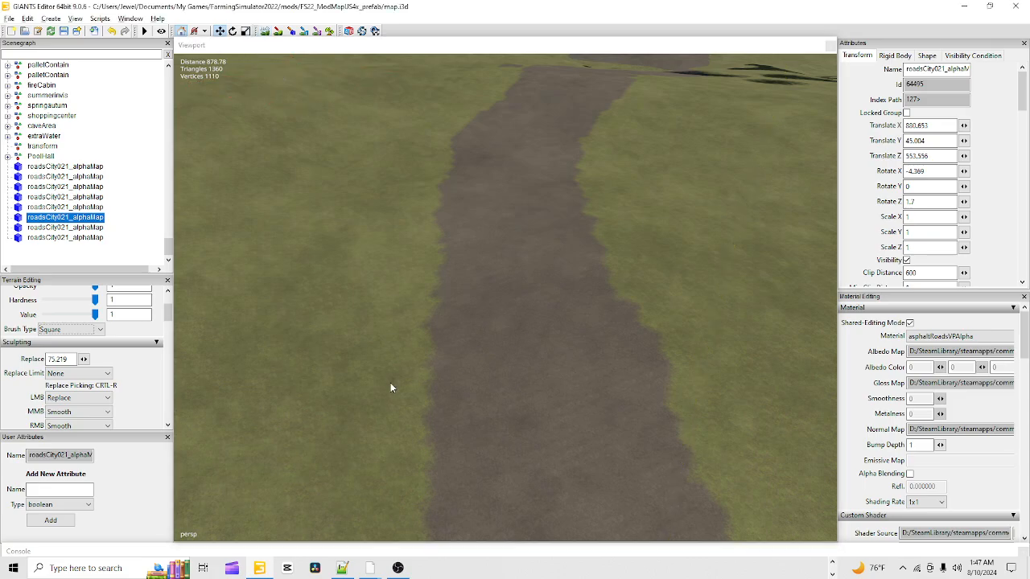
- Sculpt the top of the climb with a picked replace height of 78.925, and blend the road into the surrounding slope
right_drag(390, 388, 426, 217)
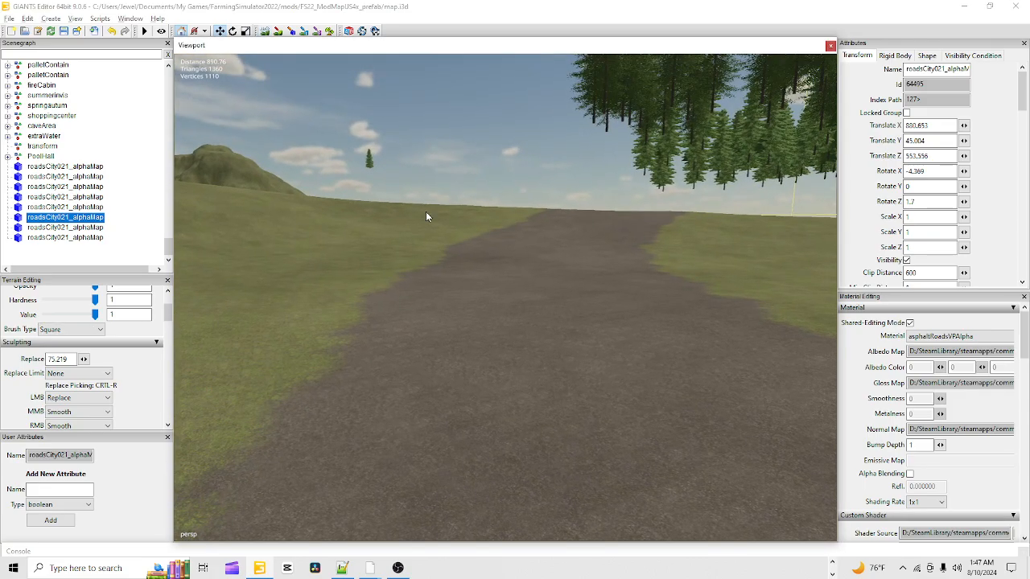
alt+drag(427, 212, 354, 346)
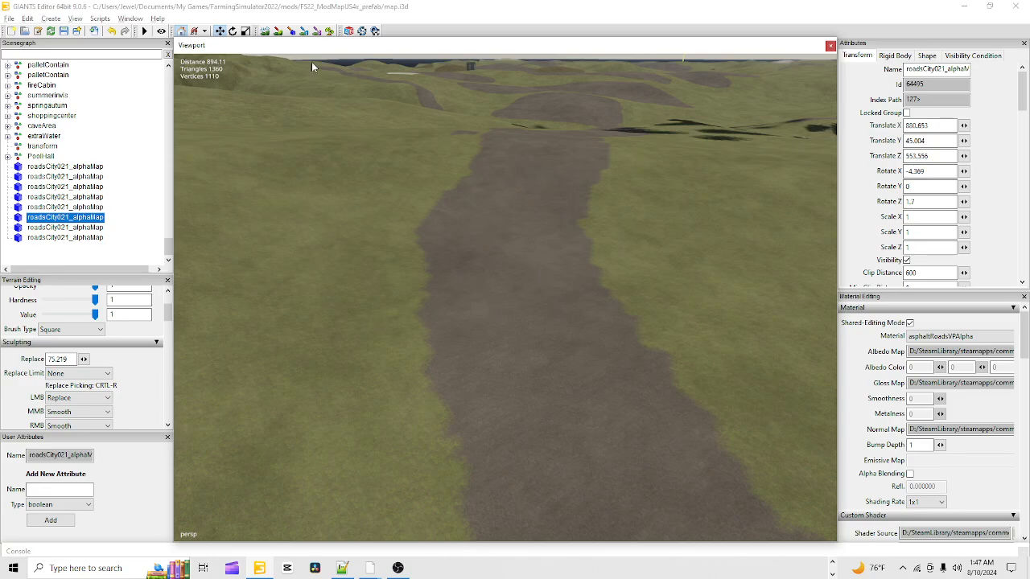
click(267, 33)
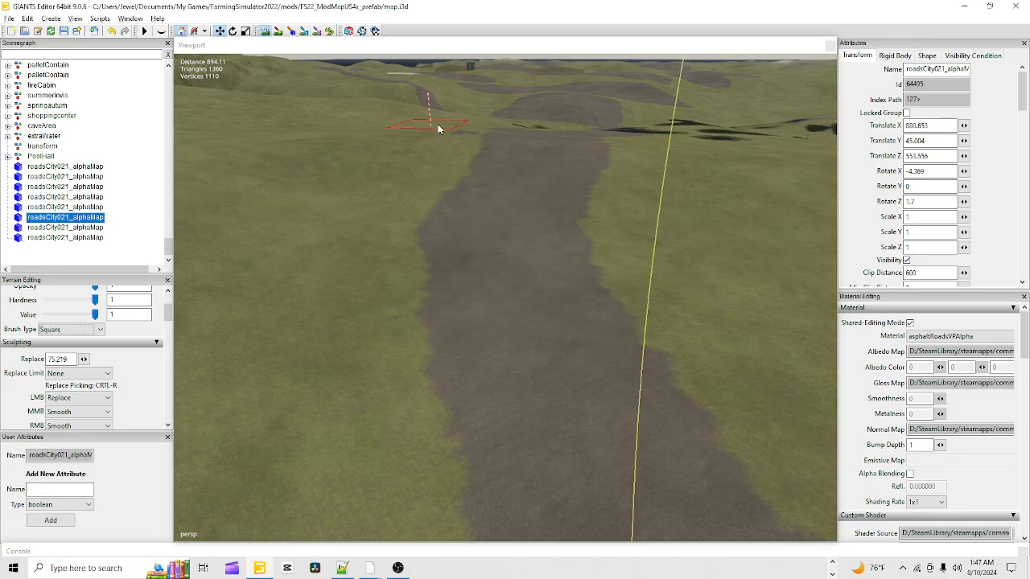
click(529, 175)
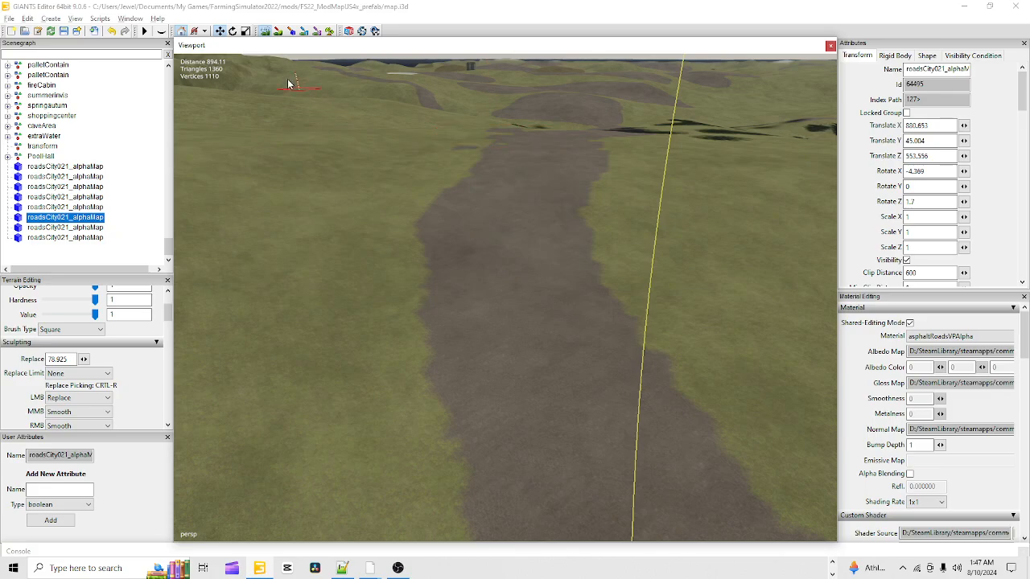
click(266, 32)
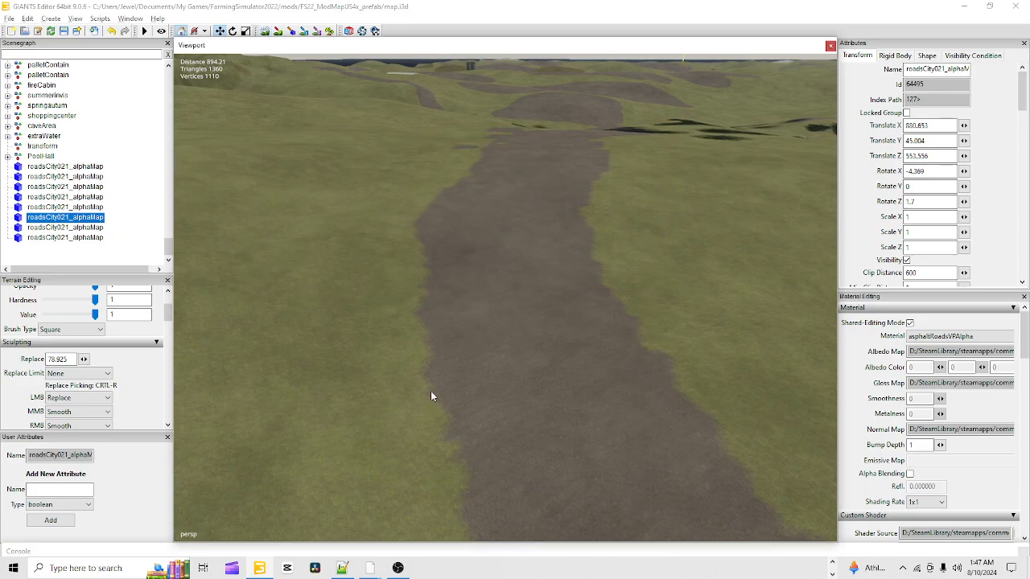
- Pick a replace height of 75.647 from the road at the top of the climb, and switch off terrain sculpting
alt+right_drag(431, 391, 557, 179)
alt+drag(504, 261, 440, 358)
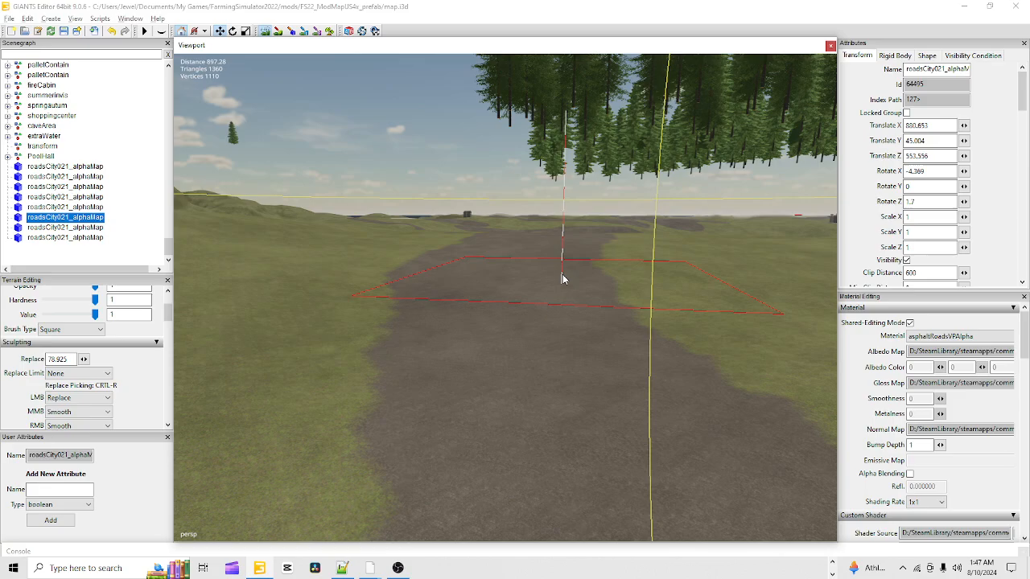
key(ctrl+r)
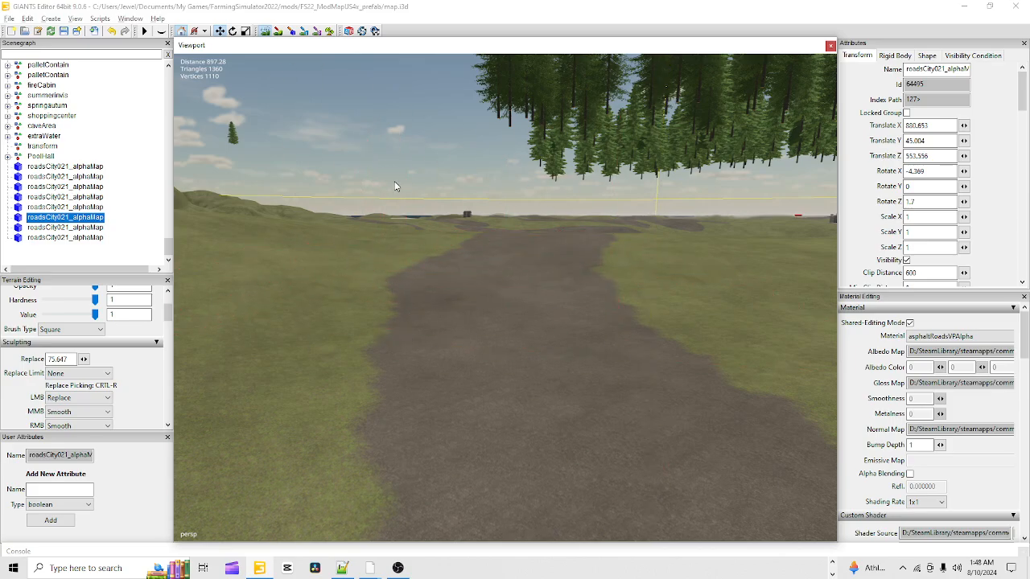
click(267, 30)
- Examine the levelled road from ground level, travelling along its surface and looking across the verge to the rock face
scroll(397, 250, up, 1)
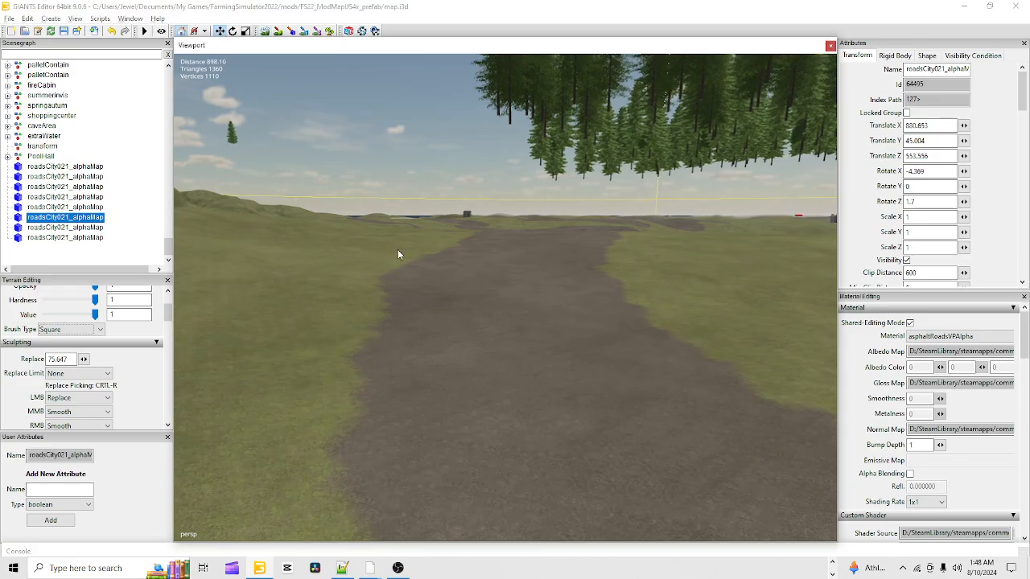
scroll(397, 250, up, 3)
alt+drag(454, 163, 471, 217)
scroll(523, 188, up, 3)
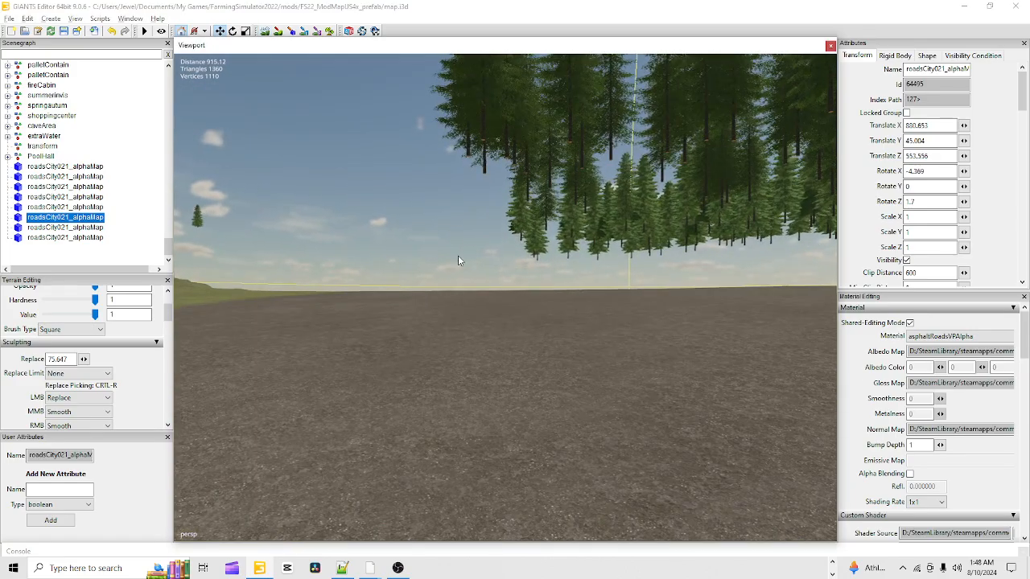
alt+drag(458, 256, 485, 291)
scroll(607, 179, up, 4)
scroll(448, 302, up, 3)
alt+drag(402, 266, 311, 257)
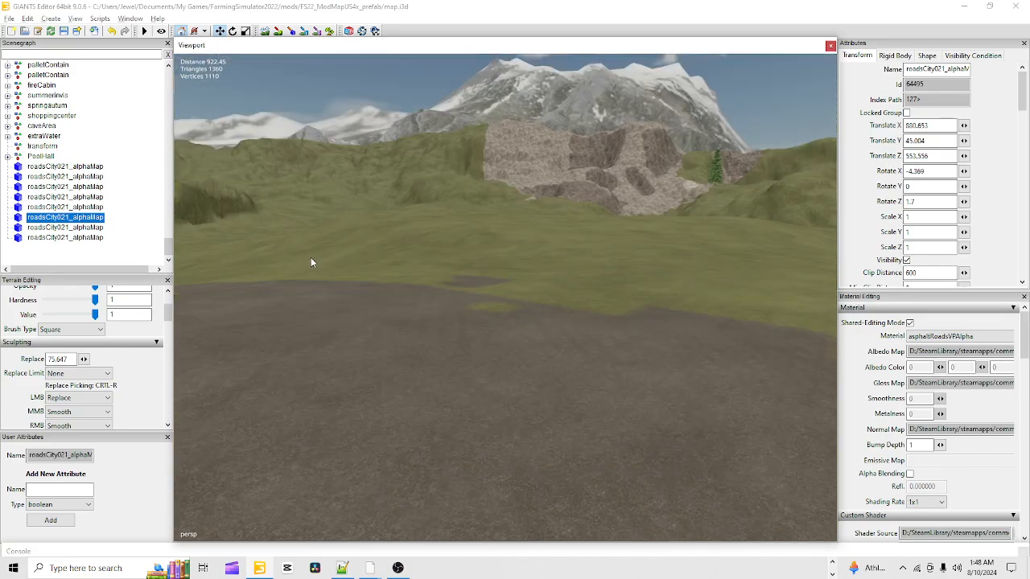
- Examine the road from above, from its branching stretch down the winding track to the house on the pale plot
scroll(451, 311, down, 4)
alt+drag(431, 351, 576, 228)
scroll(531, 230, down, 3)
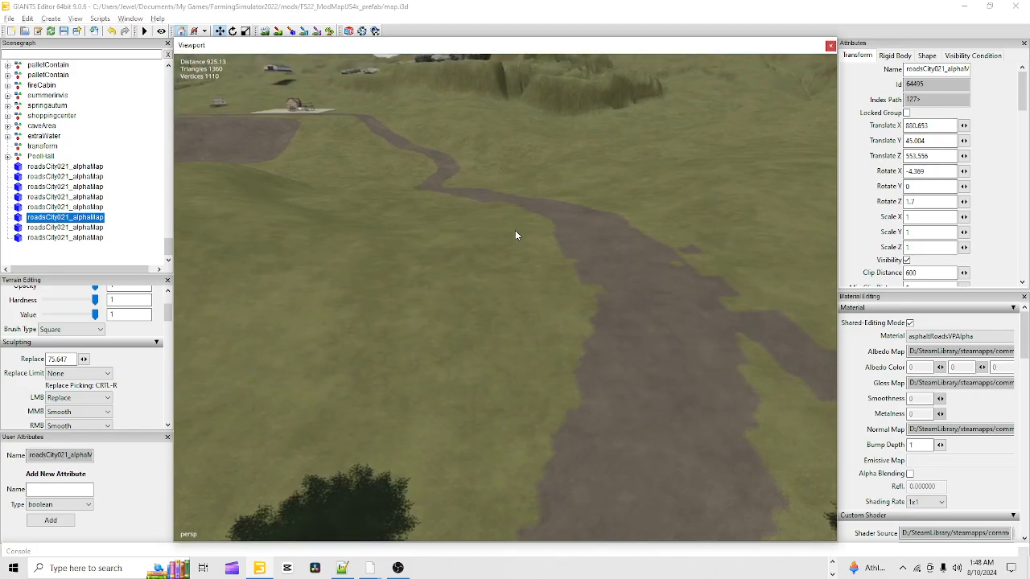
scroll(515, 231, down, 4)
alt+drag(323, 391, 425, 238)
scroll(425, 237, up, 3)
alt+drag(383, 290, 403, 251)
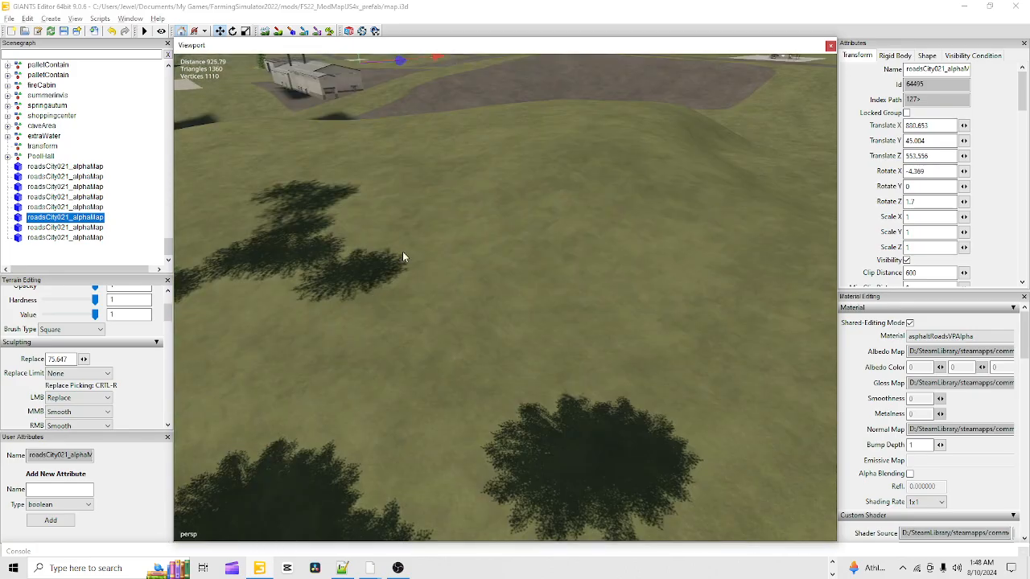
scroll(352, 360, down, 4)
alt+drag(388, 363, 462, 291)
scroll(325, 439, up, 3)
alt+drag(363, 346, 227, 521)
alt+drag(405, 355, 471, 317)
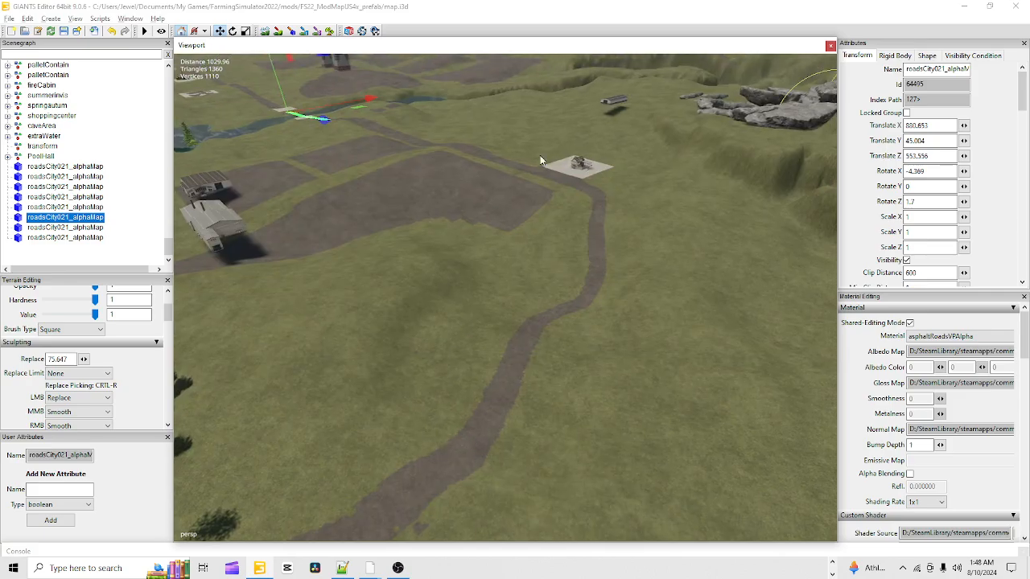
- Survey the rock outcrops beyond the road, and view the full track curving from the bridge past the house to the trees
alt+drag(424, 262, 308, 438)
alt+right_drag(308, 438, 974, 30)
alt+drag(605, 296, 534, 372)
alt+right_drag(533, 372, 804, 157)
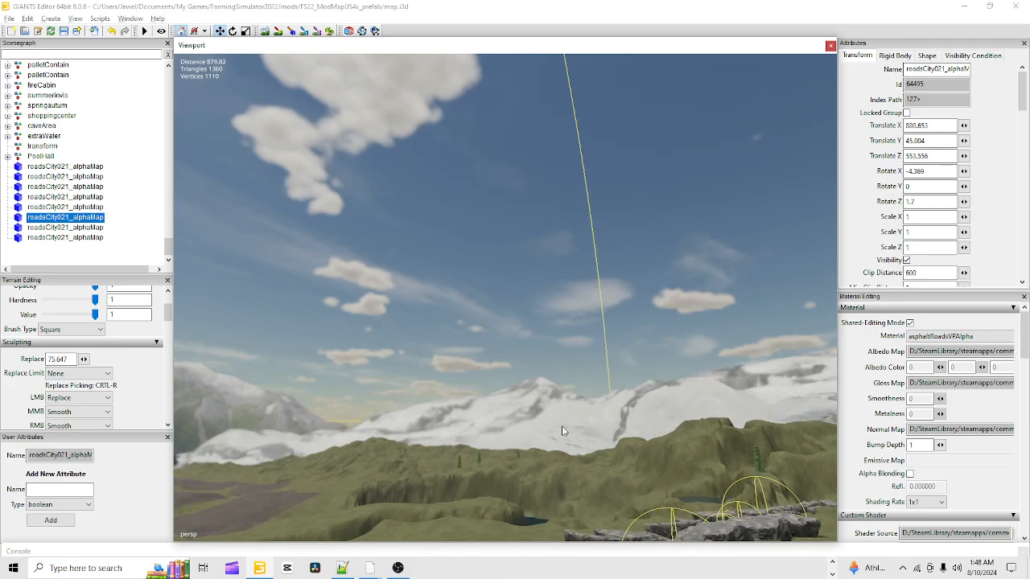
alt+right_drag(562, 426, 808, 164)
alt+drag(556, 431, 552, 330)
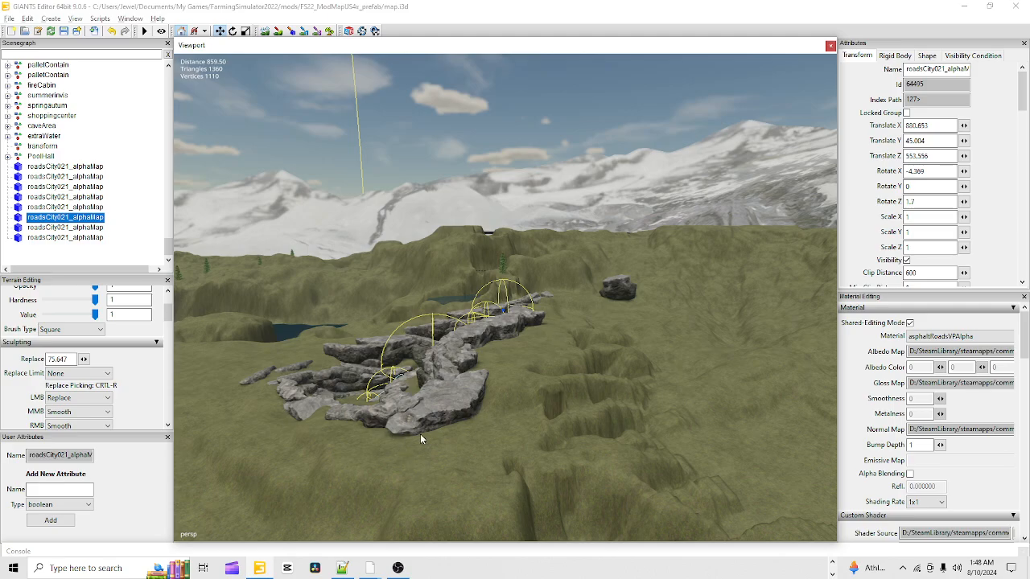
alt+drag(597, 420, 419, 493)
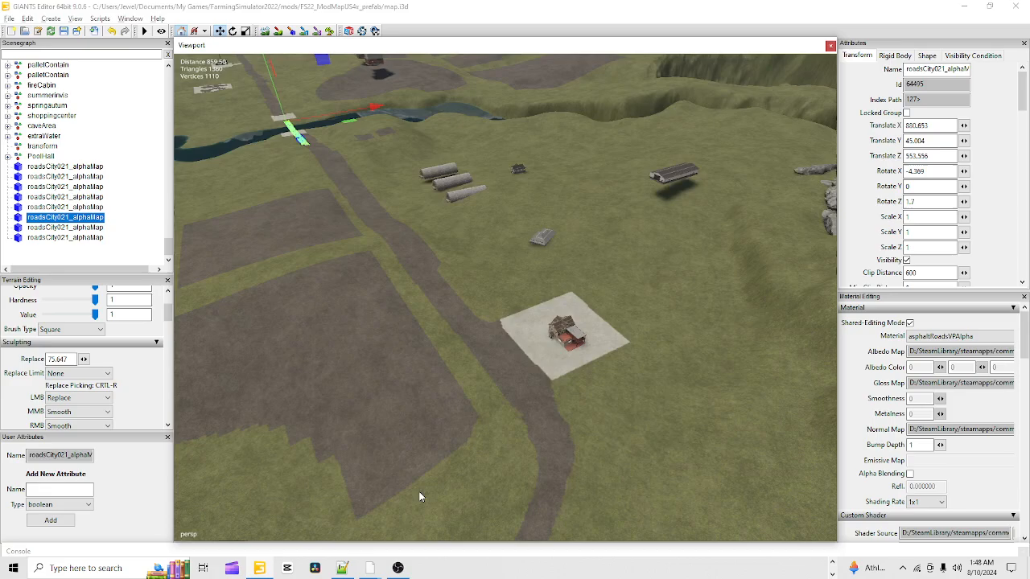
alt+drag(504, 437, 471, 290)
scroll(470, 290, down, 10)
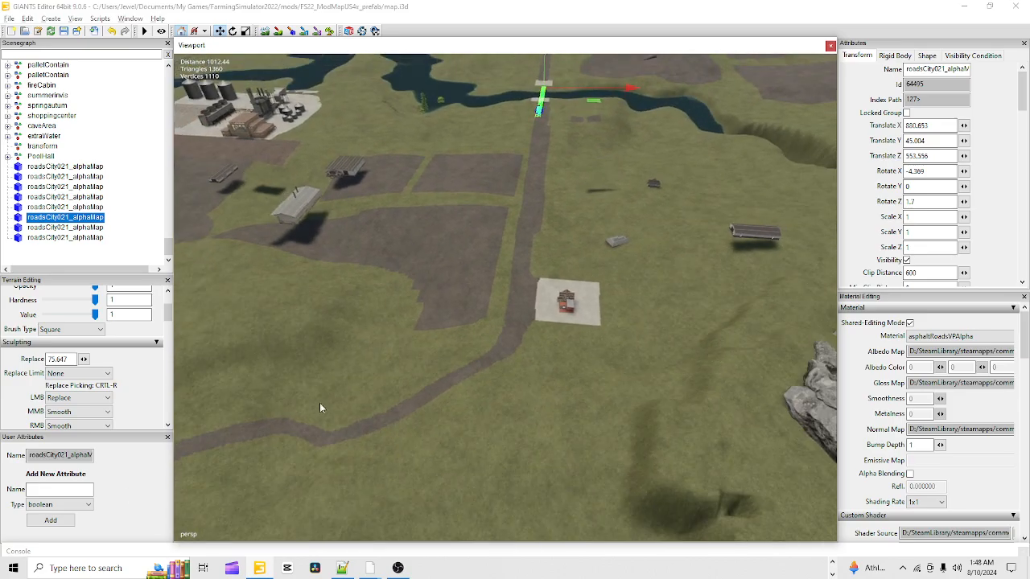
alt+drag(416, 392, 354, 393)
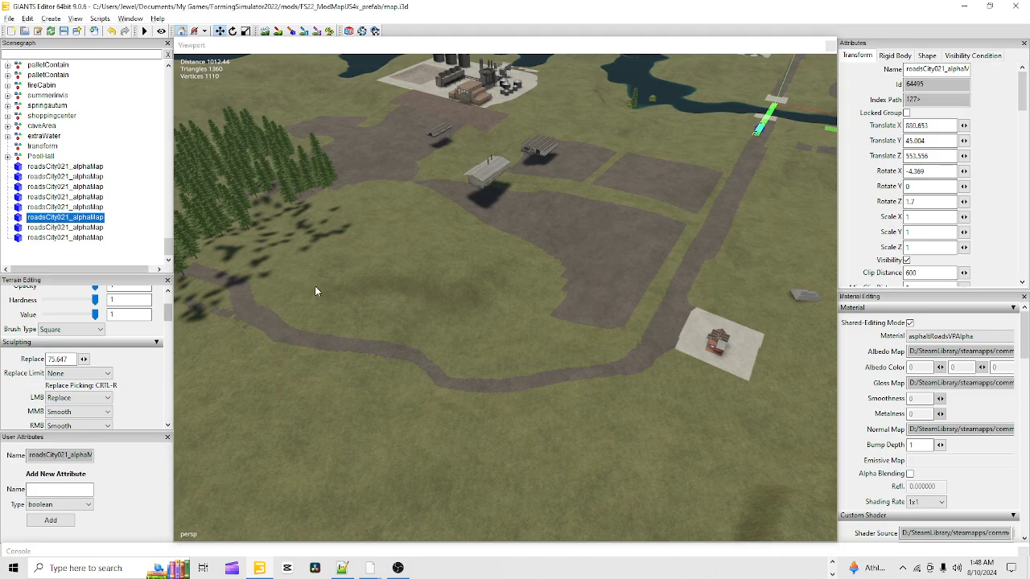
scroll(462, 387, down, 3)
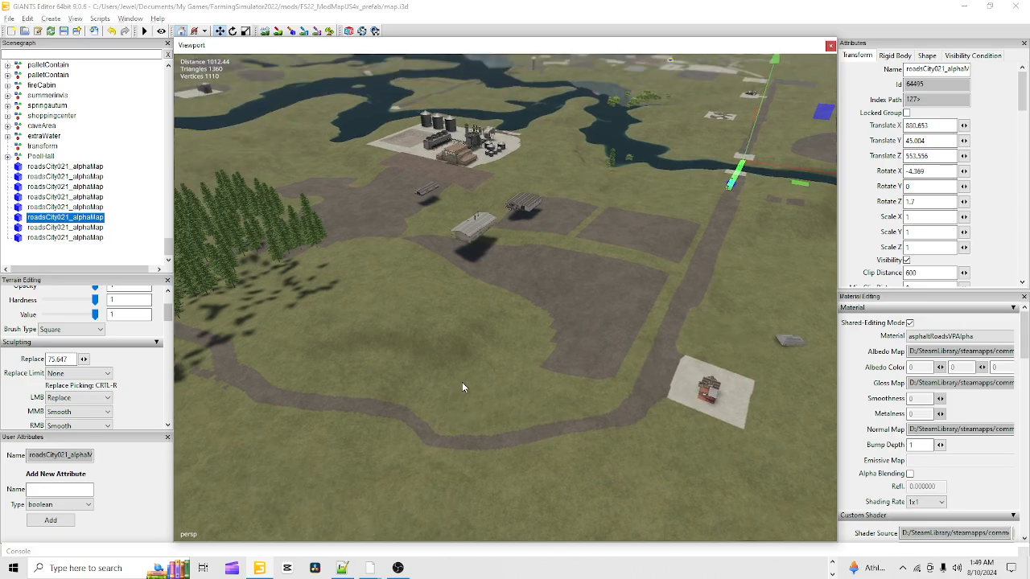